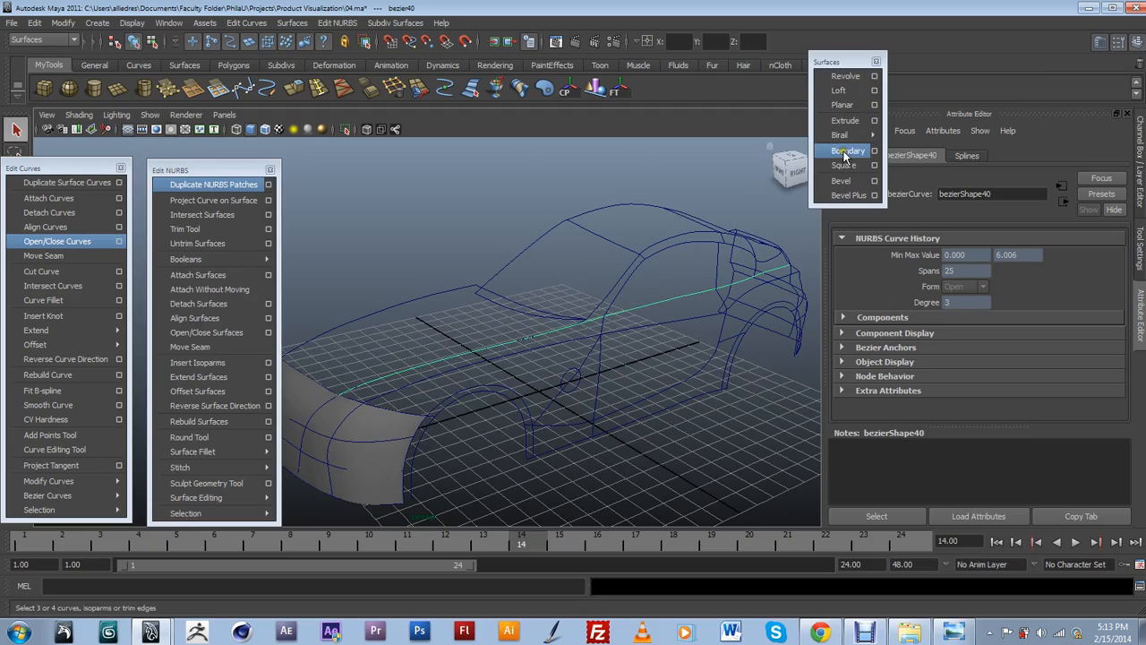
Examine the car body's wireframe curves, checking the lower door outline and the long side curve from the front surface to the rear.
alt+drag(512, 465, 531, 357)
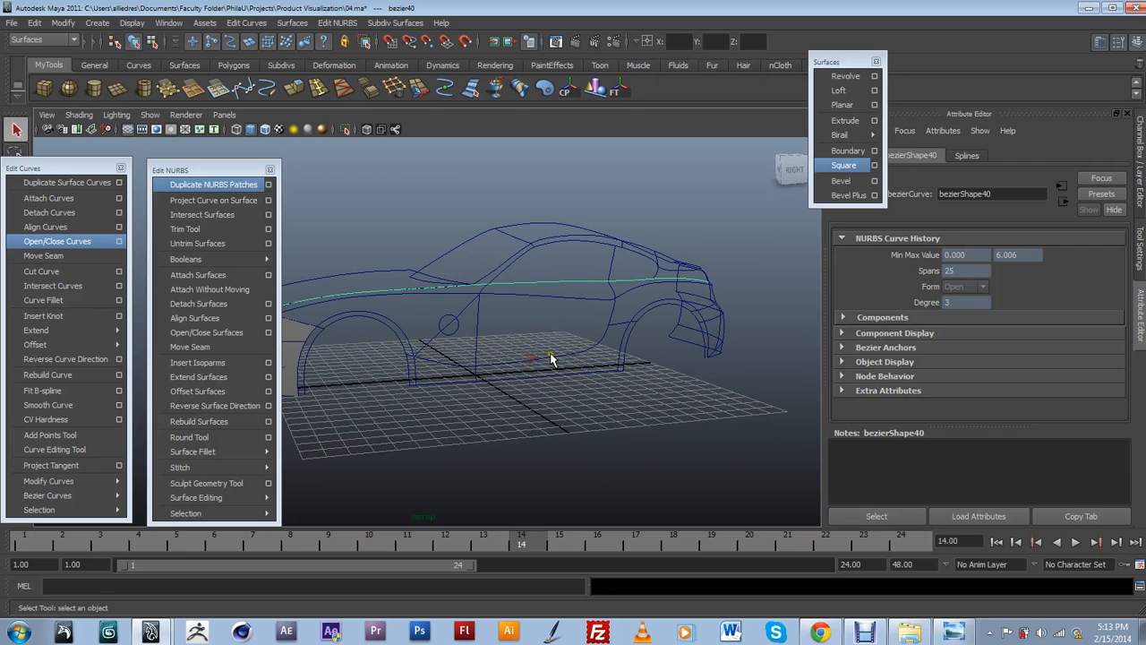
click(551, 358)
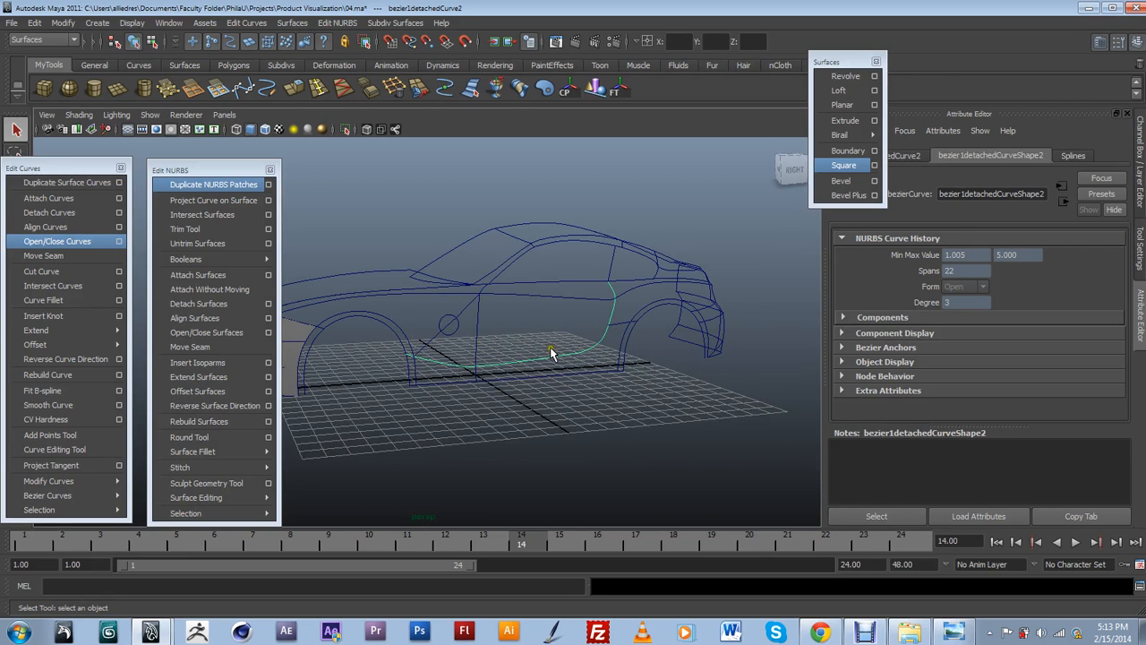
alt+right_drag(499, 369, 595, 413)
alt+drag(595, 413, 659, 416)
alt+middle_drag(660, 416, 588, 415)
alt+drag(589, 414, 624, 394)
click(597, 370)
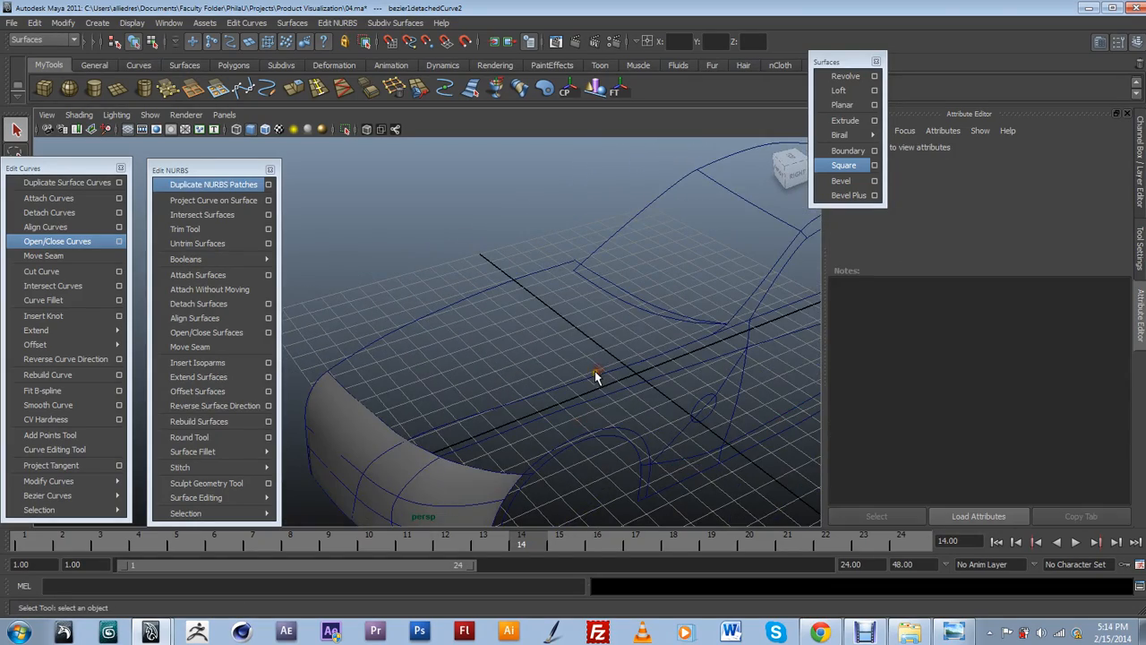
click(593, 376)
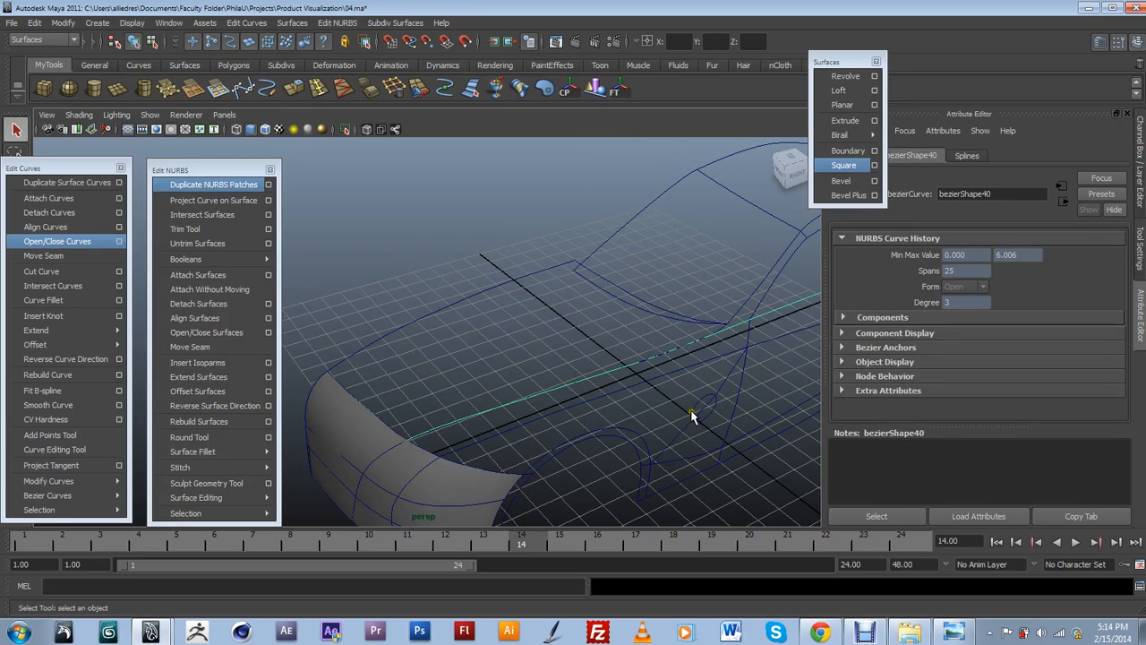
alt+drag(607, 415, 656, 367)
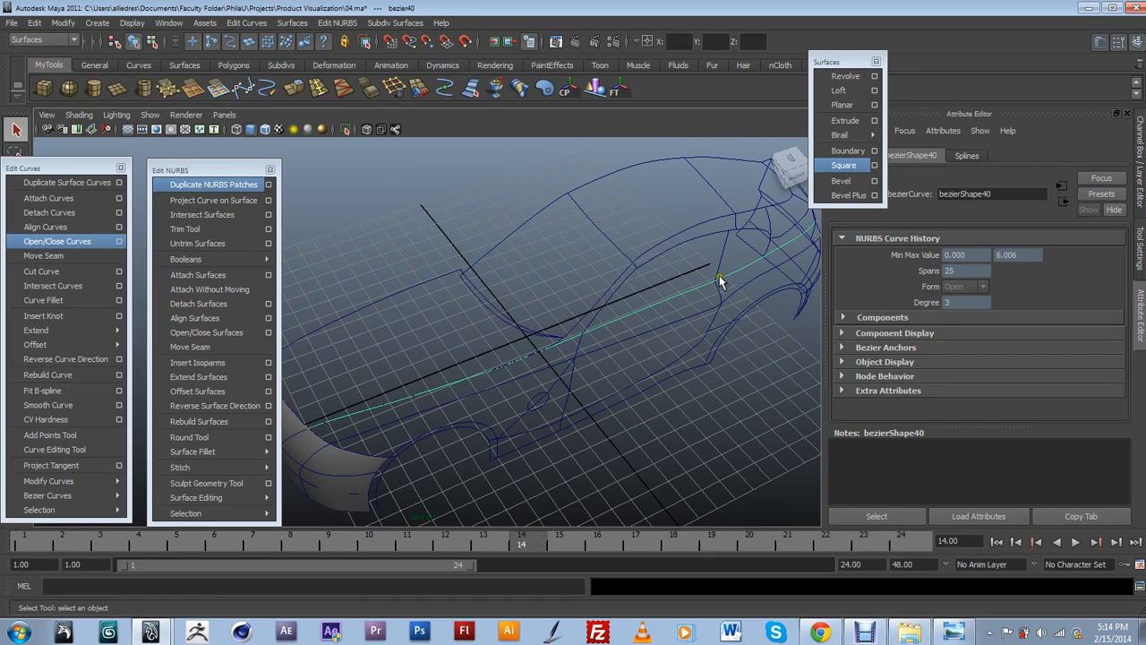
Compare the hood's side-edge curve with the overlapping full-length side curve where they meet the windshield's lower corner.
scroll(518, 358, up, 3)
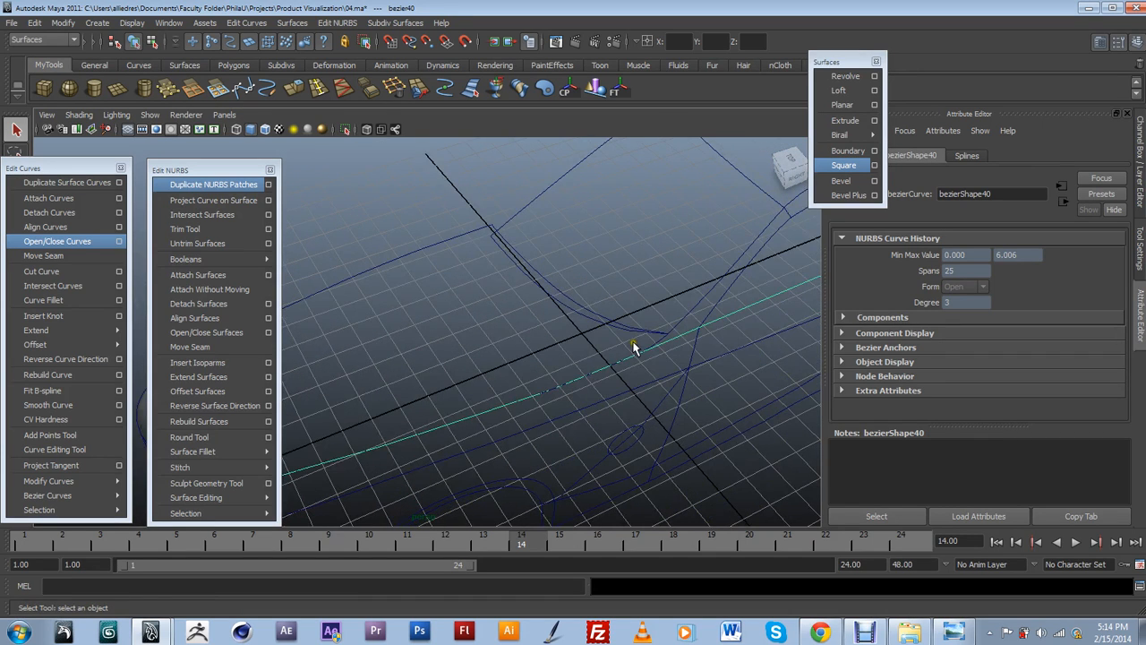
click(654, 345)
scroll(636, 358, down, 2)
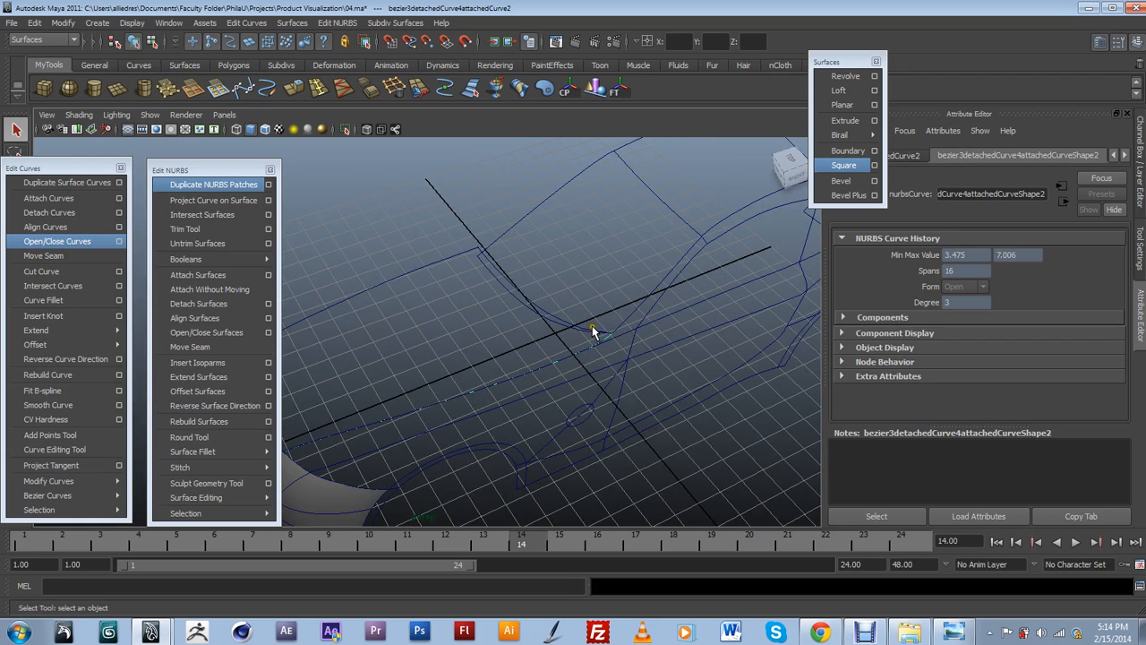
alt+drag(317, 445, 600, 330)
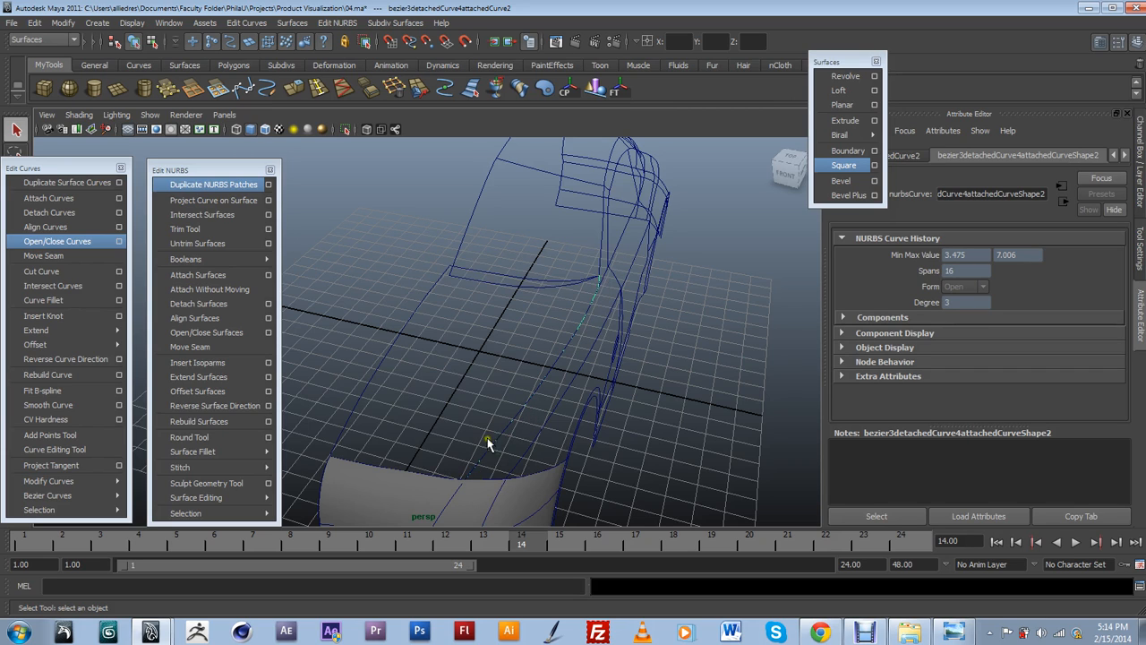
click(604, 282)
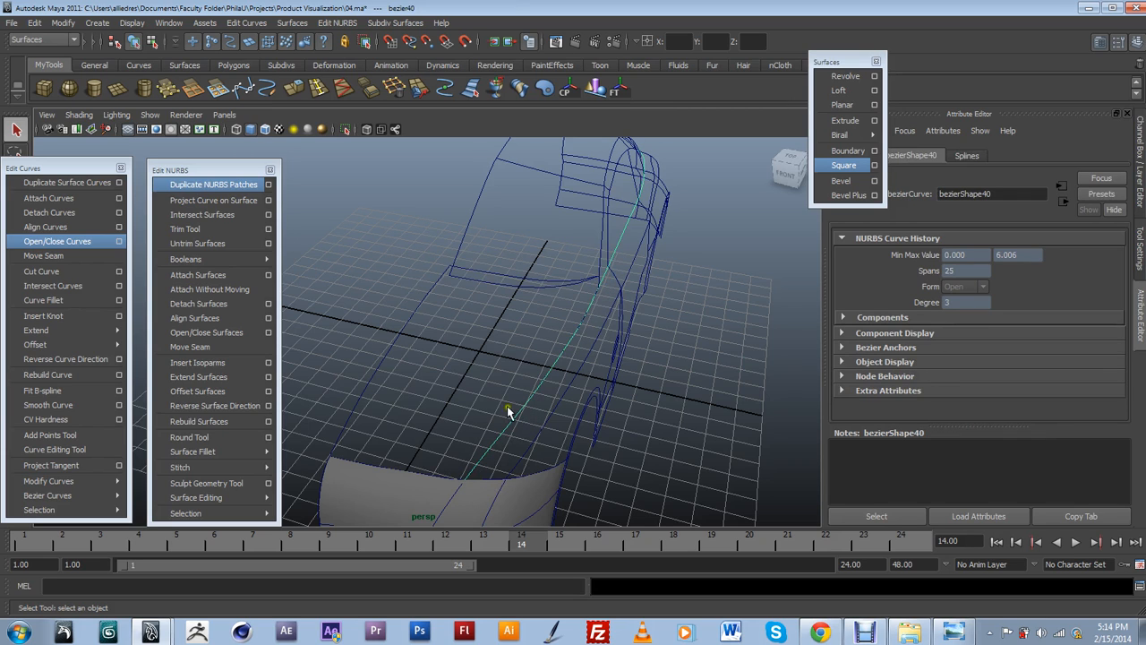
click(597, 275)
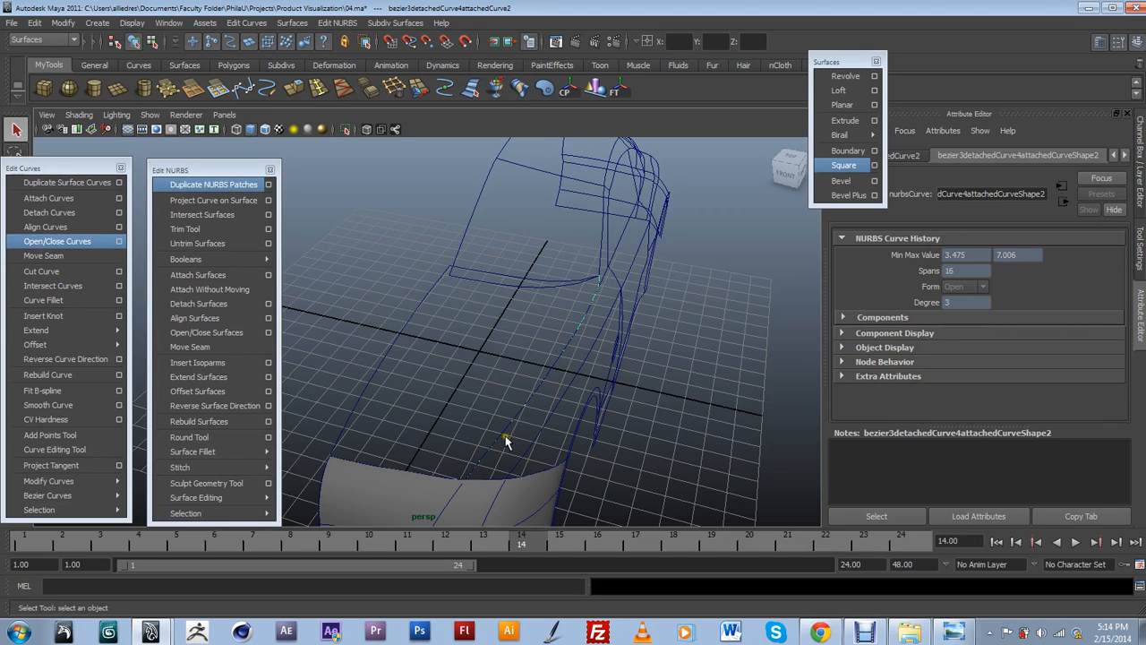
Inspect the curve across the base of the windshield and the front surface that bound the hood area.
alt+drag(564, 309, 430, 344)
alt+right_drag(567, 320, 589, 333)
alt+right_drag(538, 307, 589, 335)
alt+middle_drag(632, 351, 719, 361)
alt+drag(719, 361, 719, 382)
alt+right_drag(719, 382, 715, 385)
alt+drag(715, 385, 603, 292)
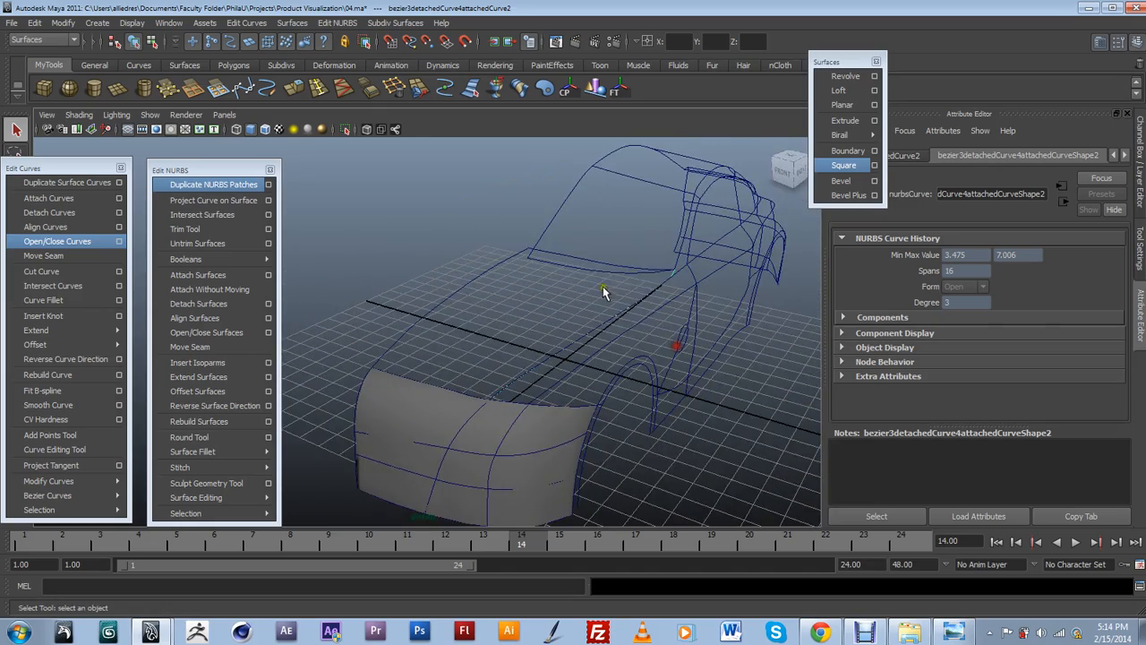
click(600, 267)
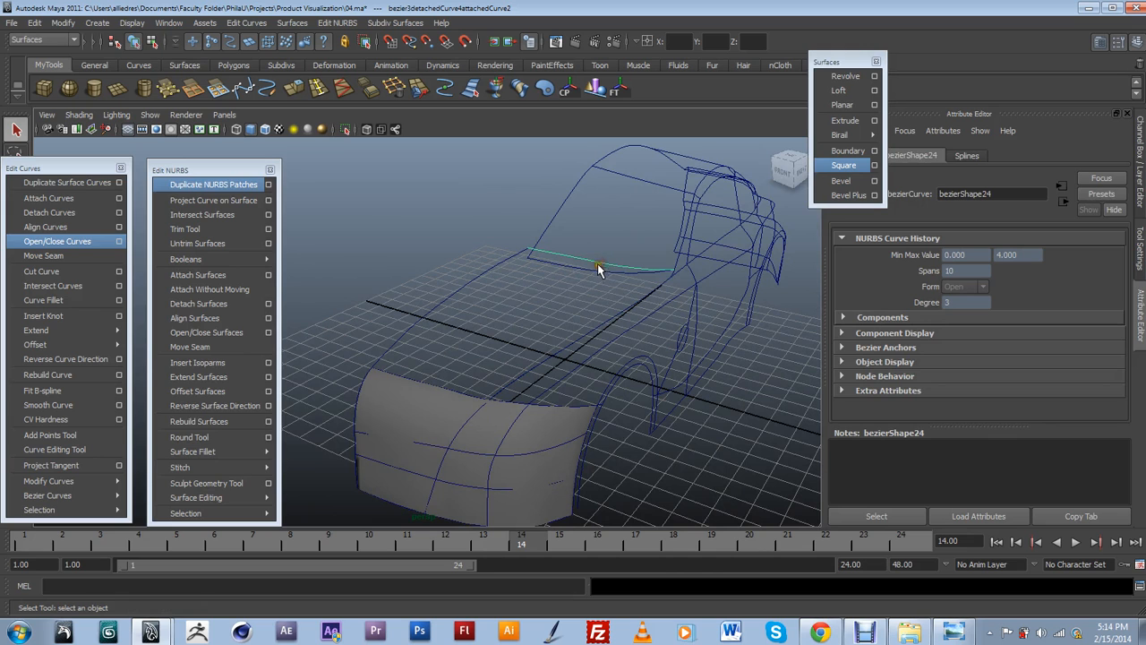
click(421, 381)
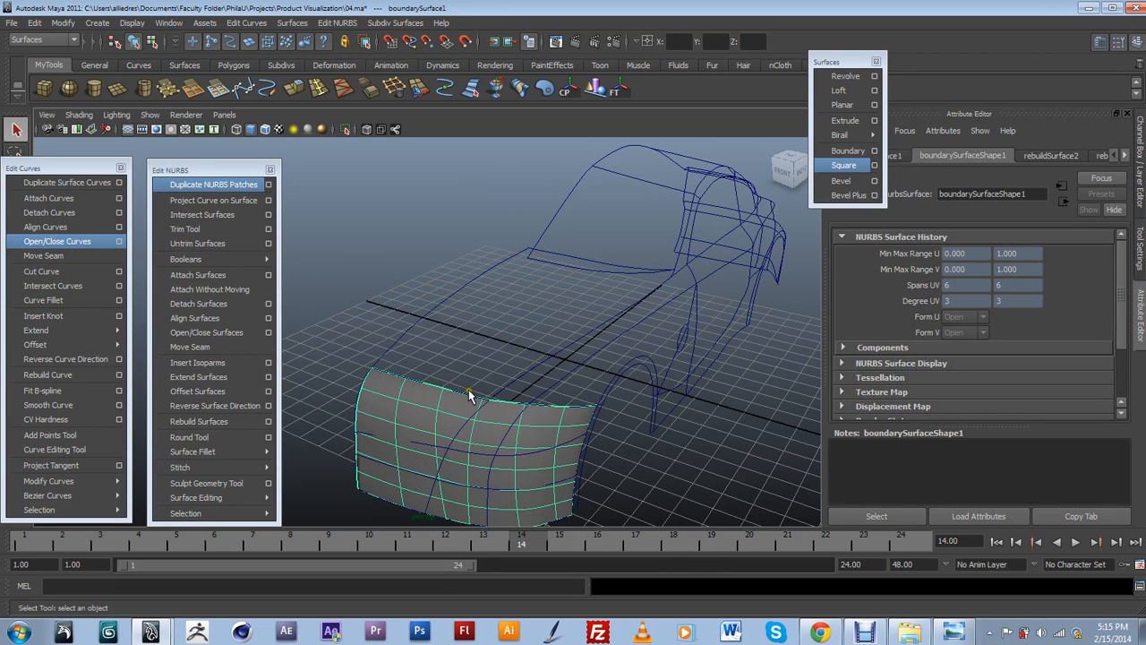
Select the curve along the front surface's upper edge and move the Edit Curves palette clear of the toolbox.
scroll(475, 421, up, 3)
alt+drag(469, 440, 363, 461)
alt+middle_drag(363, 461, 630, 382)
alt+drag(630, 381, 545, 381)
click(489, 324)
click(443, 316)
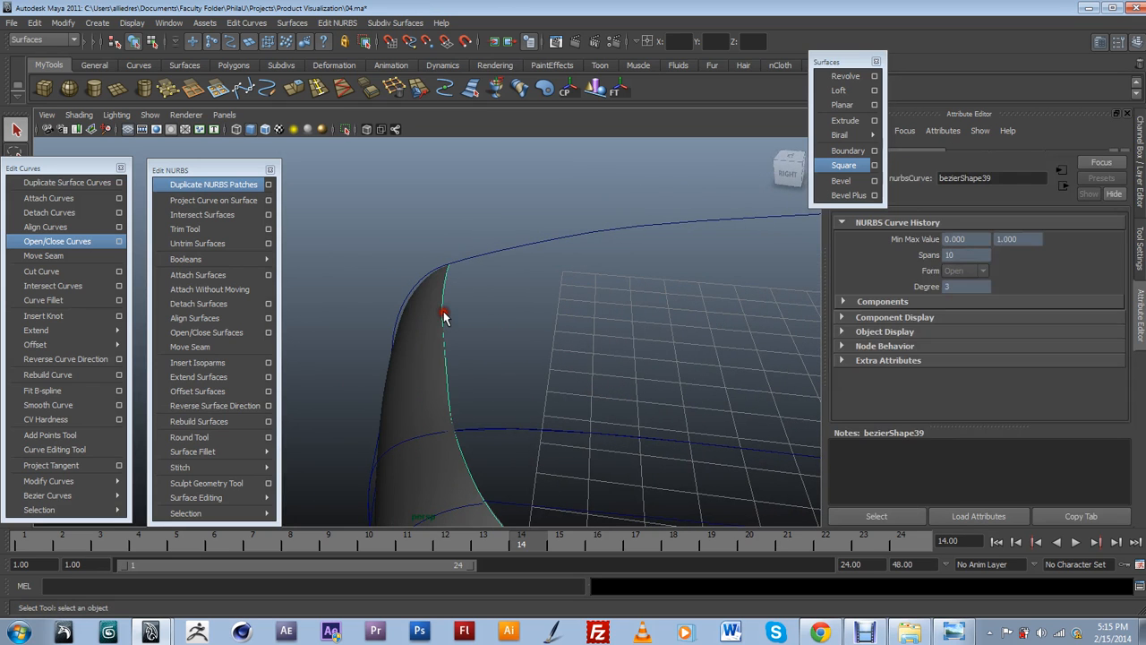
alt+drag(461, 331, 617, 370)
scroll(547, 397, up, 5)
alt+drag(547, 396, 452, 381)
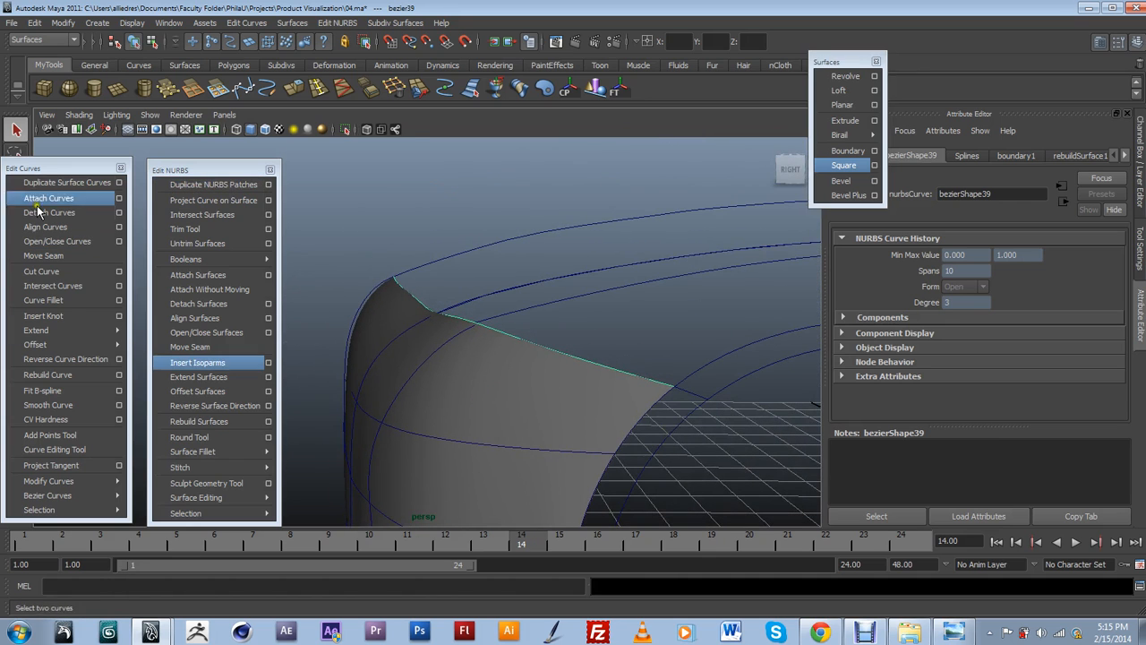
drag(63, 172, 114, 199)
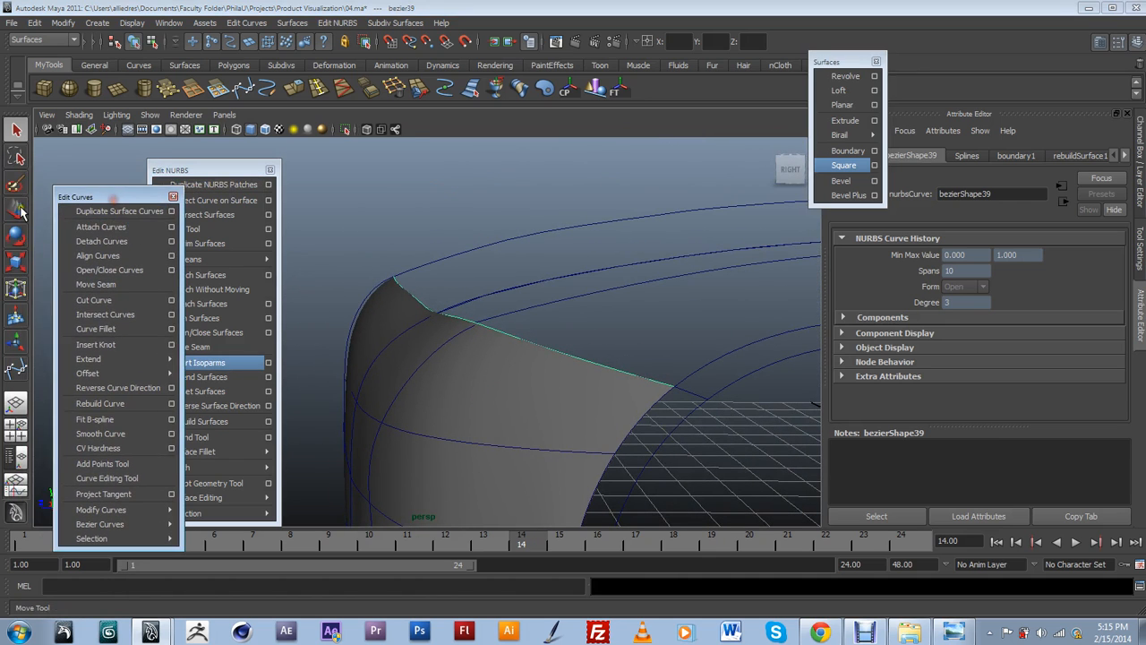
Try to move the front surface's upper-edge curve vertically with the Move tool, and undo the move.
key(w)
scroll(472, 307, down, 3)
scroll(479, 308, down, 3)
alt+drag(578, 340, 647, 376)
scroll(666, 383, up, 3)
alt+drag(734, 409, 384, 327)
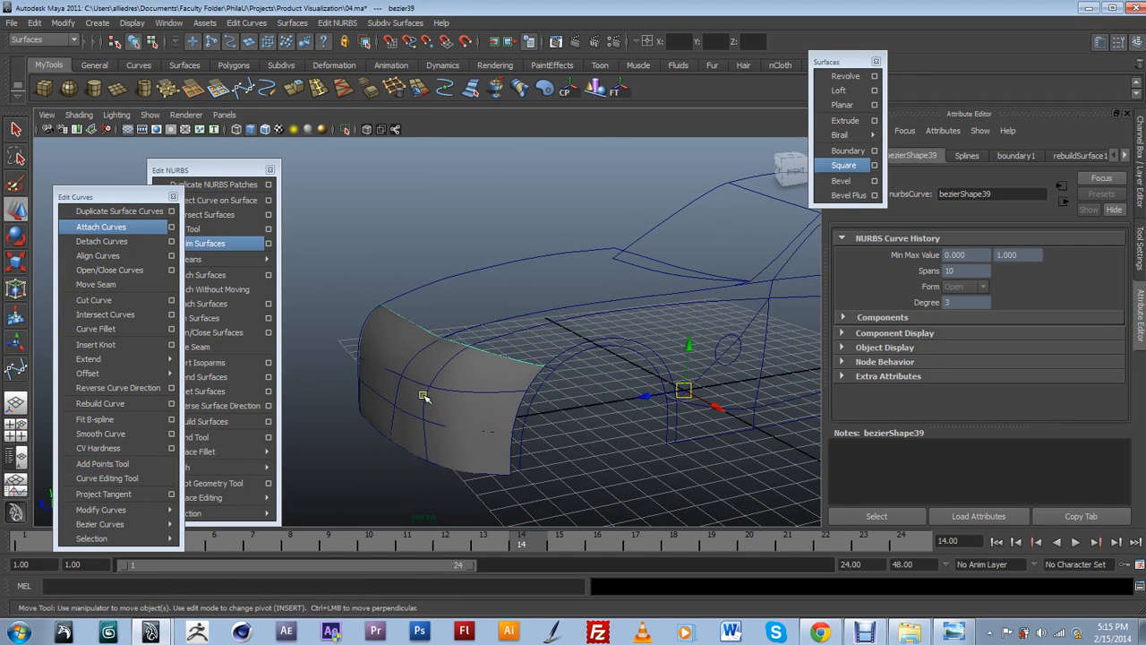
drag(688, 351, 491, 413)
key(ctrl+z)
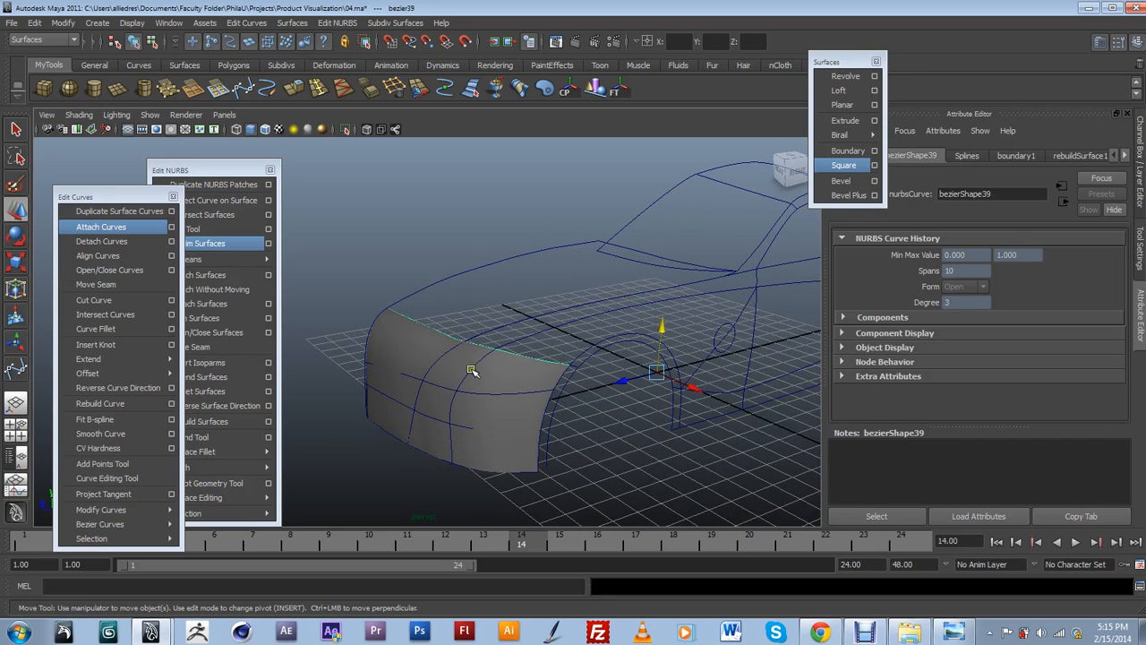
alt+drag(463, 440, 716, 379)
key(ctrl+z)
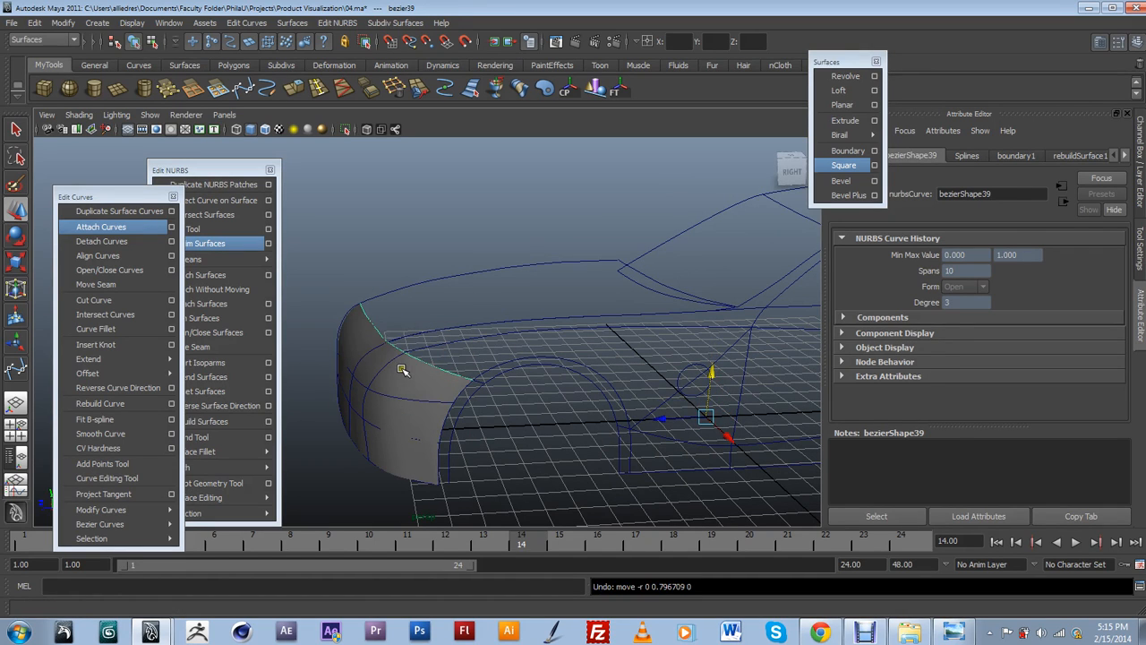
Duplicate the curve along the front surface's upper edge in place and clear the selection.
click(398, 374)
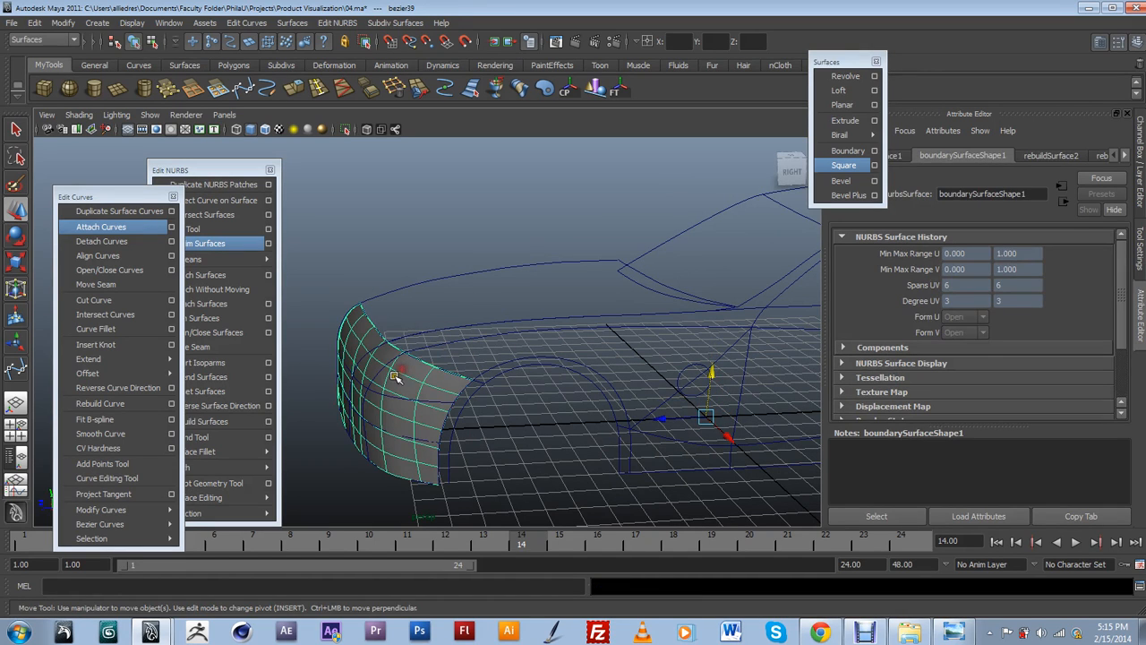
click(429, 299)
scroll(431, 319, up, 4)
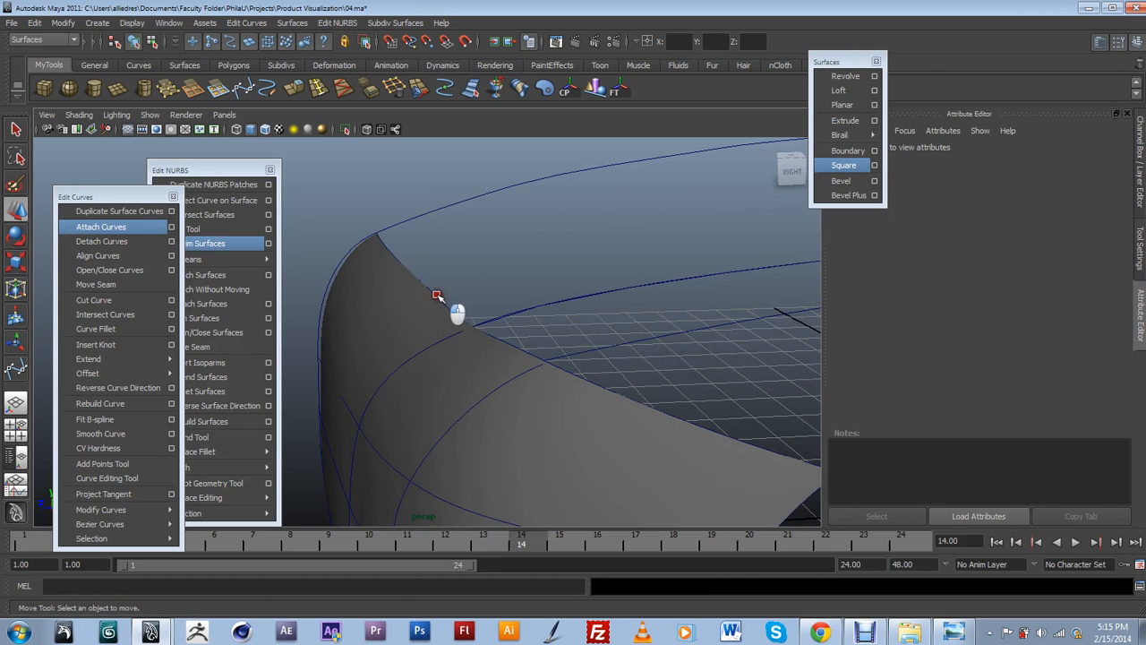
click(438, 296)
scroll(484, 313, down, 5)
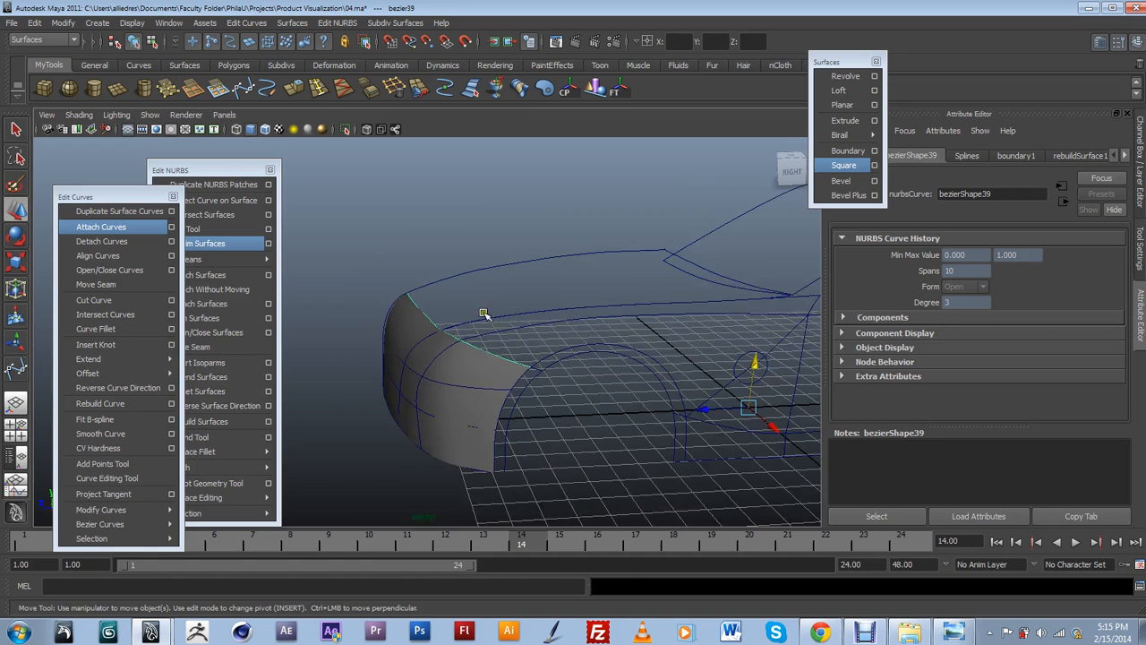
key(ctrl+d)
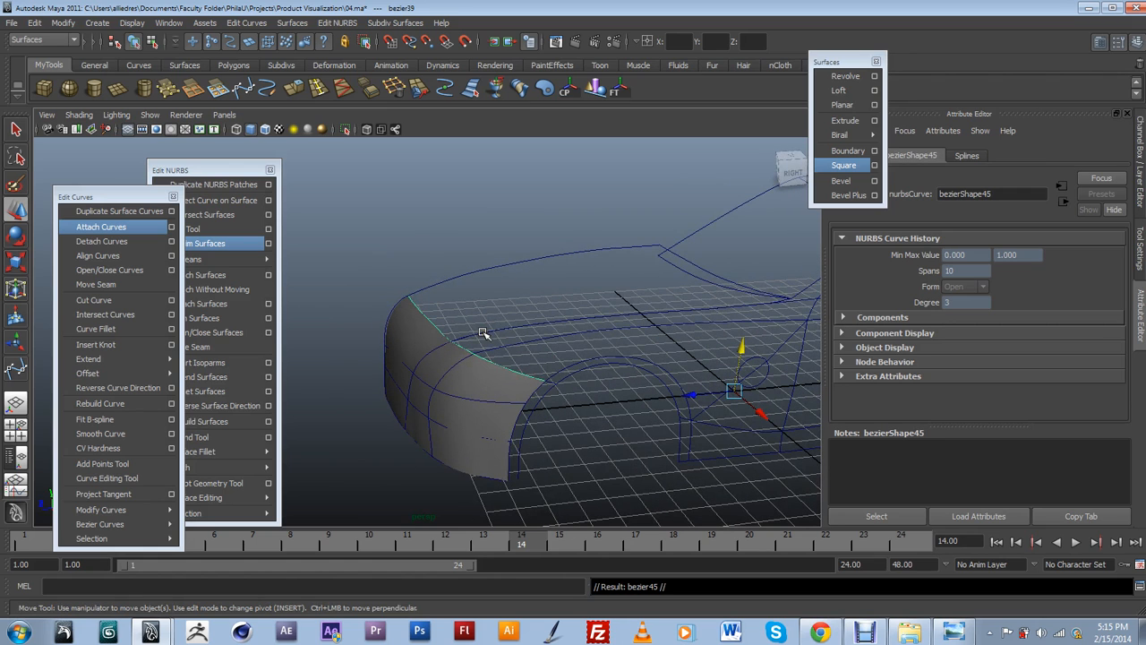
click(541, 303)
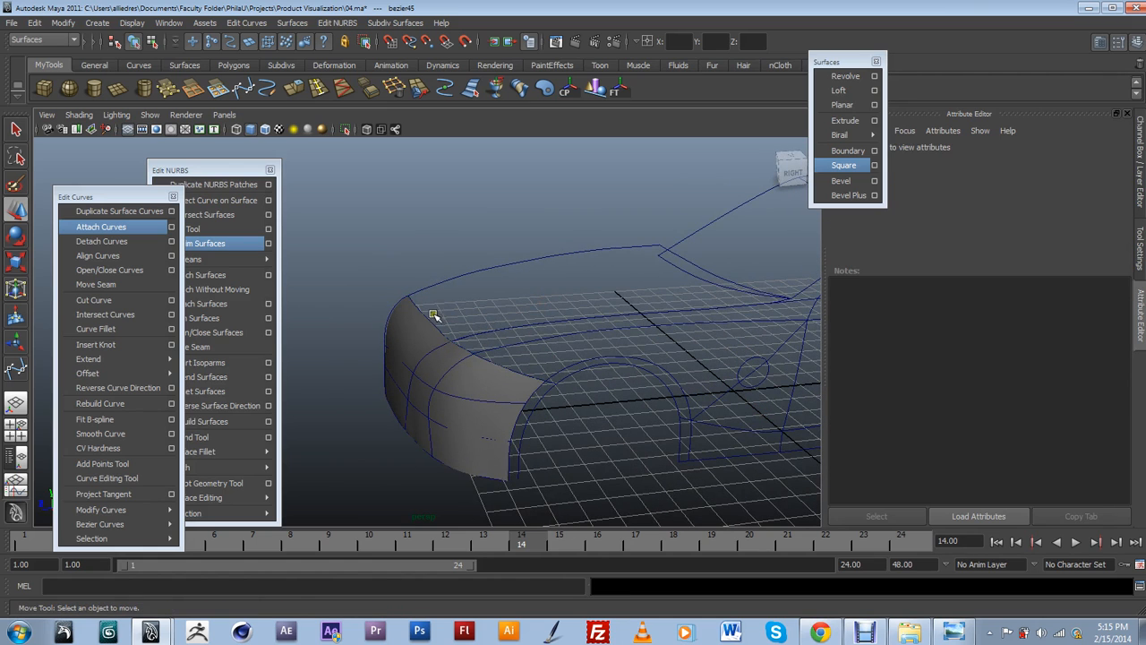
Try moving the original curve on the front surface's upper edge along the Y axis.
click(430, 319)
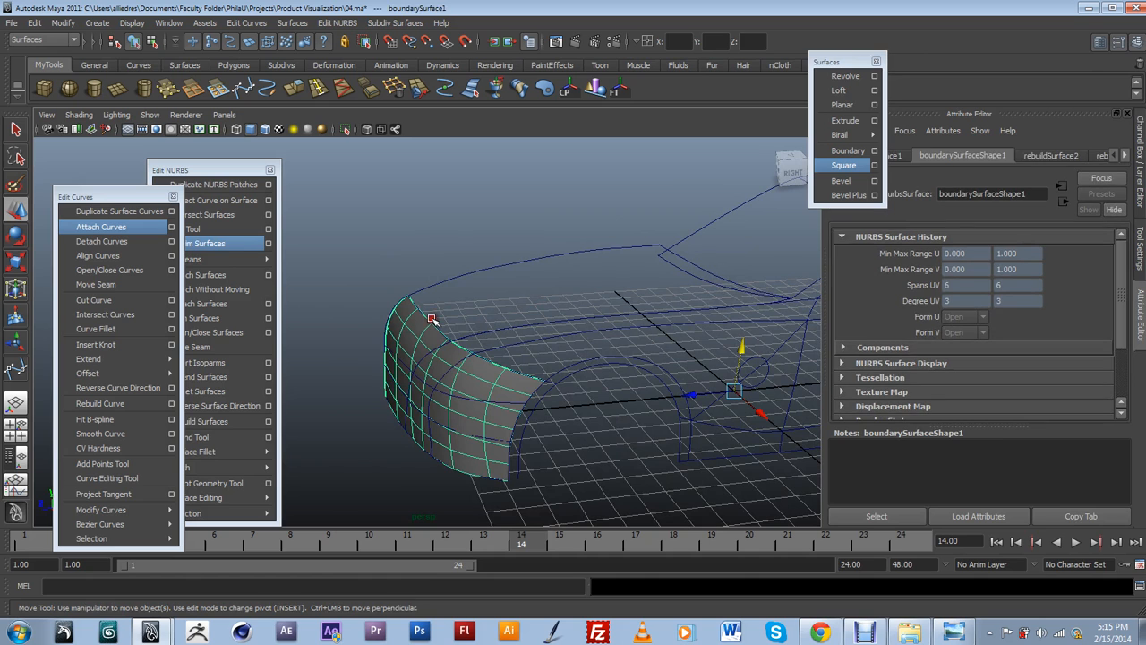
scroll(431, 321, up, 6)
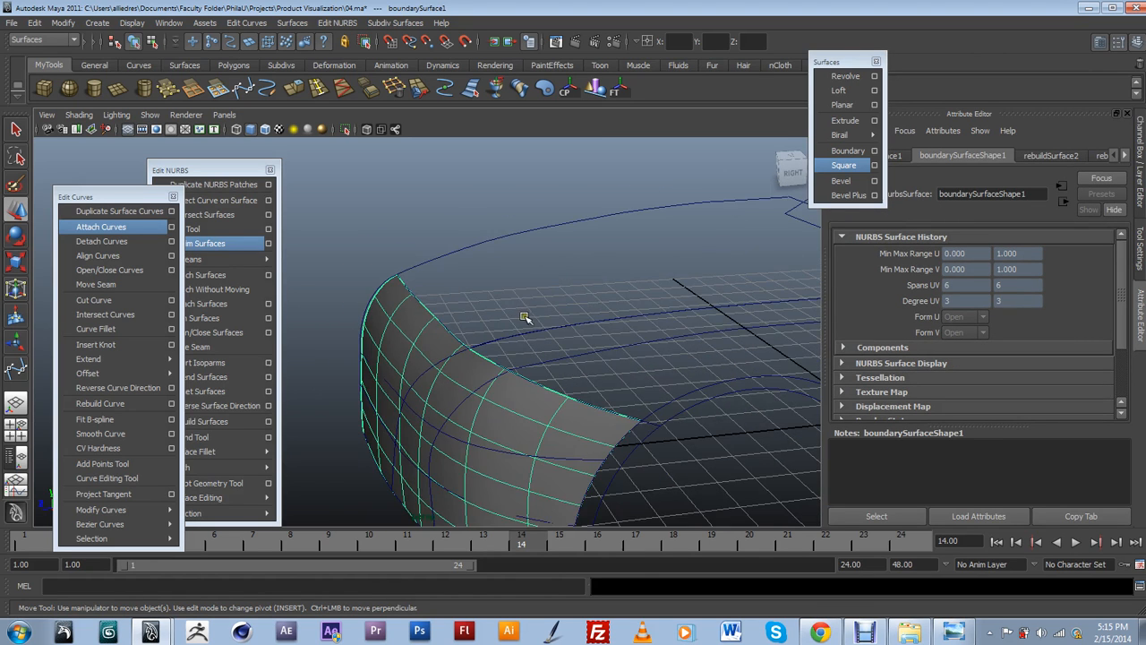
scroll(514, 318, up, 2)
click(535, 305)
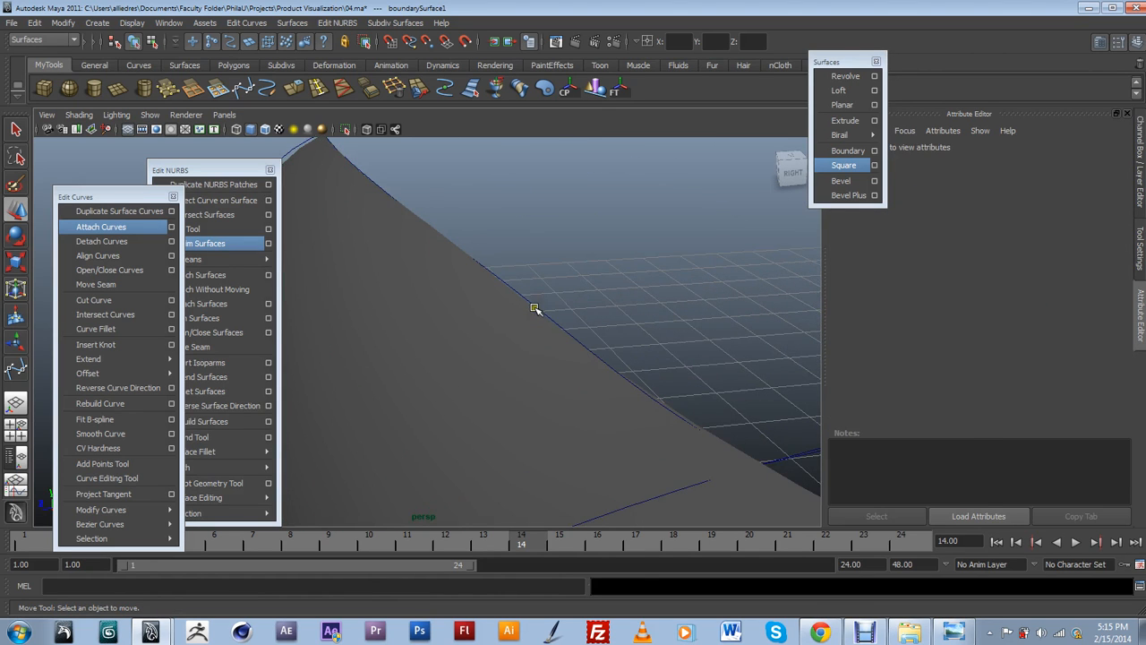
click(538, 309)
scroll(633, 337, down, 4)
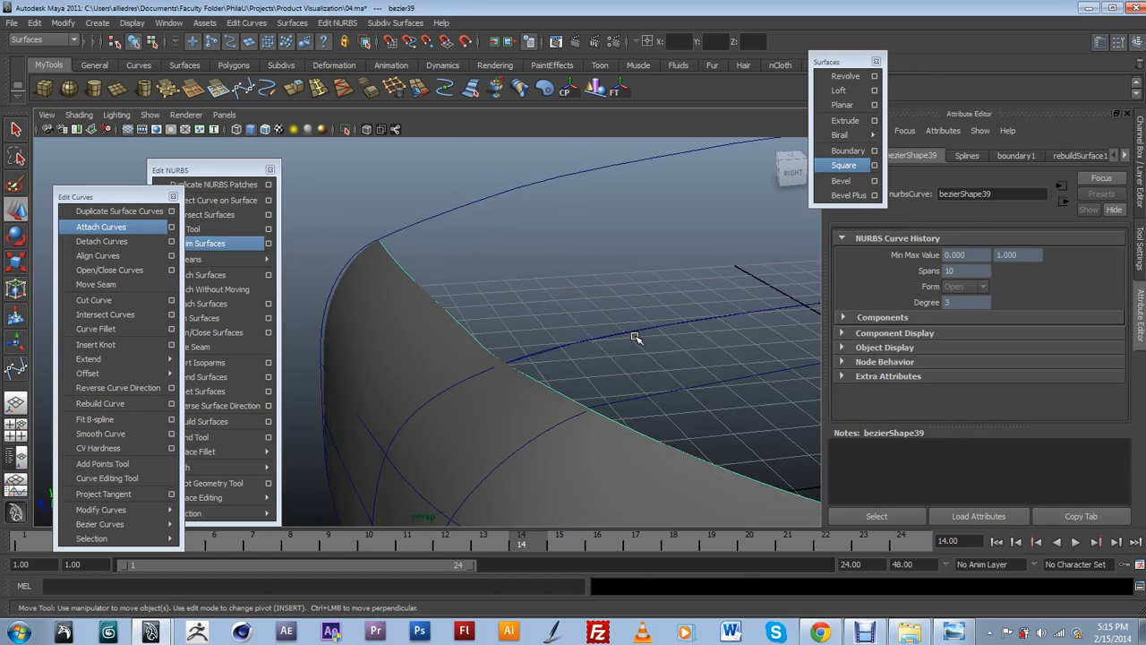
drag(733, 354, 733, 350)
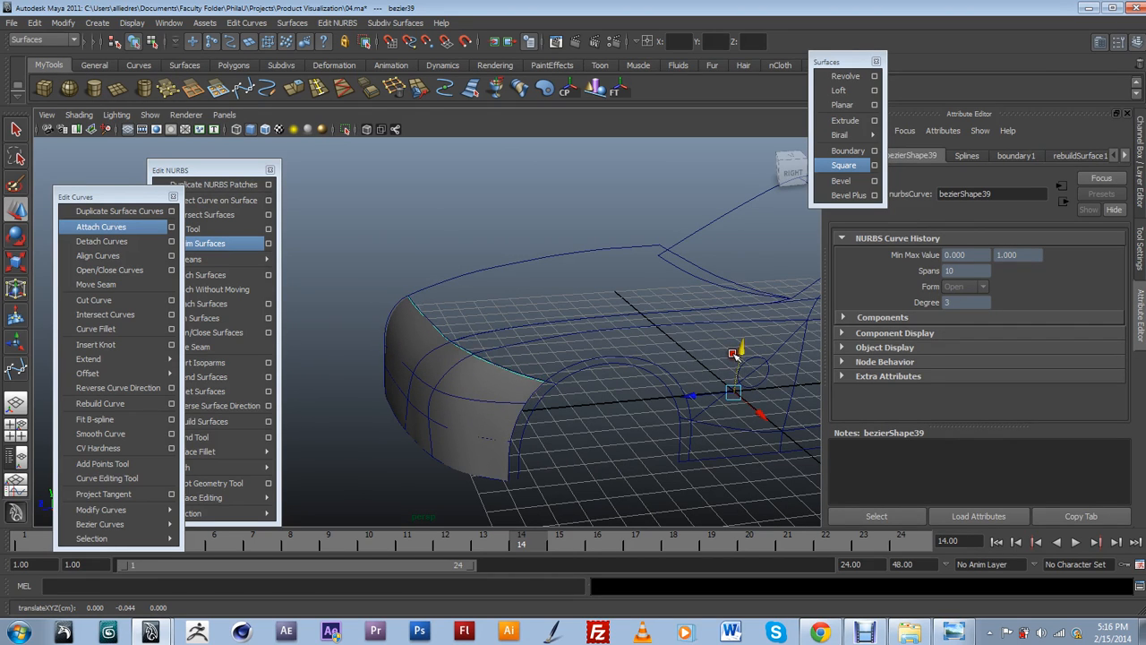
Reselect the curve on the front surface's upper edge, try another vertical move and undo it.
scroll(446, 361, up, 8)
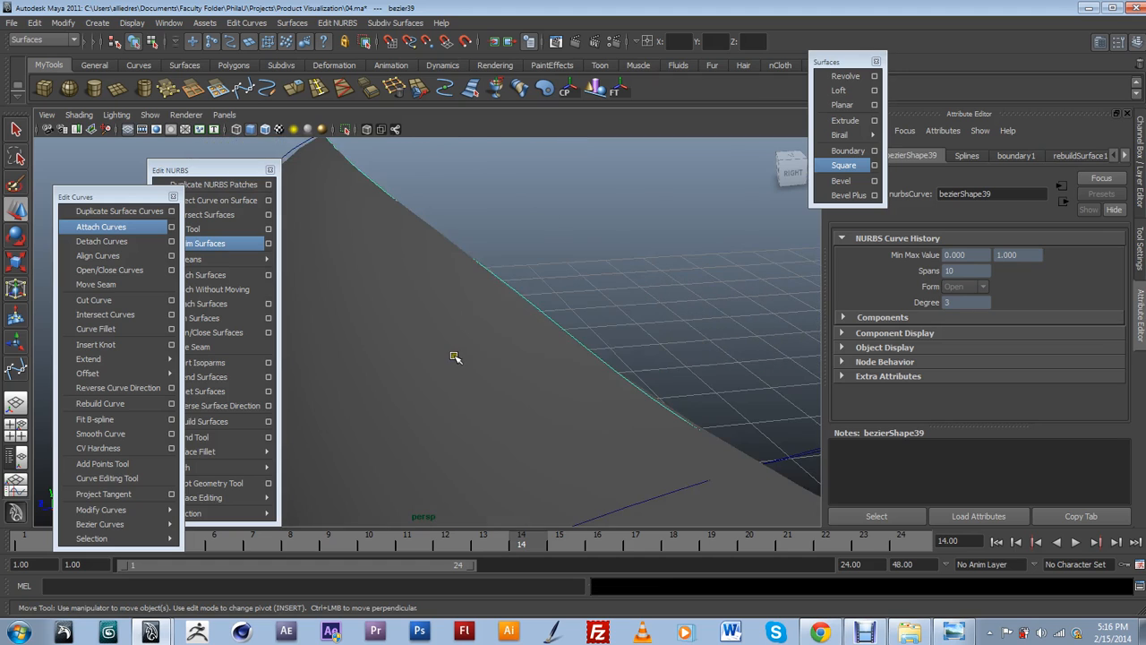
click(596, 347)
click(593, 350)
scroll(603, 350, down, 5)
drag(736, 344, 740, 350)
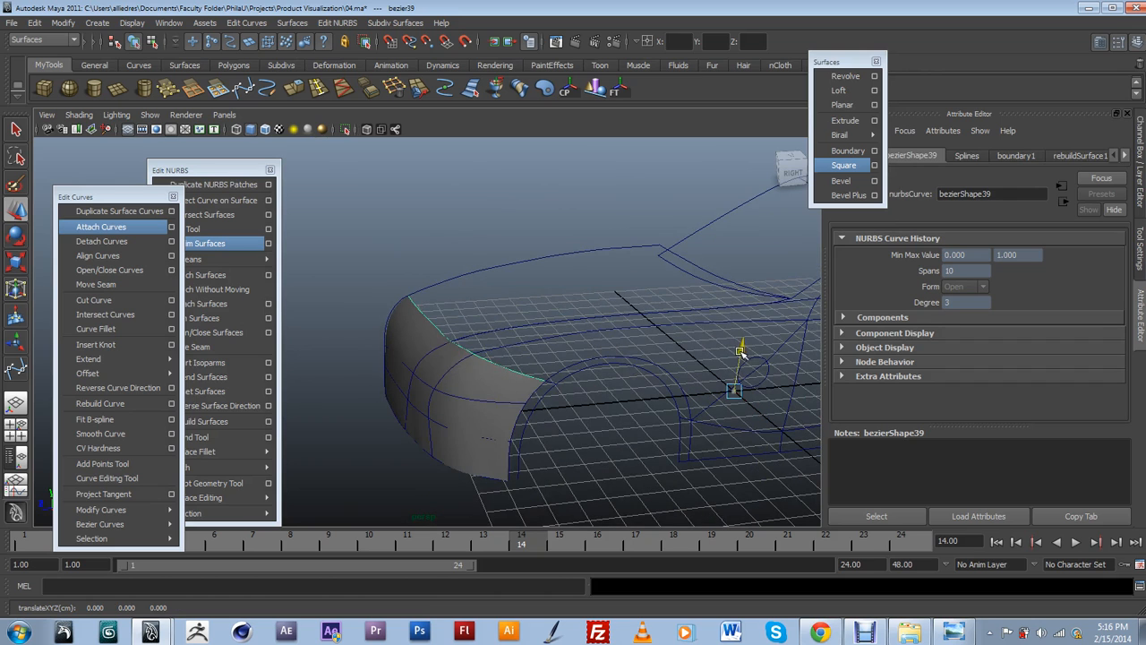
key(z)
Check the upper-edge curve's transform channels and inspect the front surface from several angles.
scroll(461, 341, up, 6)
scroll(462, 341, down, 2)
alt+drag(461, 341, 543, 438)
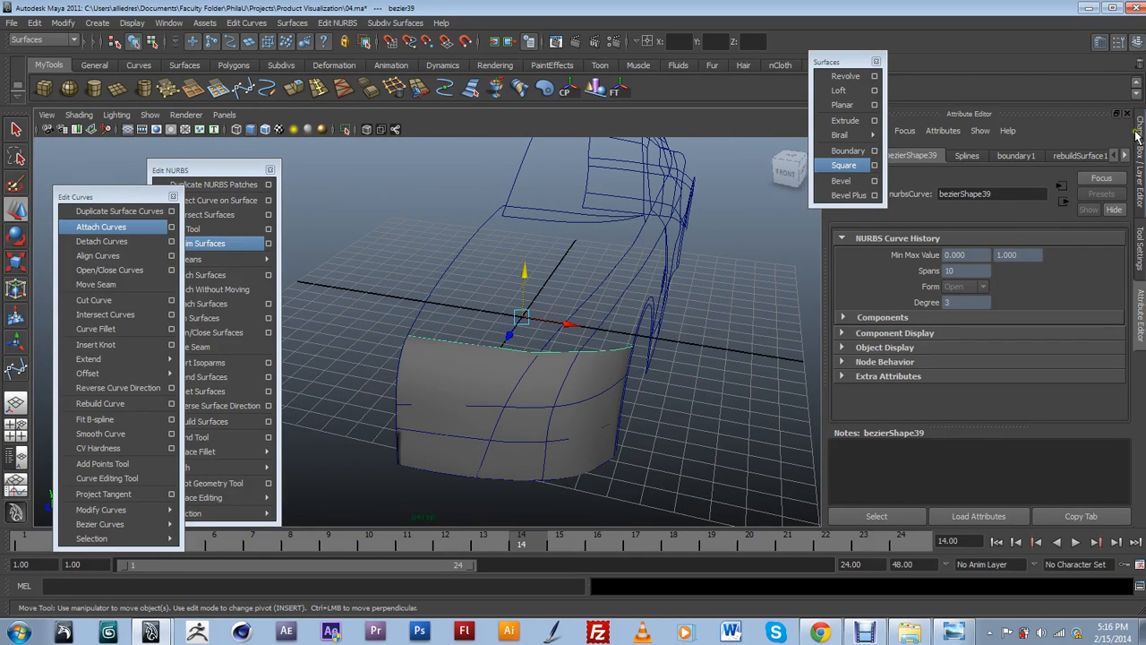
alt+drag(530, 332, 447, 351)
click(1140, 159)
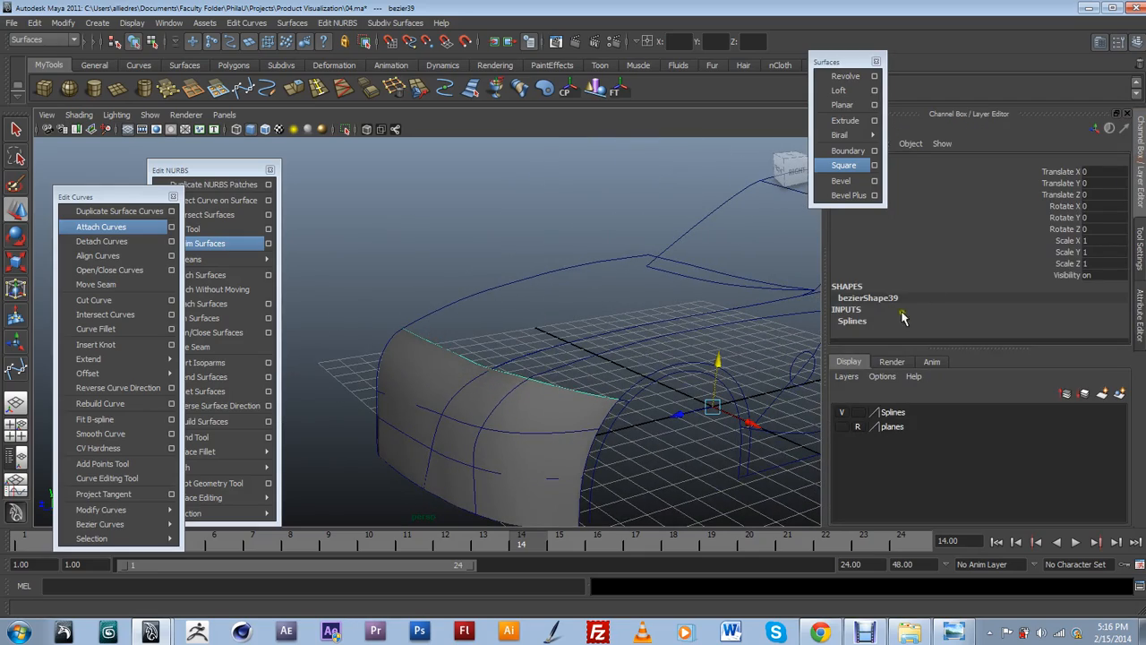
alt+drag(575, 435, 400, 373)
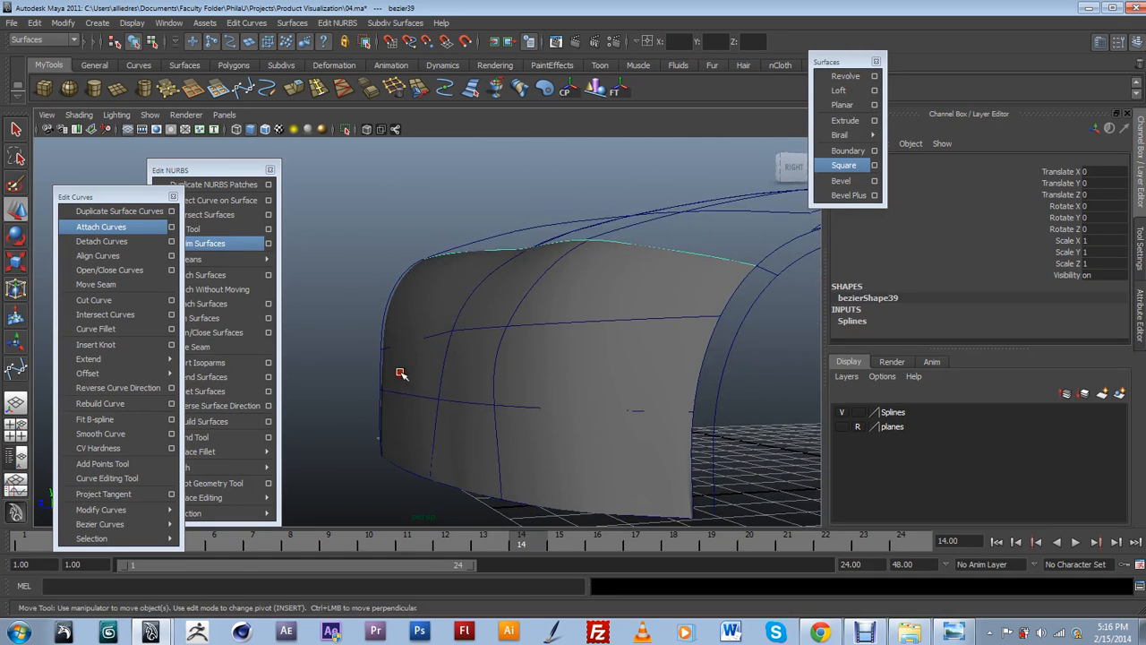
click(447, 307)
alt+drag(660, 420, 402, 316)
alt+drag(466, 447, 487, 321)
click(431, 208)
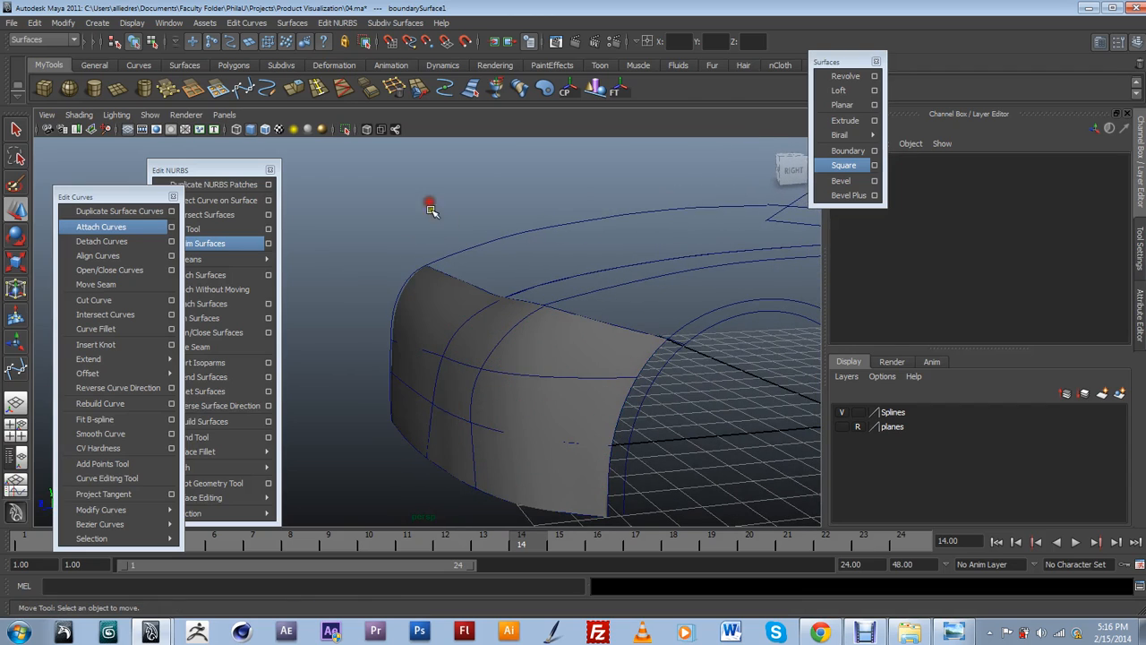
Delete the construction history of the front surface and clear the selection.
click(446, 308)
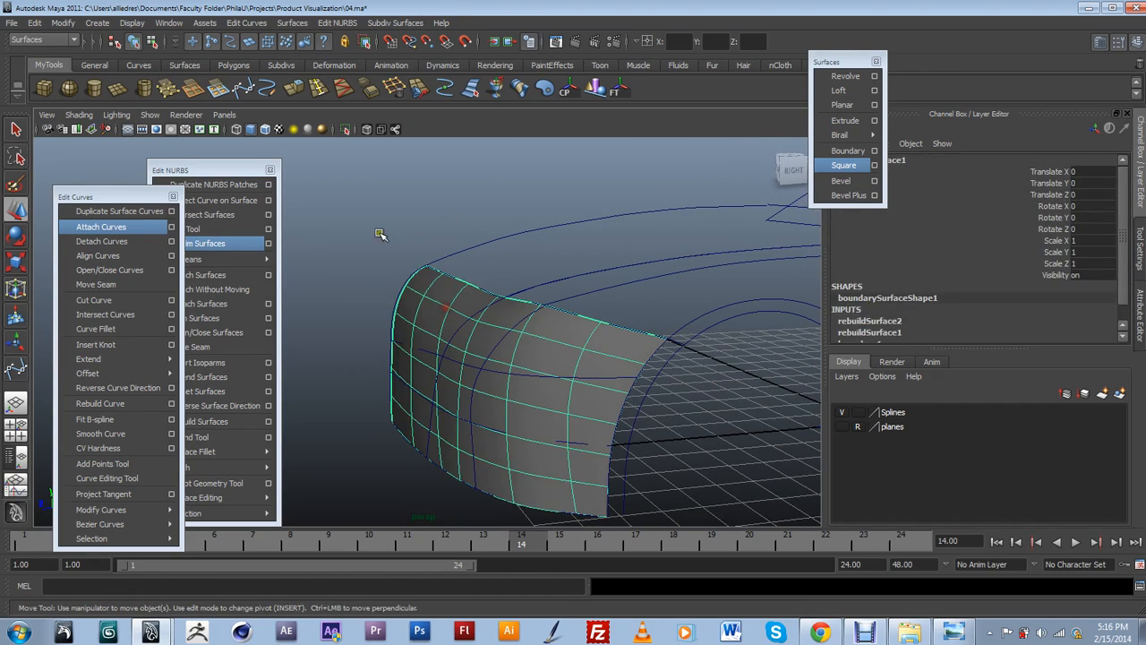
click(58, 23)
mouse_move(35, 24)
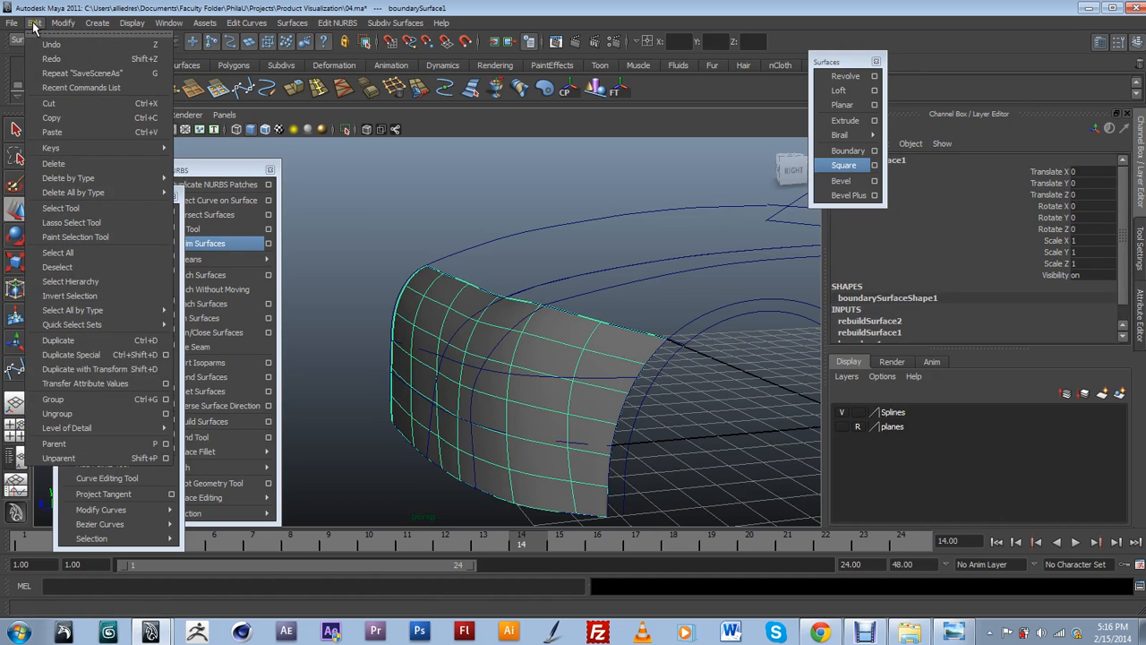
mouse_move(80, 179)
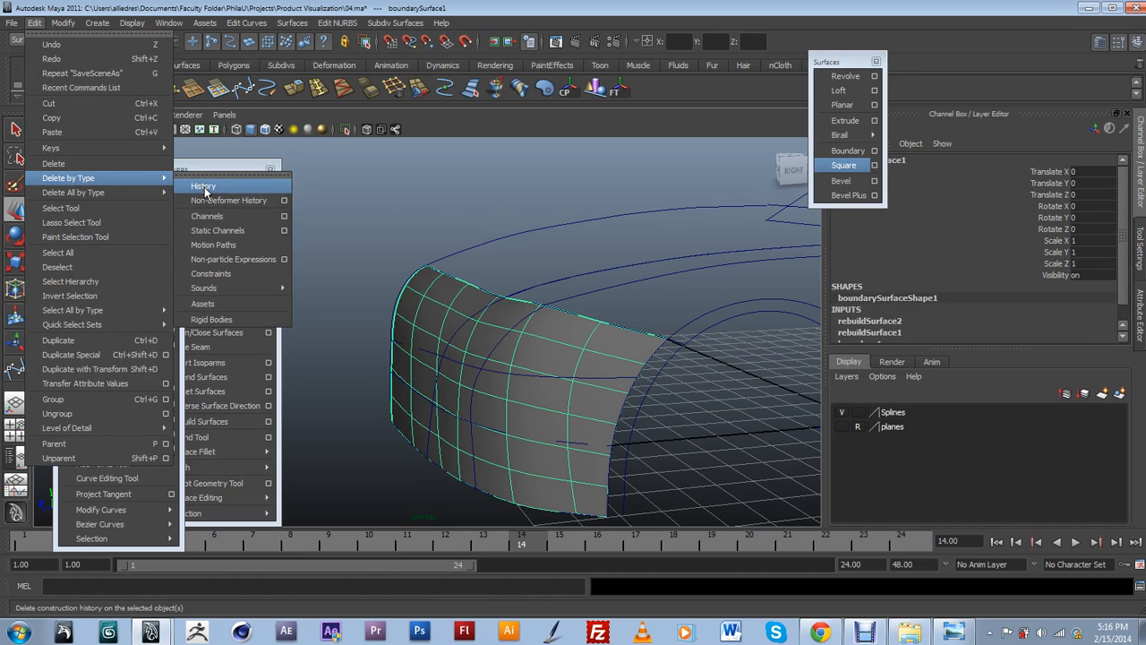
click(204, 187)
click(350, 212)
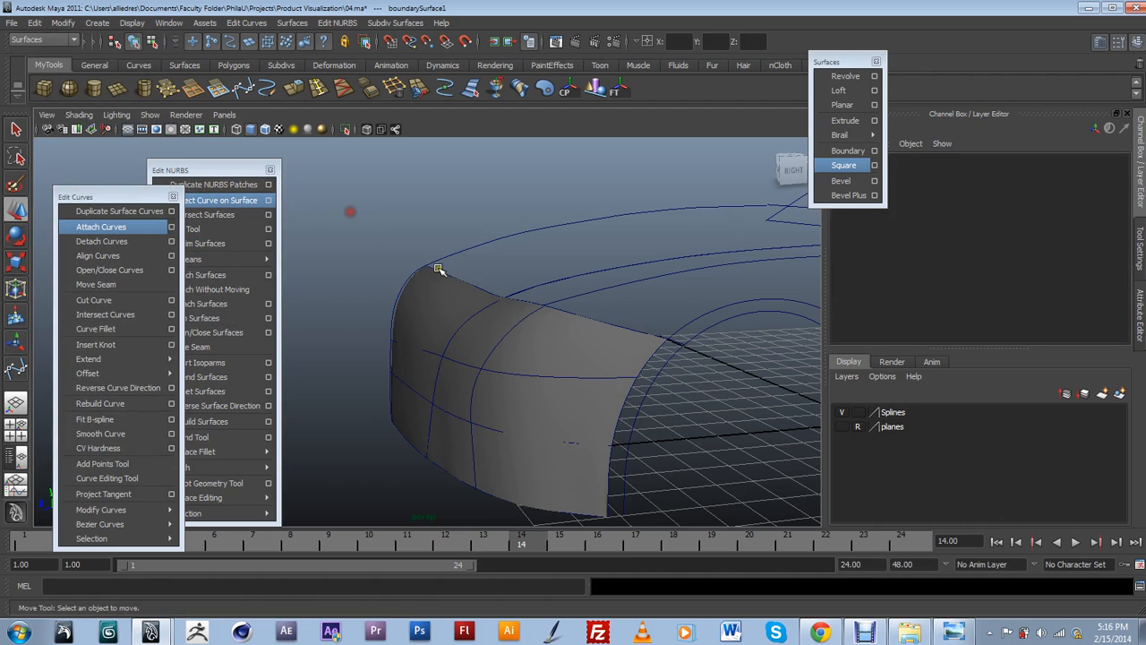
Delete the original curve bezier39 along the front surface's upper edge.
click(443, 273)
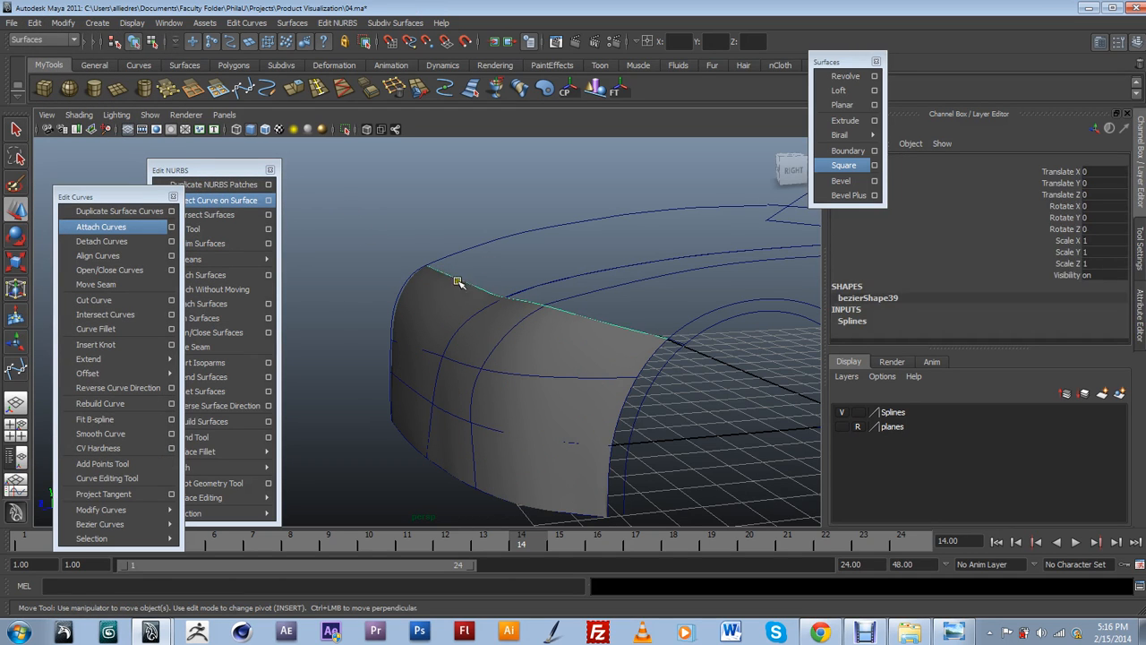
scroll(537, 315, down, 5)
drag(634, 343, 641, 320)
key(Delete)
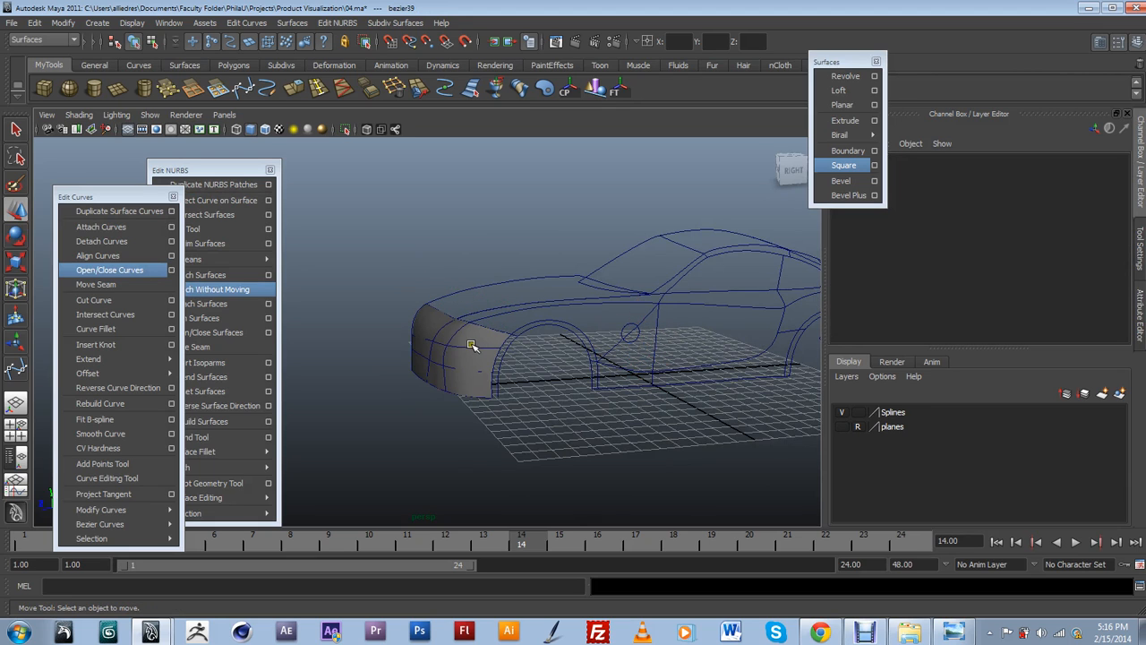
Select the remaining curve on the front surface's upper edge, try moving it up along Y, and undo the move.
scroll(470, 341, up, 5)
scroll(454, 331, down, 3)
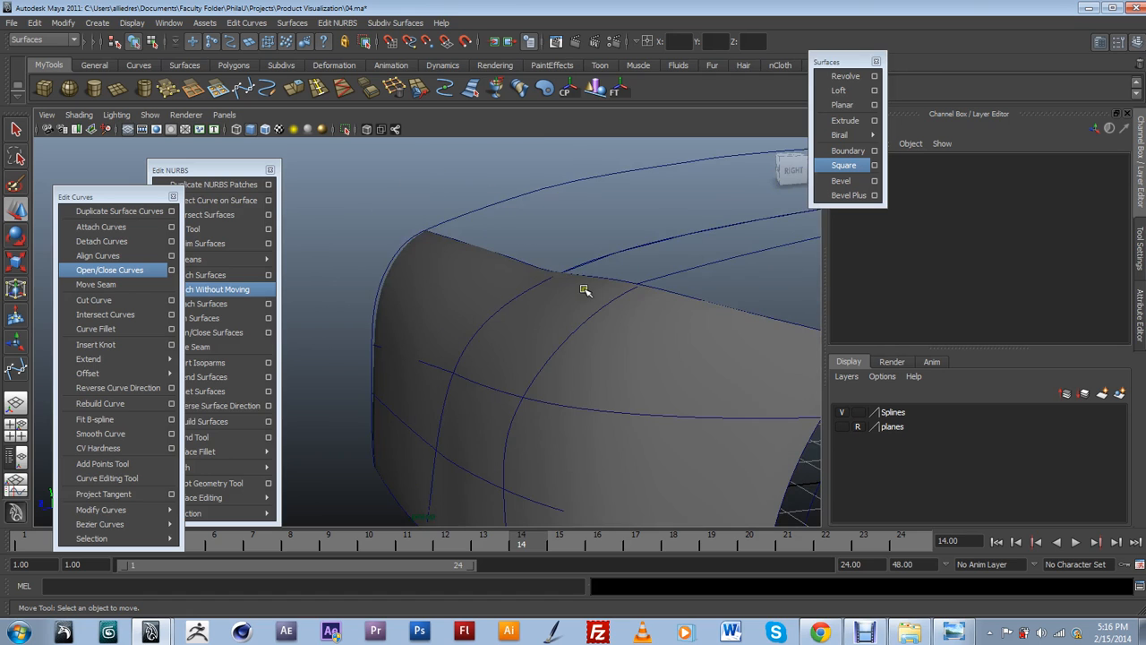
click(537, 267)
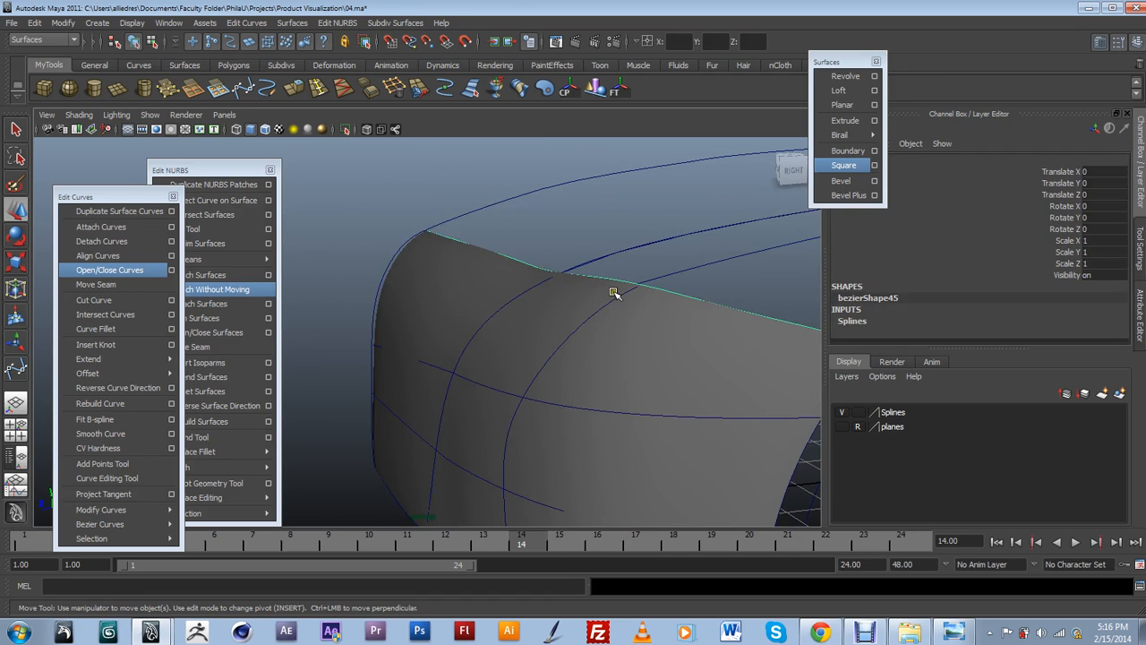
scroll(613, 293, down, 3)
scroll(659, 304, down, 2)
drag(695, 358, 697, 343)
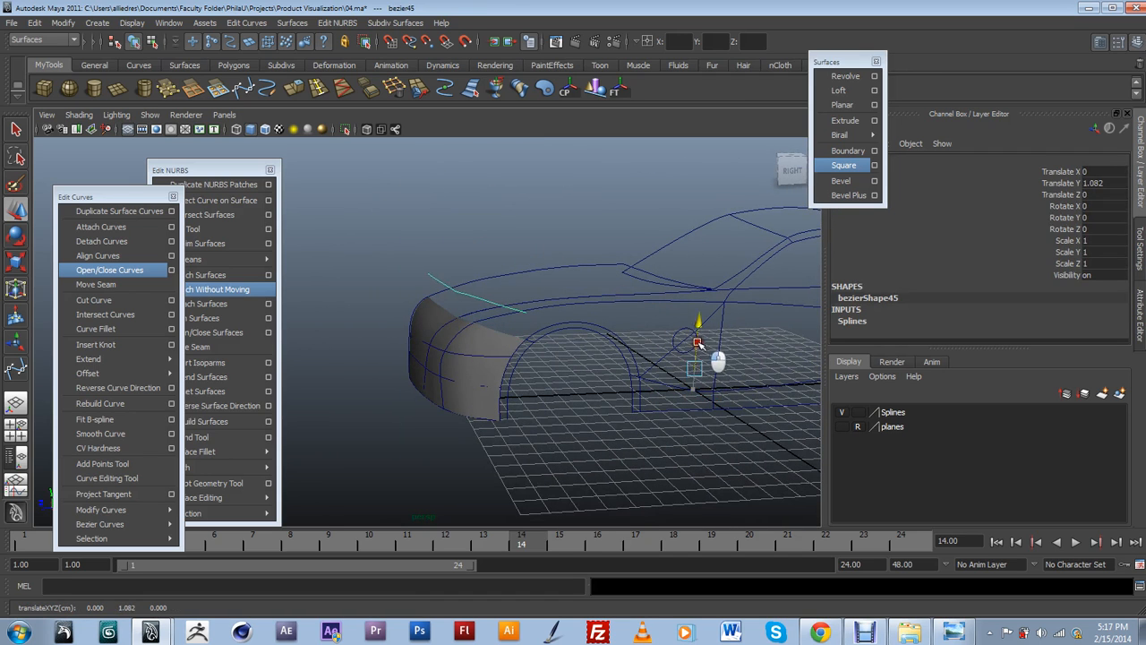
key(ctrl+z)
Detach the upper-edge curve at a curve point where the hood's side curve meets the front surface.
alt+drag(559, 333, 476, 353)
scroll(655, 356, up, 3)
scroll(573, 407, up, 2)
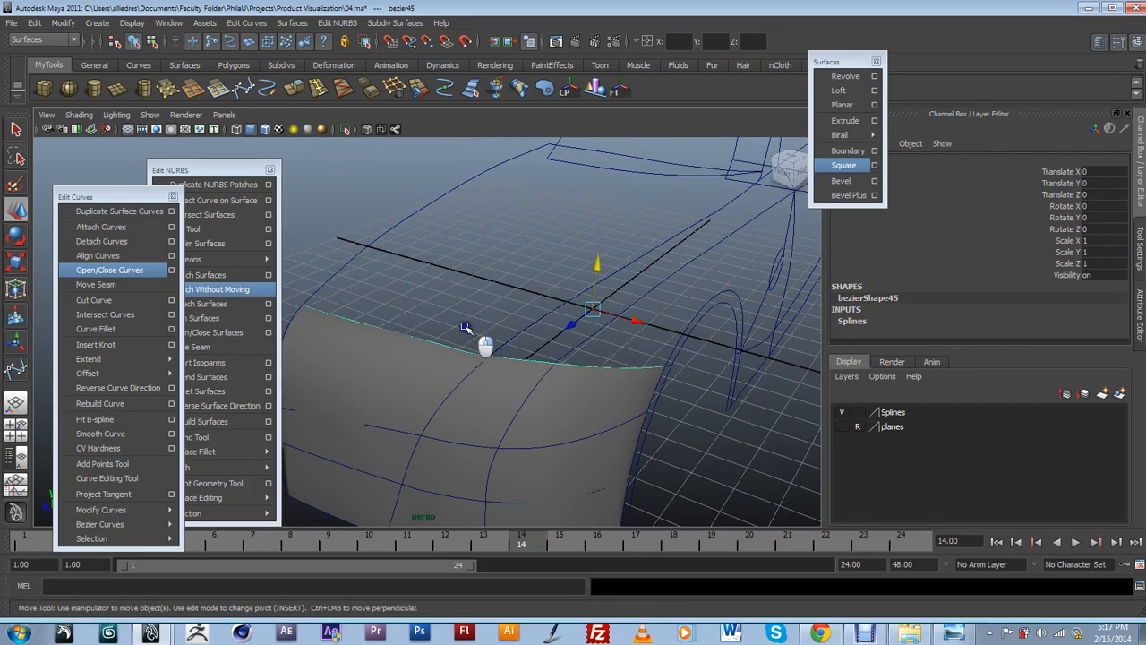
click(457, 340)
click(485, 361)
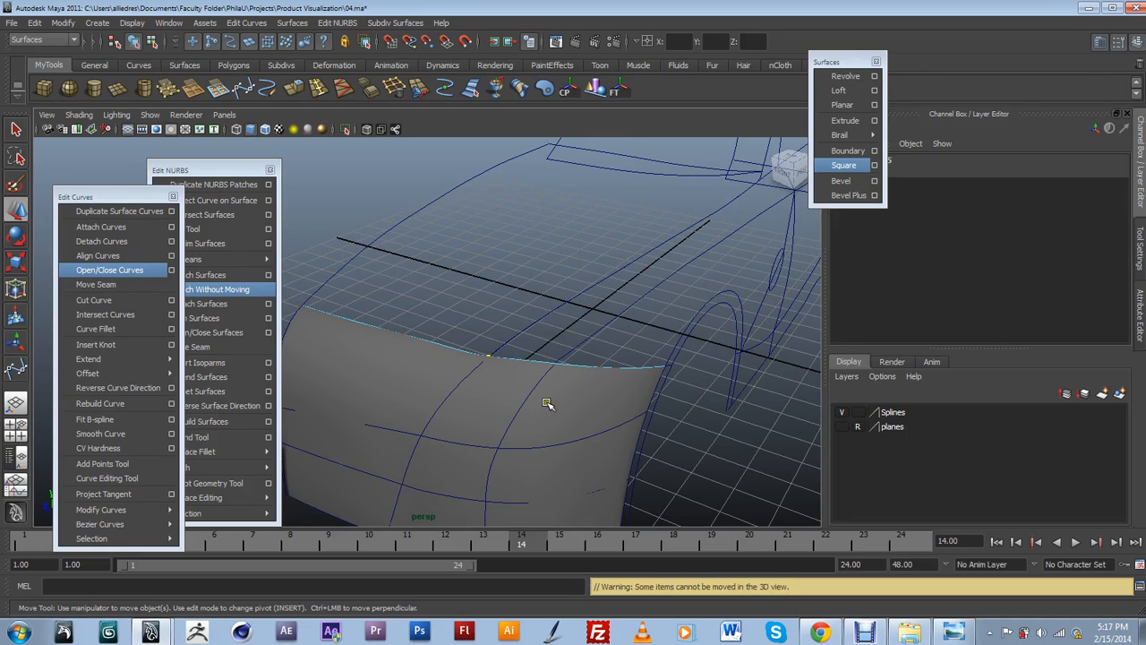
alt+drag(570, 443, 696, 197)
alt+drag(671, 238, 486, 389)
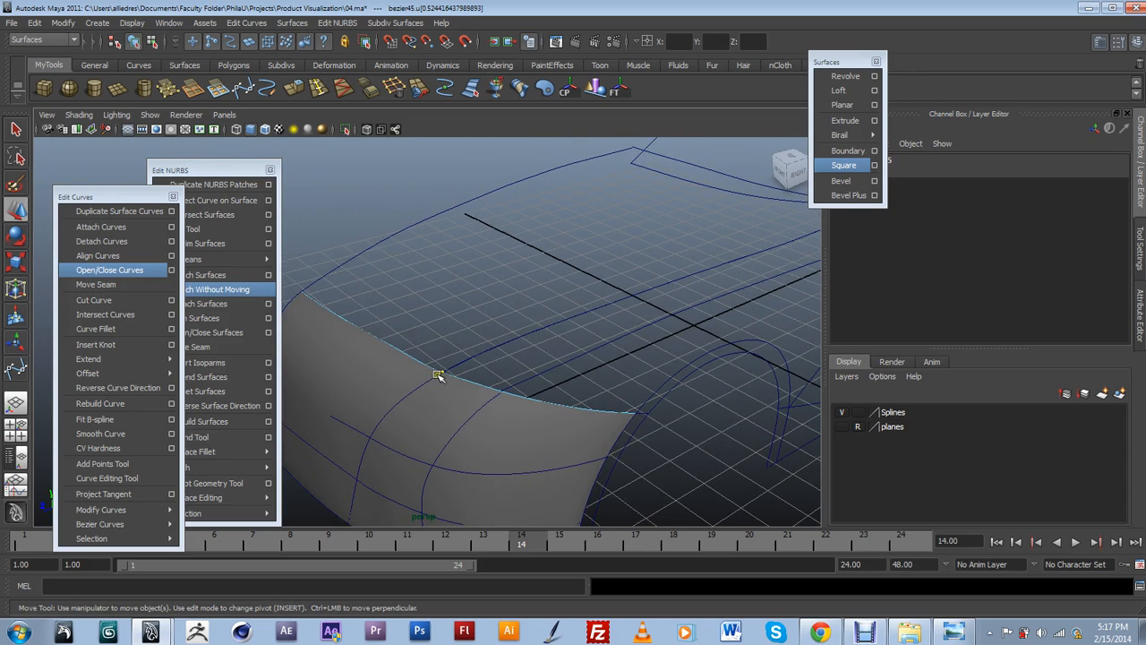
drag(216, 171, 212, 199)
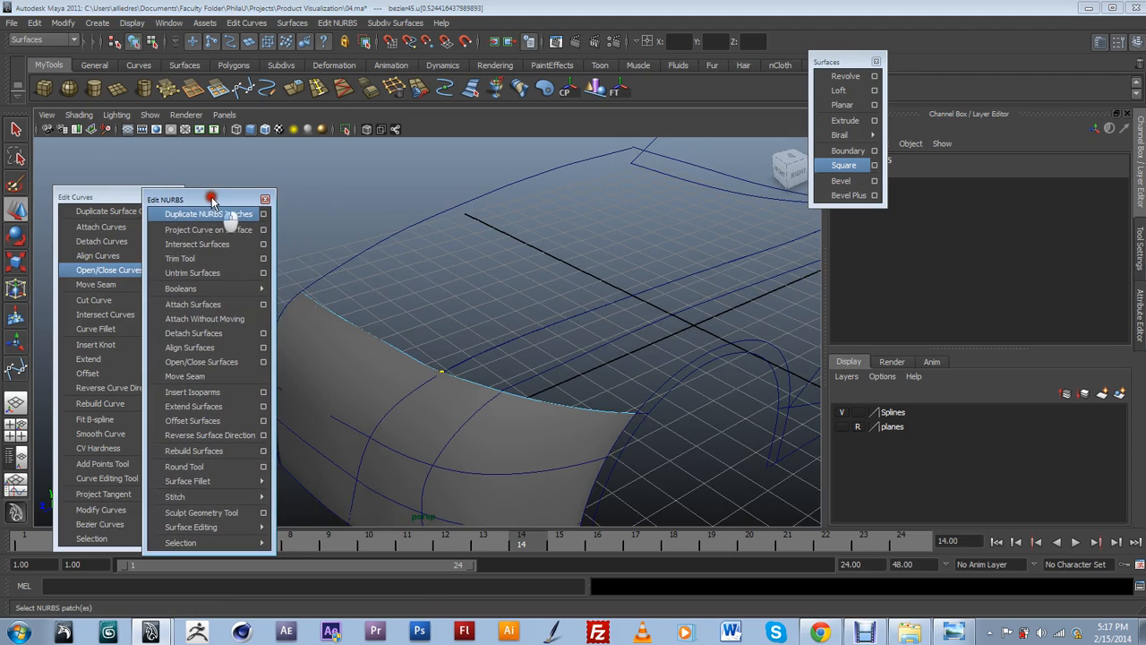
drag(113, 195, 75, 200)
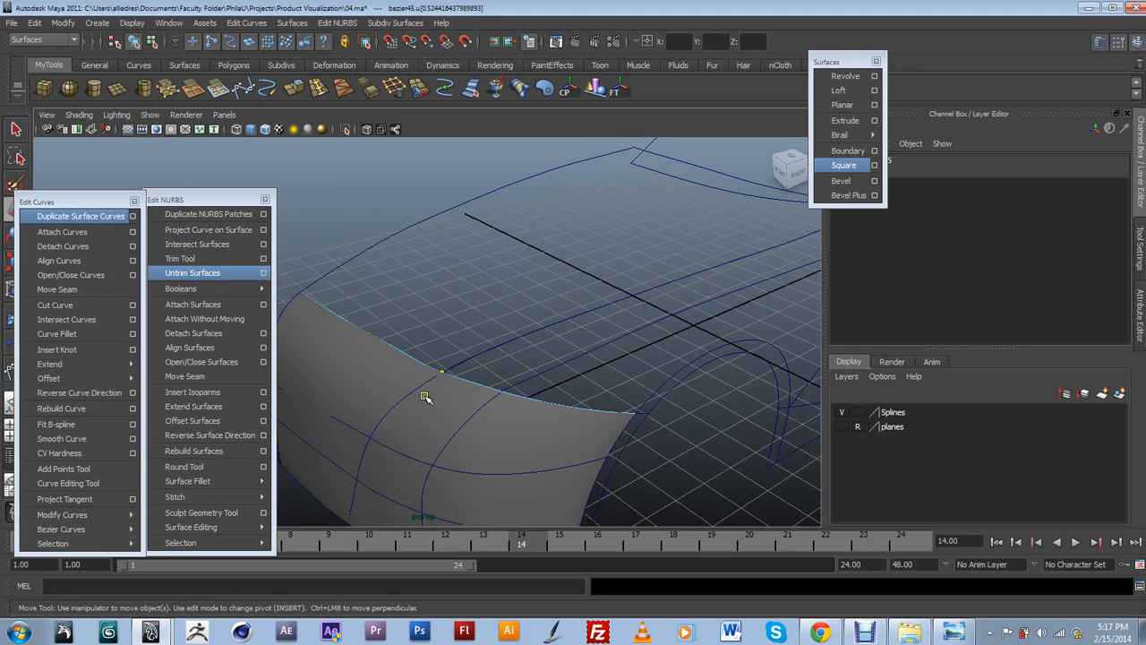
click(62, 245)
click(377, 331)
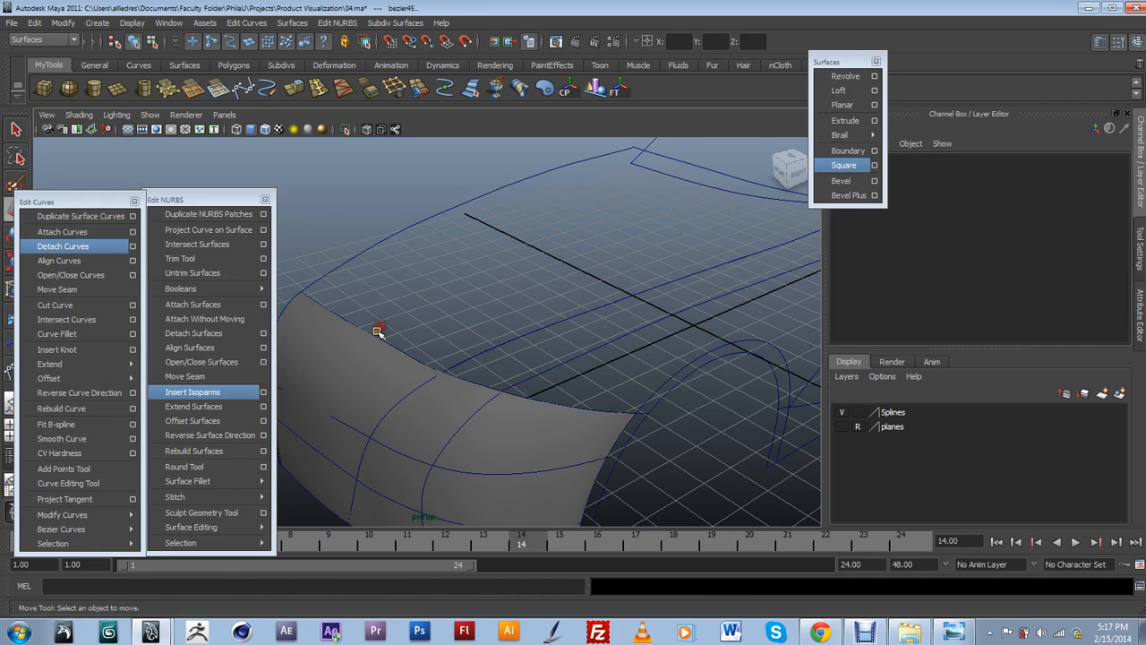
click(376, 334)
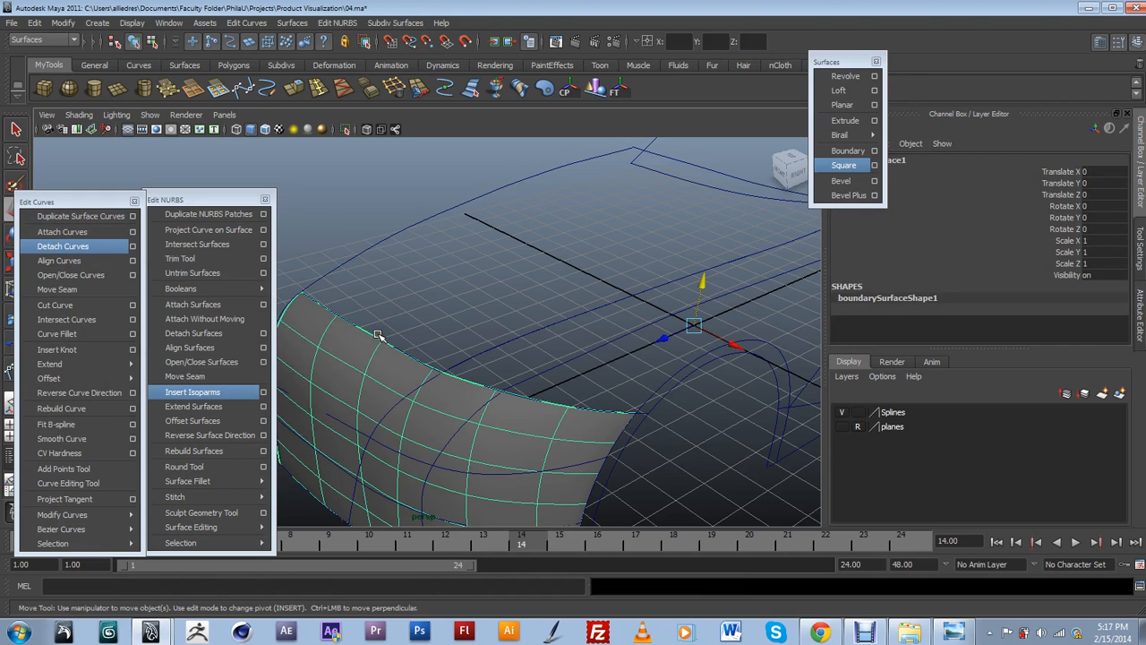
click(375, 339)
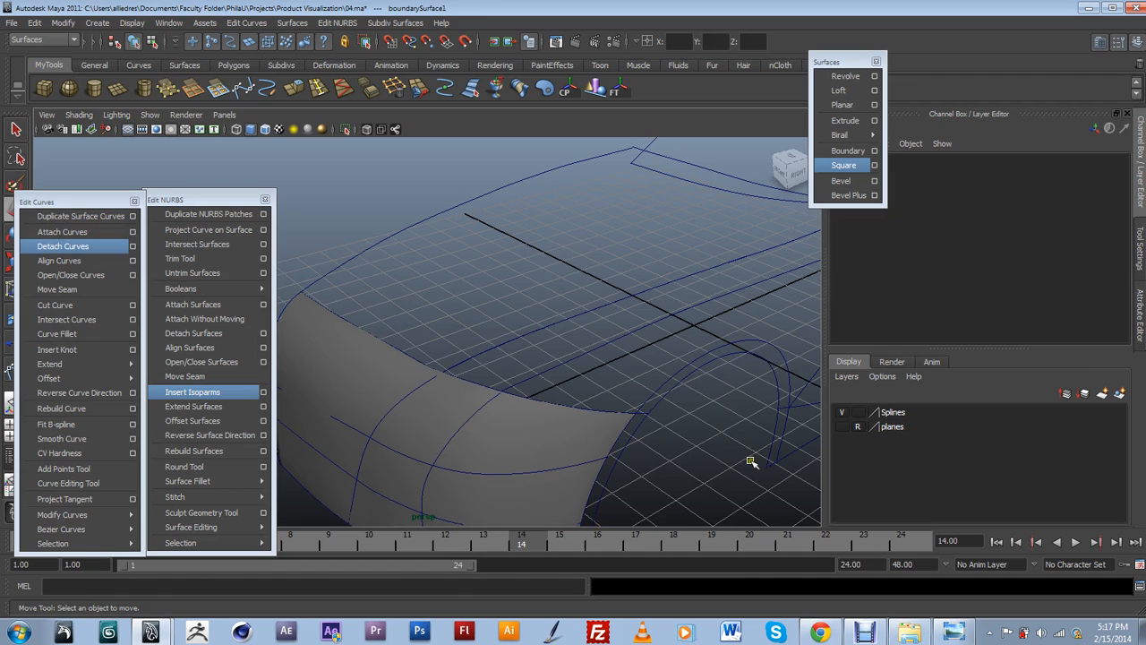
Put the front surface on a new display layer named Surfaces and set that layer to reference.
click(493, 434)
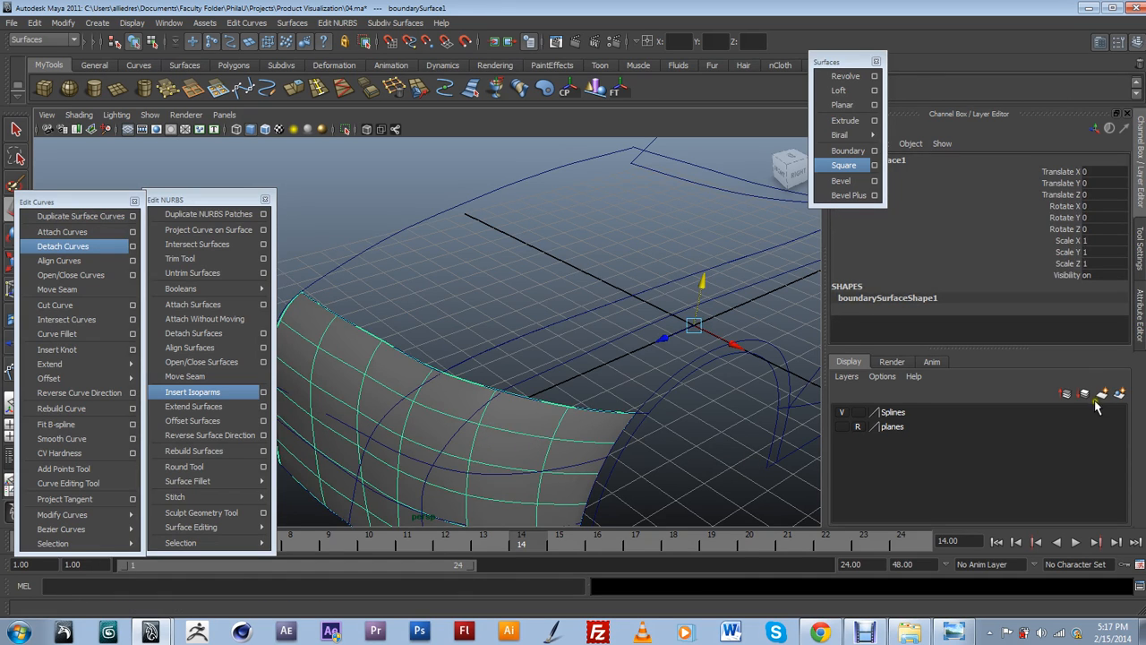
click(1119, 394)
double_click(893, 412)
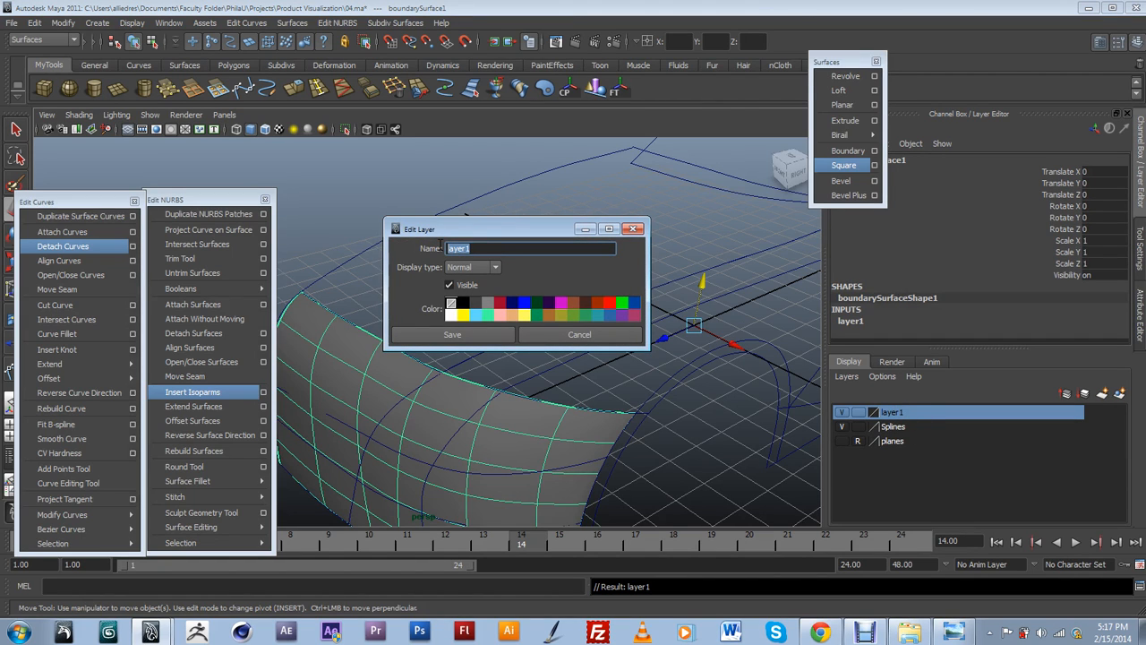
text(Surfaces)
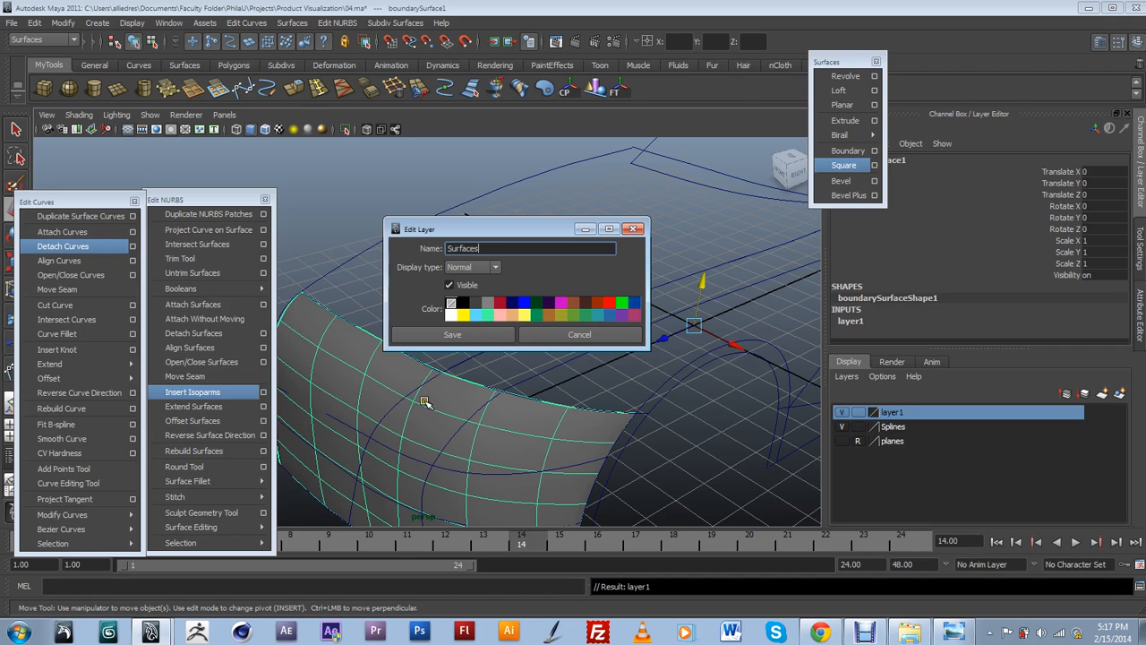
click(460, 336)
click(858, 413)
click(858, 412)
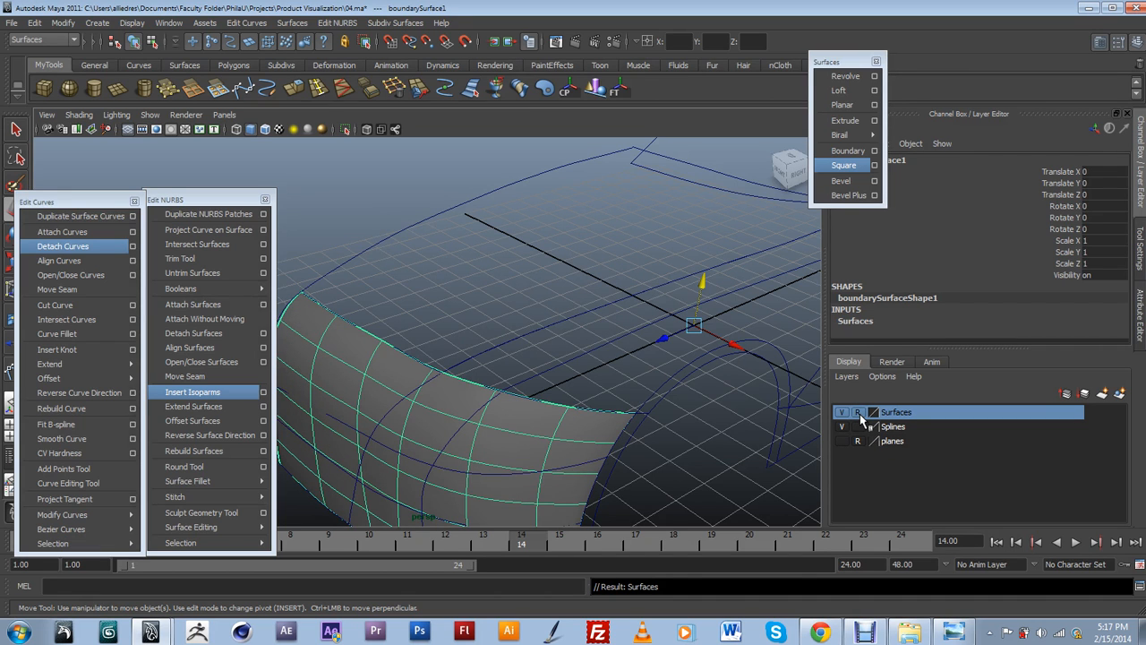
Select the detached upper-edge segment at the front of the hood to verify the split.
click(479, 359)
click(412, 356)
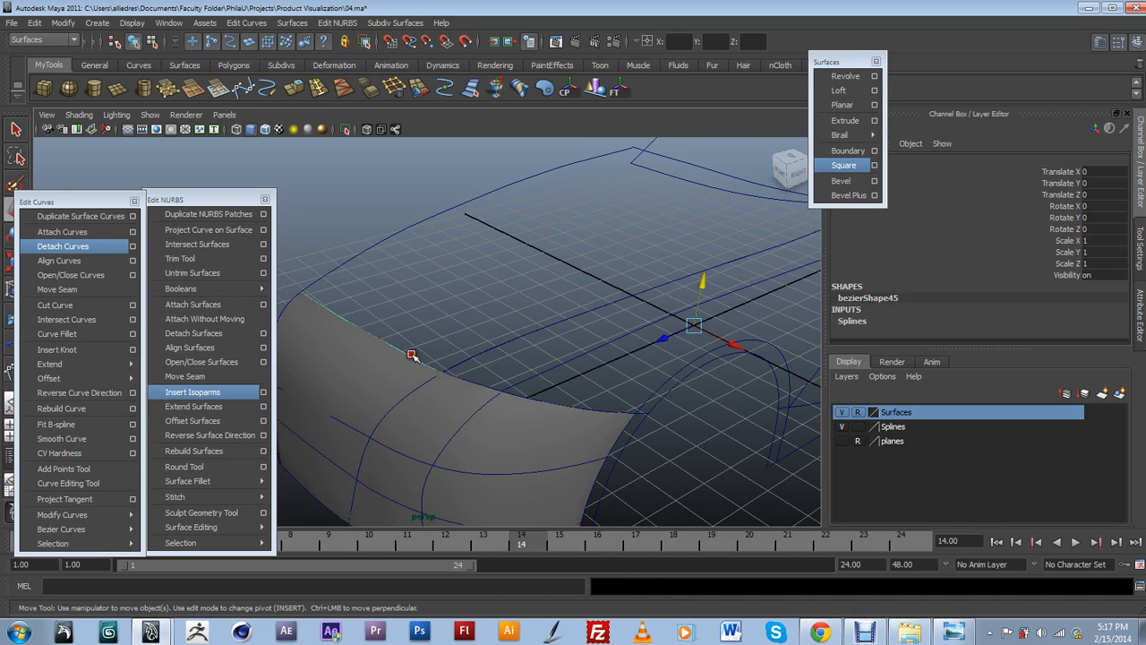
alt+drag(447, 356, 591, 292)
click(477, 381)
click(463, 372)
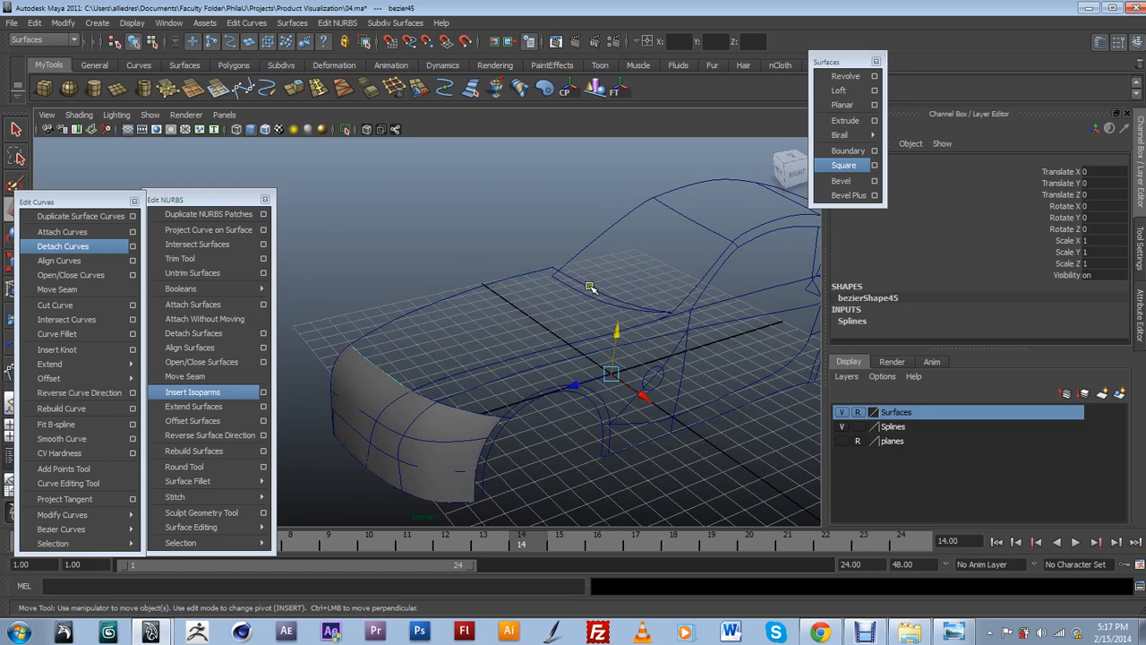
Select the hood's centre curve and examine its spans and degree in the Attribute Editor.
drag(473, 292, 518, 388)
alt+drag(708, 362, 552, 386)
scroll(552, 386, up, 2)
alt+middle_drag(564, 387, 517, 400)
scroll(529, 403, up, 3)
alt+drag(608, 370, 632, 413)
scroll(632, 413, down, 2)
click(426, 225)
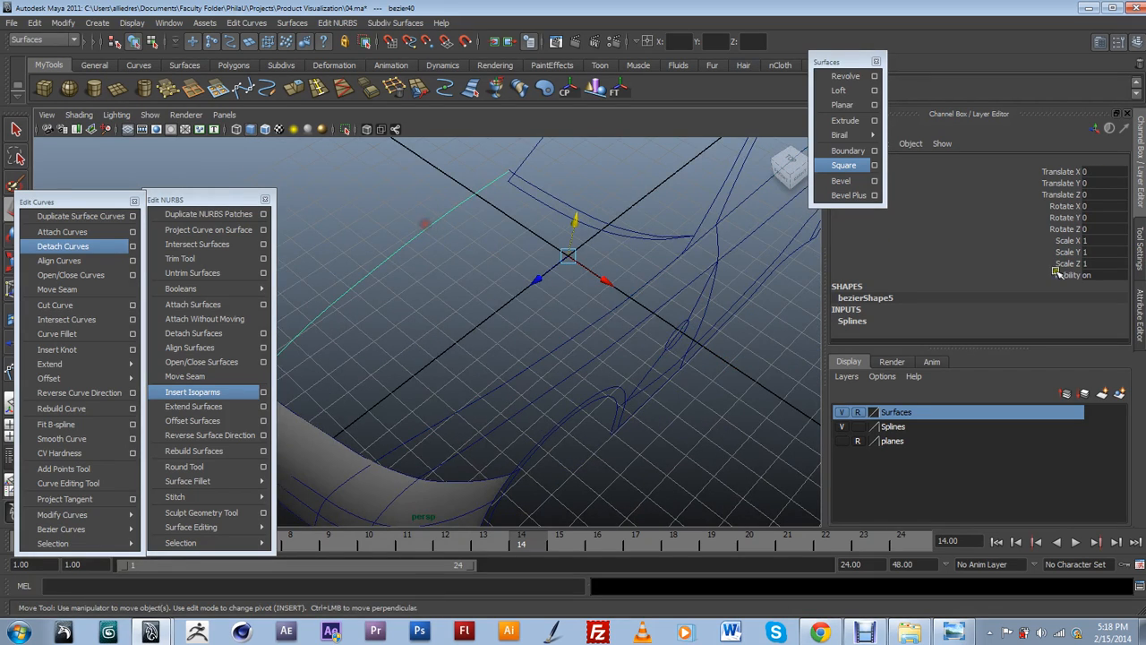
click(1141, 310)
alt+drag(557, 342, 509, 356)
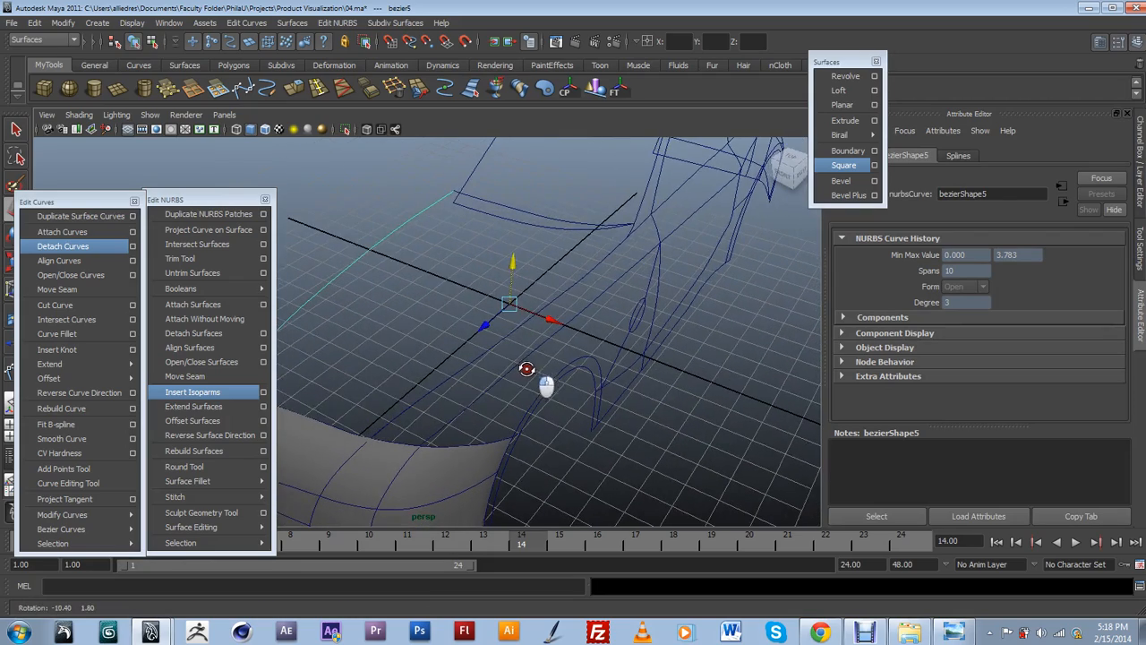
Examine the spans and degree of the curve along the hood's side edge.
click(631, 229)
click(648, 239)
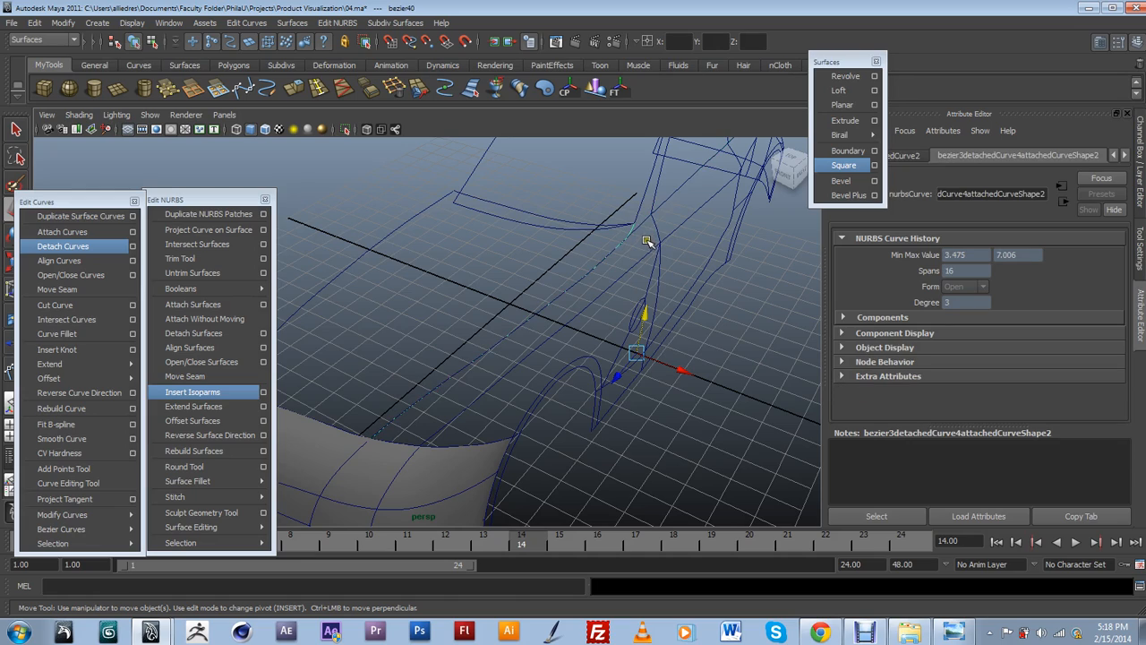
alt+drag(647, 242, 532, 320)
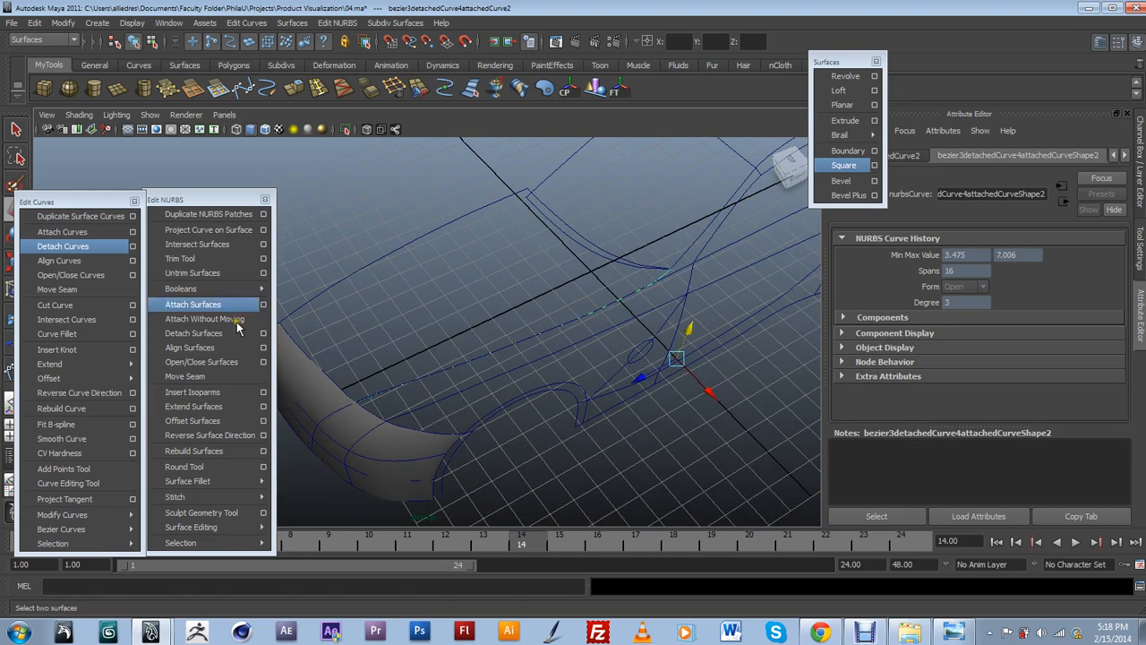
drag(193, 202, 200, 202)
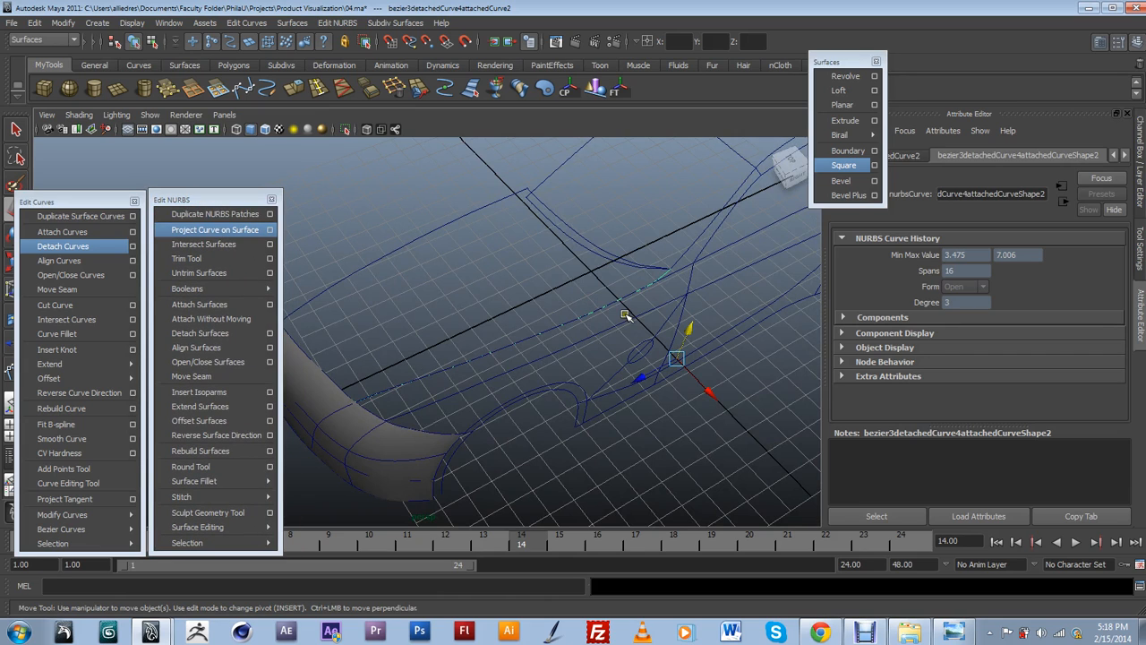
Compare the spans of the hood's centre curve with those of the overlapping curves along its side edge.
click(443, 227)
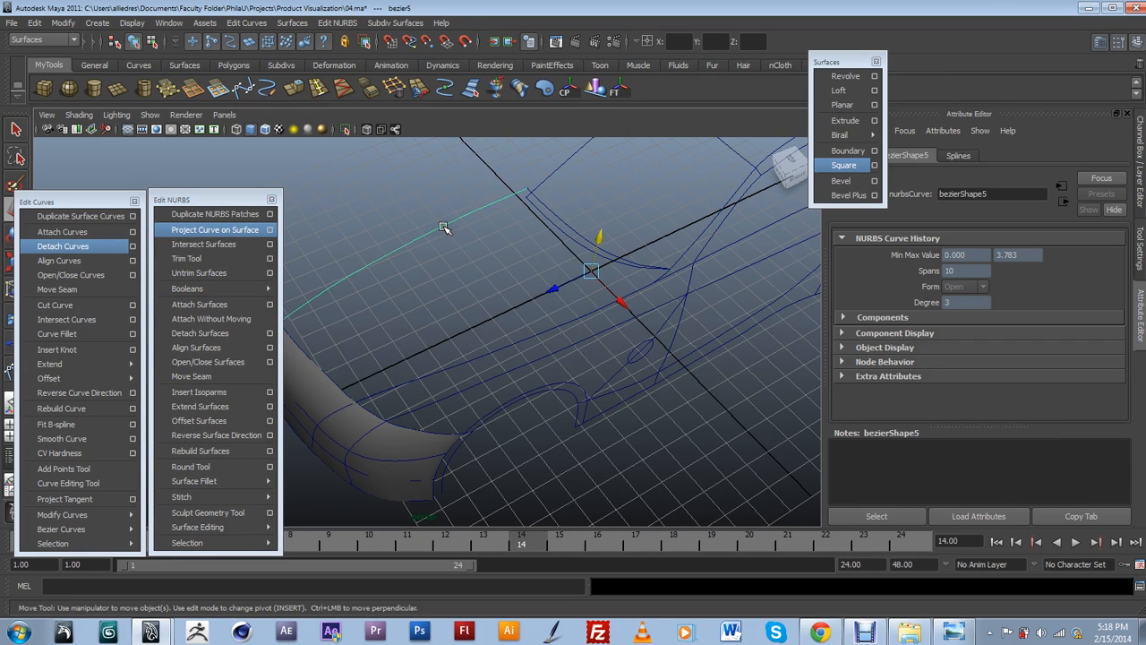
right_drag(444, 227, 453, 260)
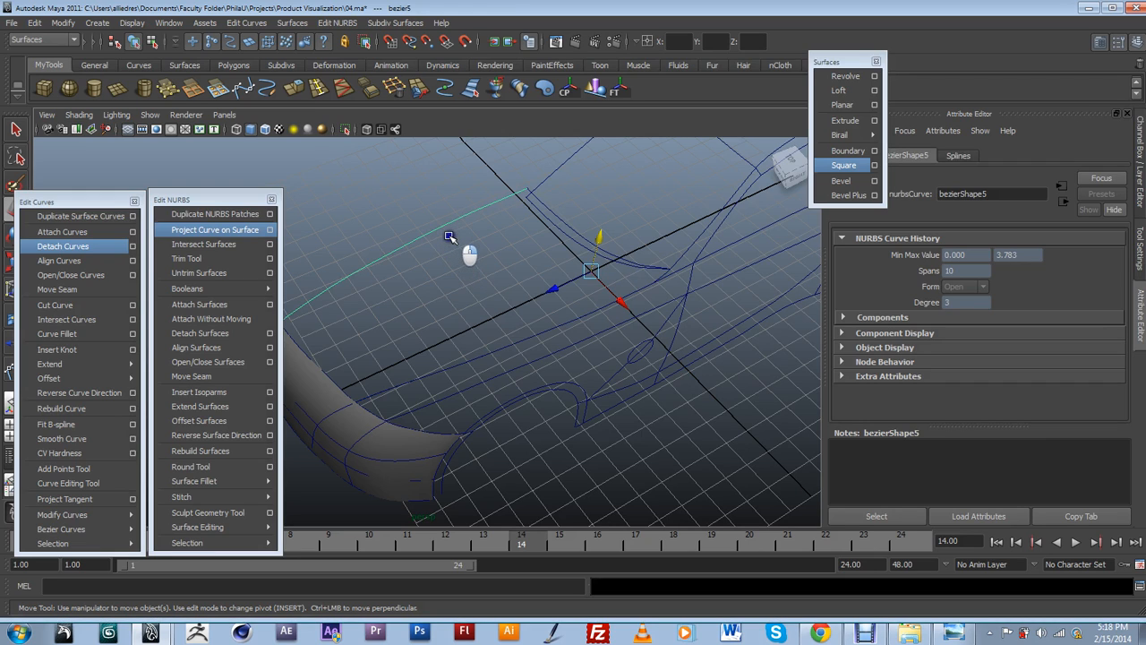
click(660, 275)
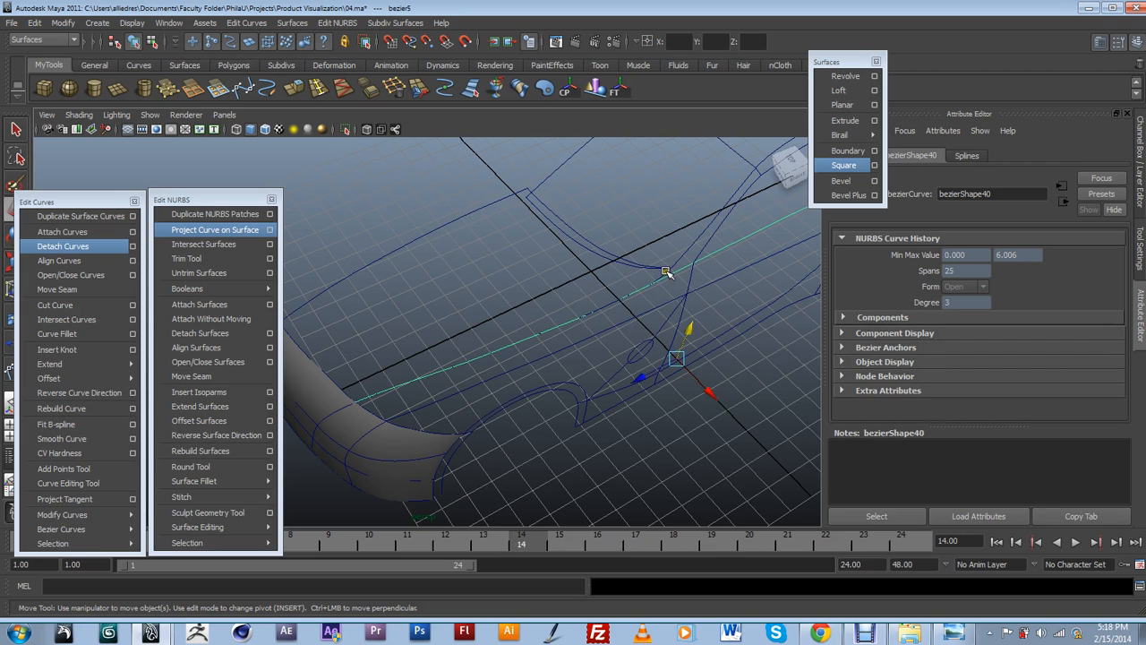
click(666, 271)
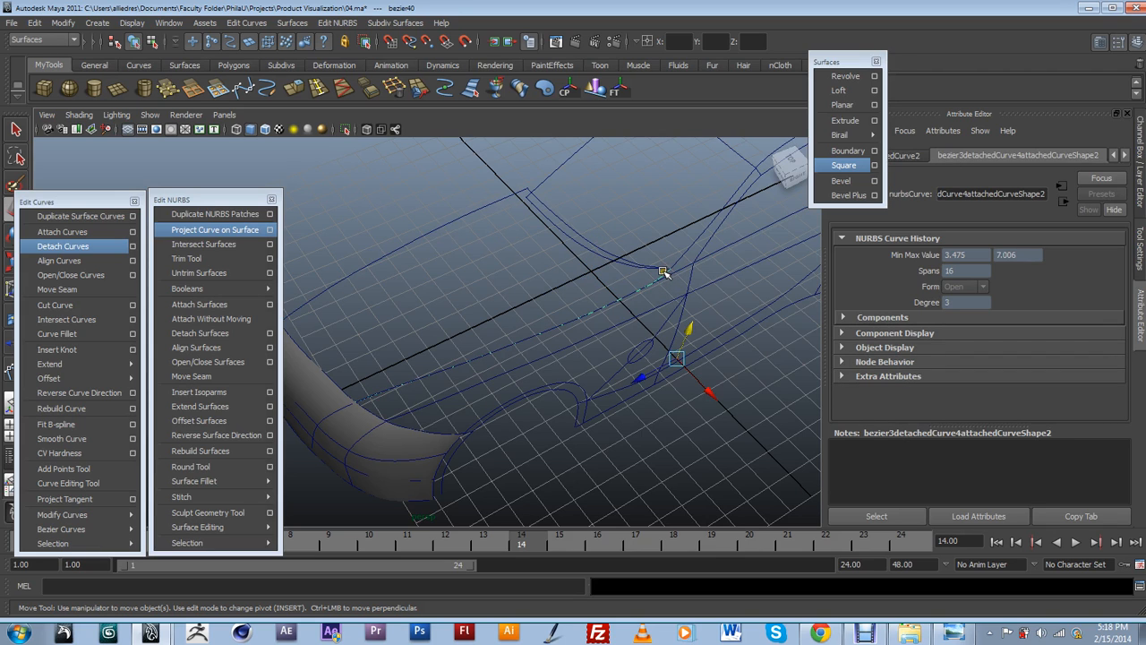
right_click(663, 272)
Compare the spans and degree of the windshield-base curve with those of the hood's front-edge segment.
click(580, 243)
click(573, 226)
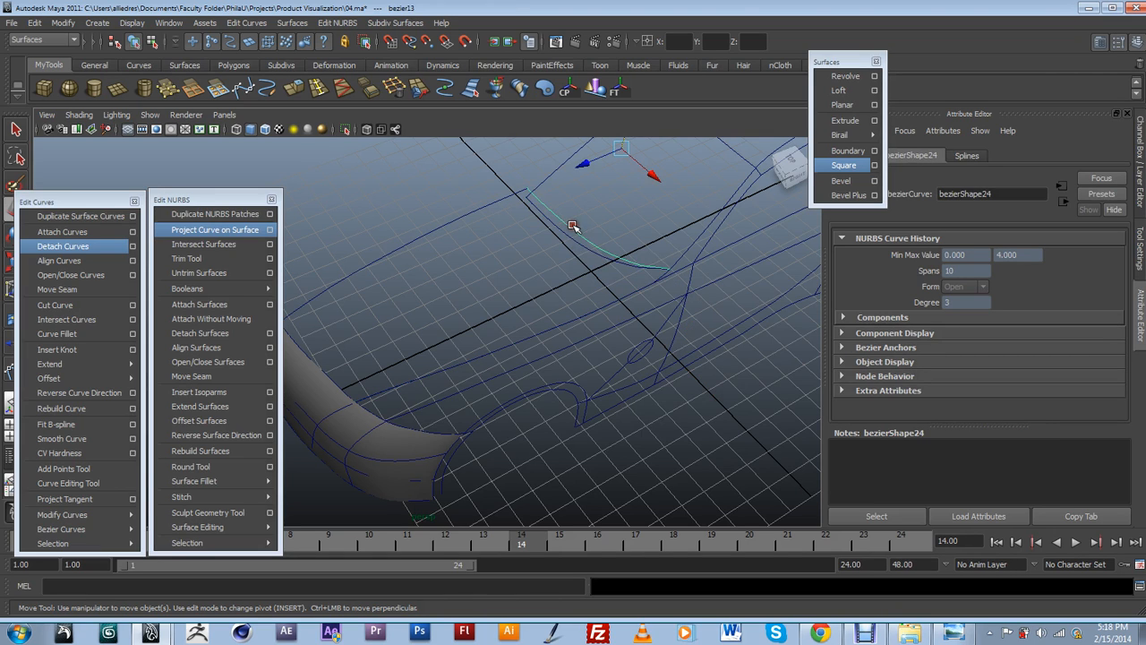
right_click(573, 226)
click(315, 362)
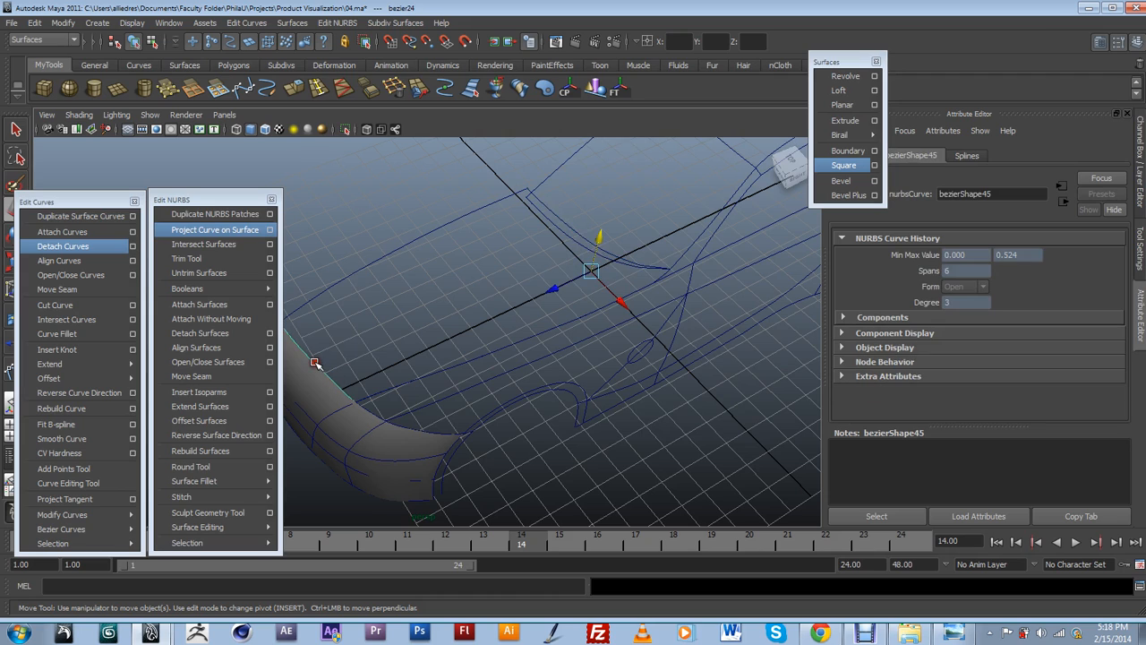
right_click(315, 361)
mouse_move(562, 270)
alt+mouse_down()
mouse_move(545, 282)
mouse_move(556, 274)
alt+mouse_up()
click(571, 240)
alt+drag(366, 361, 435, 399)
click(366, 349)
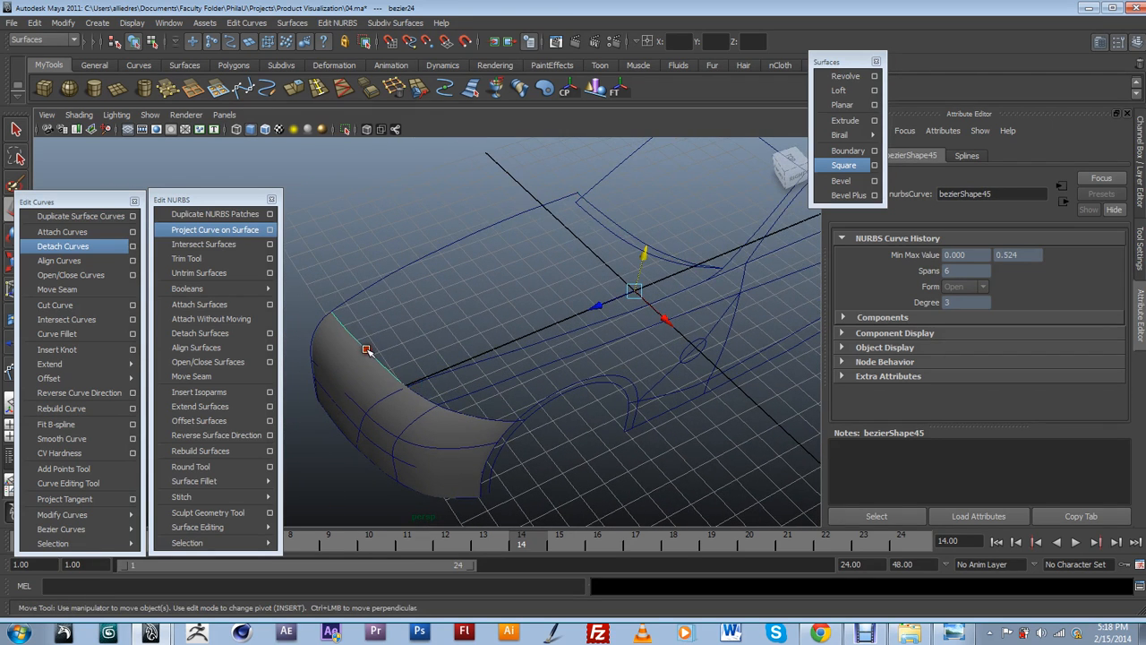
Compare the spans of the hood's windshield-base, front-edge and centre curves and the long curve running along the car's side.
click(627, 231)
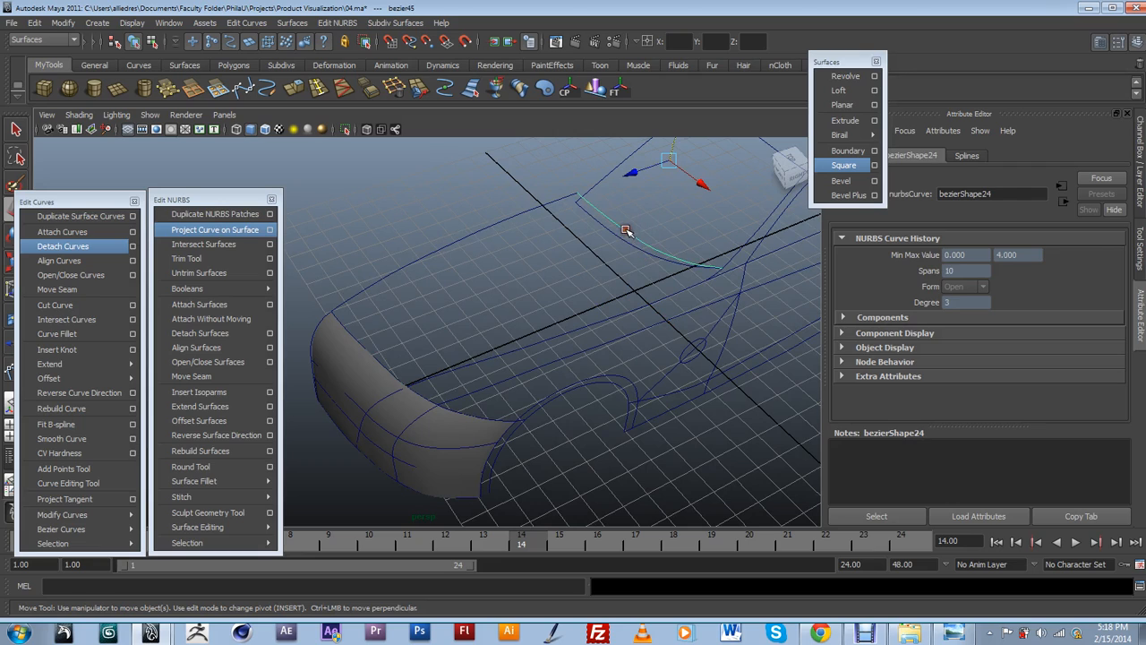
click(384, 365)
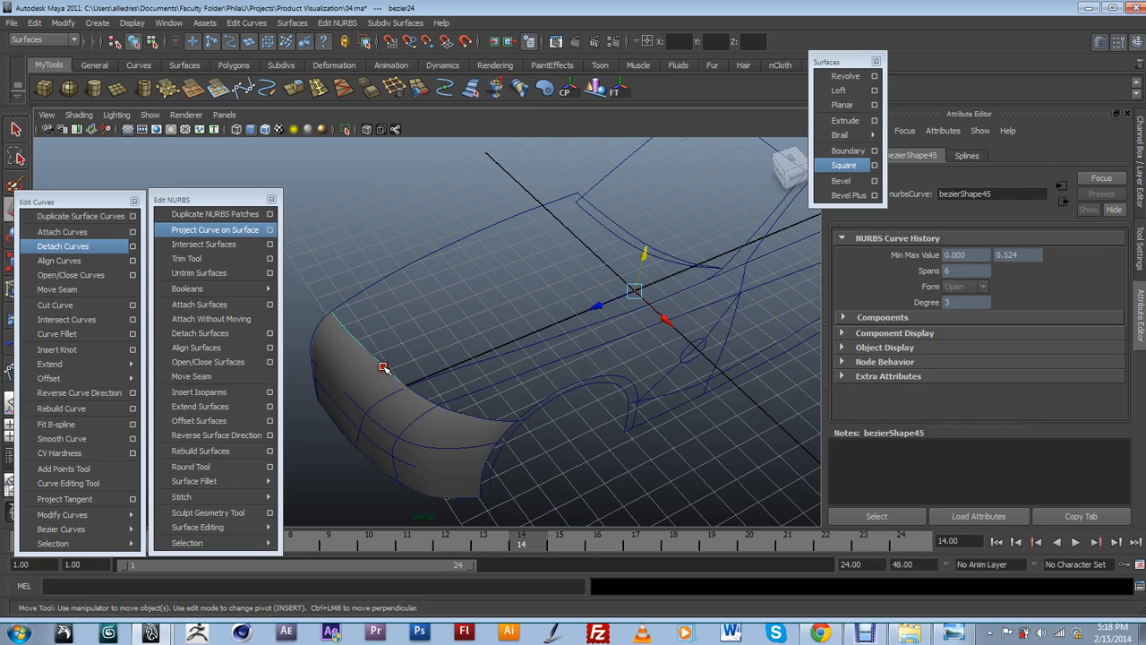
click(440, 253)
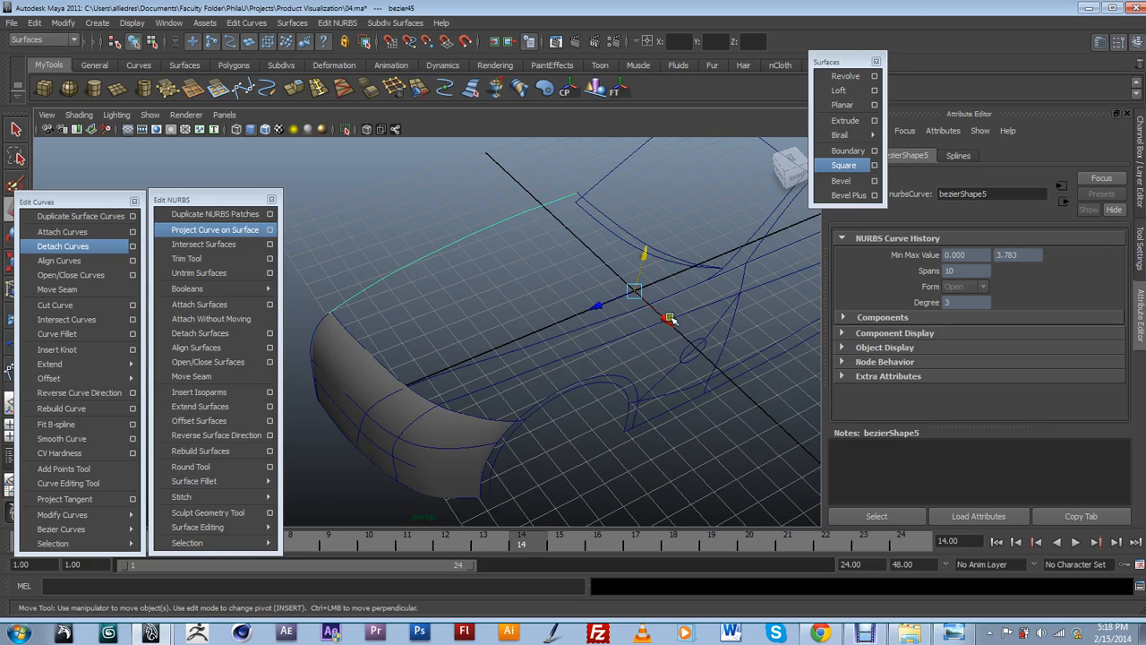
click(714, 272)
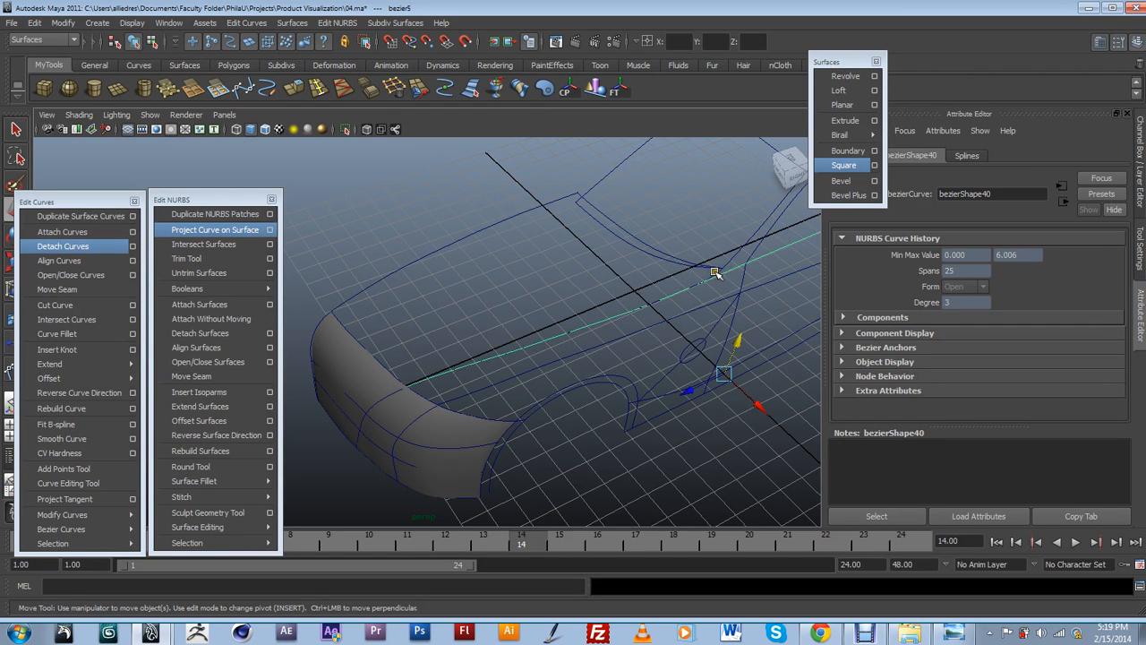
alt+drag(609, 307, 498, 228)
Rebuild the hood's centre curve uniformly with 10 spans and cubic degree, and display its control vertices.
click(480, 203)
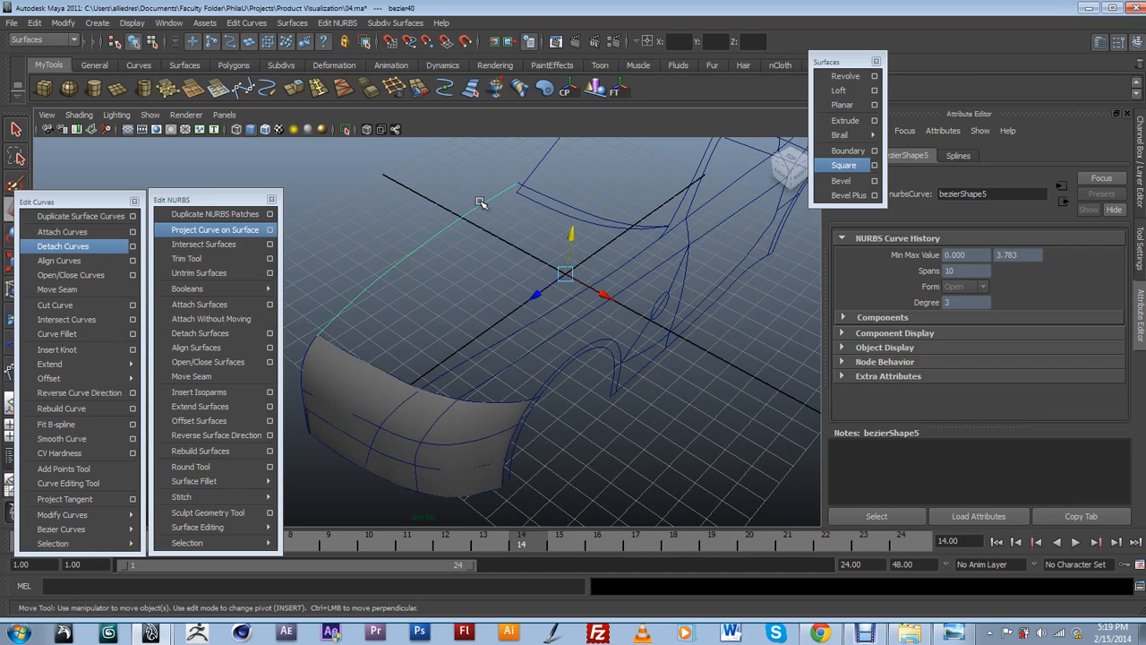
alt+drag(499, 261, 398, 292)
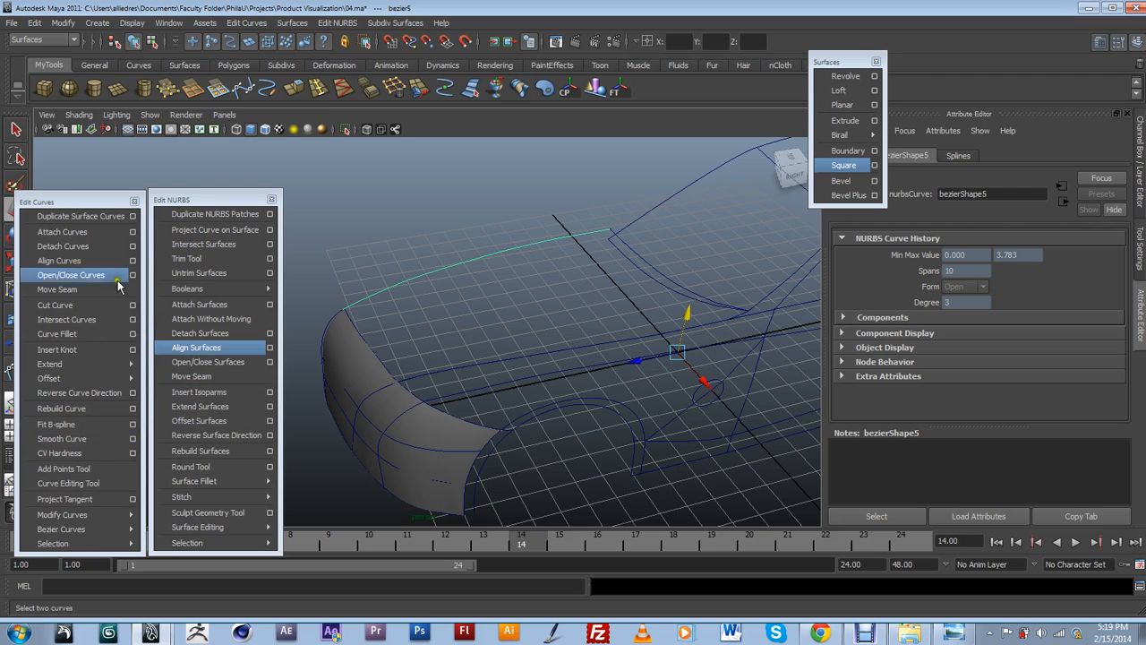
click(132, 408)
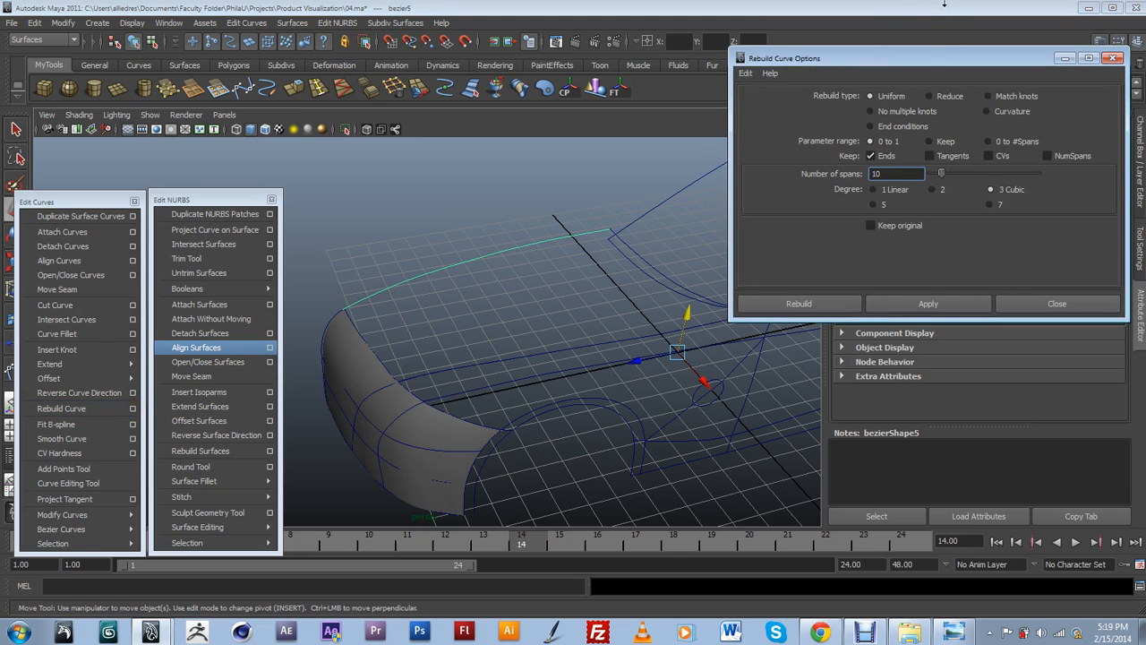
drag(923, 58, 153, 226)
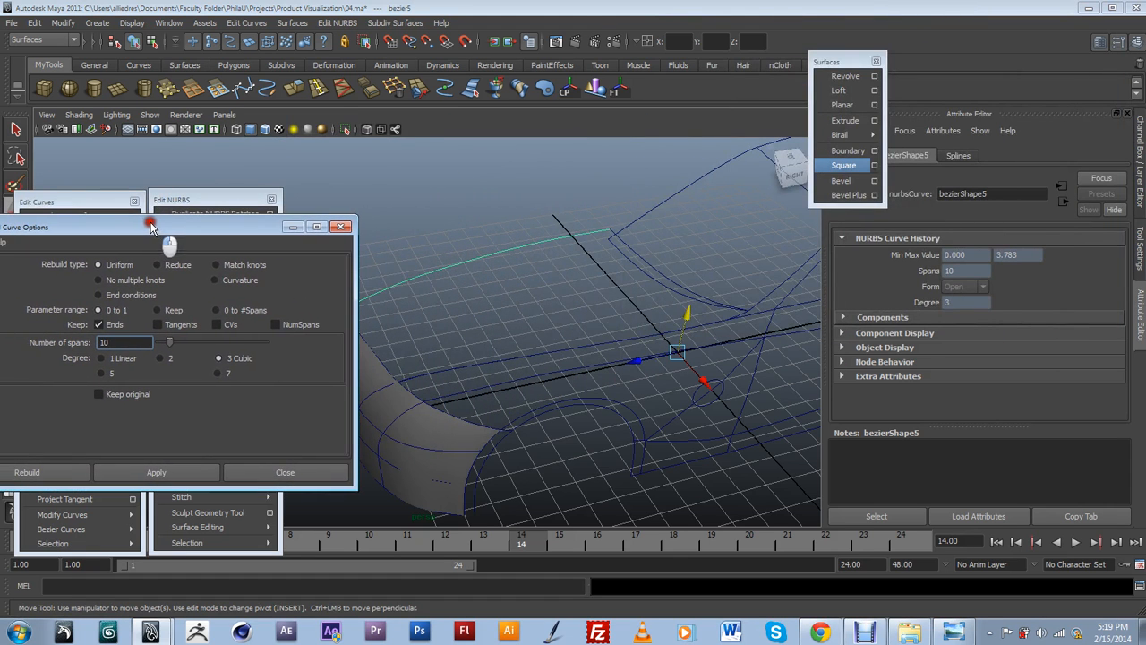
alt+middle_drag(537, 287, 612, 301)
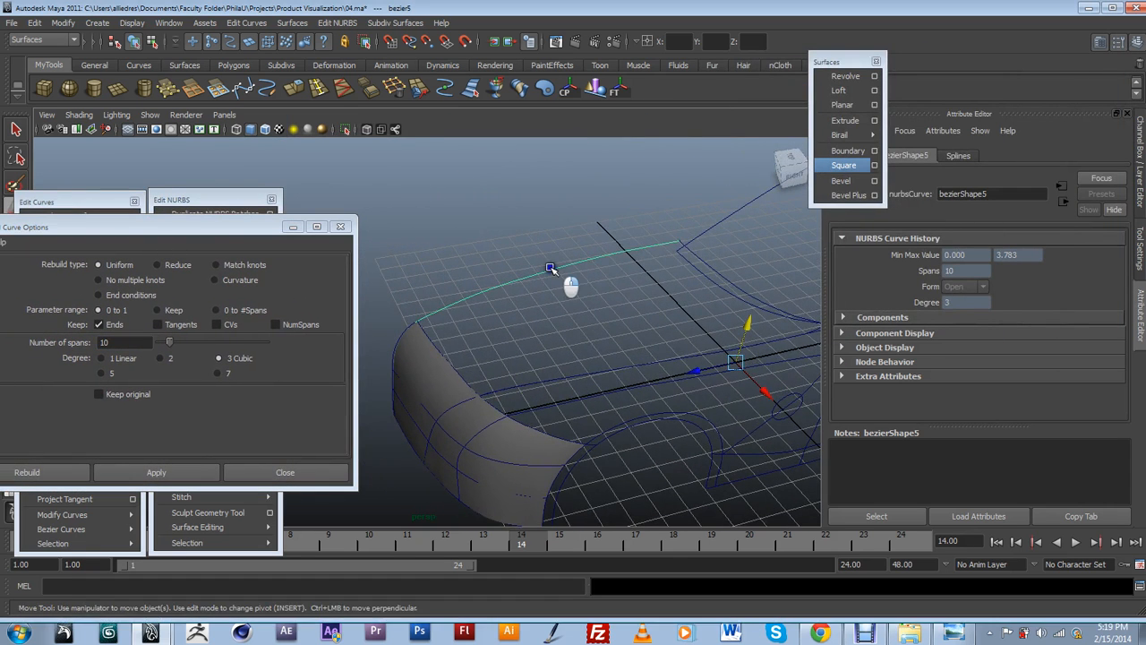
right_drag(510, 270, 471, 305)
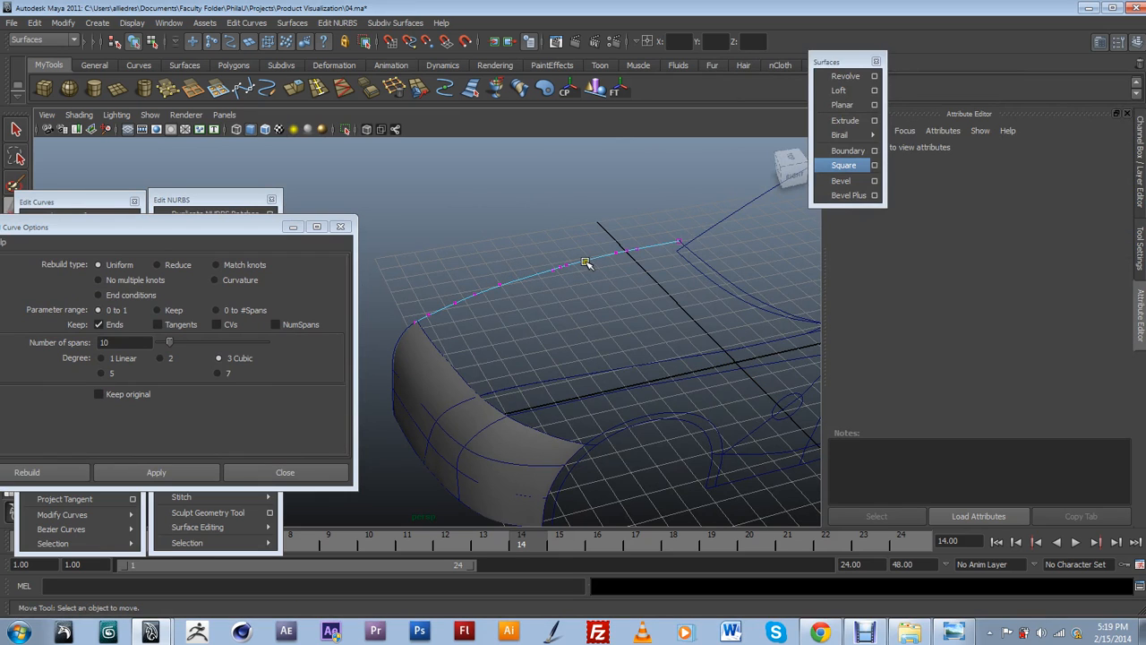
click(550, 269)
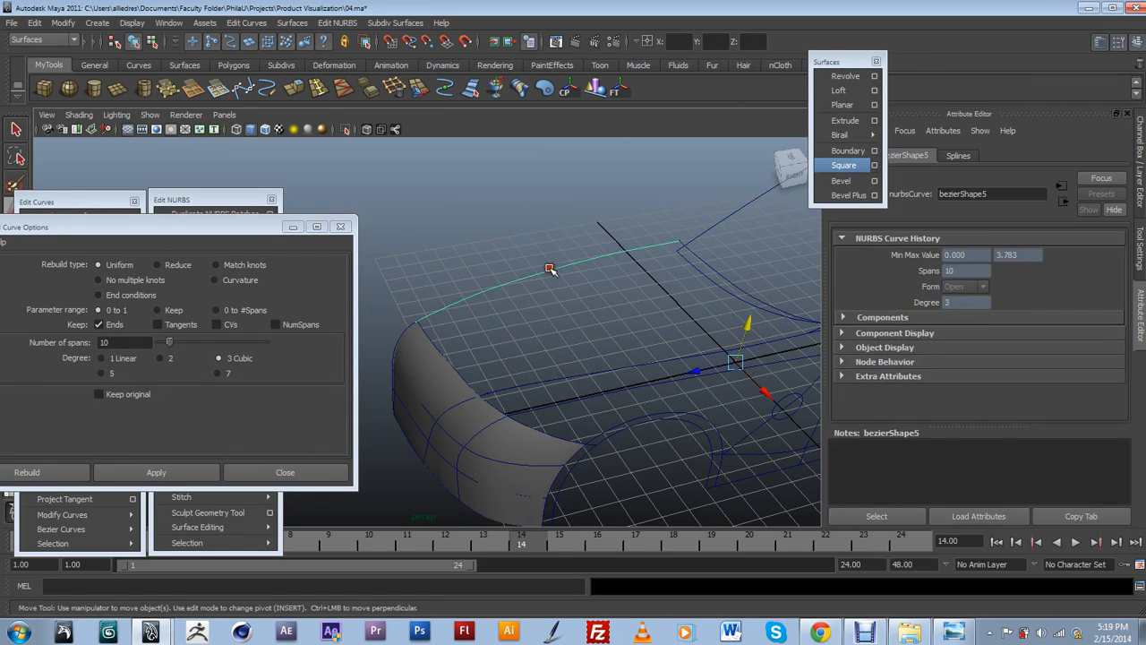
click(142, 472)
right_drag(533, 279, 493, 279)
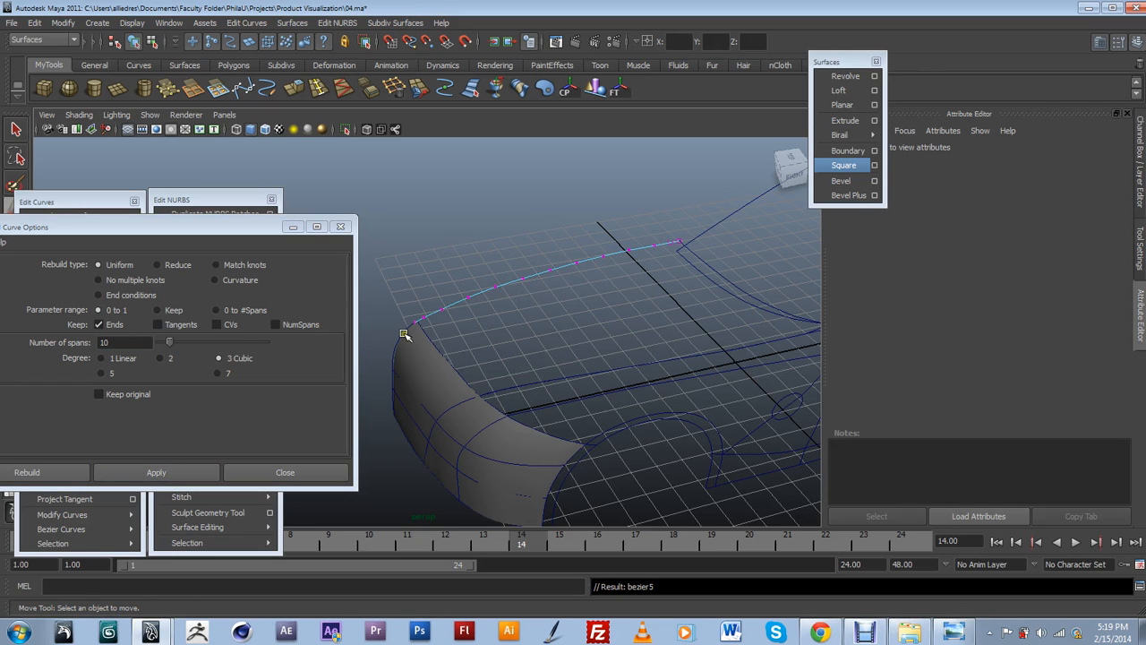
drag(588, 251, 605, 248)
Rebuild the hood's side-edge curve uniformly with 10 cubic spans, and inspect its control vertices.
alt+drag(767, 358, 735, 311)
click(727, 290)
click(726, 290)
alt+drag(717, 378, 627, 378)
click(156, 472)
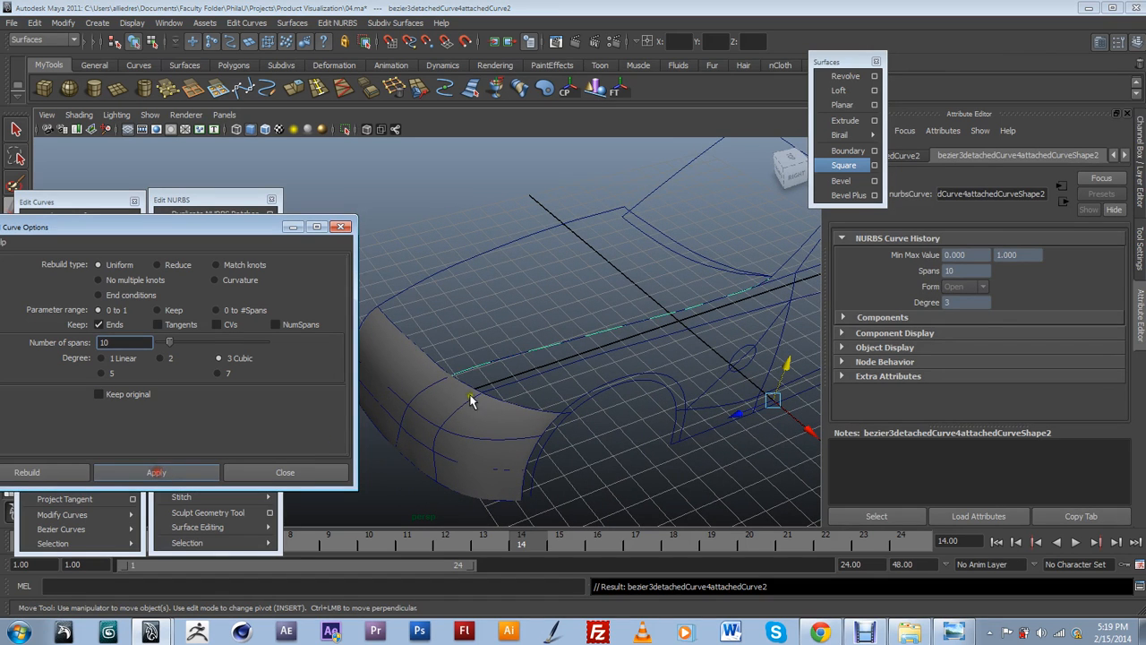
alt+drag(768, 329, 724, 325)
right_drag(731, 328, 699, 330)
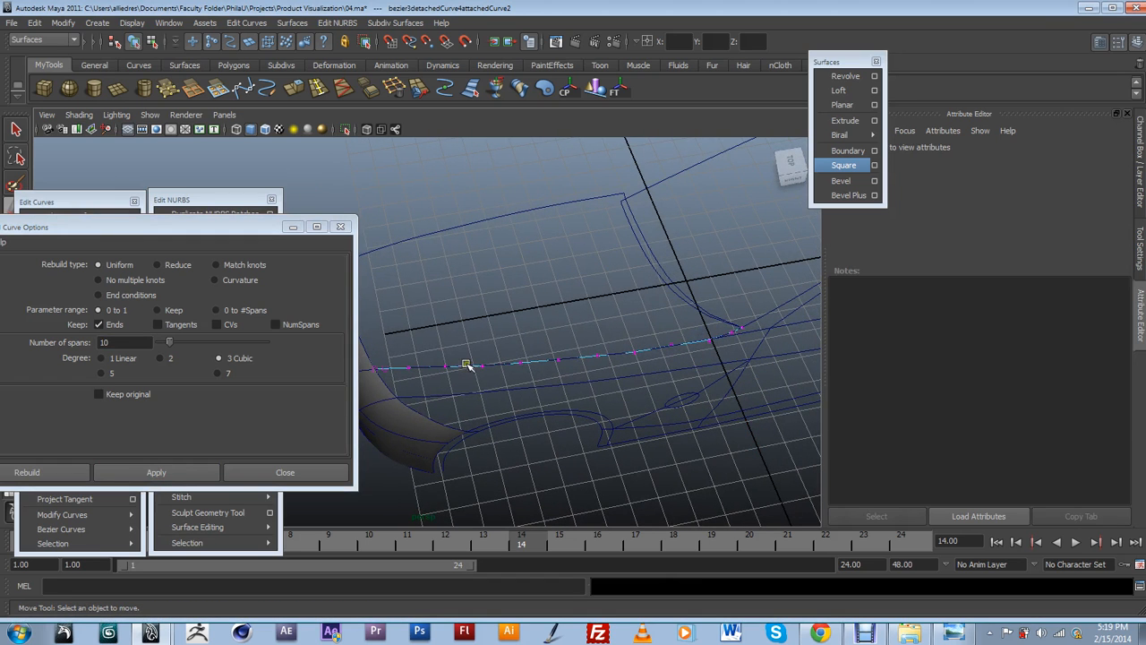
alt+drag(761, 329, 668, 241)
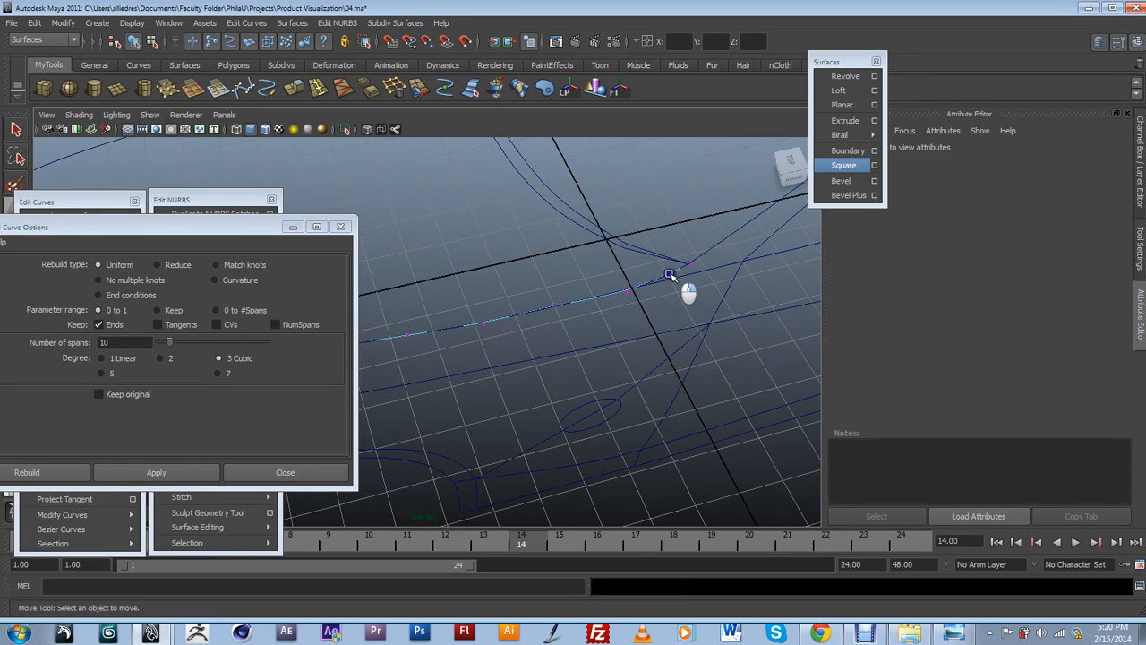
Rebuild the hood's front-edge curve above the front surface uniformly with 6 cubic spans.
click(581, 229)
alt+drag(580, 232, 627, 331)
alt+drag(454, 409, 417, 384)
click(413, 376)
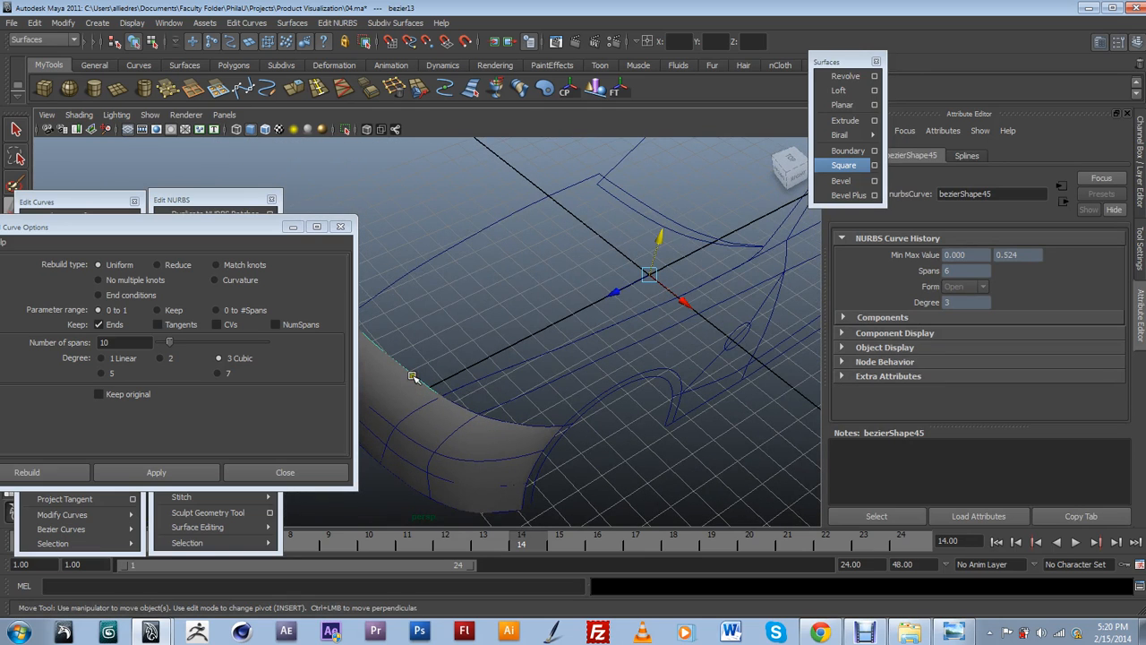
drag(114, 343, 84, 353)
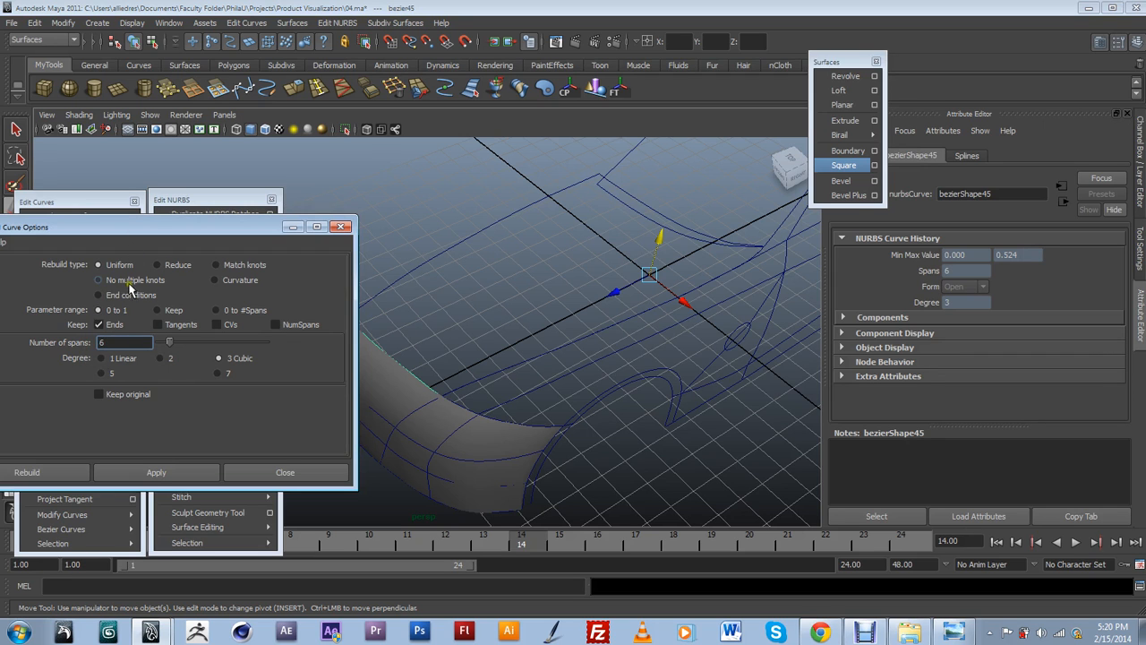
alt+drag(511, 357, 637, 385)
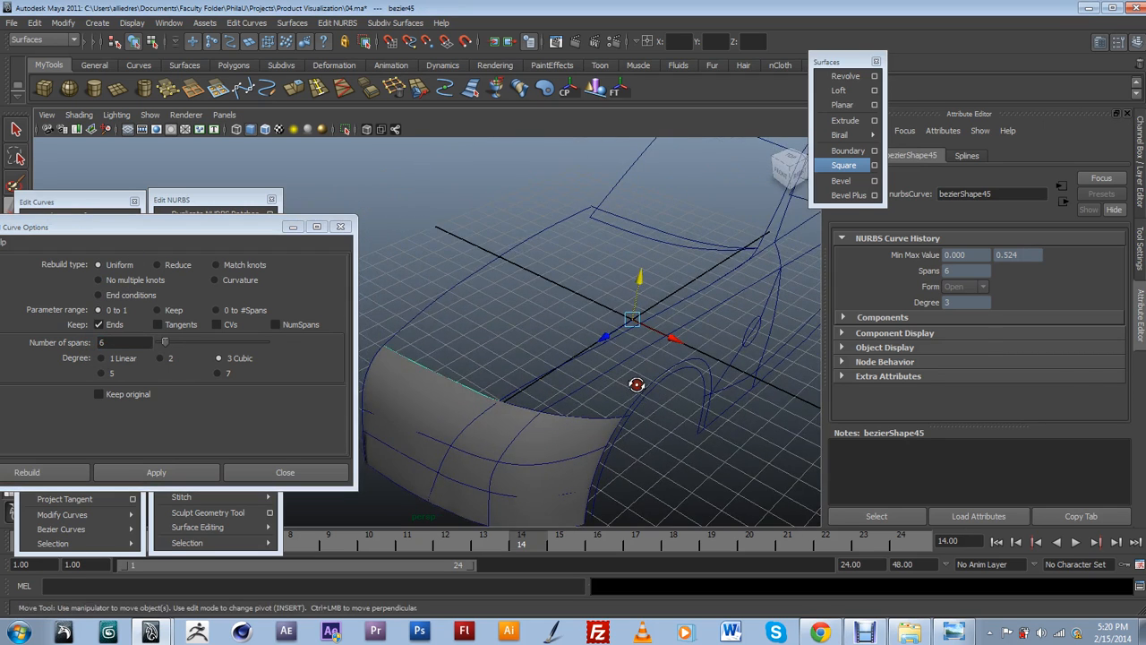
click(155, 472)
Try rebuilding the windshield-base curve with 6 spans, and undo the rebuild.
click(667, 236)
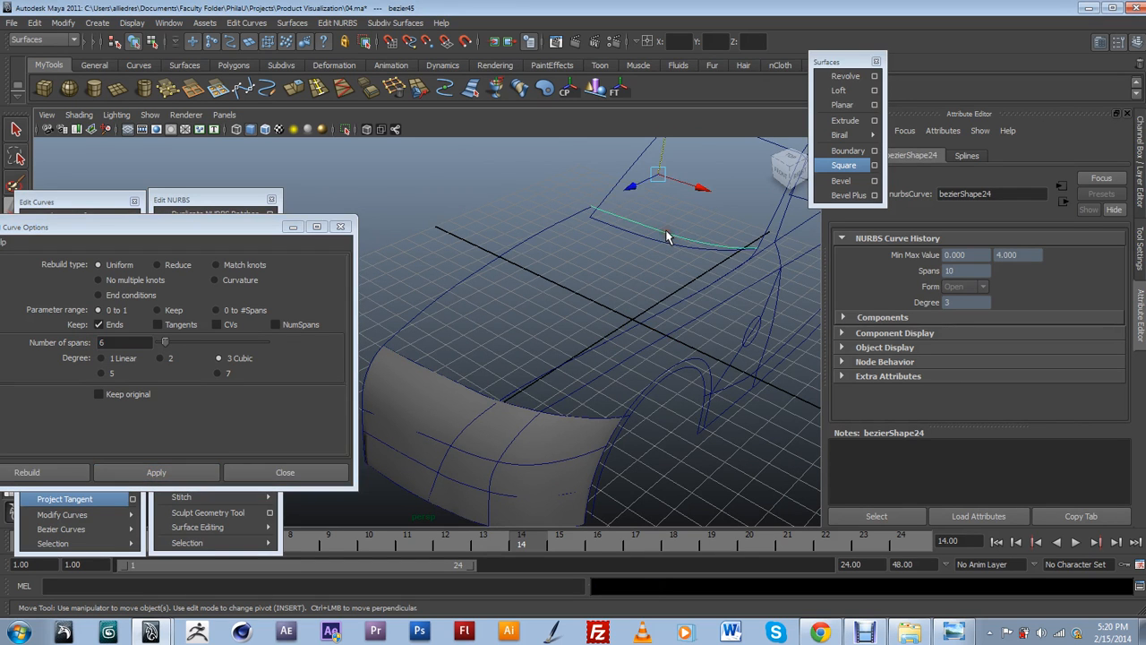
click(156, 472)
alt+drag(658, 313, 670, 287)
key(ctrl+z)
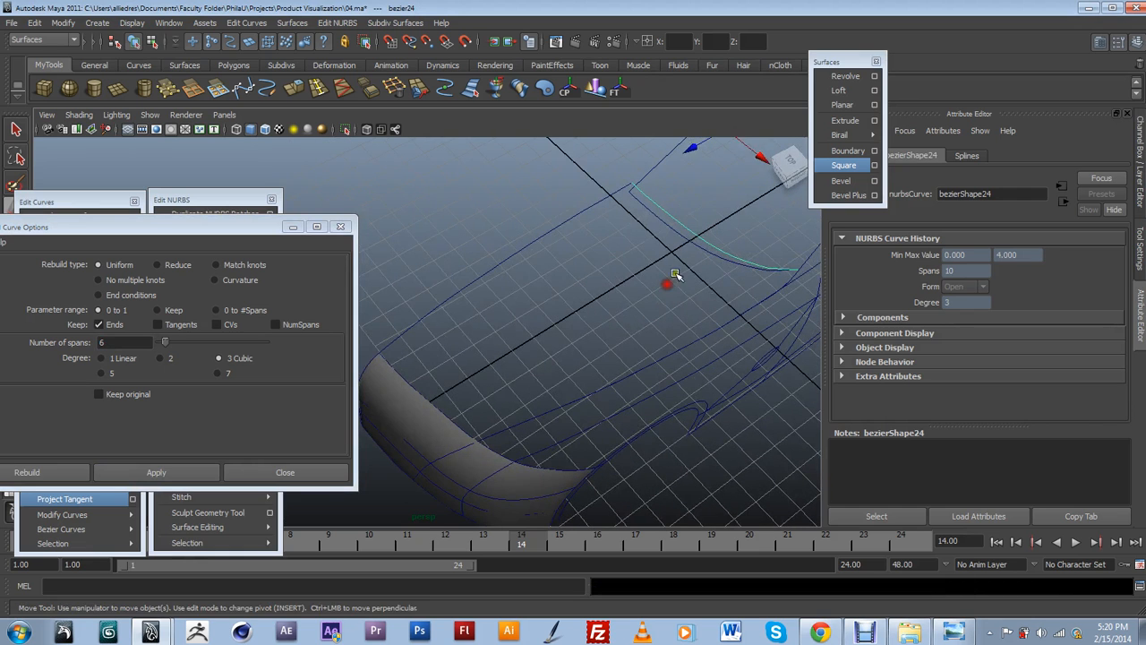
Rebuild the windshield-base curve uniformly with 6 spans and cubic degree.
click(670, 285)
click(681, 224)
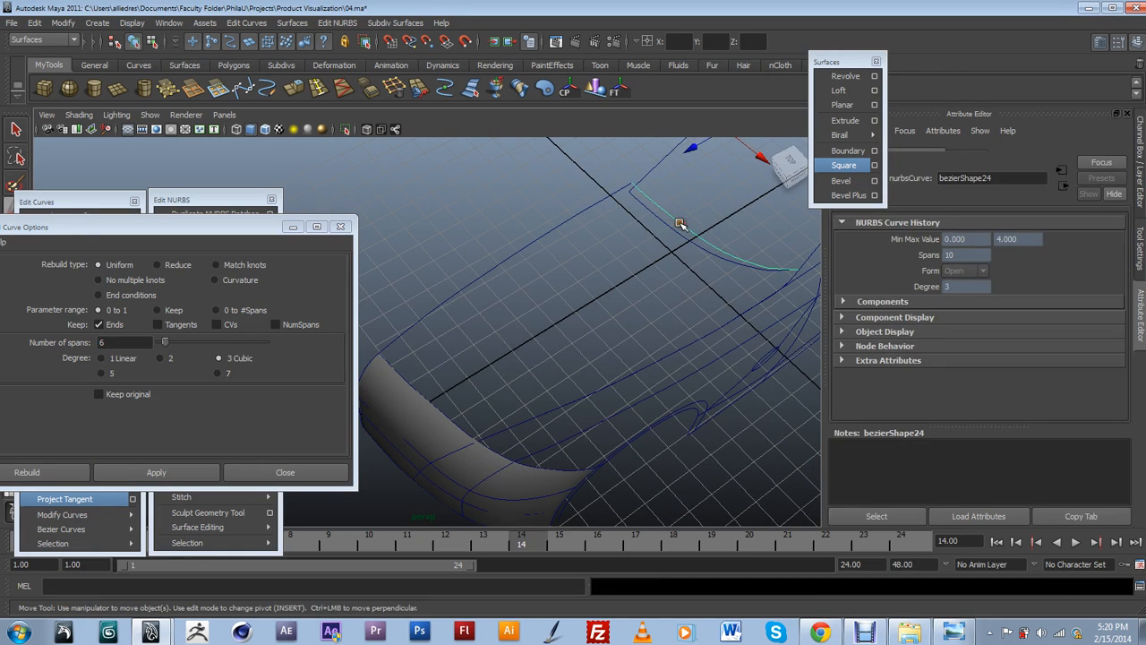
alt+drag(681, 218, 695, 208)
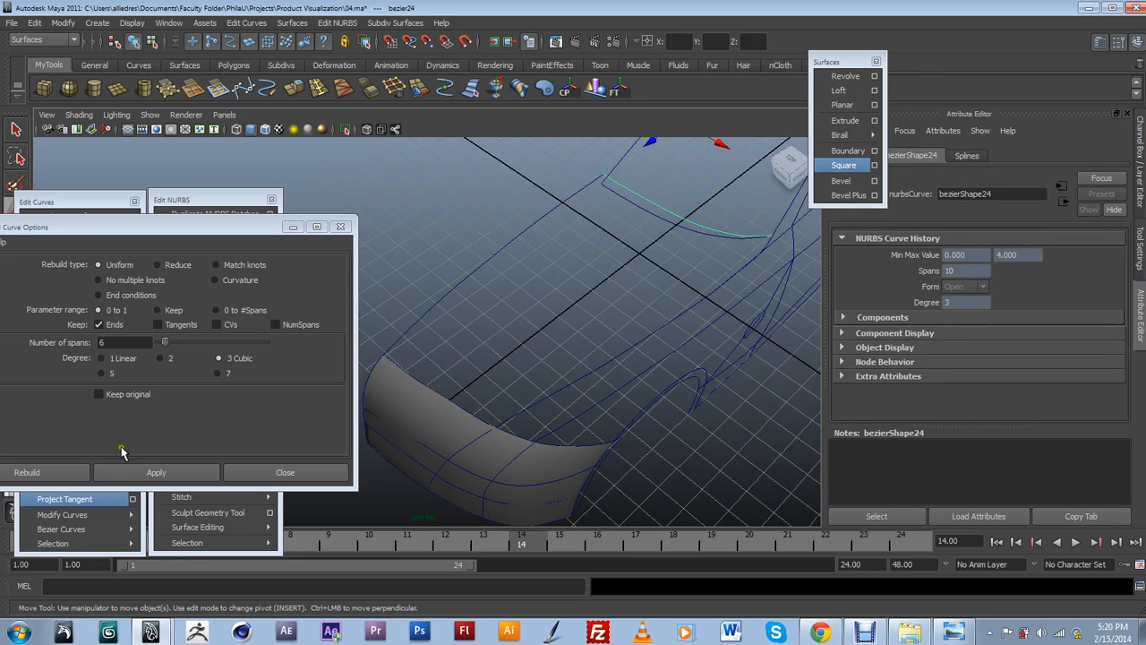
click(124, 452)
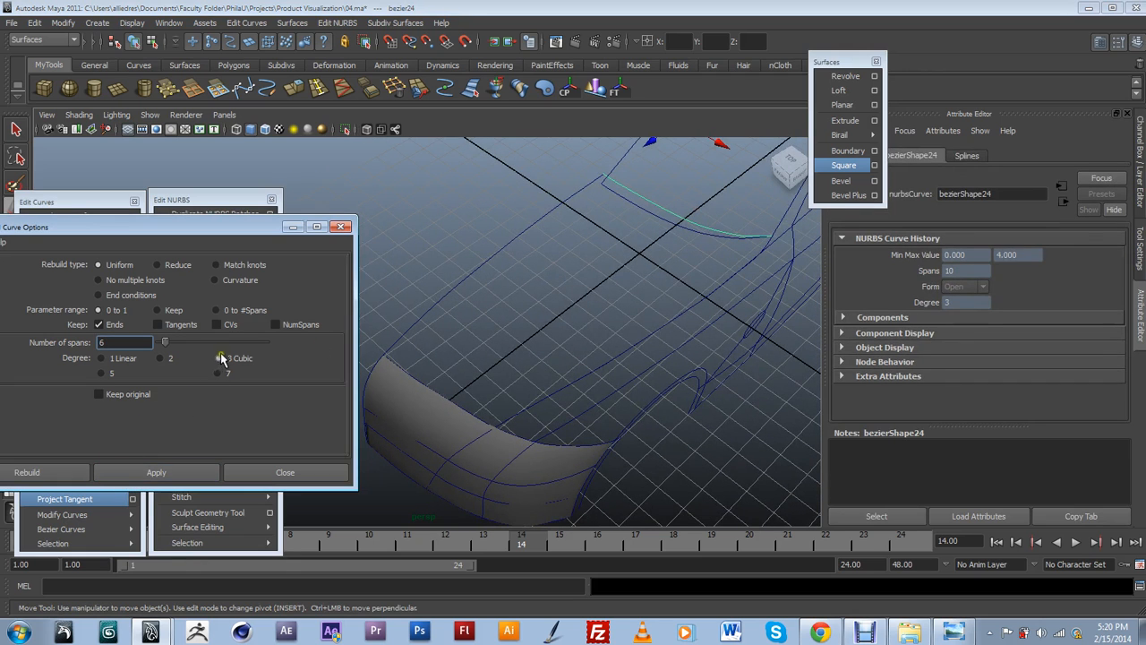
click(176, 465)
alt+drag(650, 268, 530, 363)
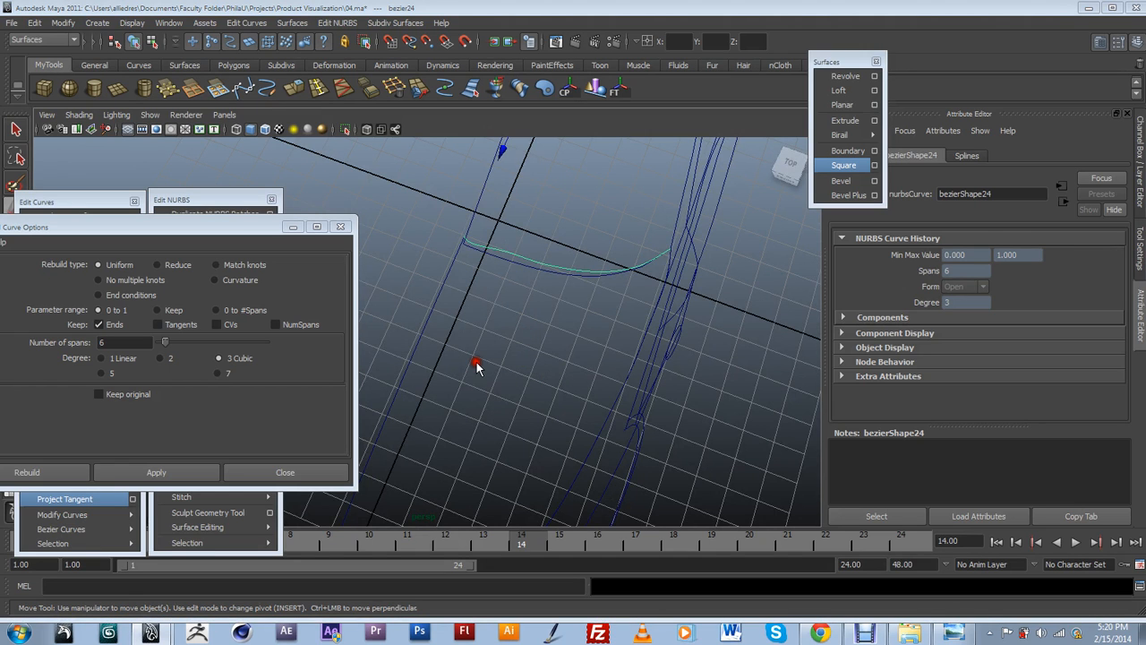
In the top view, shift the windshield-base curve's third control vertex from the centreline slightly toward the hood's front.
key(space)
scroll(478, 356, down, 6)
scroll(492, 354, up, 5)
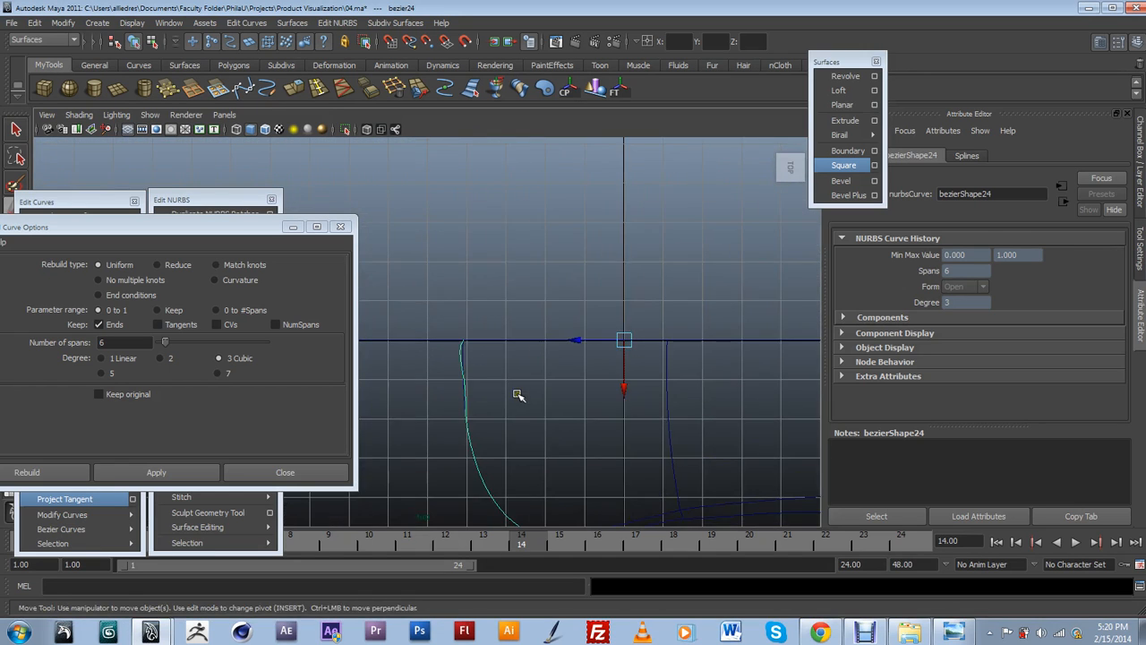
right_drag(487, 346, 460, 350)
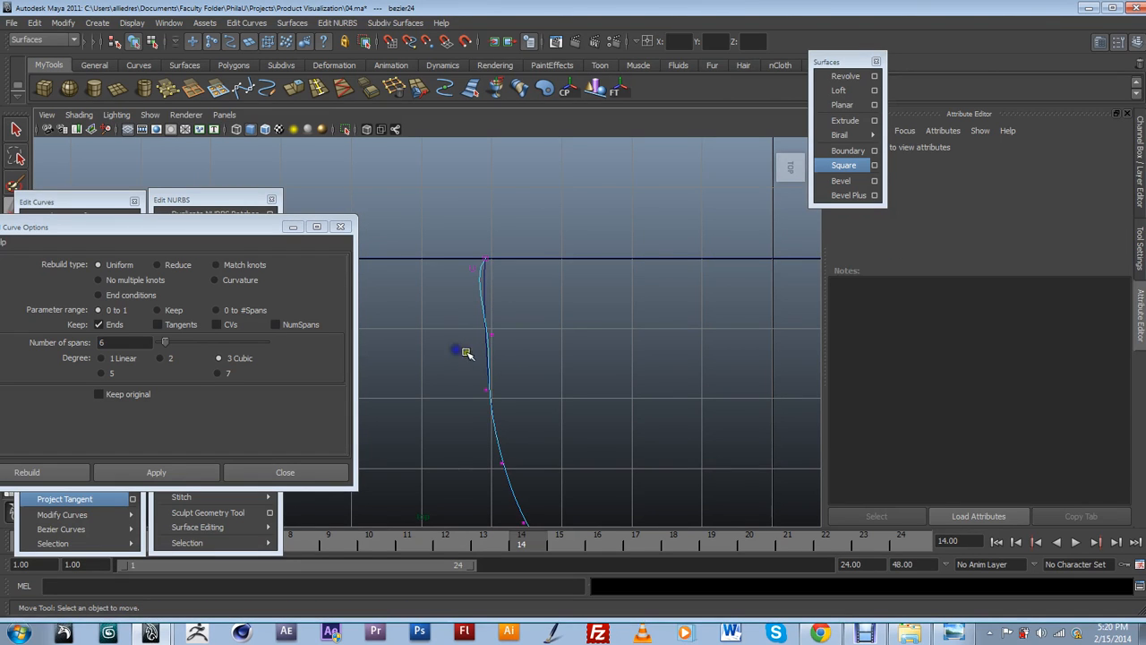
scroll(501, 328, up, 1)
click(500, 329)
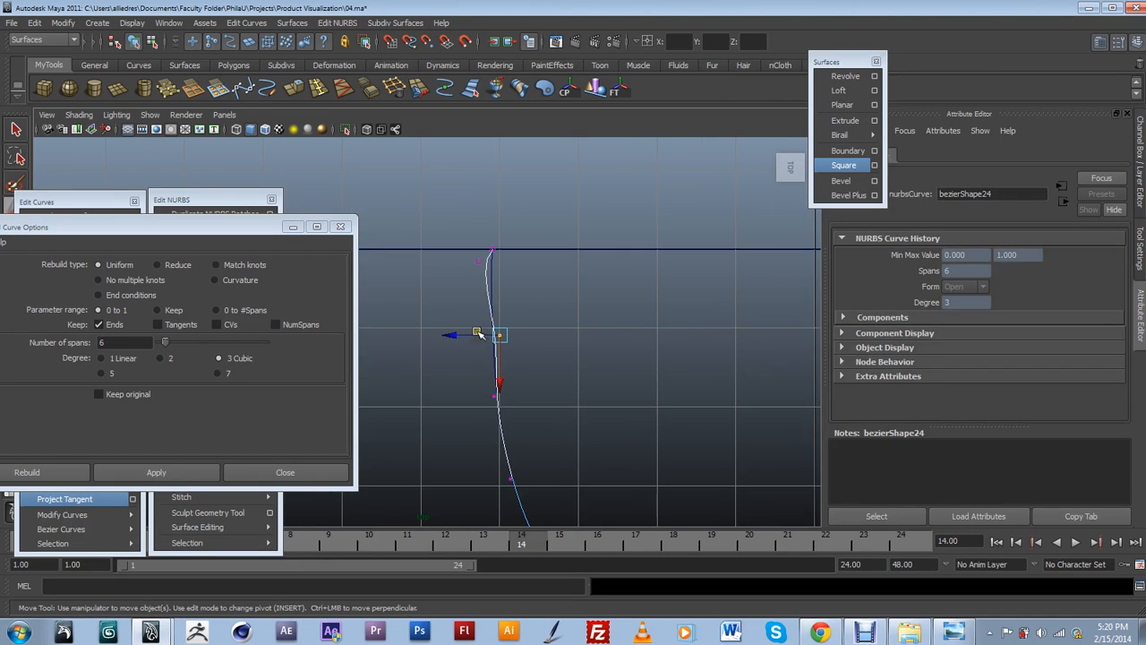
drag(467, 336, 471, 337)
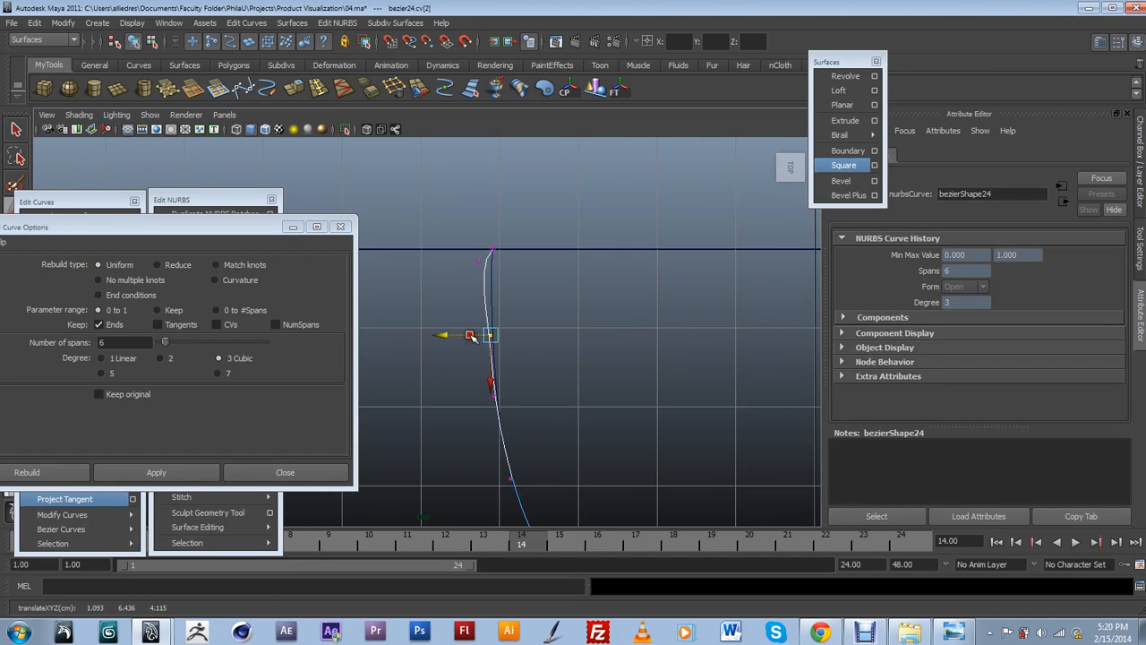
Move the second control vertex back in line with the curve's centre end to straighten its start, and deselect the curve.
click(465, 261)
click(479, 263)
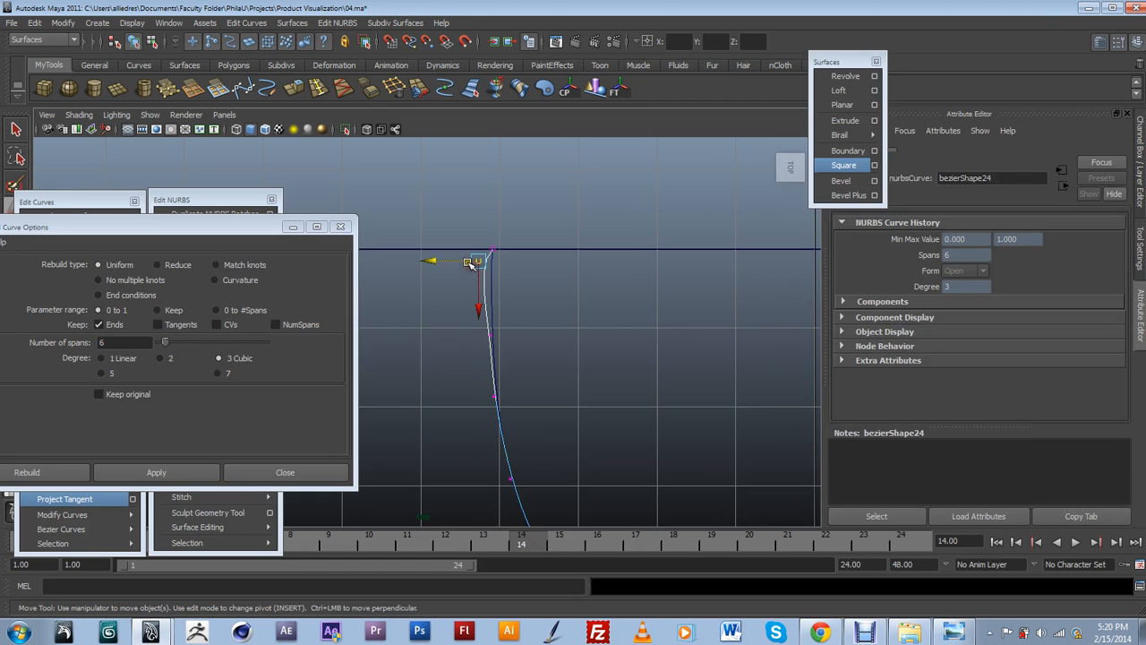
mouse_move(471, 262)
mouse_down()
mouse_move(496, 275)
mouse_move(481, 266)
mouse_up()
scroll(560, 343, down, 5)
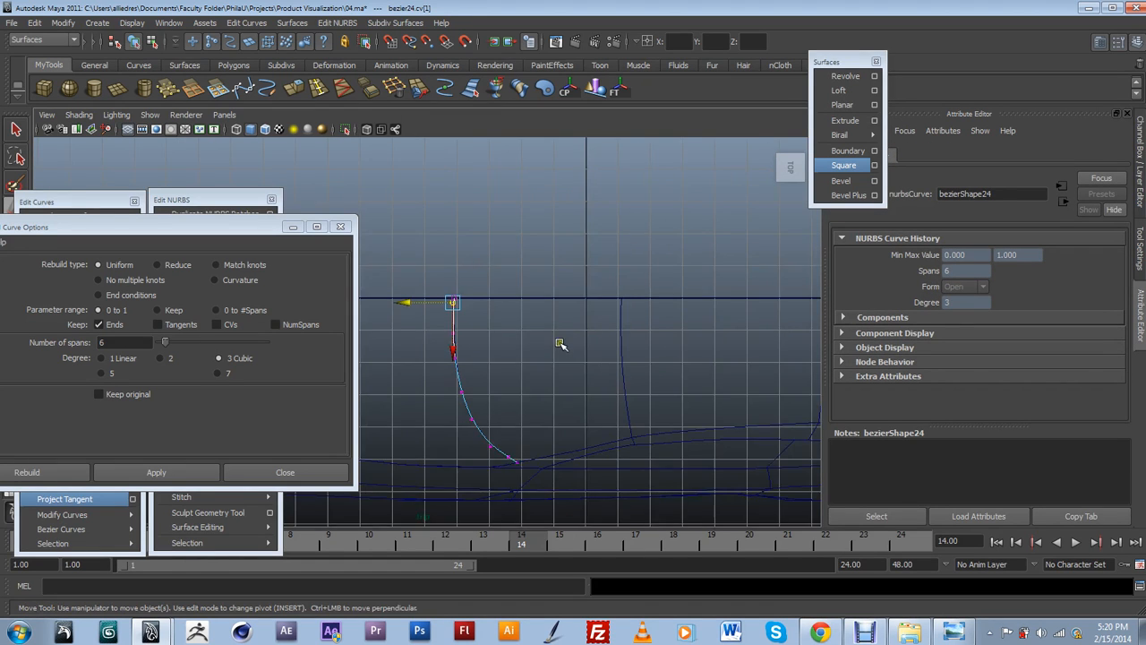
scroll(559, 348, up, 2)
alt+drag(515, 367, 537, 327)
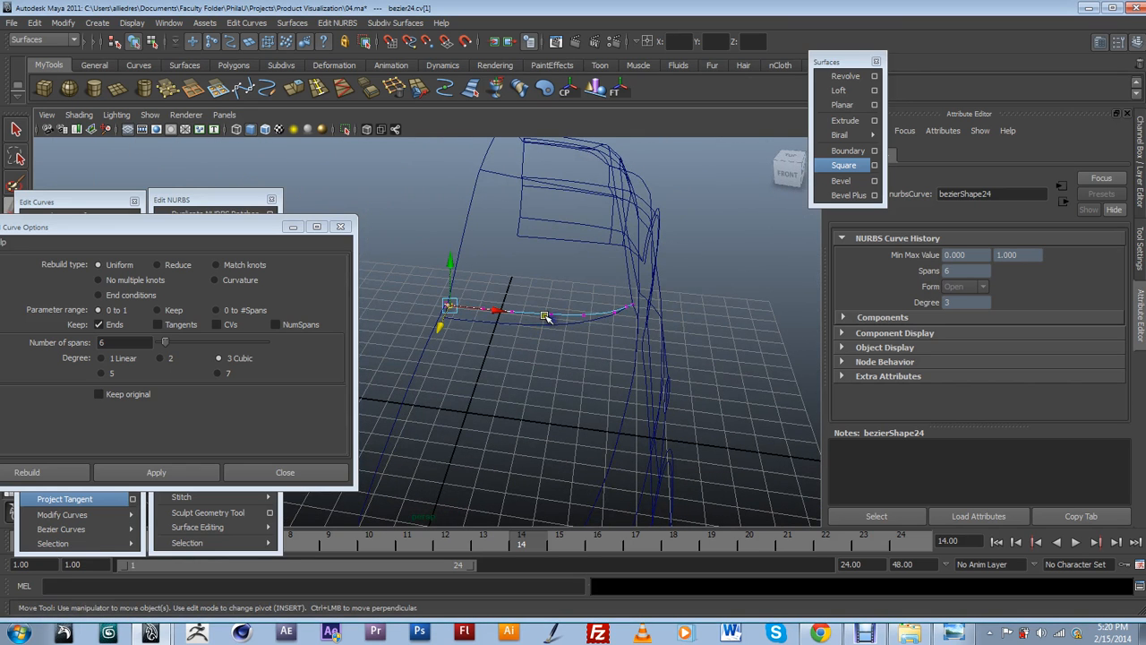
click(733, 353)
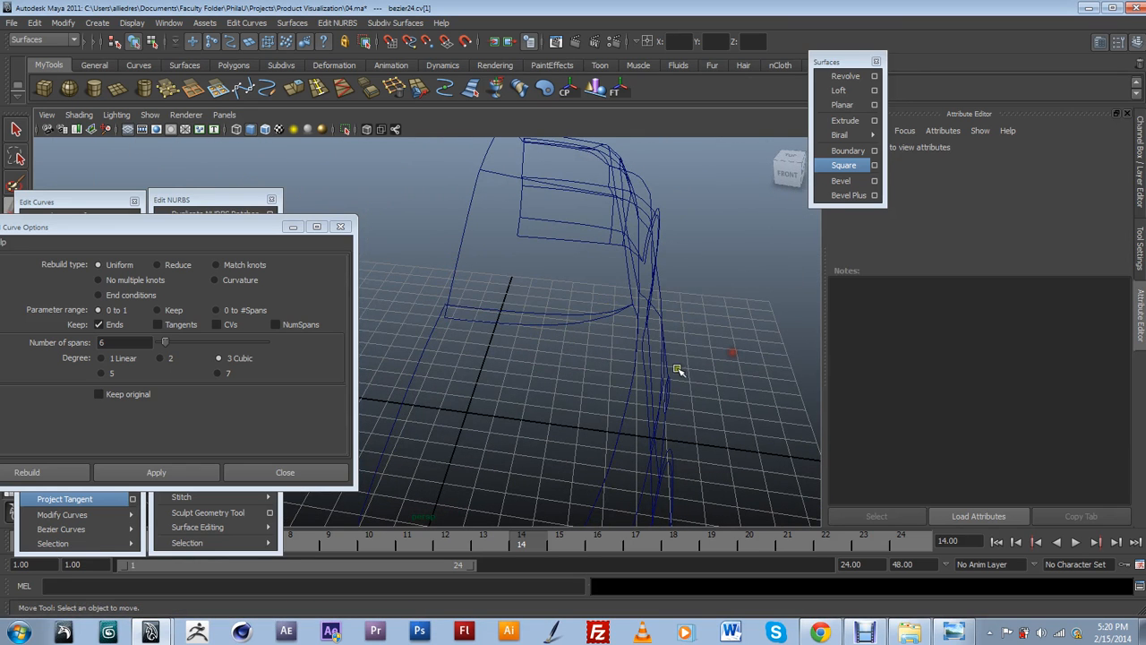
Select the hood's front edge curve, centreline curve and windshield-base curve, in that sequence, as surface boundaries.
alt+drag(635, 402, 619, 378)
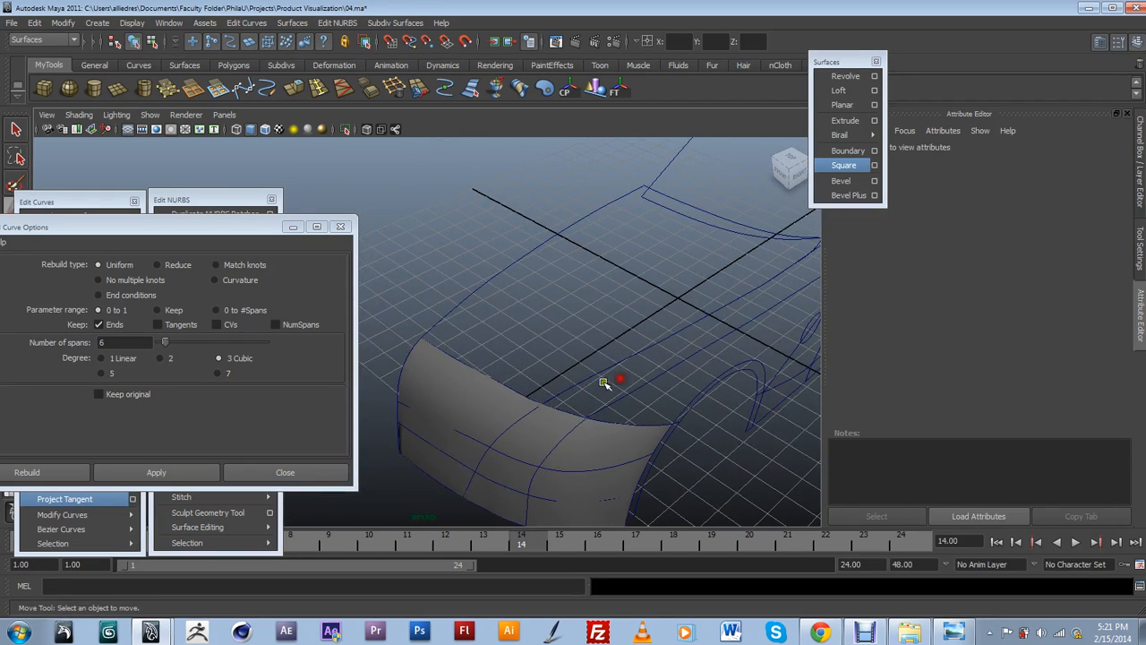
click(507, 384)
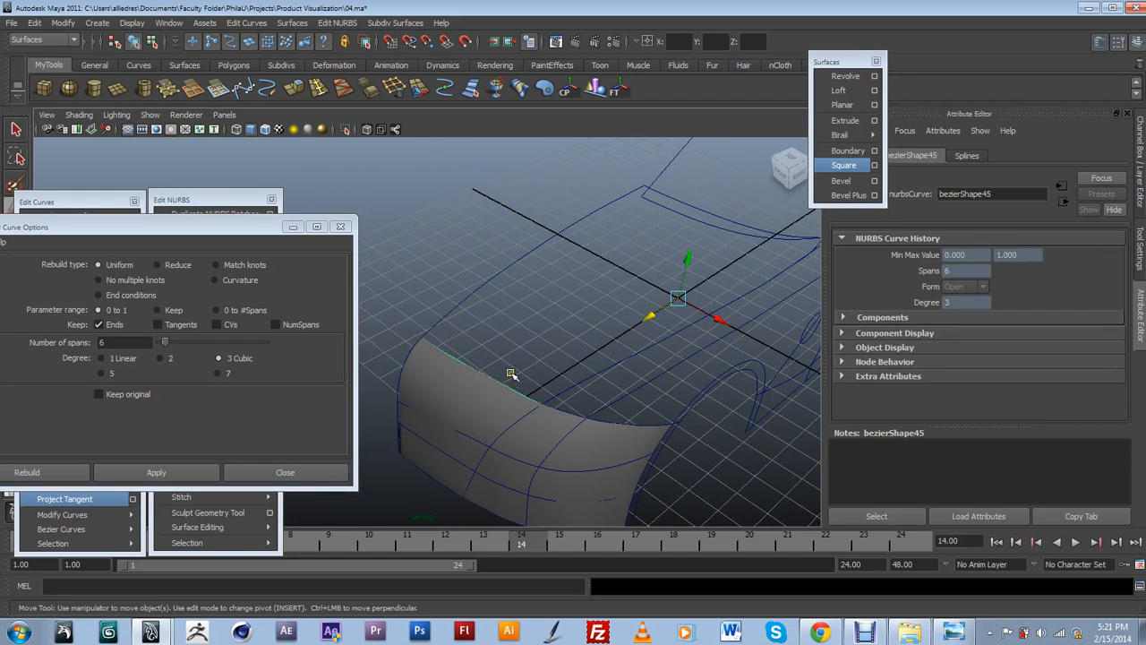
click(509, 270)
shift+click(683, 203)
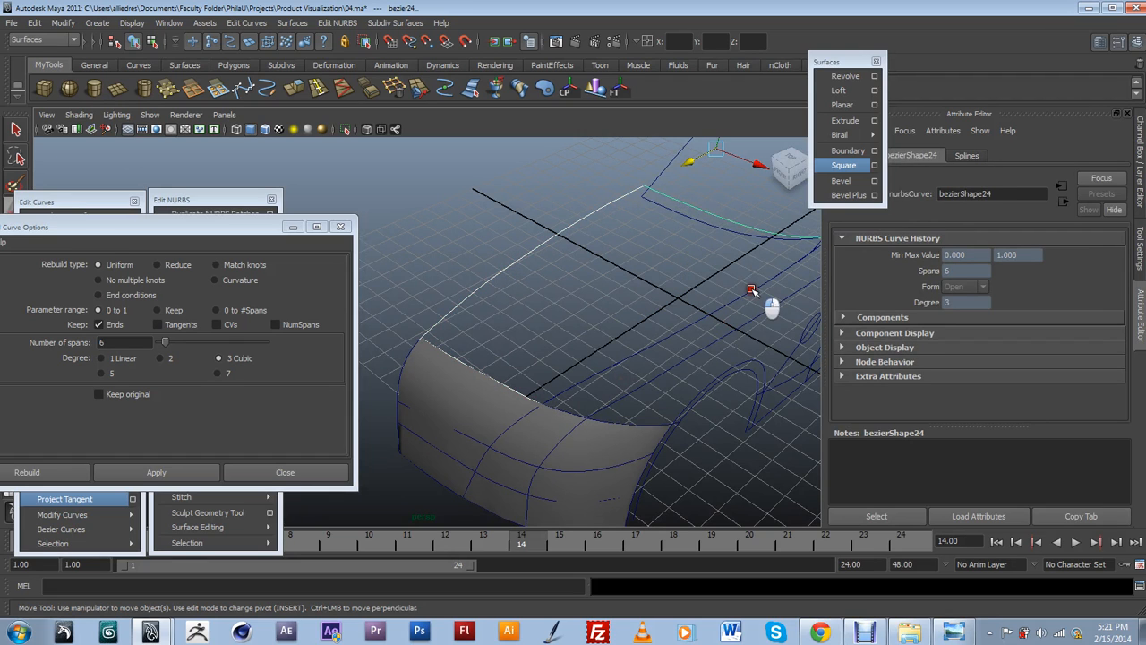
shift+click(758, 293)
alt+middle_drag(770, 340, 647, 391)
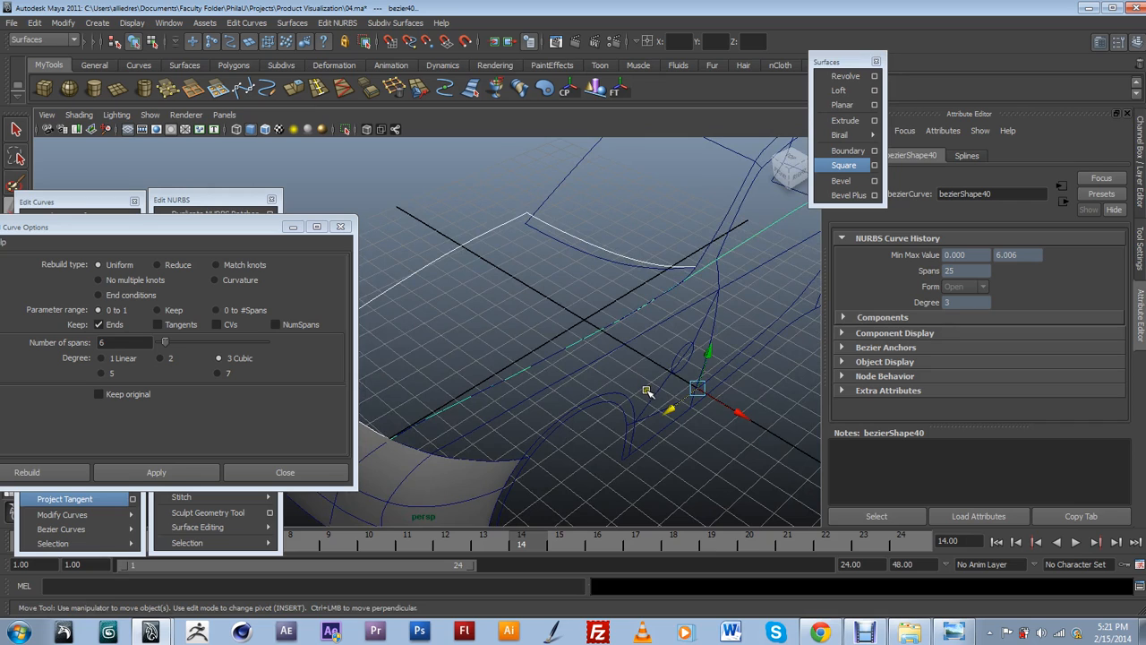
key(ctrl+z)
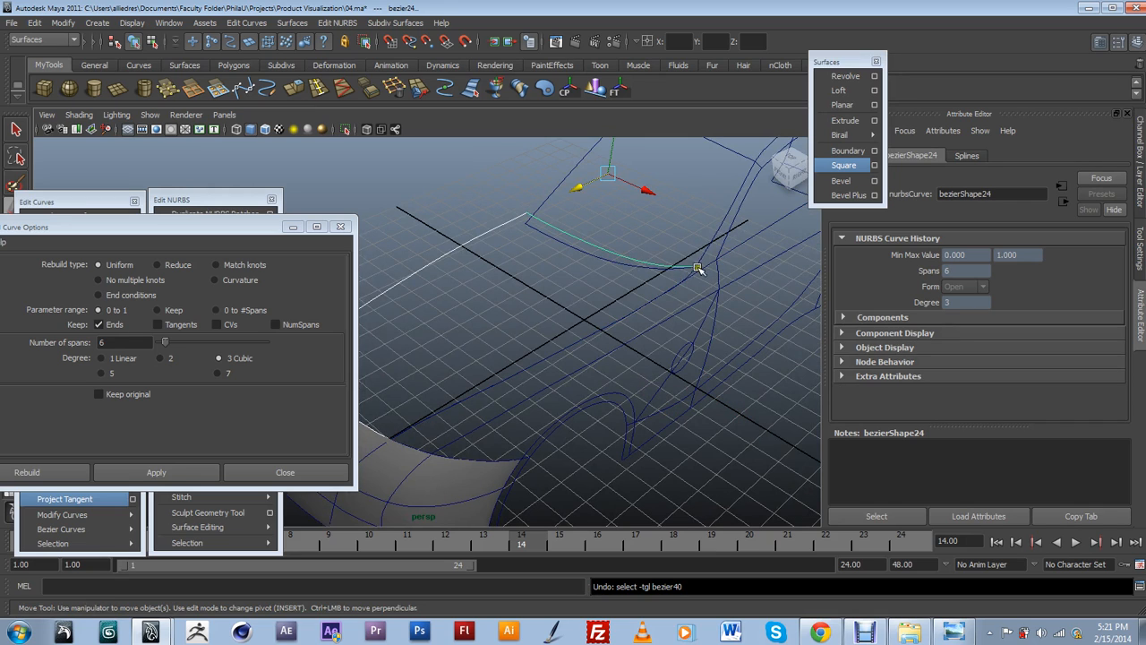
shift+click(689, 270)
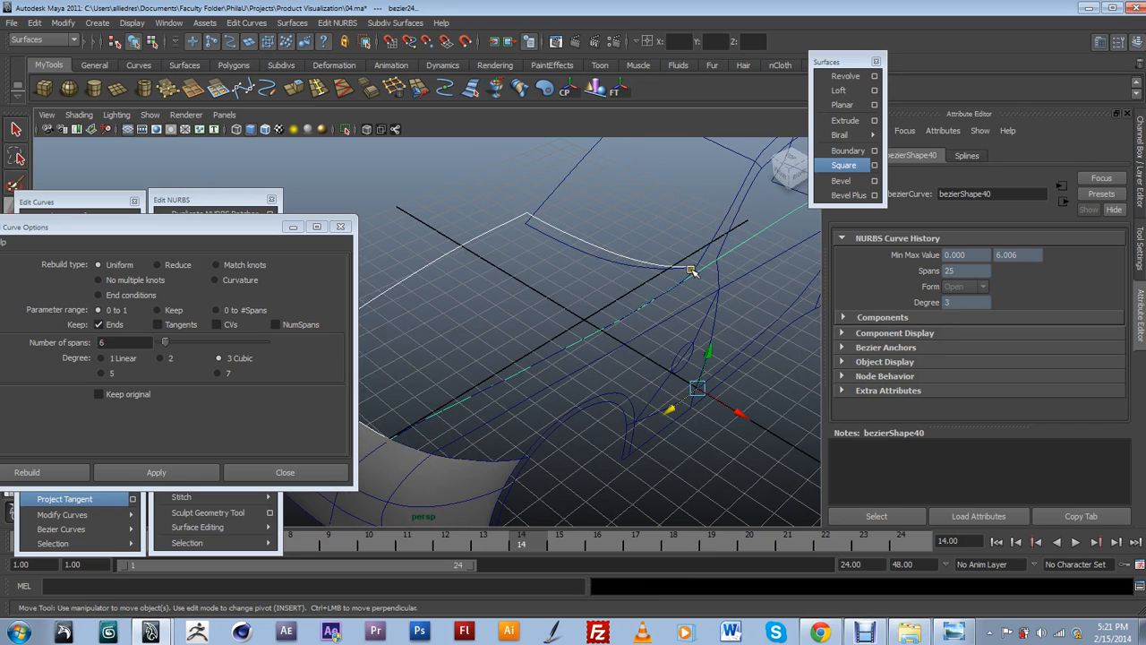
key(ctrl+z)
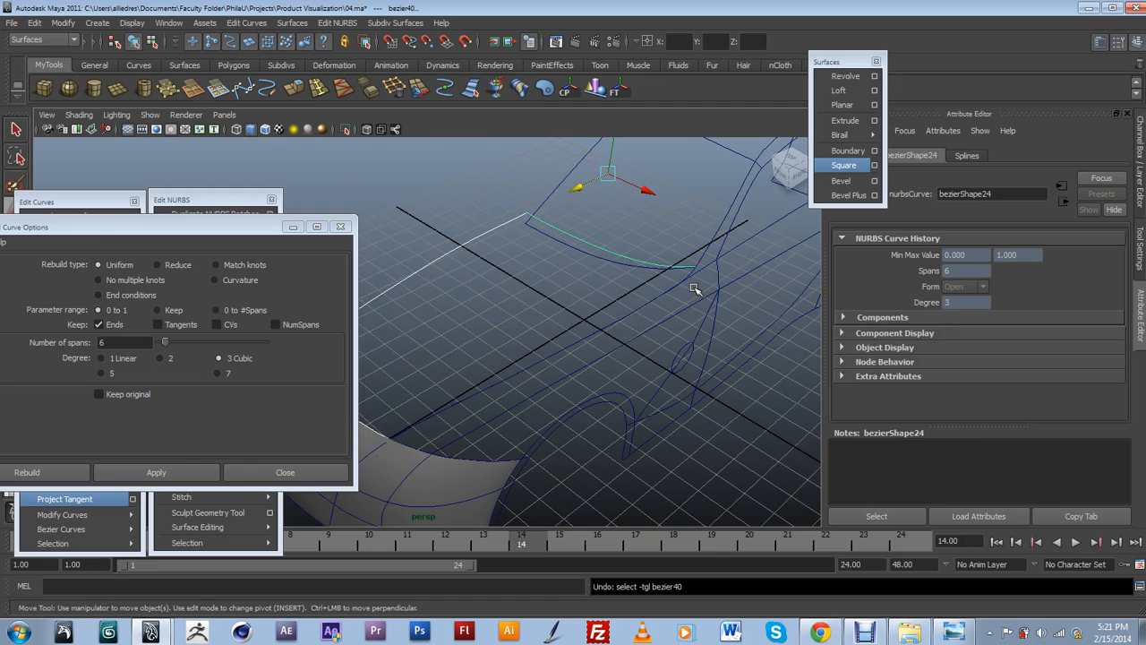
Add the hood's side edge curve to the selection where it meets the outer end of the windshield-base curve.
scroll(695, 290, up, 2)
scroll(711, 287, up, 2)
alt+middle_drag(687, 322, 514, 382)
scroll(517, 379, up, 3)
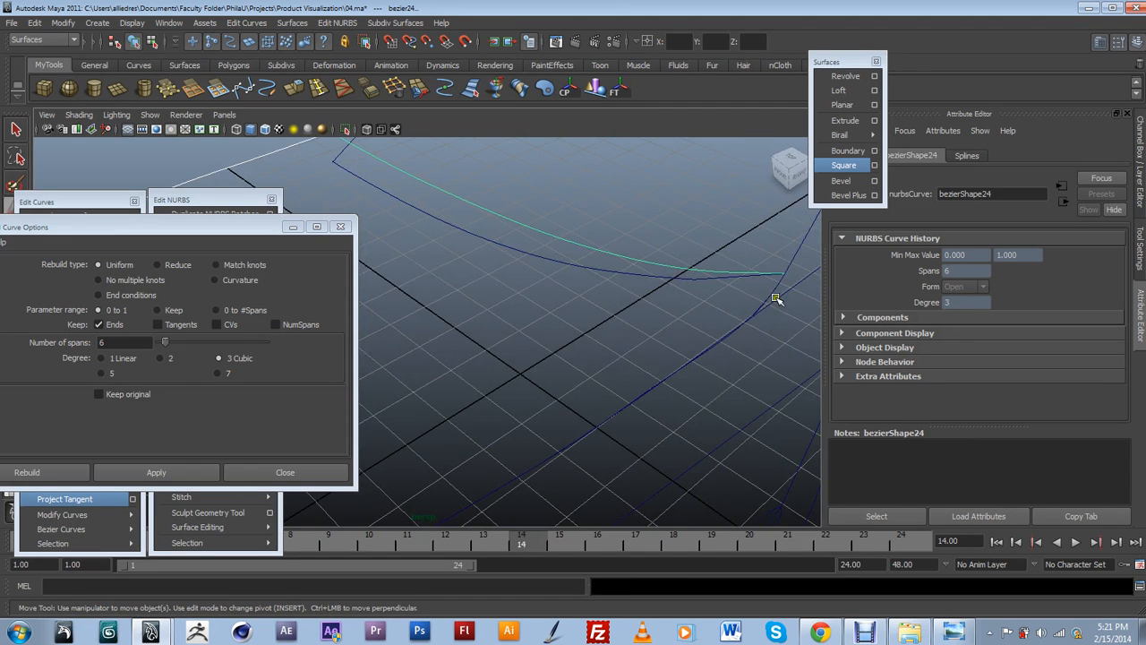
shift+click(775, 284)
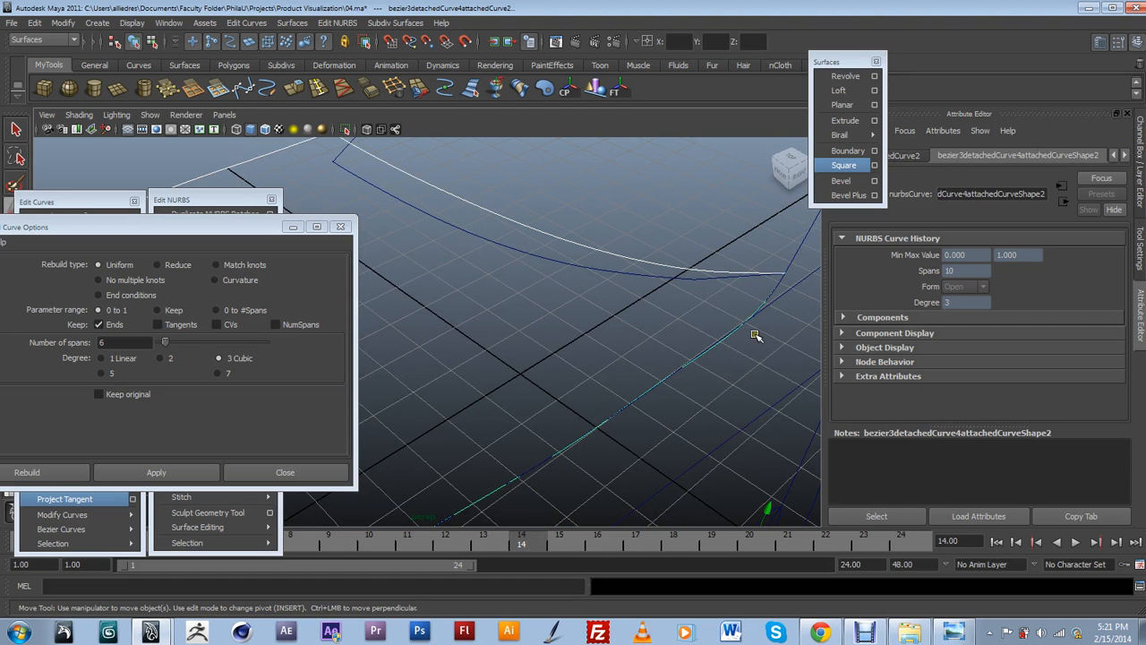
Create the hood with the Boundary command from the four selected curves, and deselect the new surface.
scroll(754, 333, down, 3)
alt+drag(591, 380, 612, 385)
drag(223, 238, 165, 299)
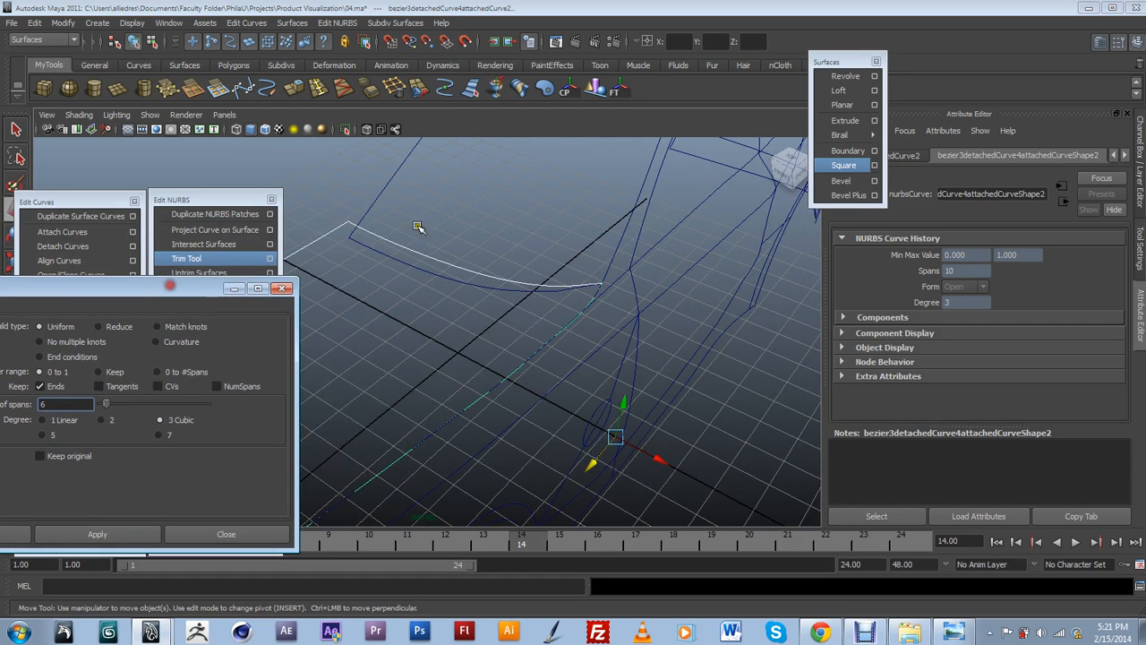
click(848, 152)
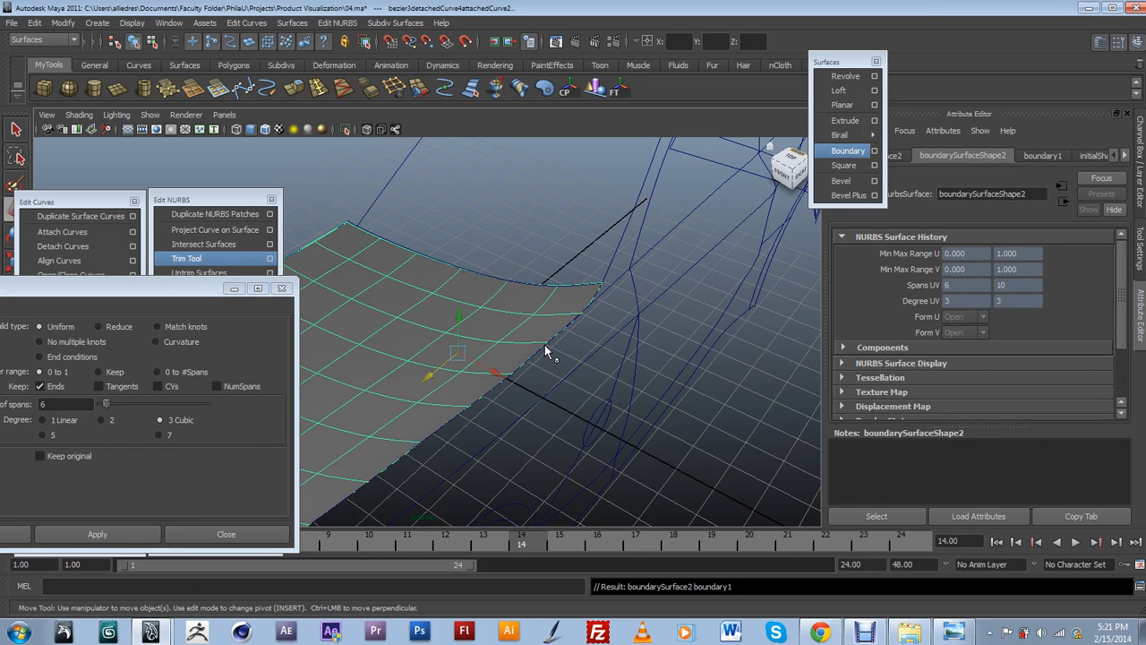
scroll(544, 347, down, 3)
alt+middle_drag(528, 356, 629, 330)
alt+drag(630, 329, 587, 353)
click(411, 240)
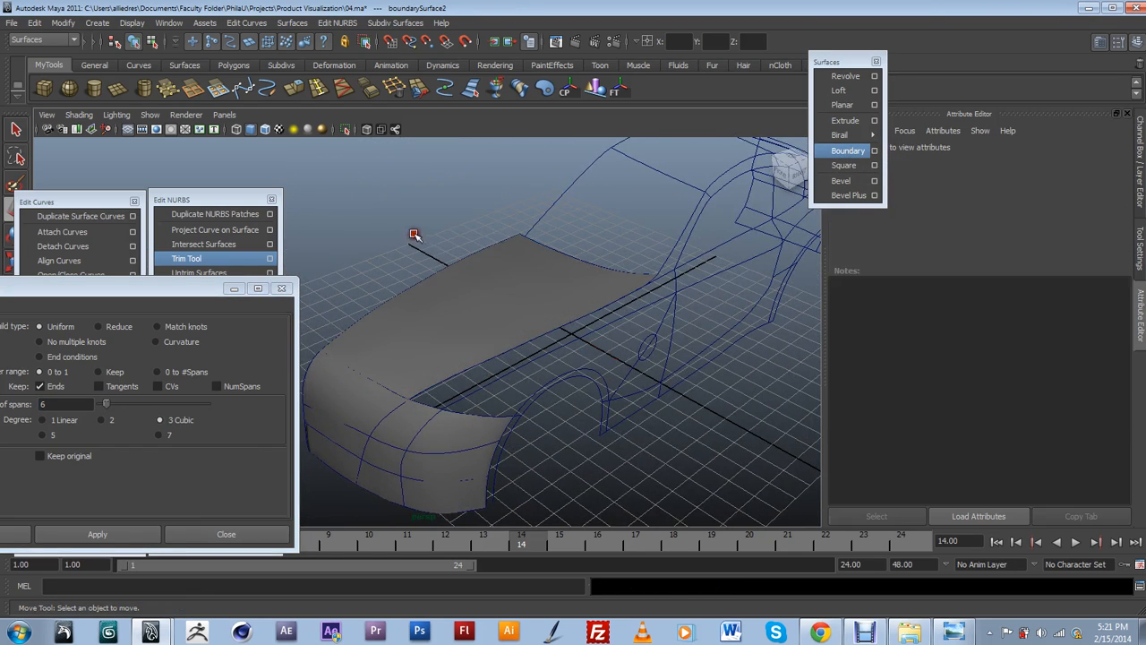
Examine the hood and front surfaces from the side, focusing on the front corner around the wheel arch.
alt+drag(601, 394, 581, 349)
alt+middle_drag(580, 348, 589, 356)
alt+drag(589, 355, 571, 325)
alt+middle_drag(570, 325, 578, 359)
alt+right_drag(556, 358, 612, 371)
alt+drag(622, 378, 555, 349)
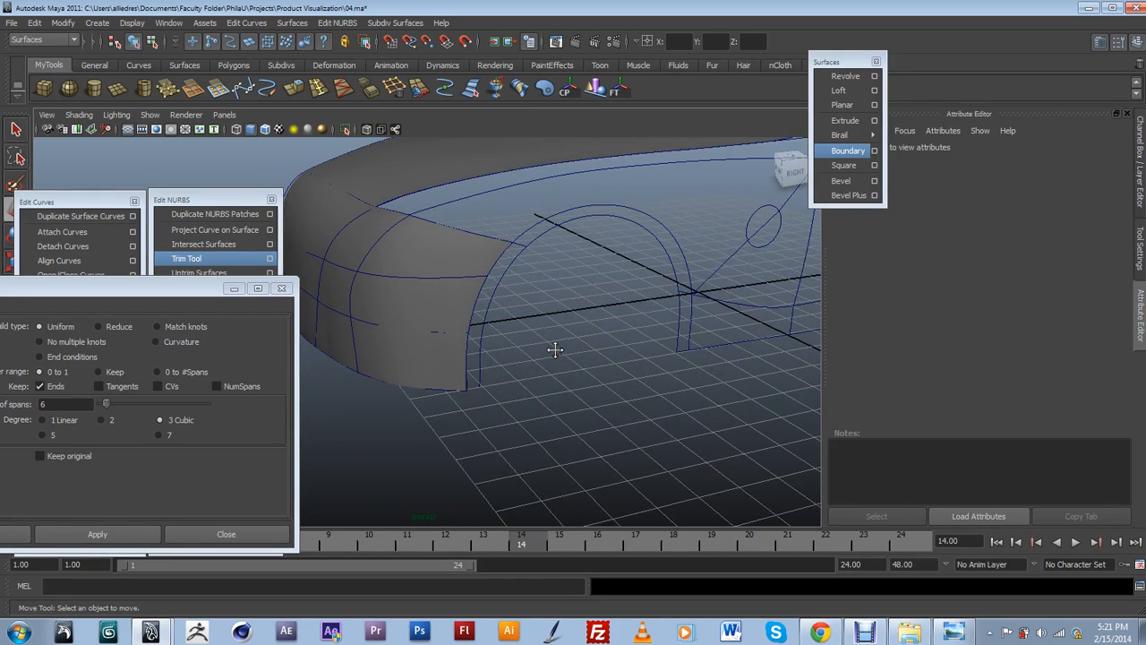
scroll(554, 350, up, 3)
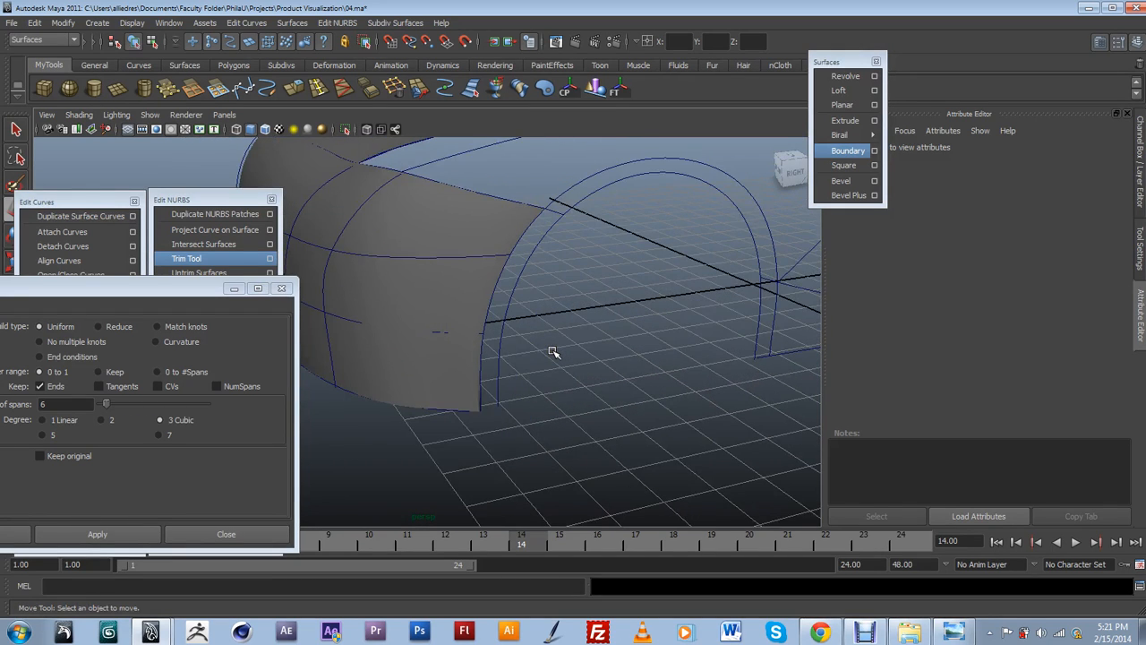
scroll(553, 350, up, 3)
Select the front surface's edge curve along the wheel arch and examine it against the neighbouring inner arch curve.
click(529, 262)
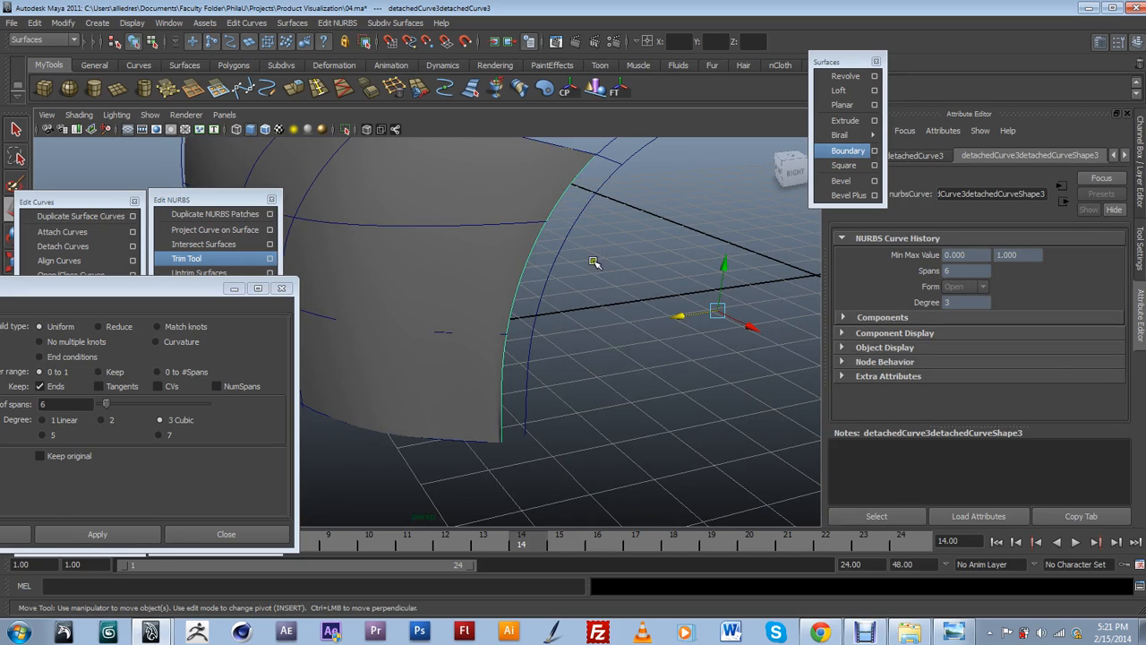
scroll(586, 267, down, 5)
alt+drag(578, 276, 510, 351)
scroll(582, 310, up, 5)
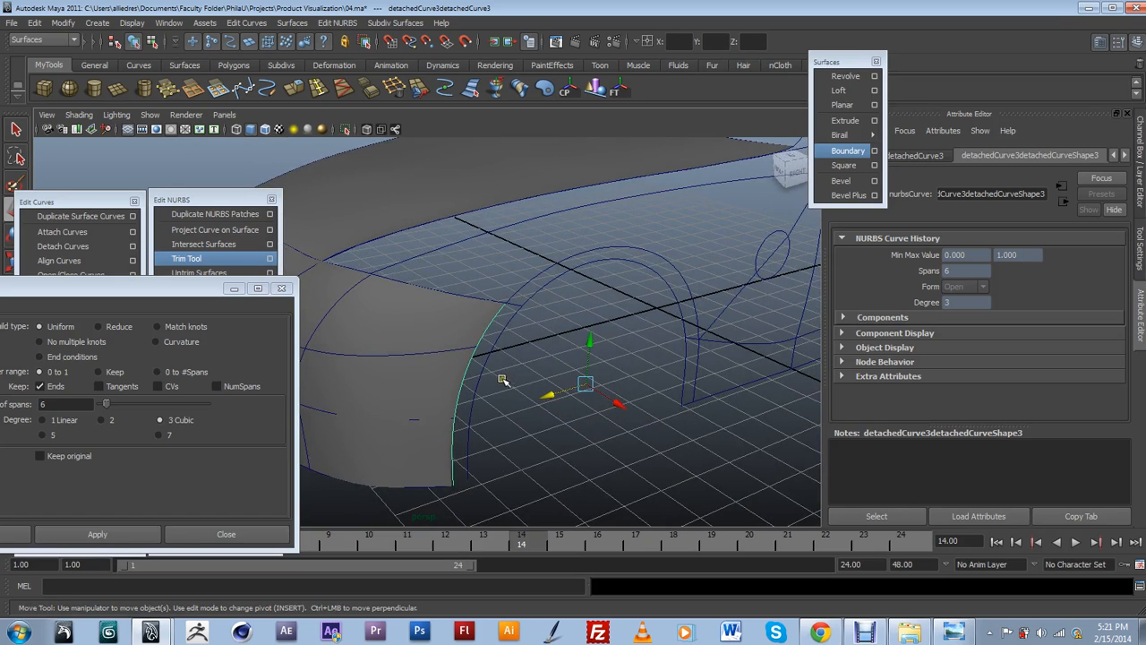
scroll(608, 349, down, 4)
scroll(459, 449, up, 5)
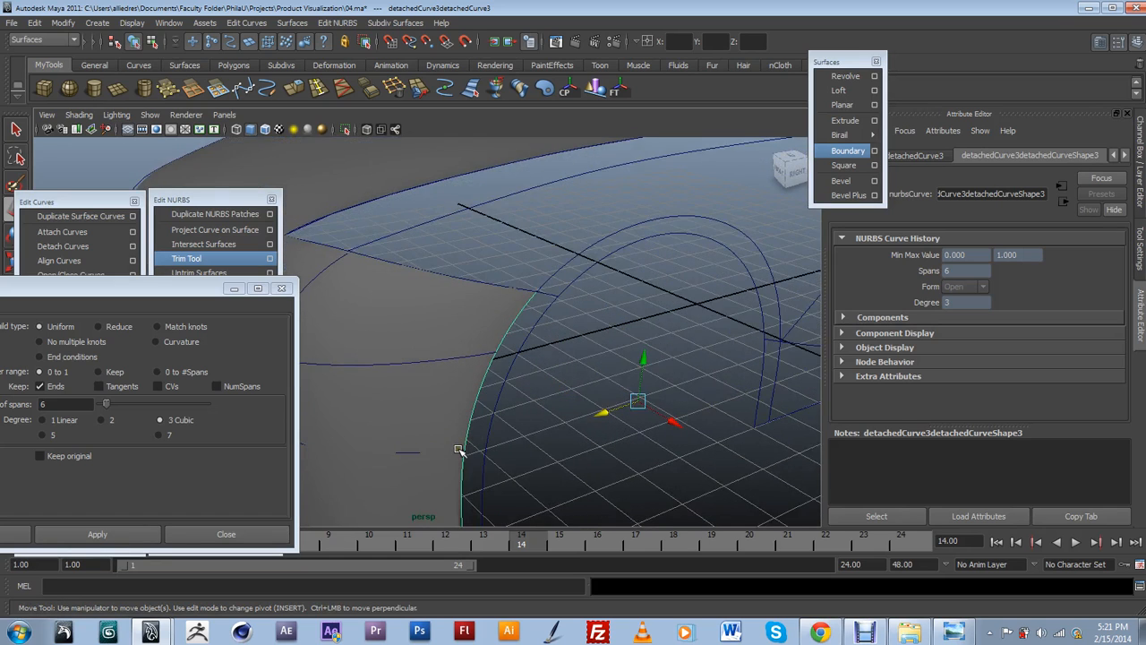
scroll(460, 451, down, 2)
alt+drag(483, 438, 475, 360)
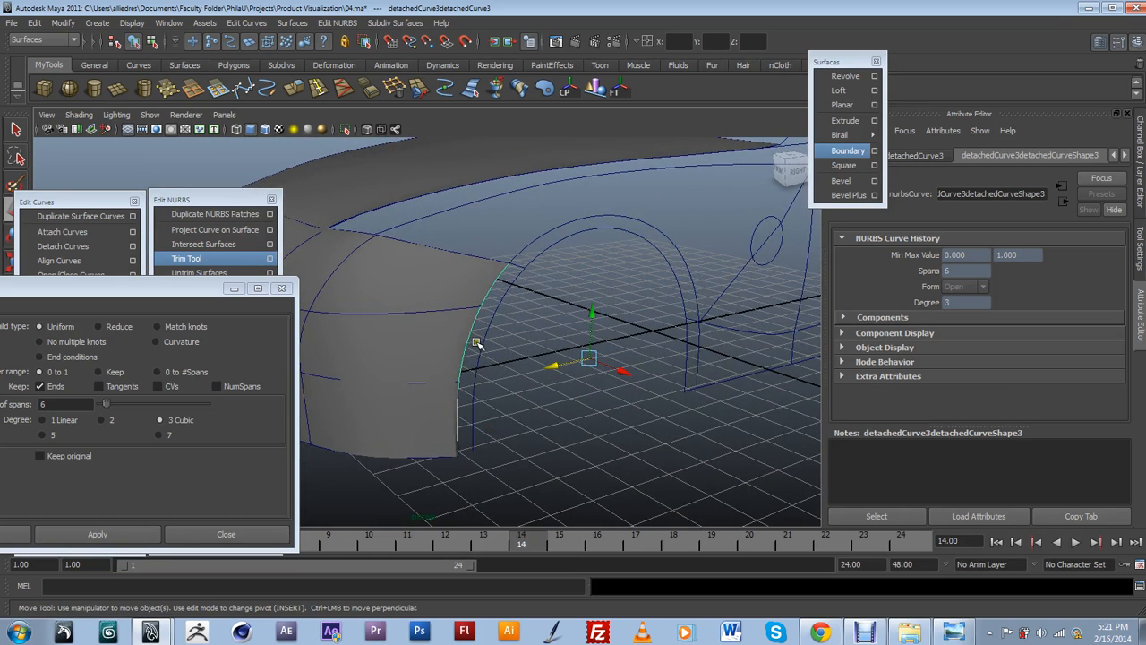
Loft a lip surface between the outer and inner wheel-arch curves at the front surface's edge, and deselect it.
click(487, 329)
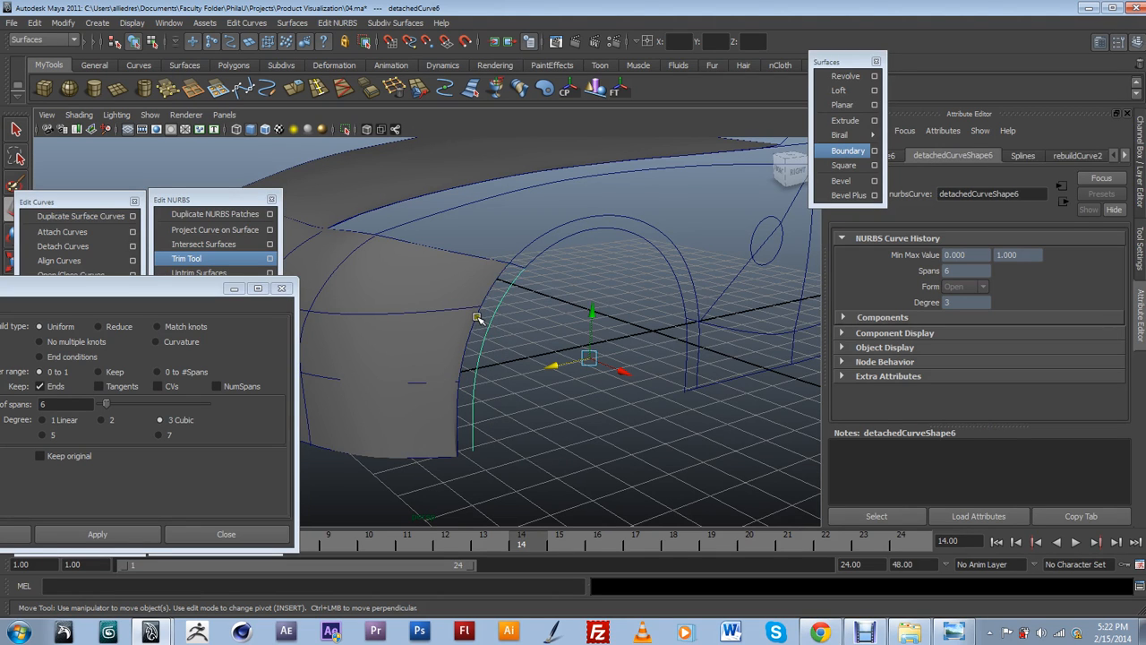
click(477, 318)
click(491, 324)
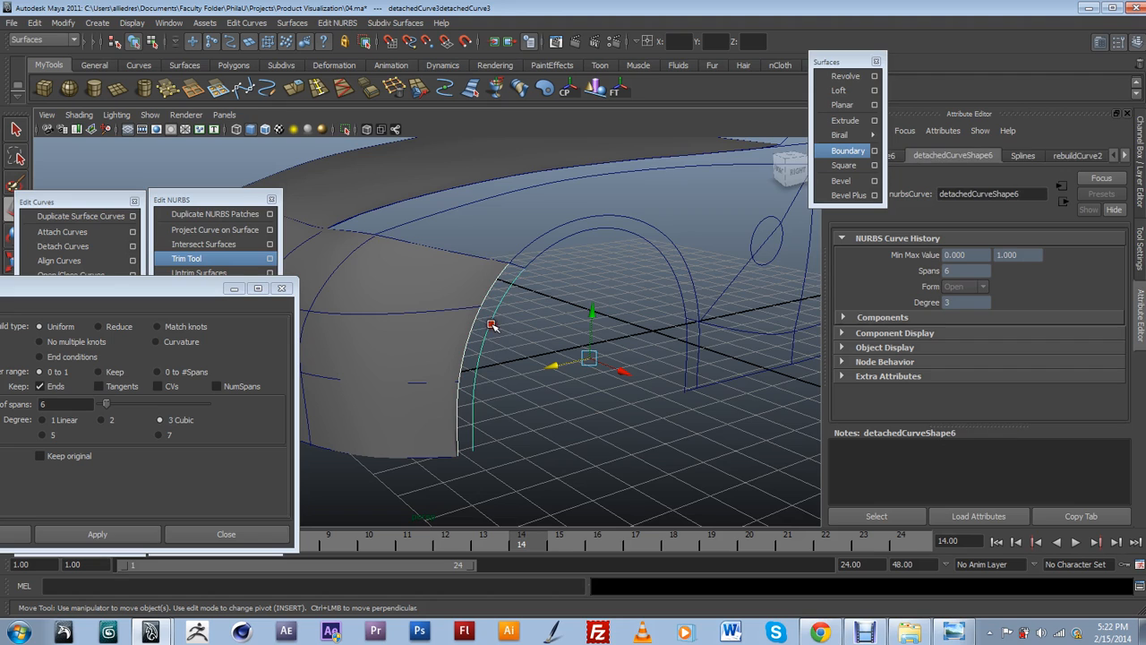
drag(188, 298, 163, 324)
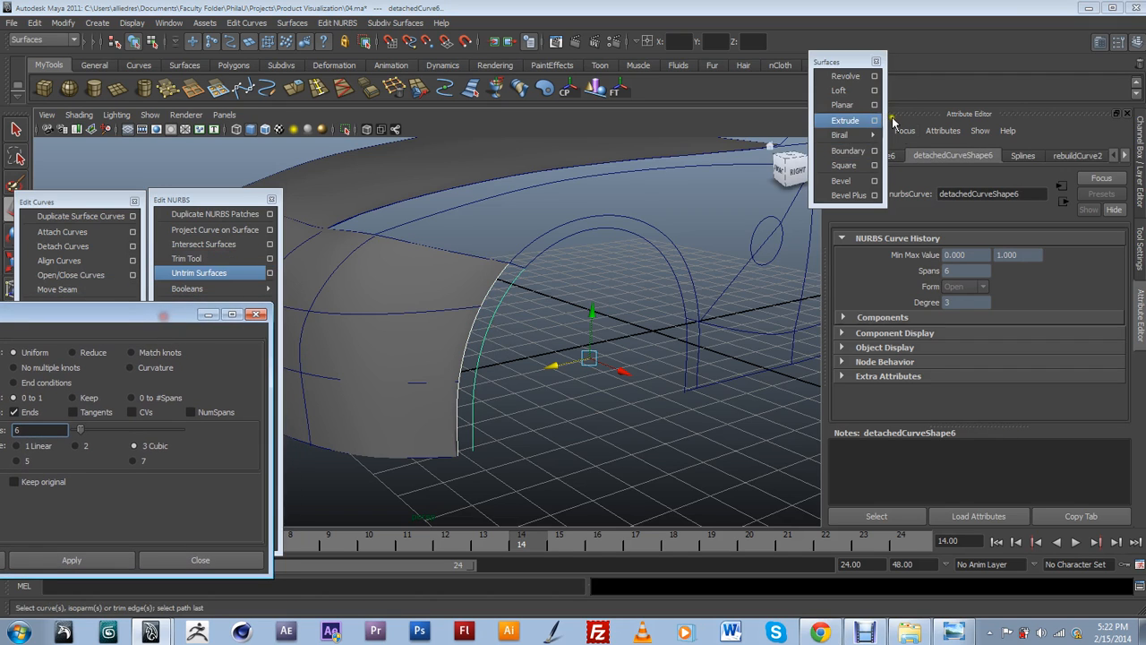
click(839, 90)
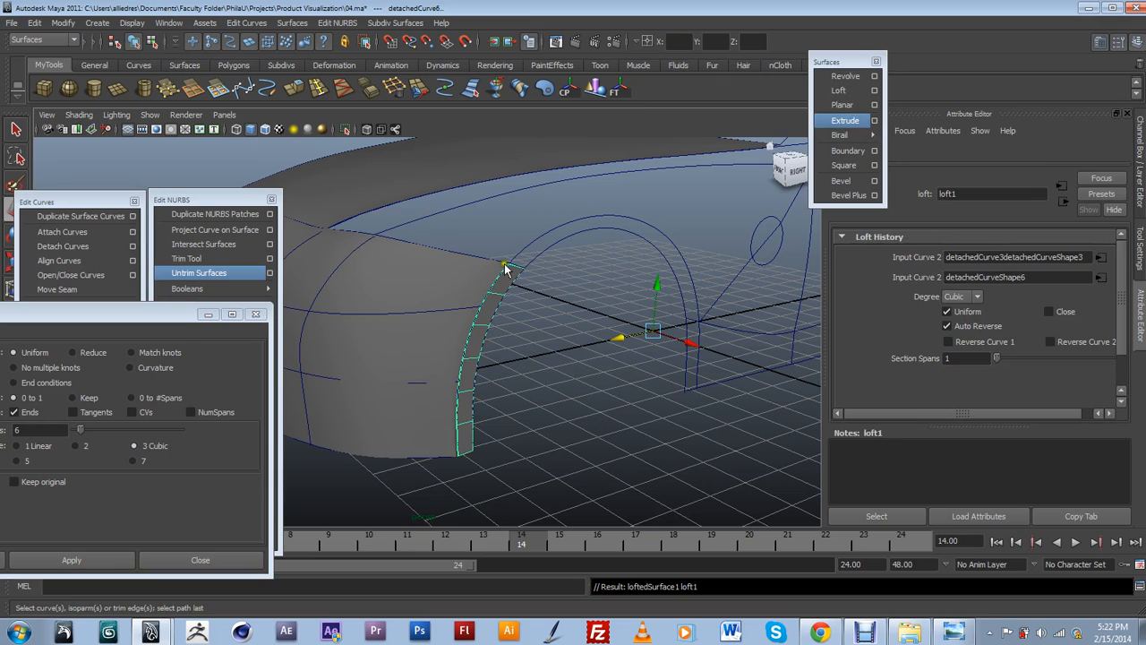
click(659, 377)
Compare the spans and edit points of the outer and inner curves over the top of the wheel arch.
alt+drag(631, 384, 547, 373)
alt+right_drag(544, 373, 598, 361)
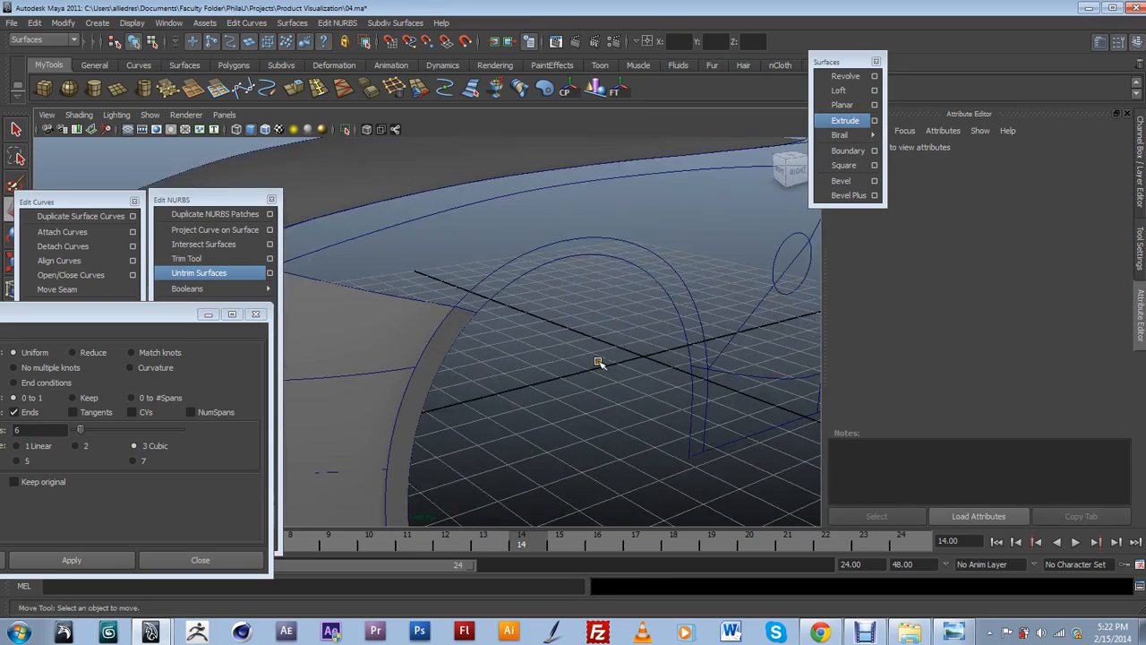
click(618, 238)
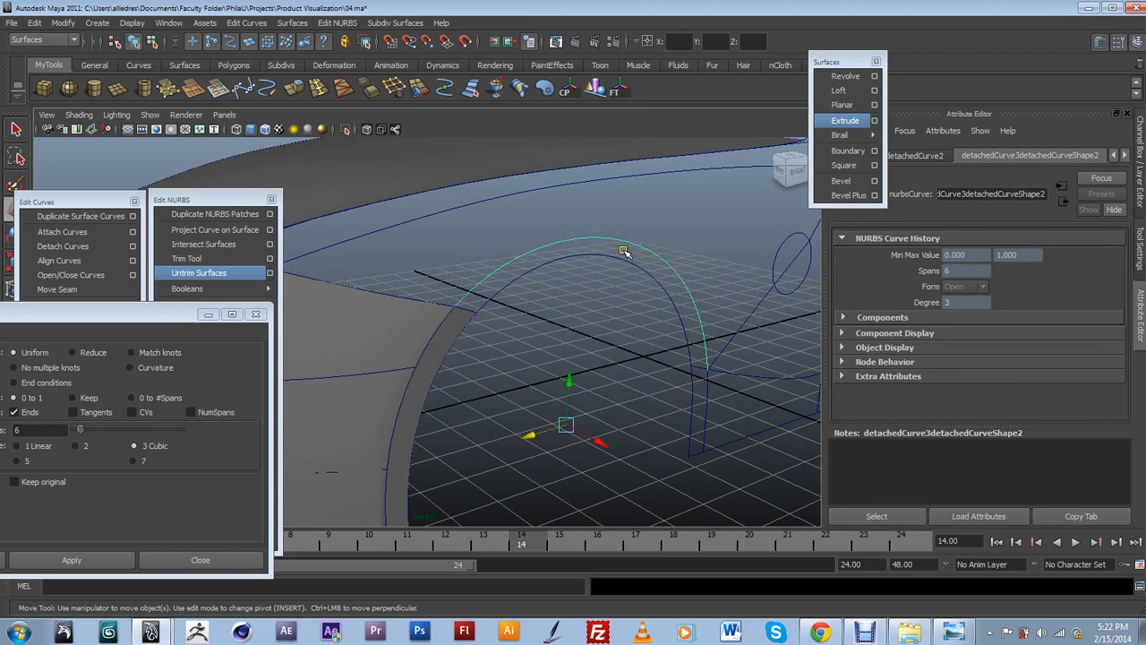
click(619, 261)
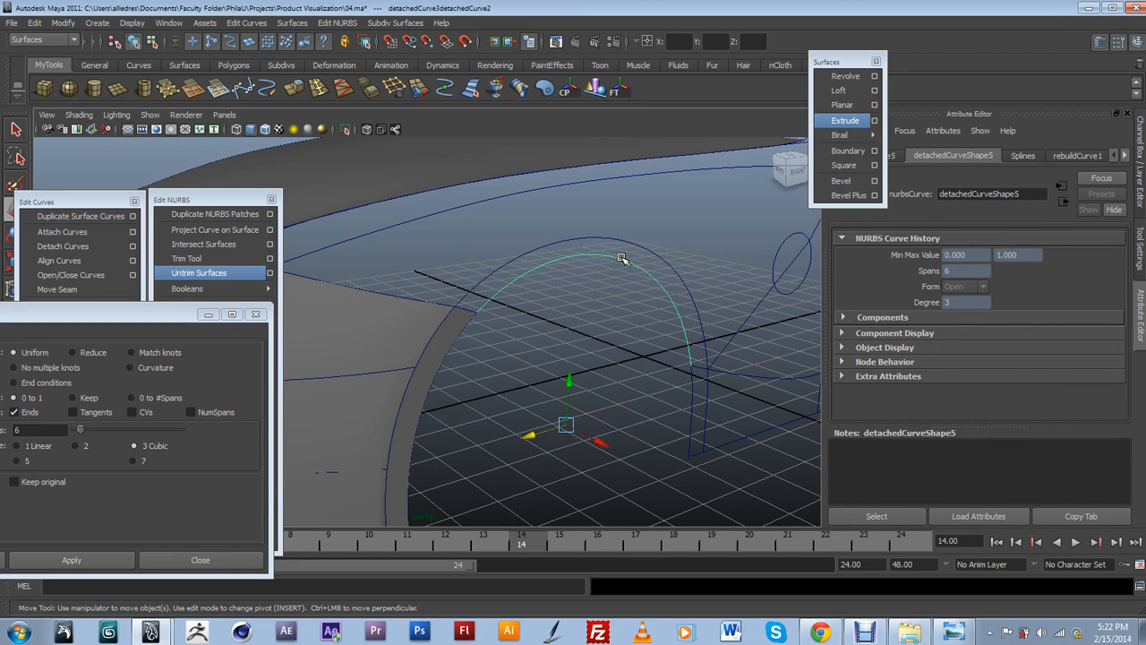
click(622, 240)
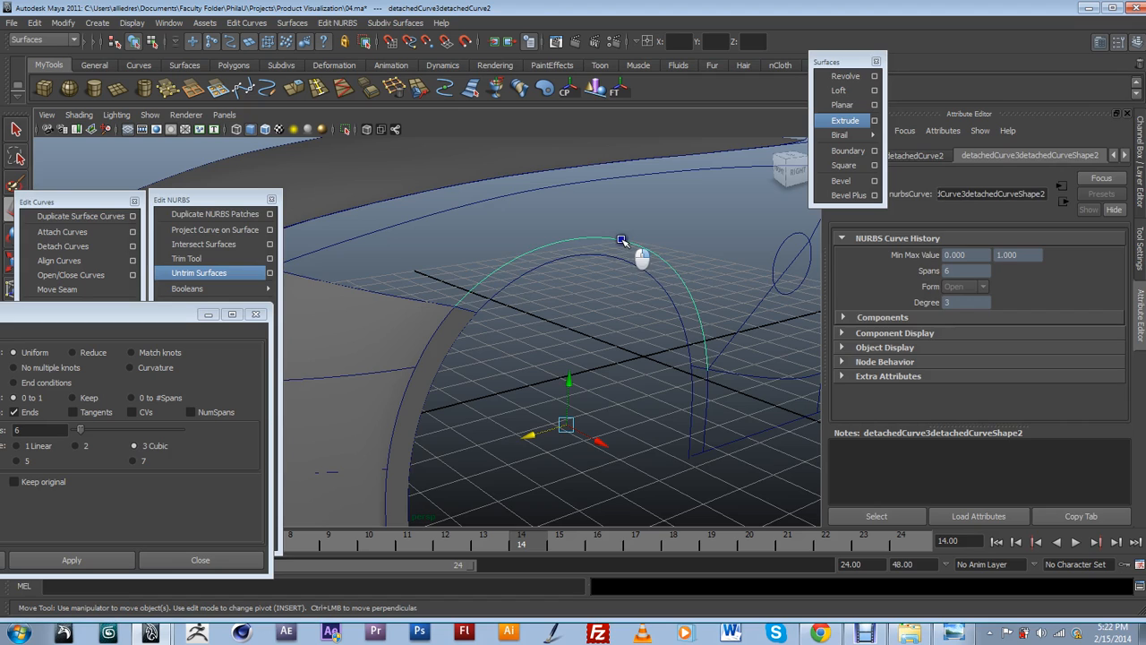
key(F8)
click(595, 257)
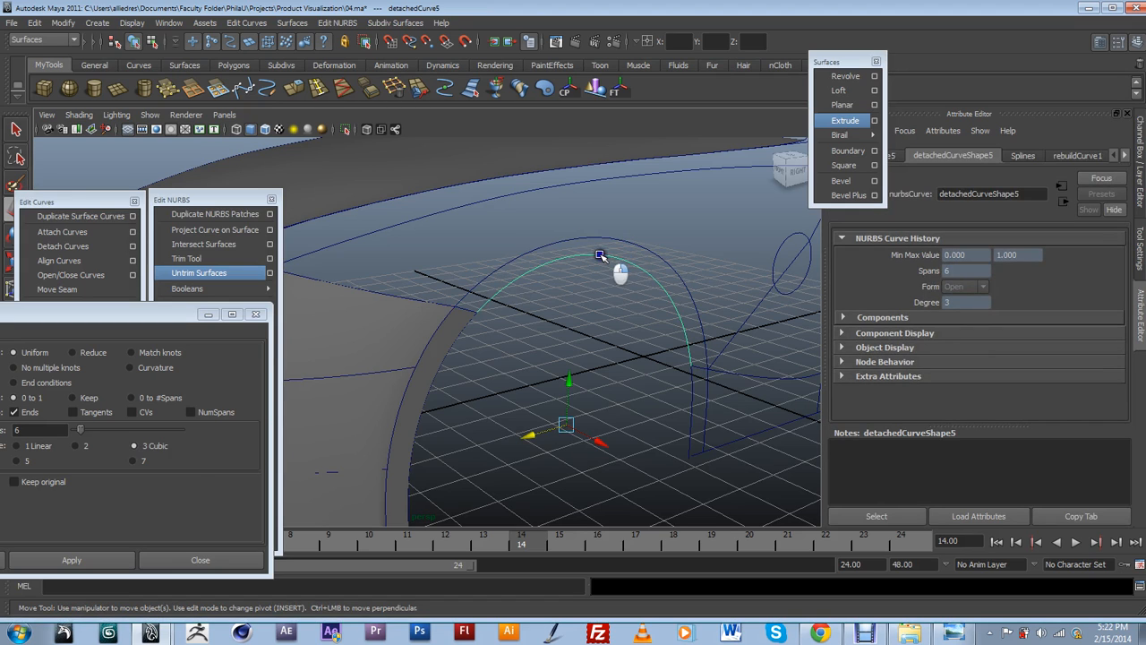
key(F8)
click(645, 268)
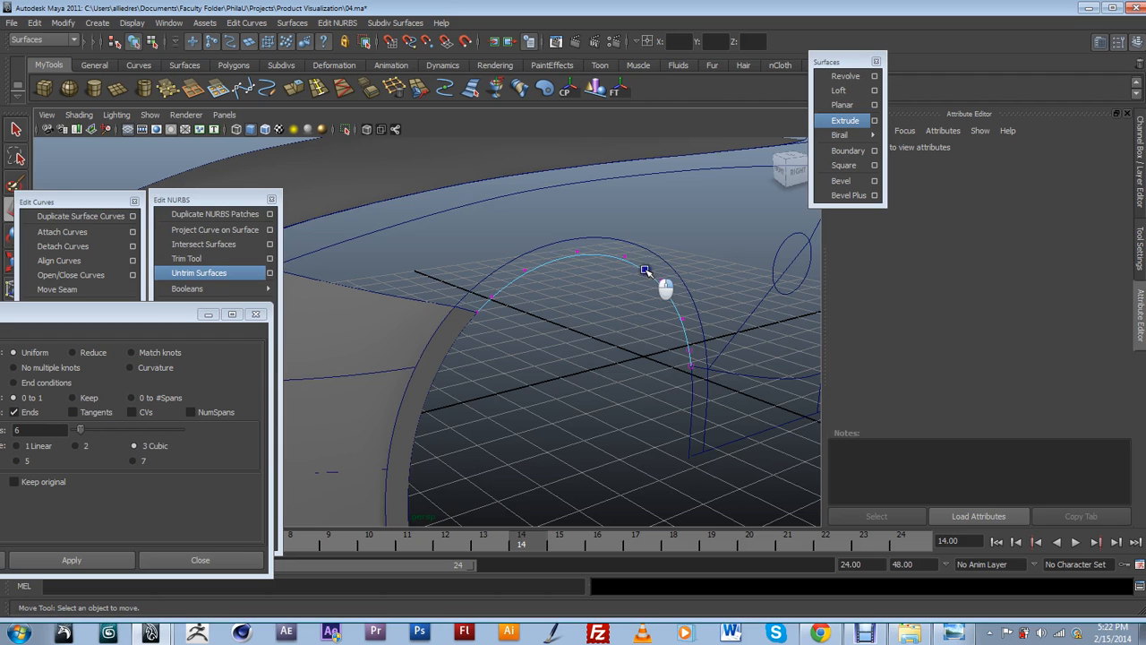
Loft a lip surface between the outer and inner curves over the top of the wheel arch, and deselect it.
click(637, 231)
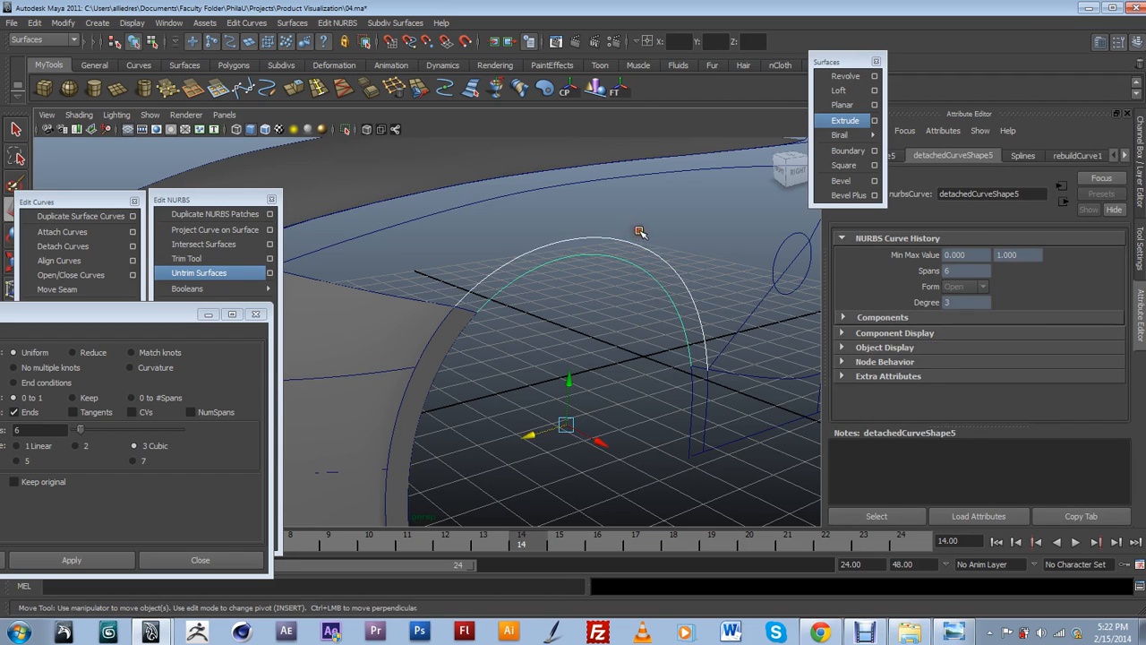
click(841, 90)
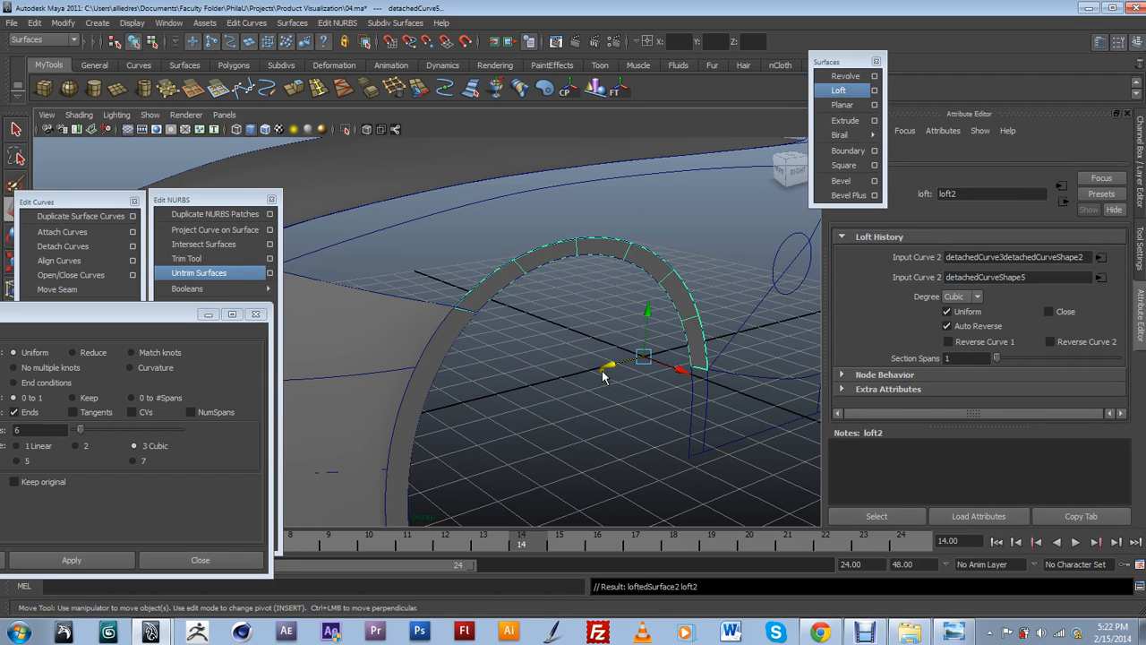
alt+drag(622, 381, 548, 392)
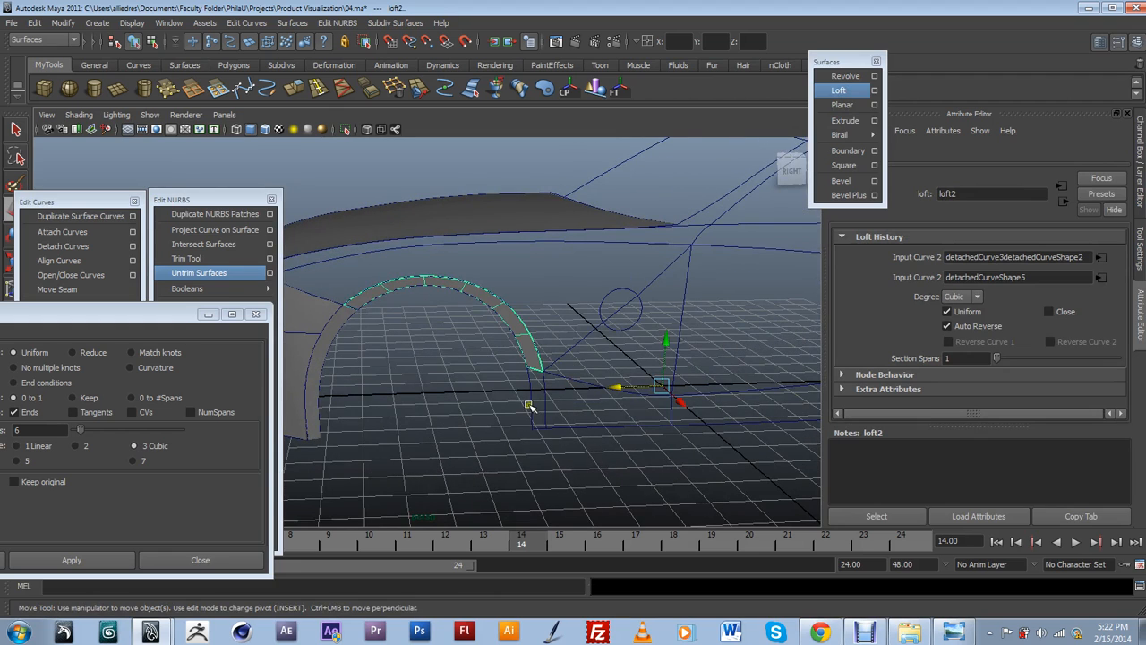
click(506, 443)
alt+drag(552, 432, 593, 445)
In Windows Photo Viewer, zoom the bmw-z4-m-coup-10 photo in on the front fender and compare it with the Maya model's wheel arch.
click(956, 632)
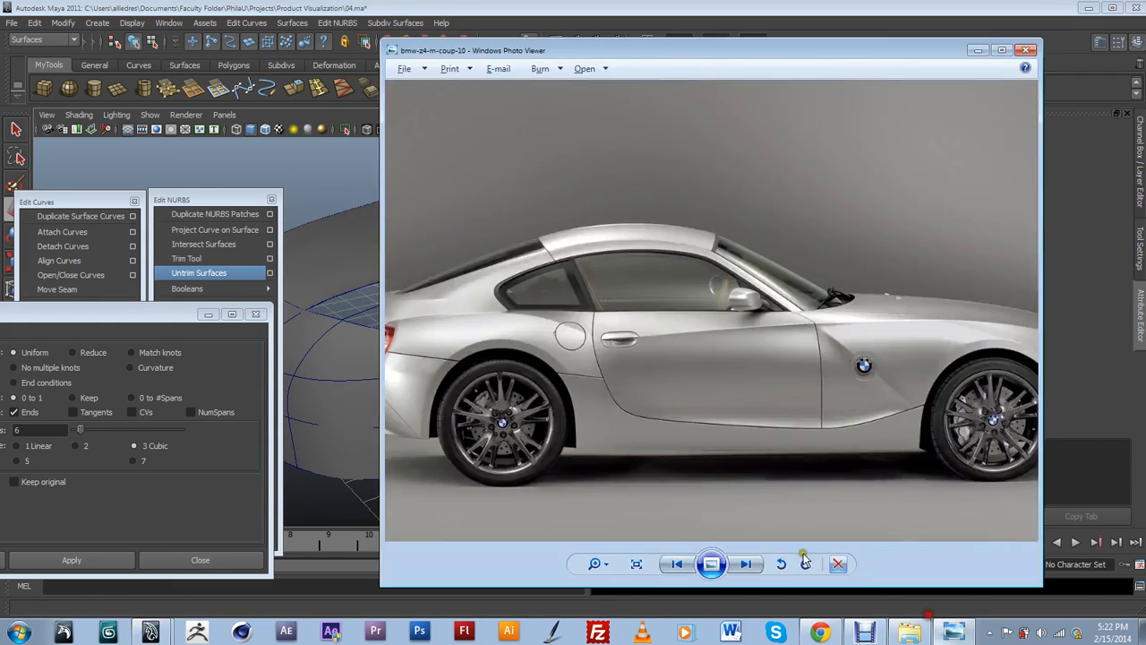
scroll(870, 453, down, 3)
scroll(869, 448, up, 4)
scroll(912, 428, up, 3)
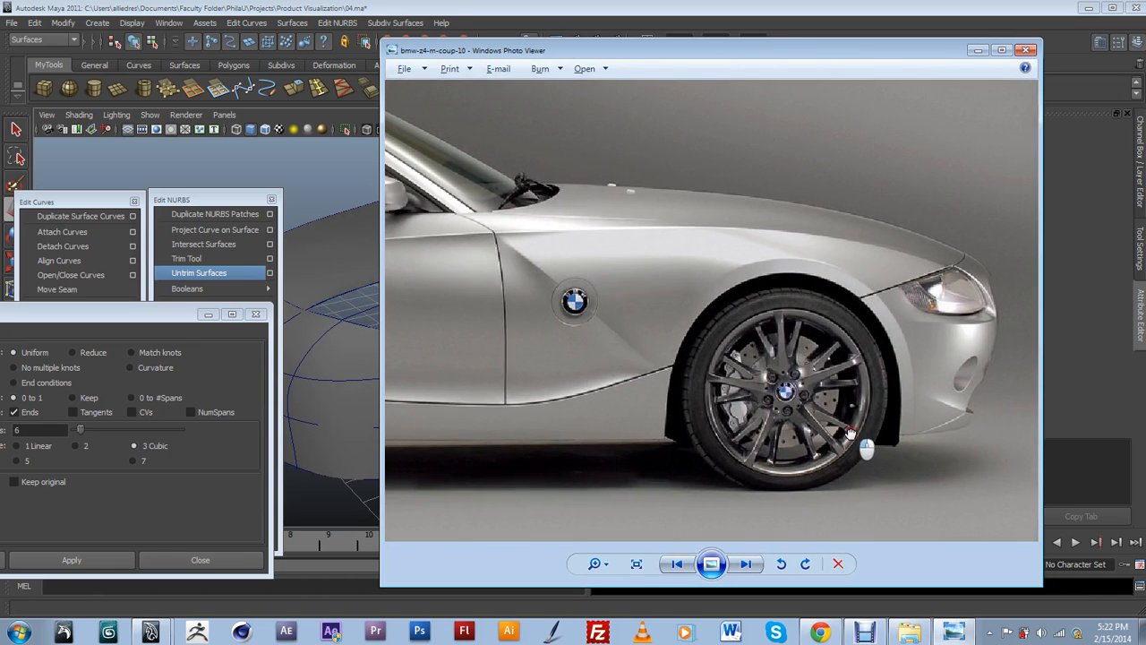
drag(723, 50, 337, 84)
click(680, 294)
alt+drag(681, 294, 661, 372)
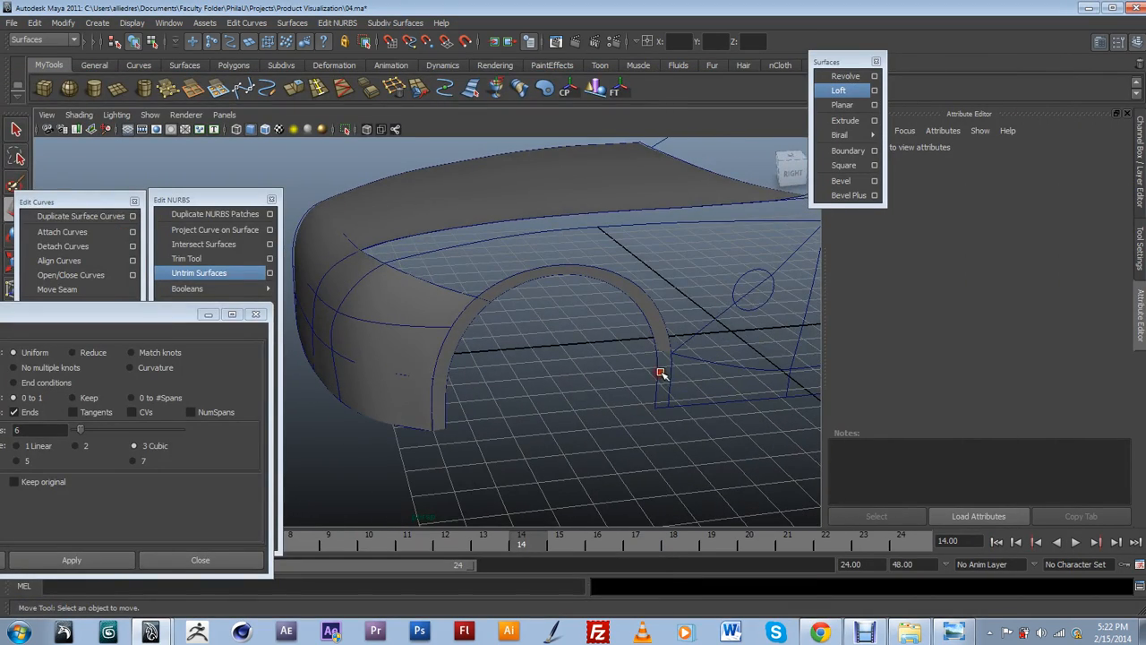
click(953, 631)
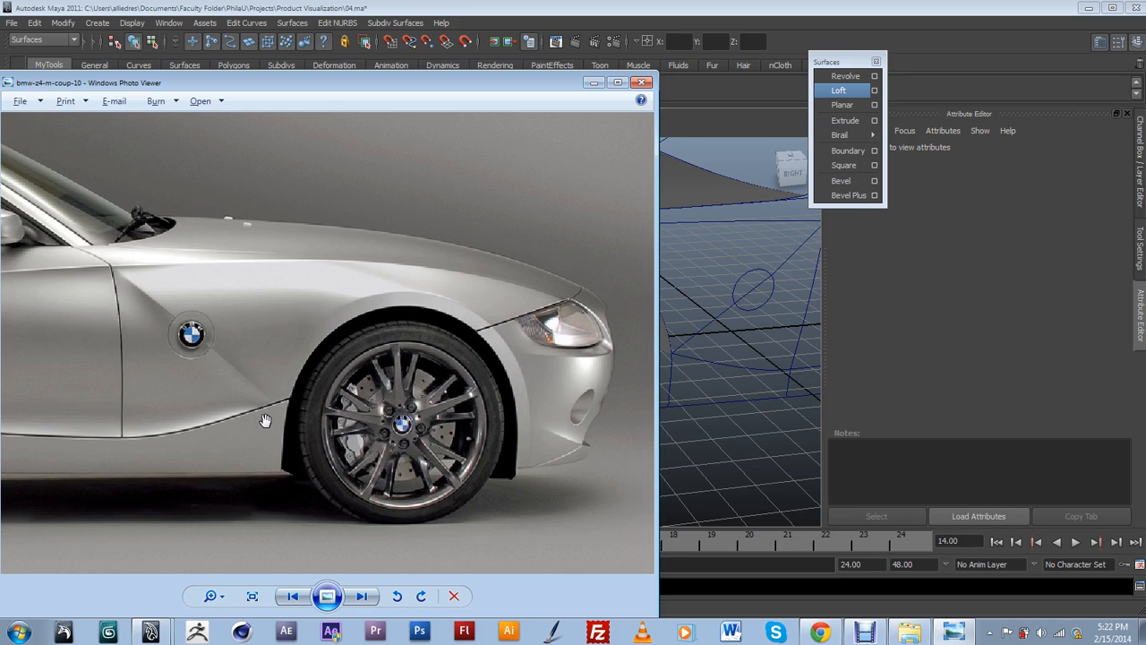
Back in the Maya scene, loft a lip surface between the outer and inner curves at the wheel arch's lower front leg, and deselect it.
click(594, 83)
alt+right_drag(671, 447, 577, 393)
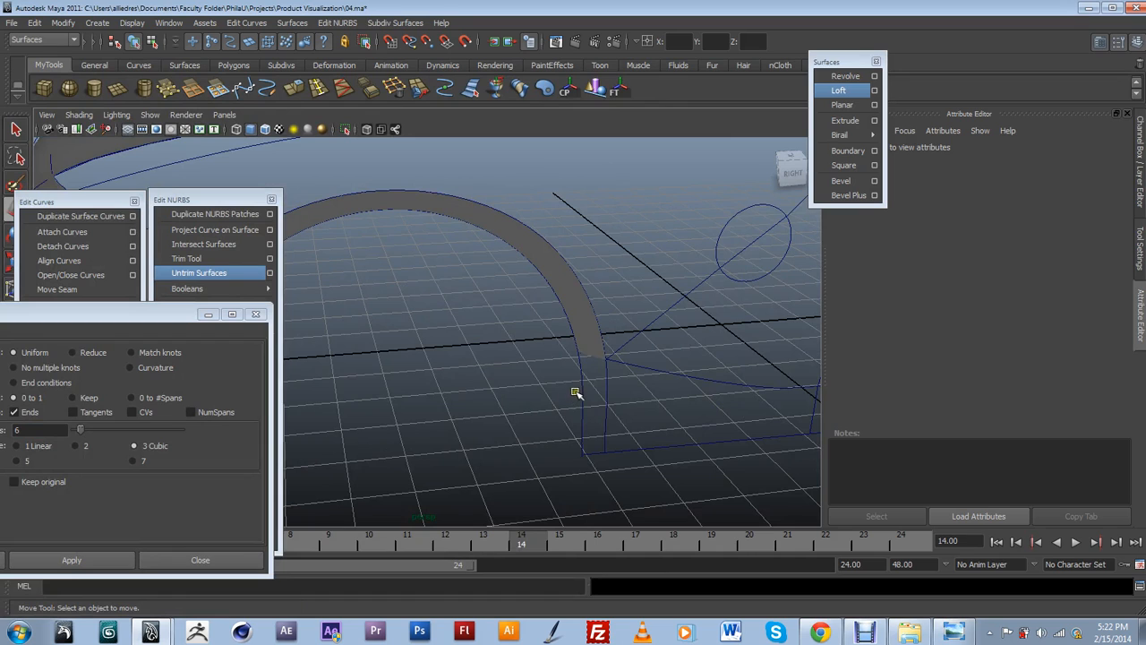
click(581, 394)
click(605, 394)
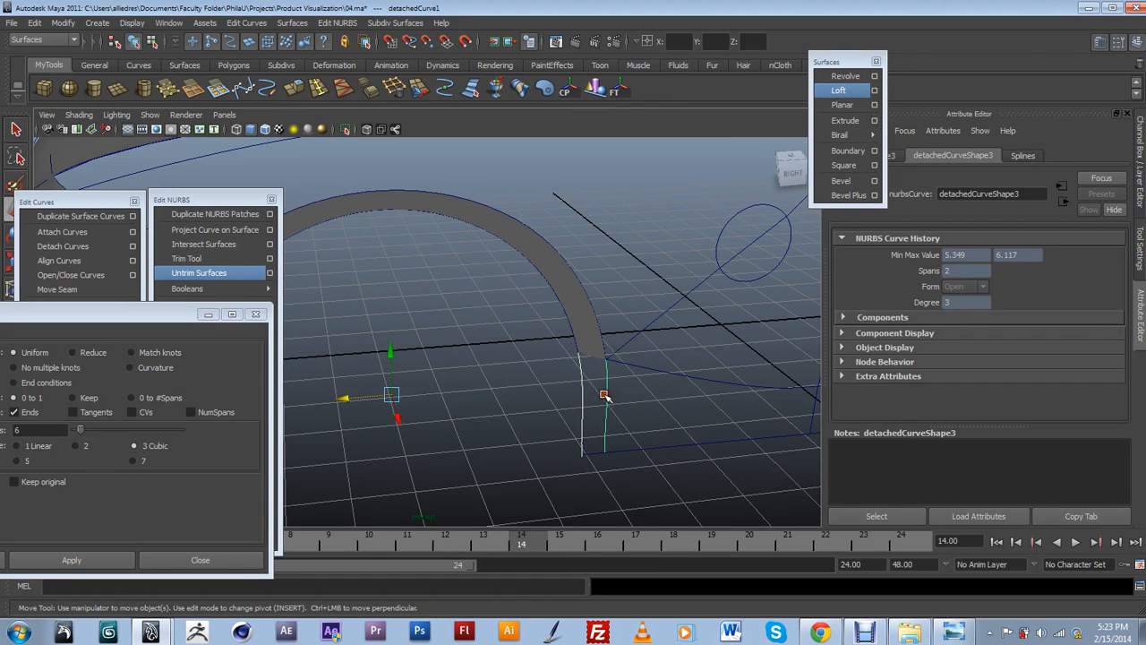
click(853, 92)
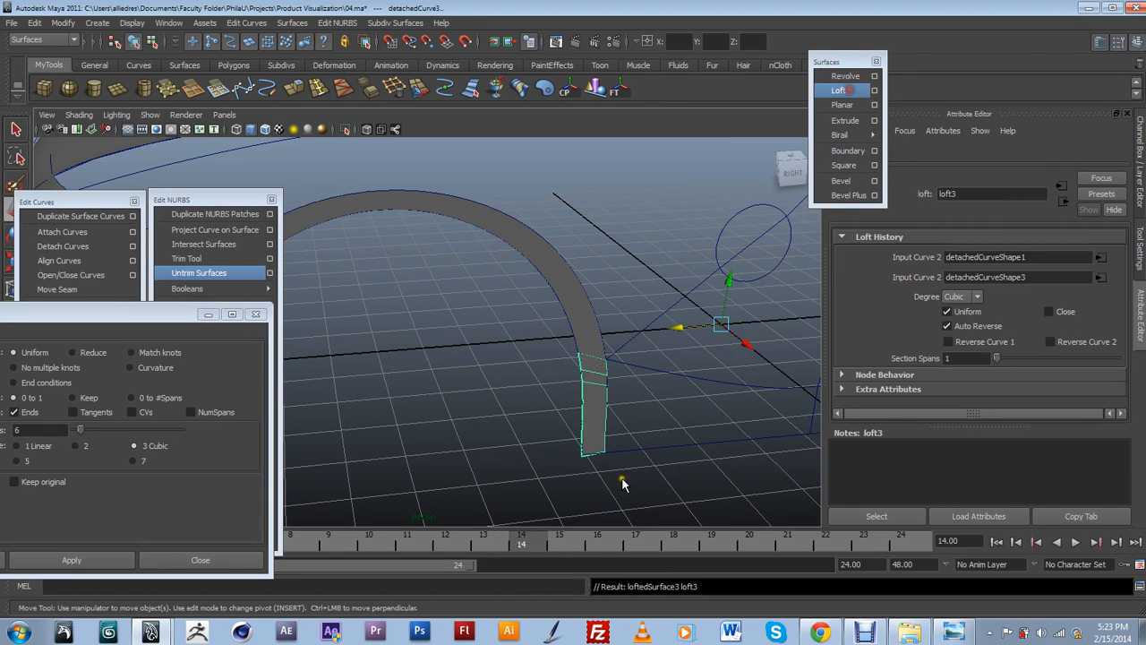
click(654, 420)
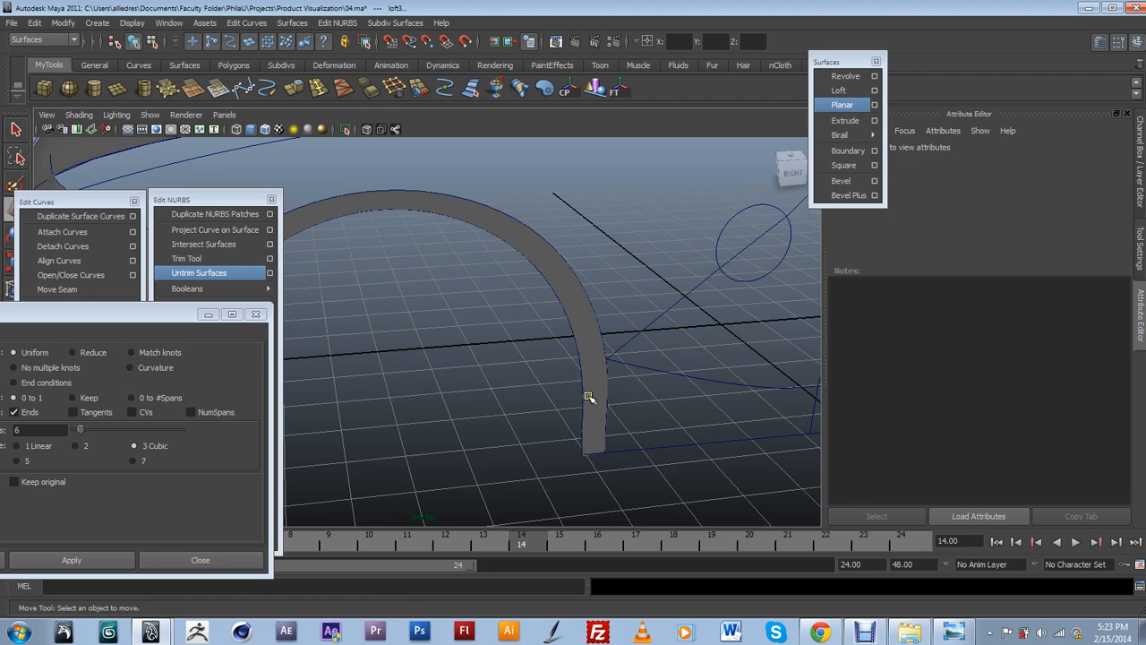
click(589, 394)
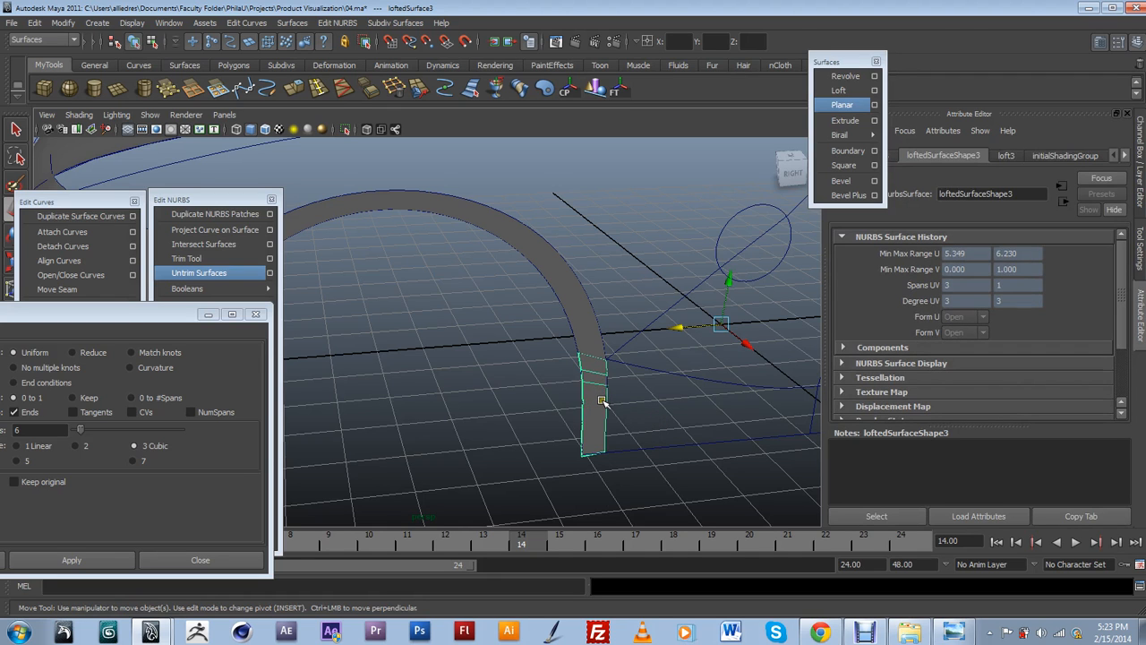
scroll(655, 420, down, 5)
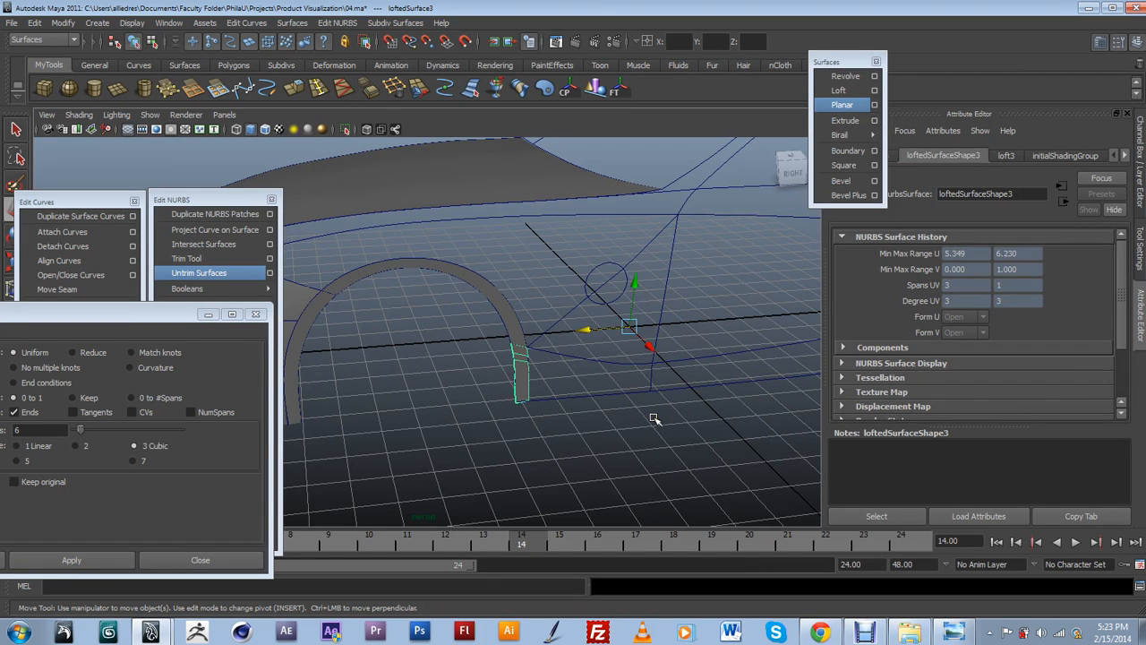
scroll(640, 417, up, 2)
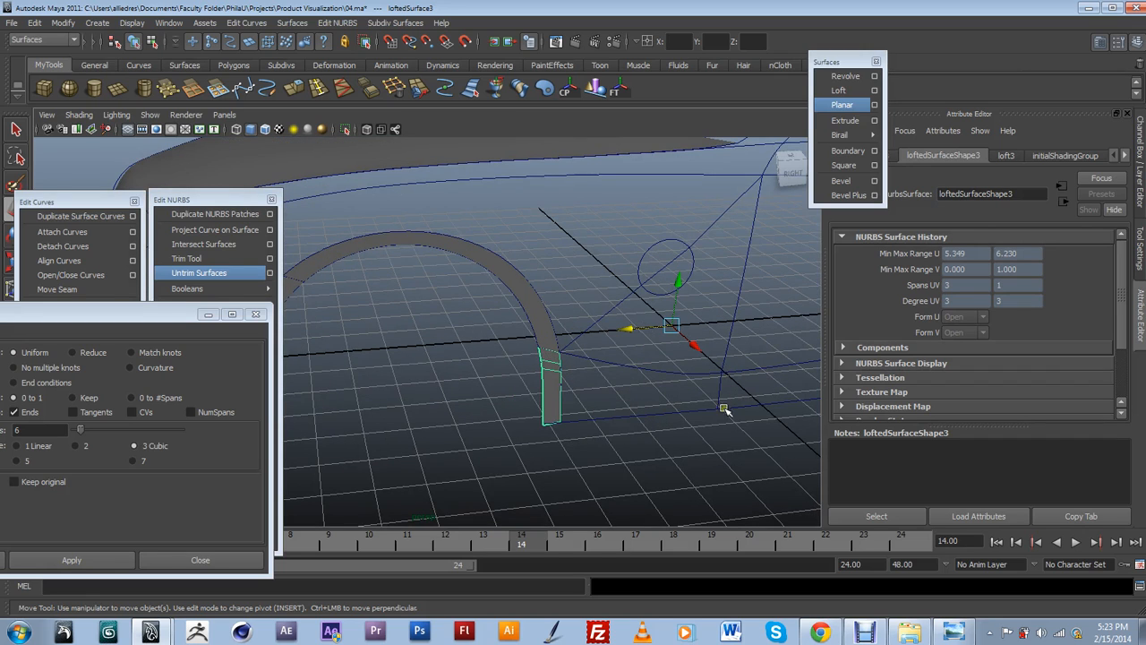
click(653, 435)
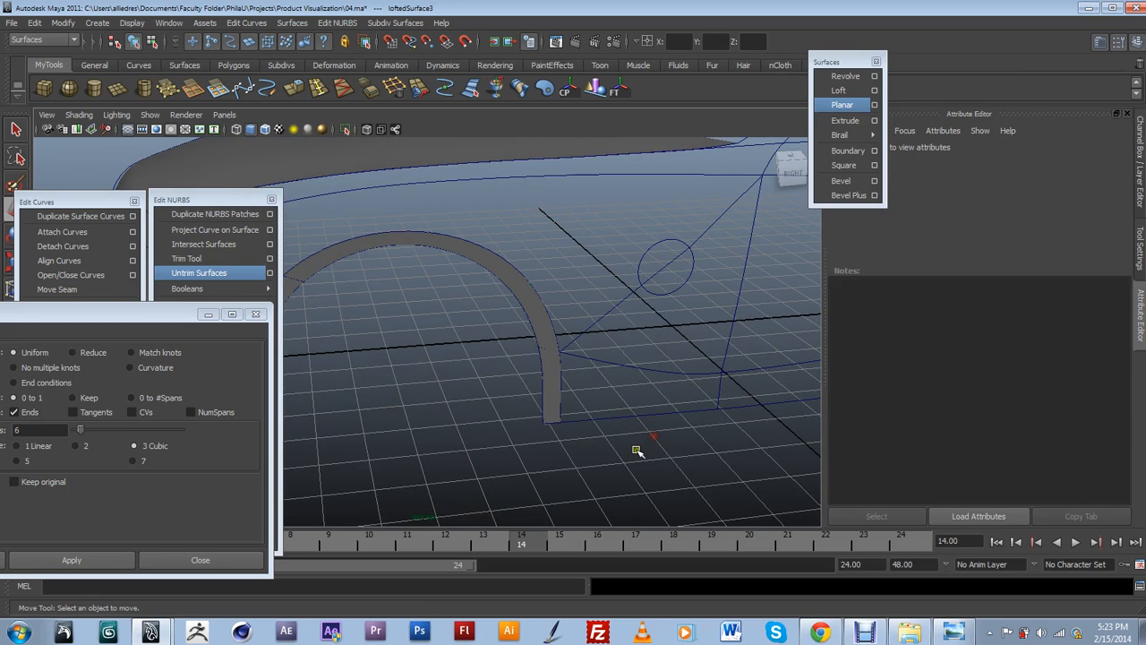
Compare the spans of the windshield base curve along the hood's rear edge and the windshield's top curve.
alt+drag(636, 451, 683, 399)
scroll(601, 381, up, 5)
alt+drag(600, 382, 468, 333)
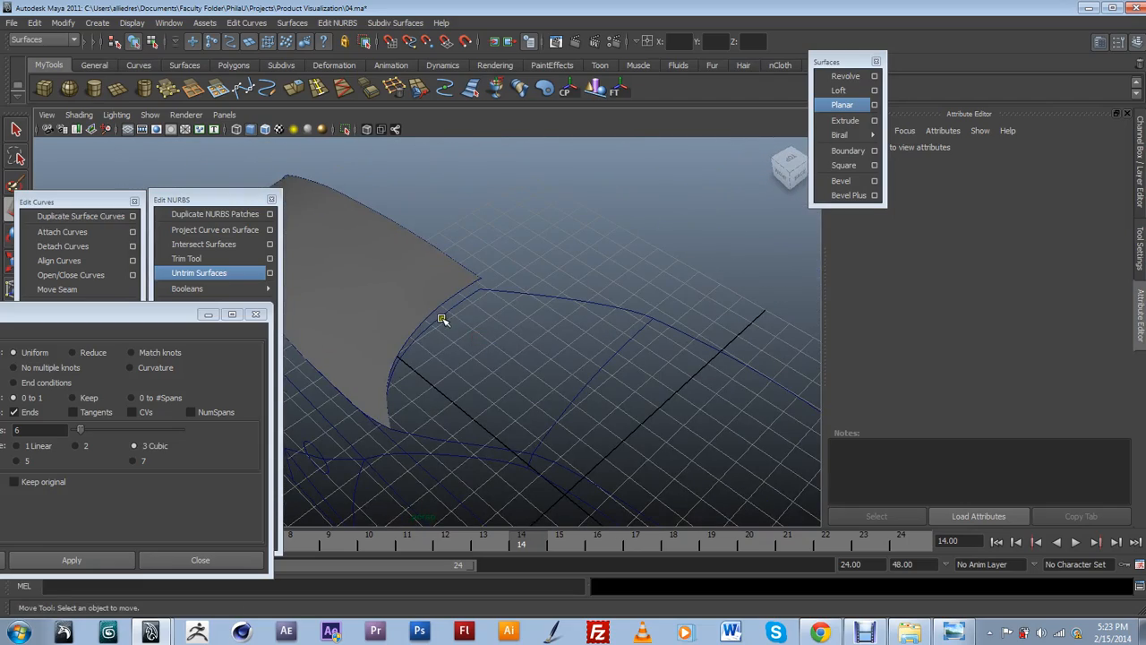
click(442, 320)
alt+drag(495, 417, 588, 414)
click(670, 237)
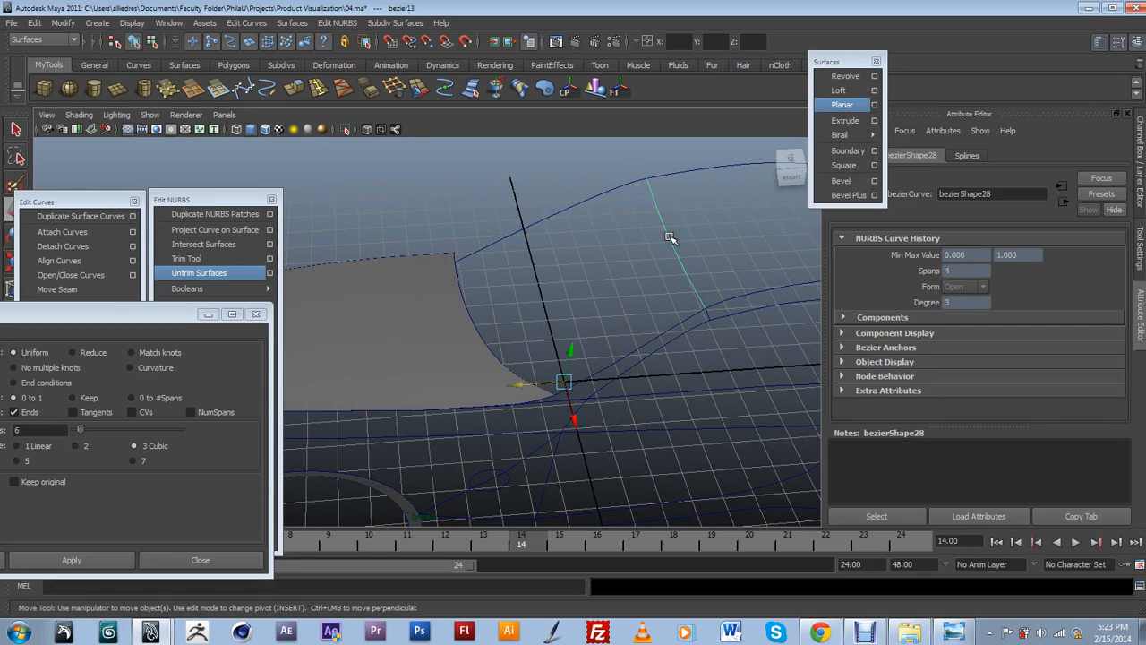
alt+drag(618, 277, 488, 283)
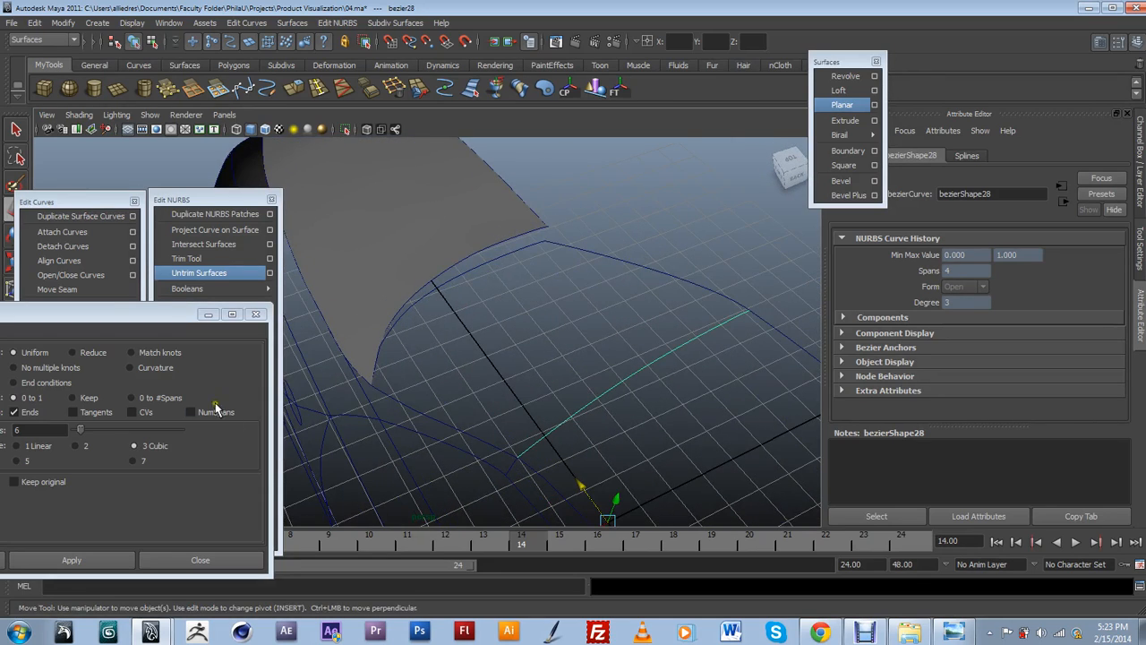
Try to rebuild the windshield base curve as a uniform cubic curve with 6 spans.
drag(147, 319, 200, 308)
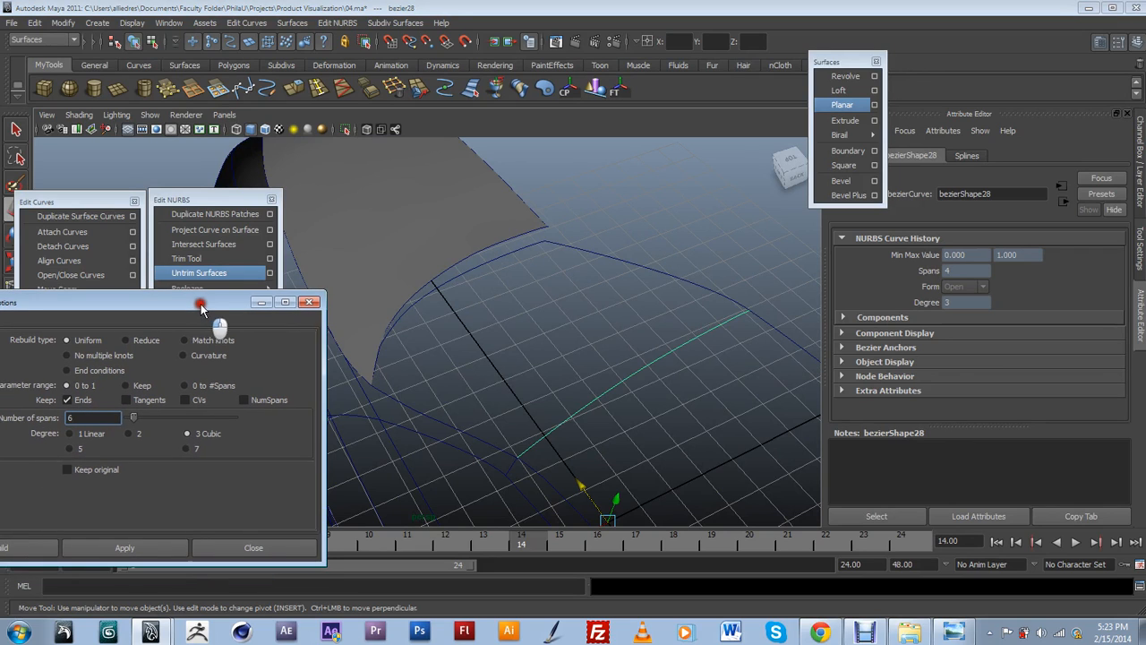
click(455, 278)
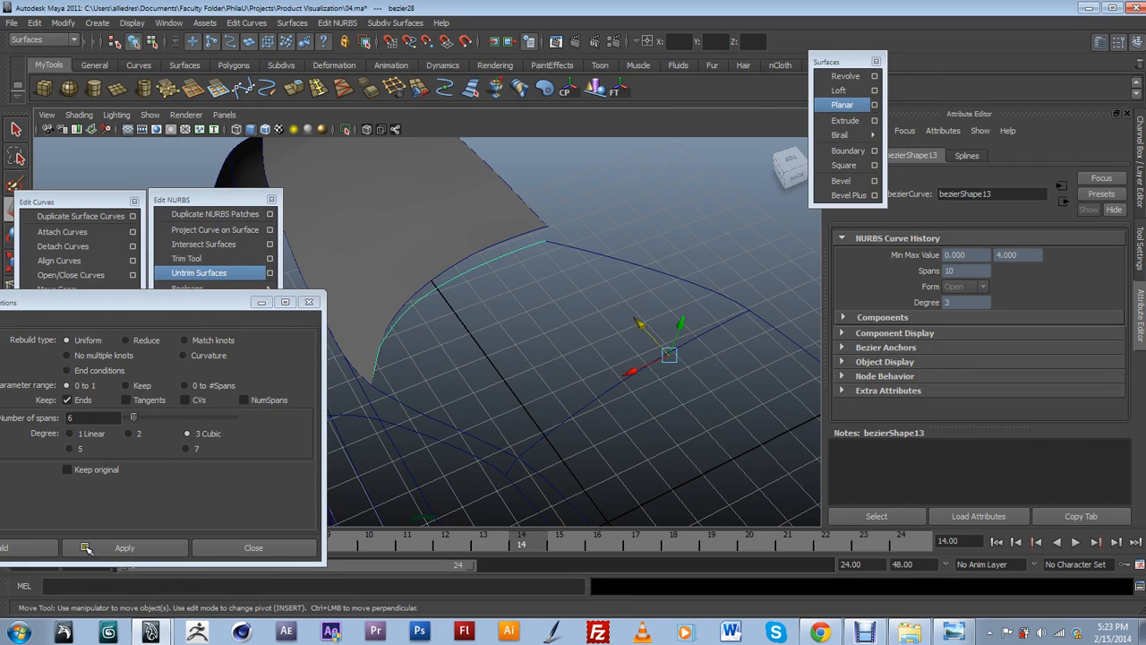
click(83, 548)
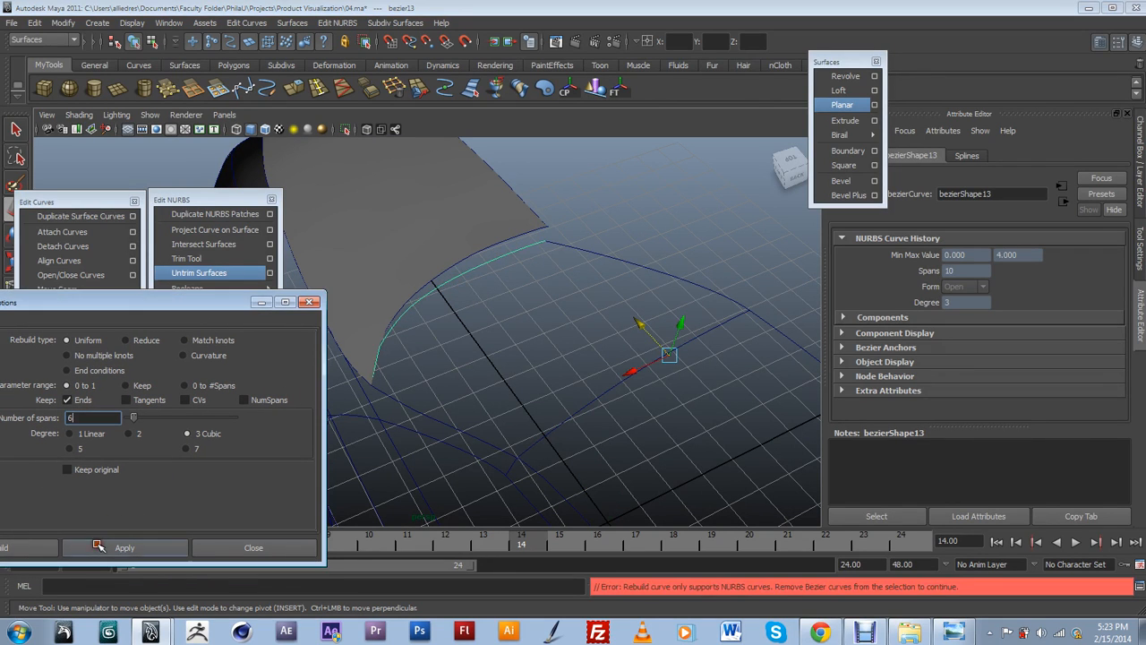
Convert the windshield's base and top Bezier curves to NURBS curves and rebuild both as uniform cubic curves with 6 spans.
click(495, 257)
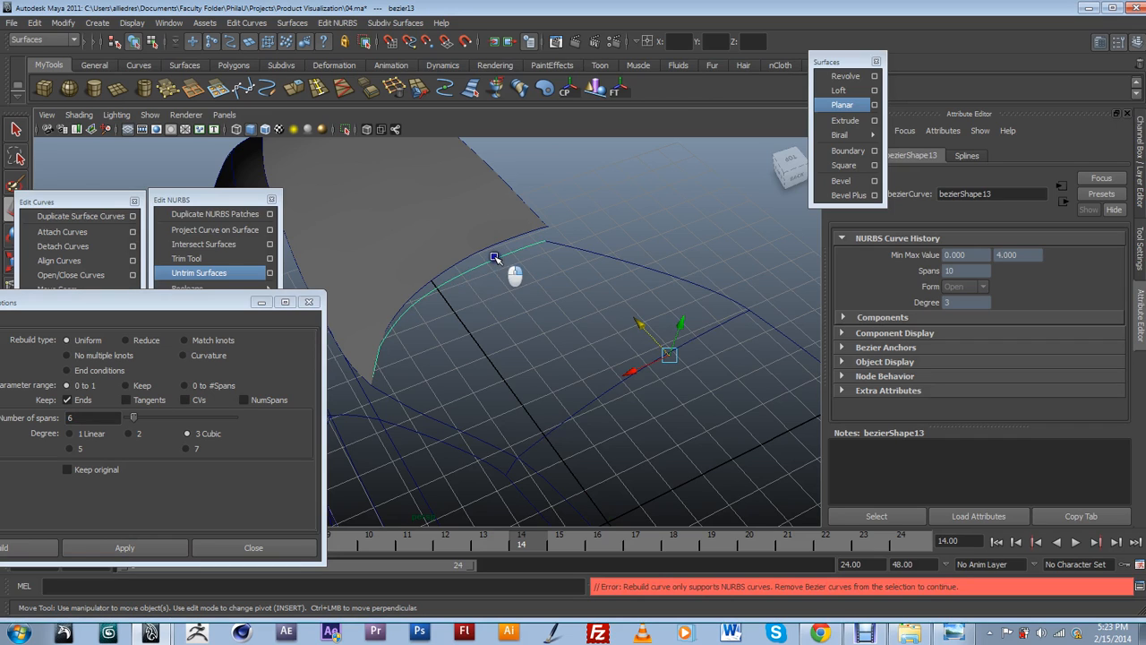
click(624, 374)
click(668, 402)
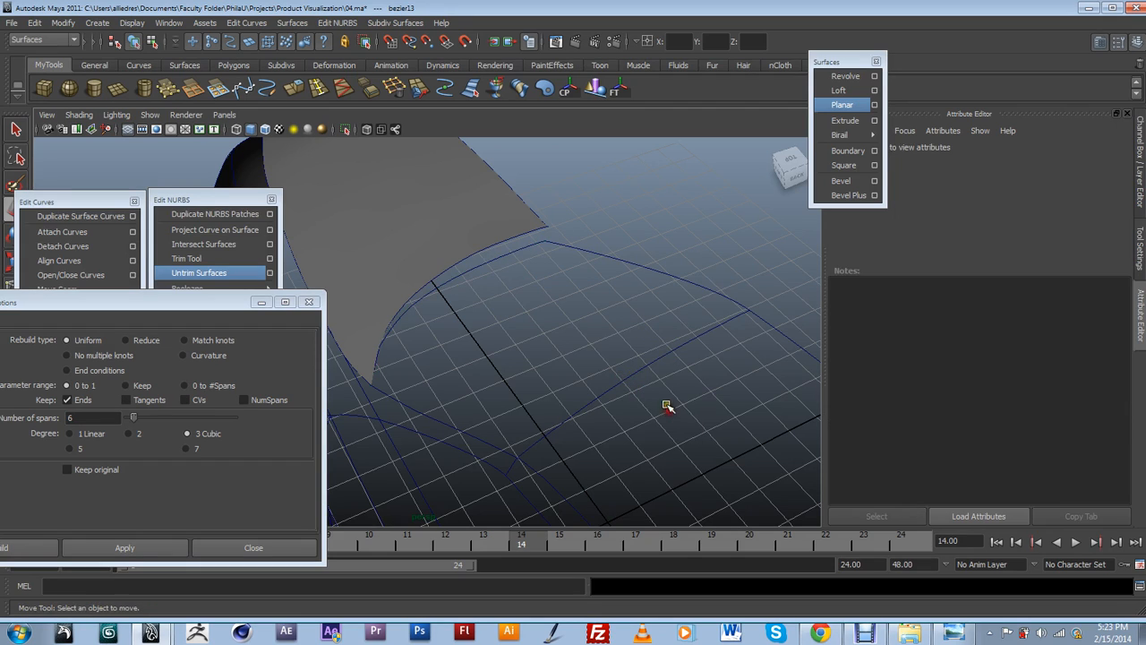
click(640, 371)
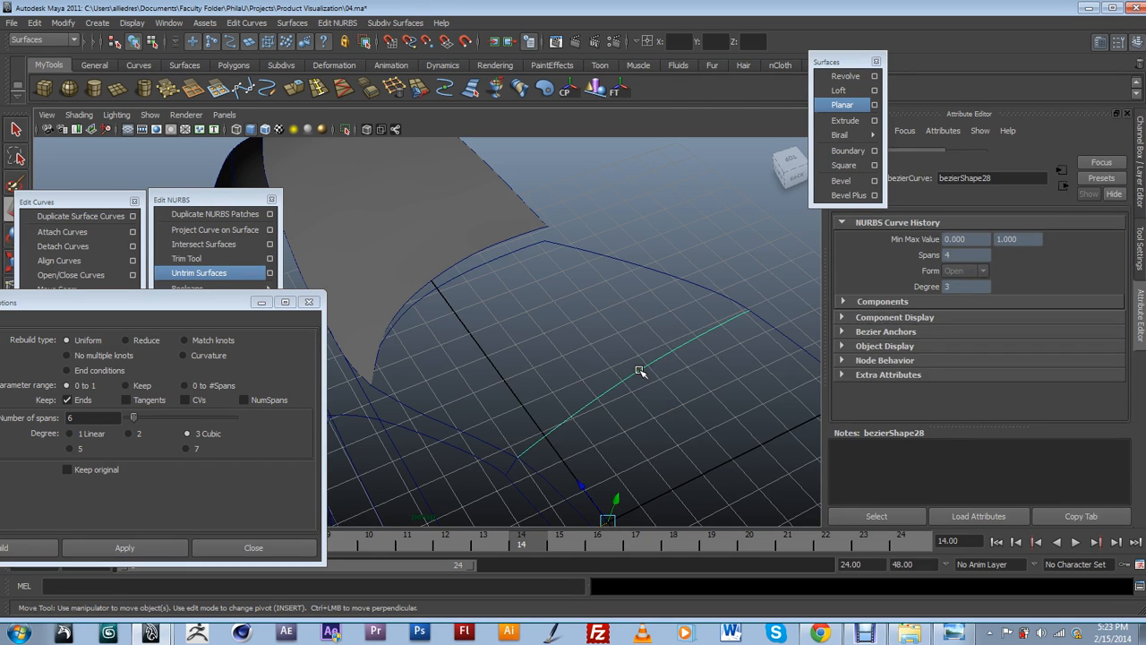
click(640, 370)
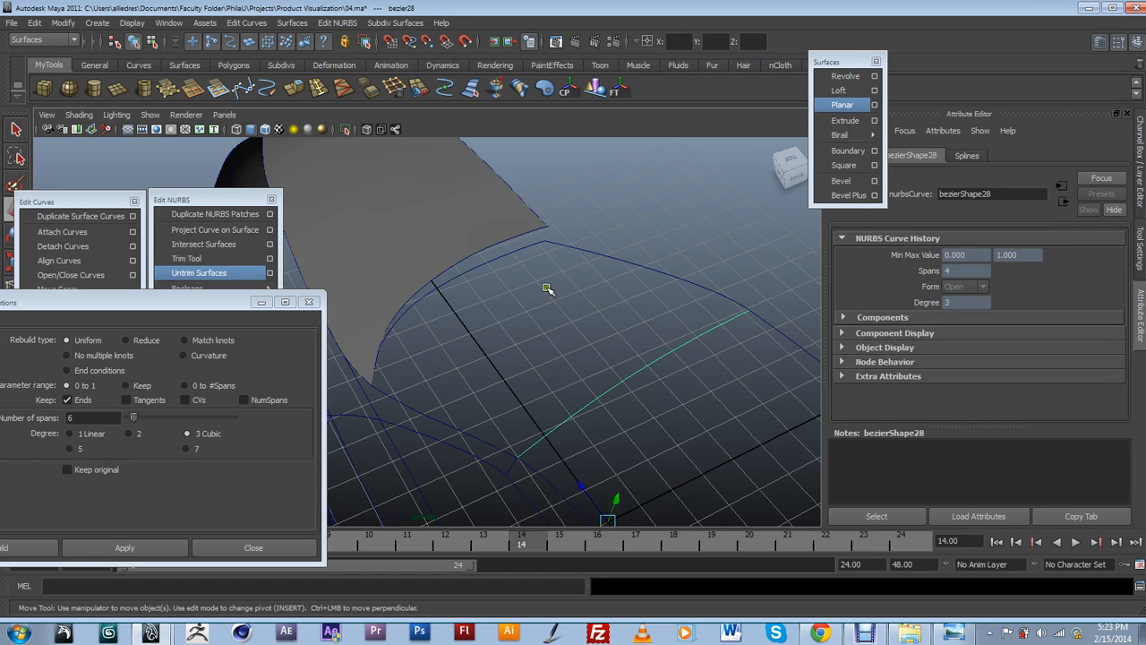
click(484, 259)
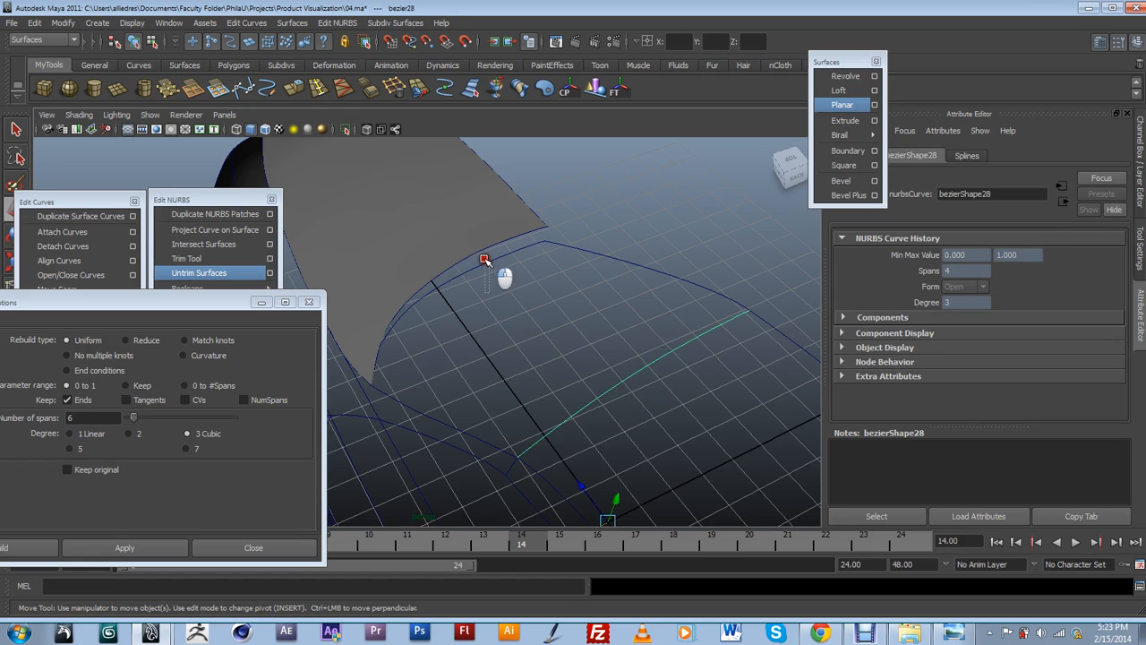
click(125, 547)
Edit the rebuilt windshield base curve in the top view, adjusting a control vertex near the car's centreline beside the hood's rear edge.
alt+drag(499, 419, 468, 312)
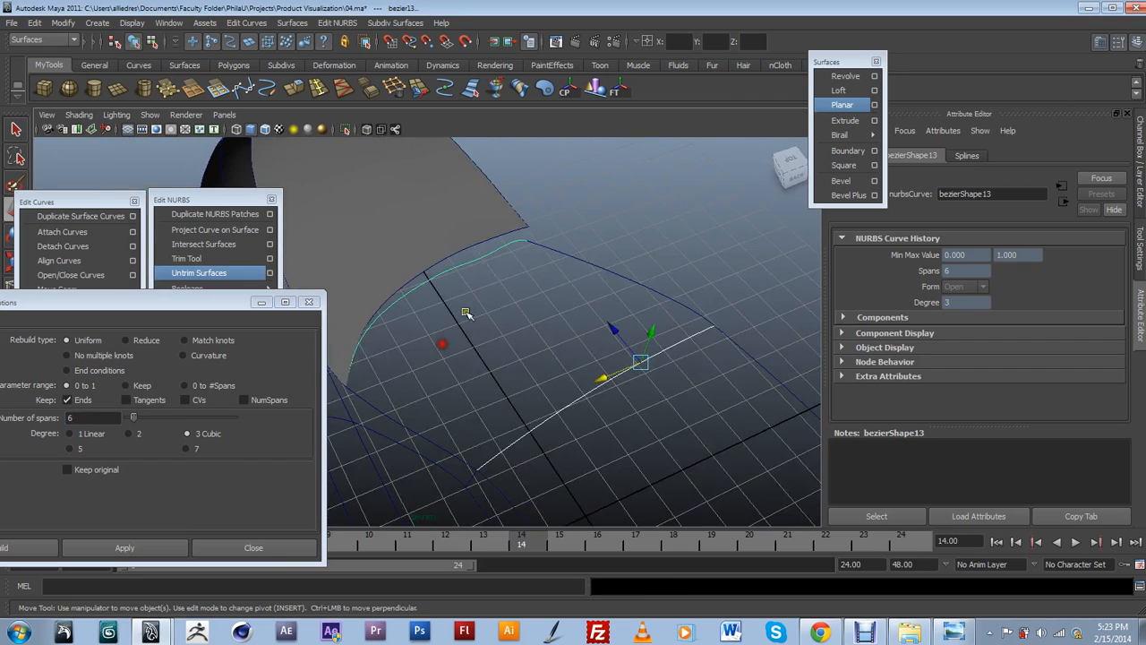
alt+drag(473, 271, 492, 296)
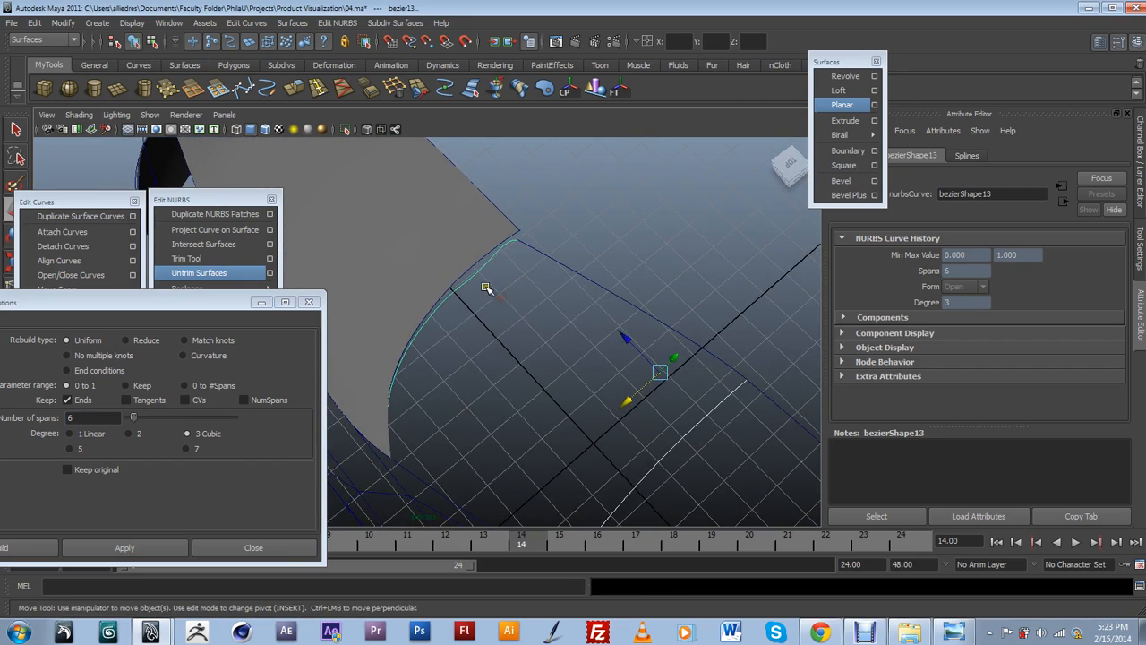
click(486, 287)
click(478, 273)
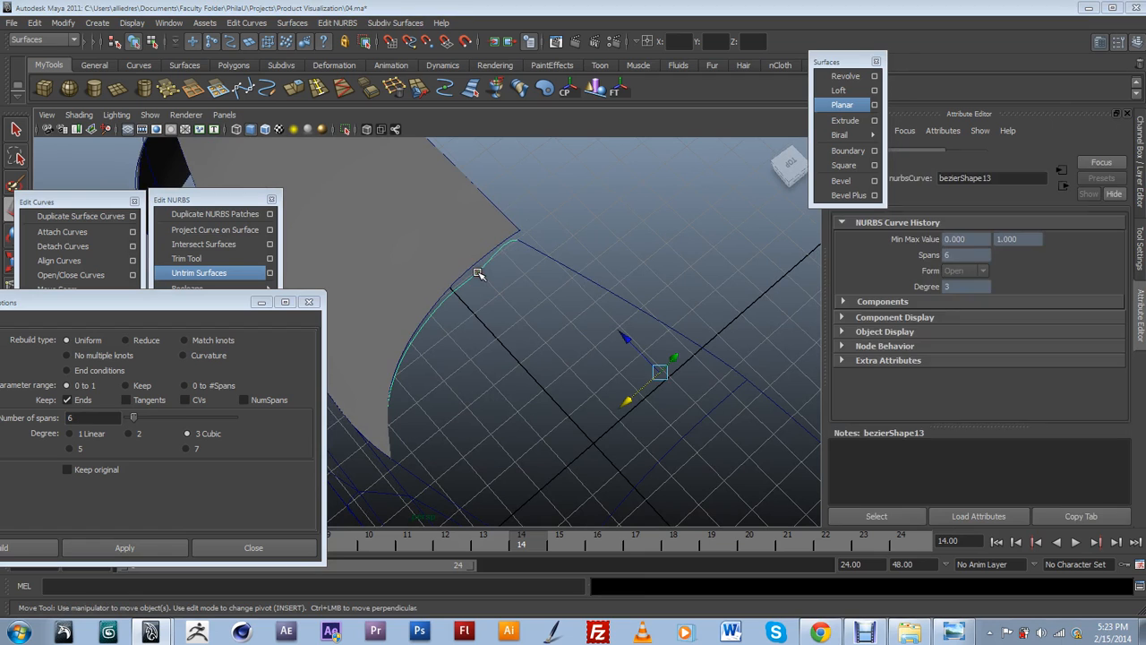
right_click(478, 273)
drag(475, 272, 436, 273)
scroll(437, 273, up, 6)
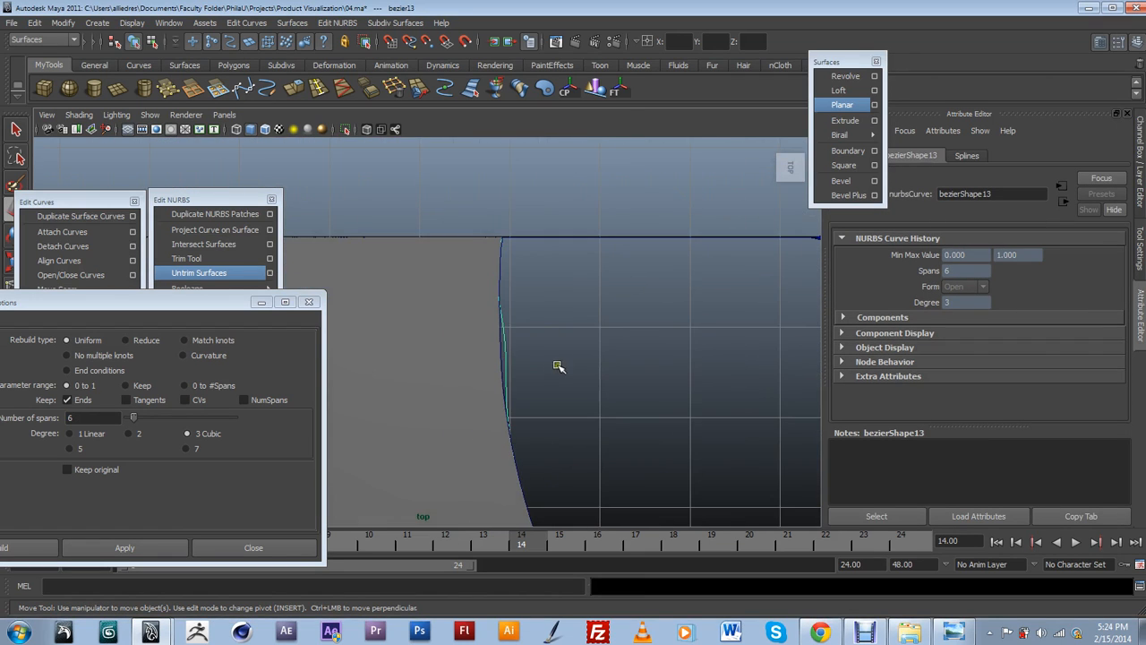
click(512, 371)
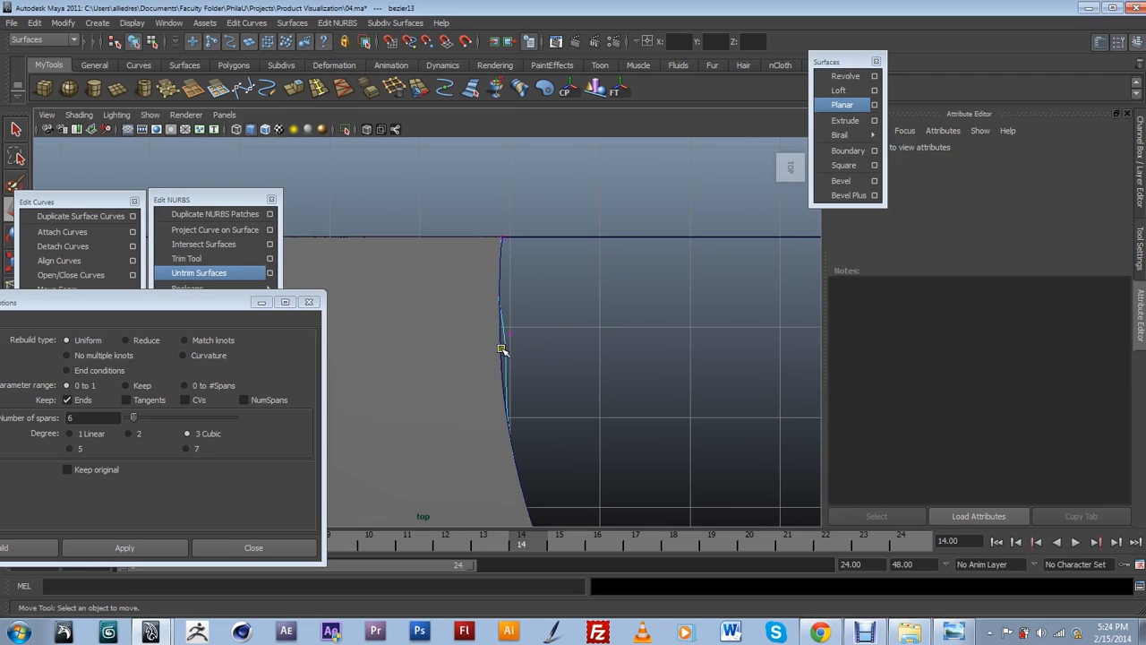
click(502, 349)
drag(484, 334, 609, 301)
Examine the upper and lower curves running from the hood corner along the windshield pillar and roof side.
scroll(516, 339, down, 6)
scroll(514, 338, up, 1)
alt+middle_drag(609, 300, 566, 378)
click(560, 352)
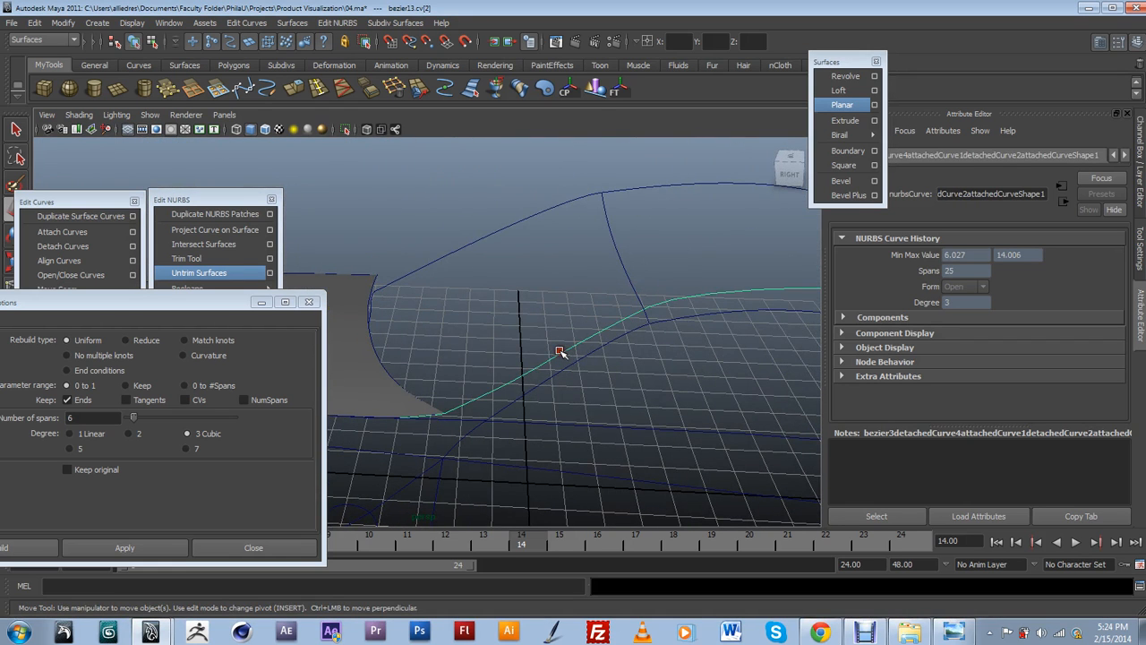
alt+drag(524, 419, 648, 202)
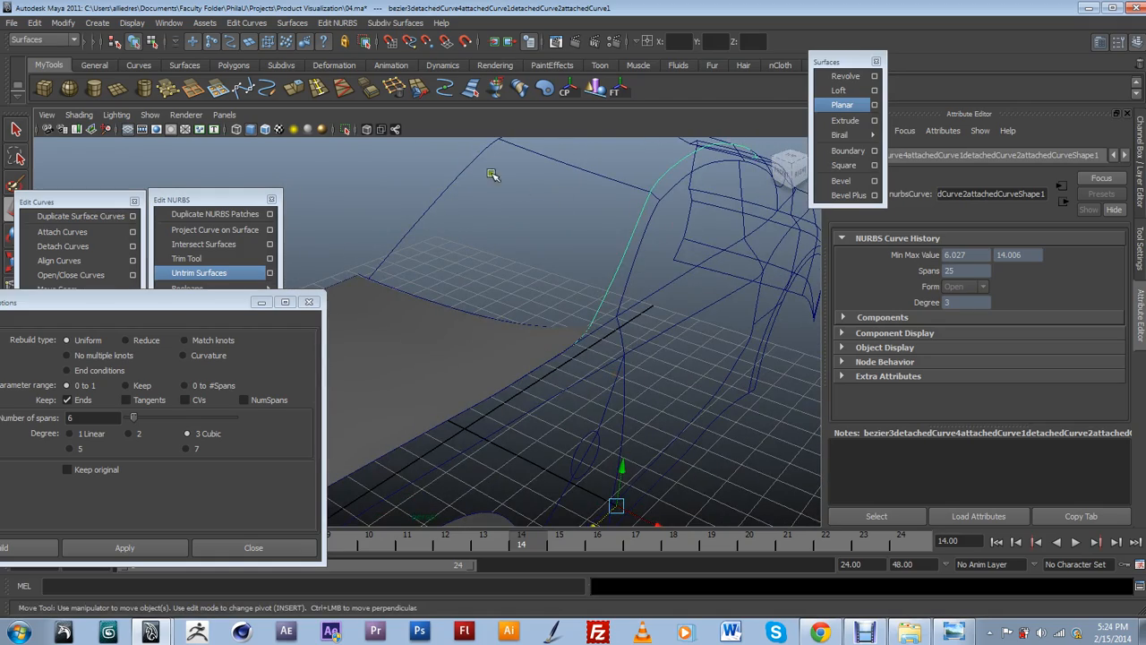
alt+drag(500, 194, 570, 284)
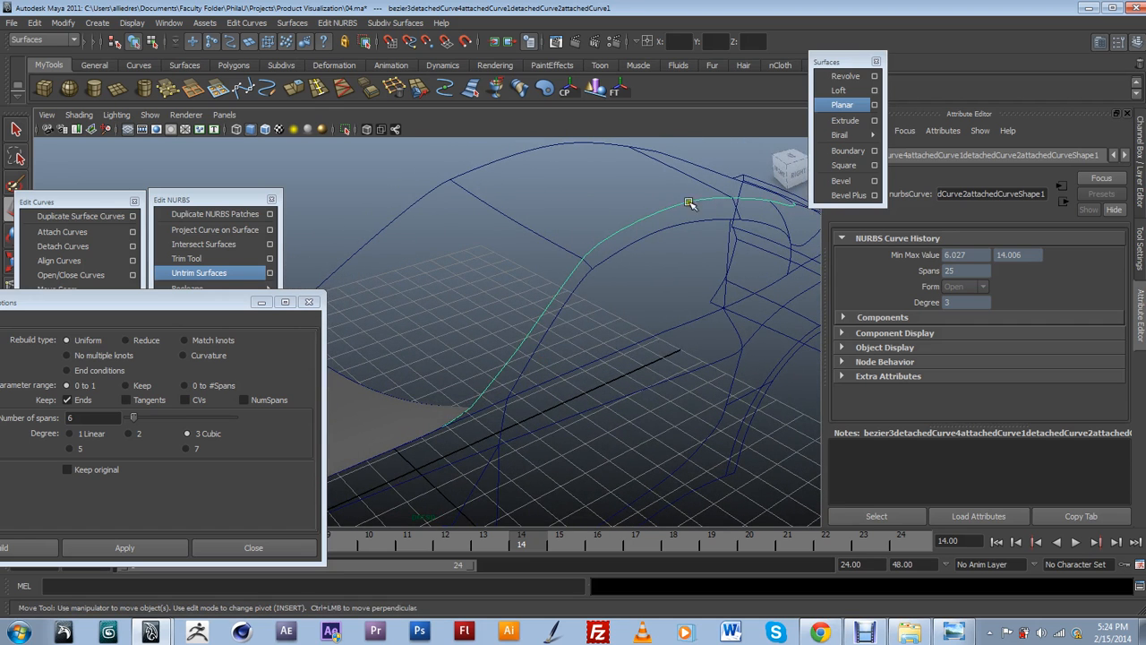
click(534, 349)
shift+click(525, 344)
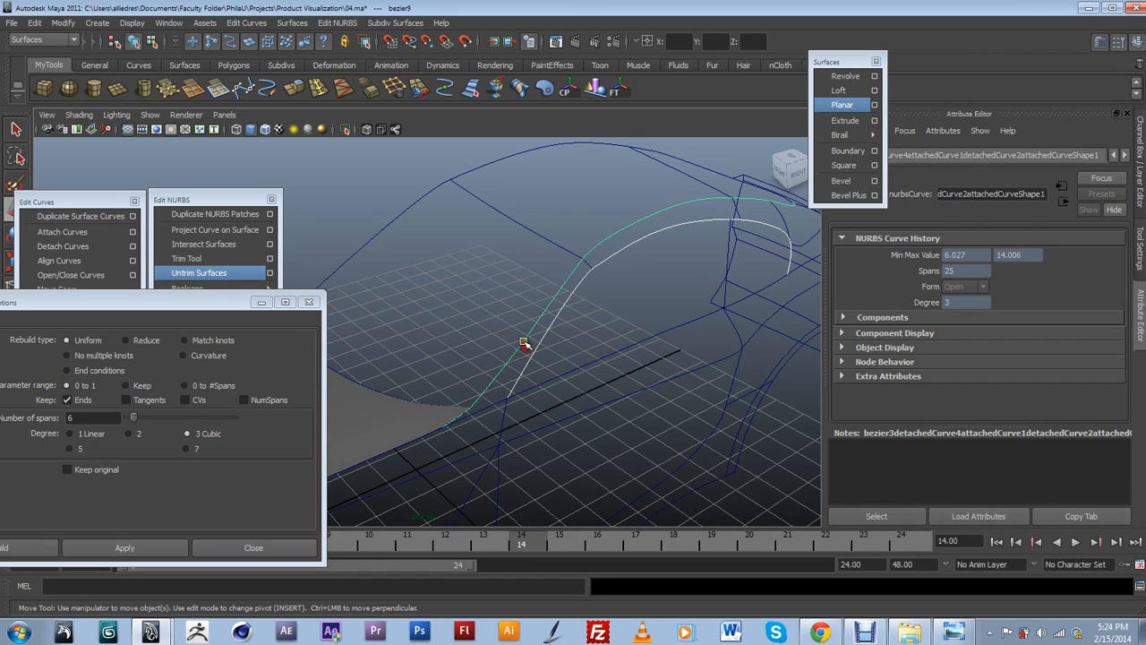
click(516, 282)
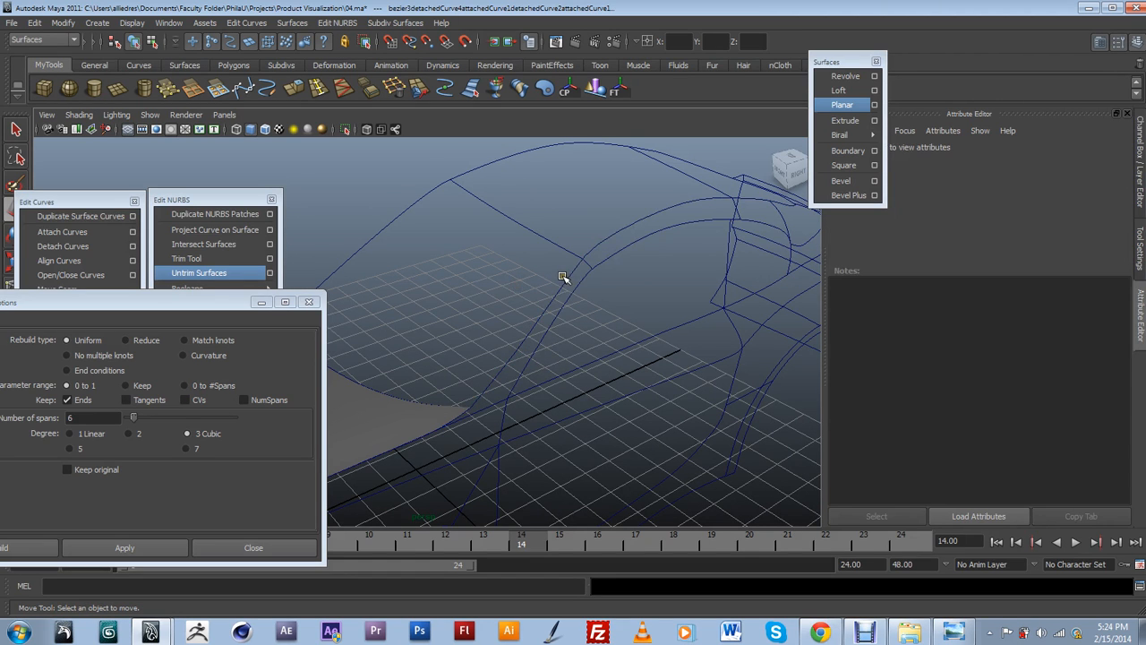
scroll(558, 273, up, 2)
scroll(558, 278, up, 2)
scroll(561, 285, down, 2)
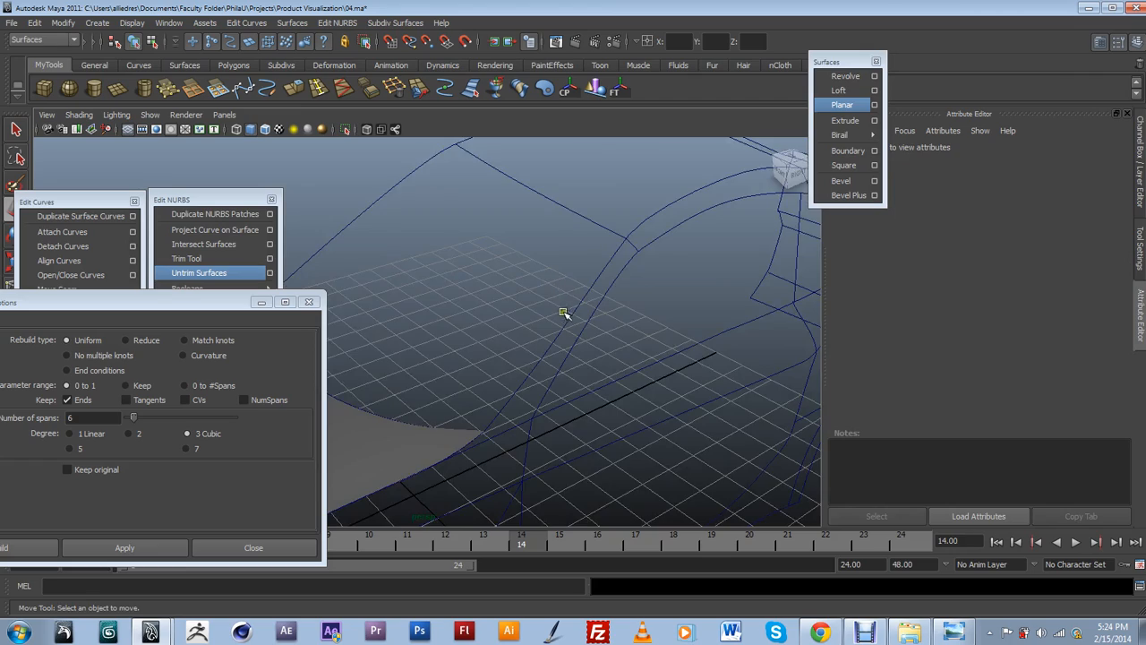
alt+drag(561, 302, 519, 307)
alt+middle_drag(520, 307, 602, 304)
Duplicate the upper windshield-pillar and roof-side curve in place, and deselect the copy.
click(617, 309)
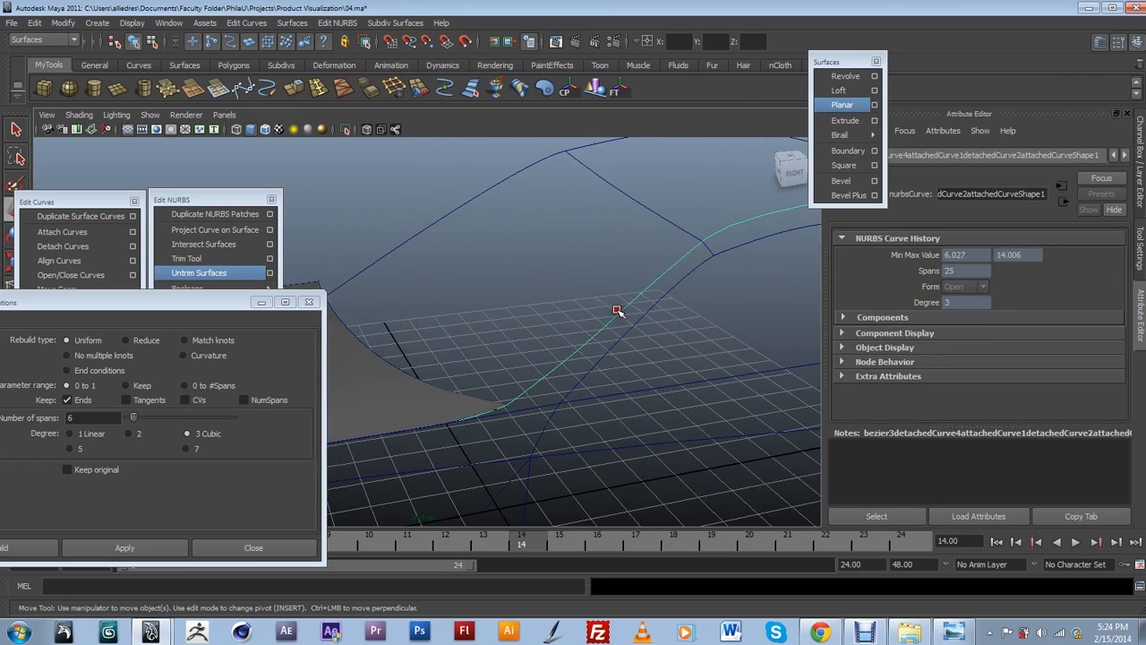
alt+drag(614, 311, 525, 396)
key(w)
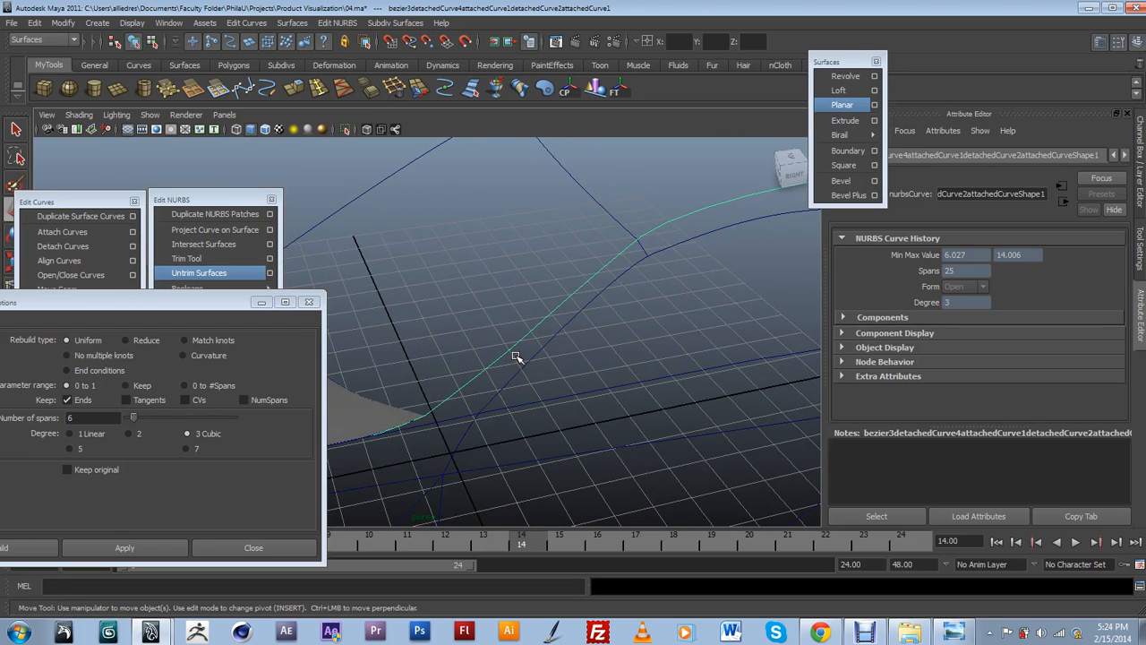
key(ctrl+d)
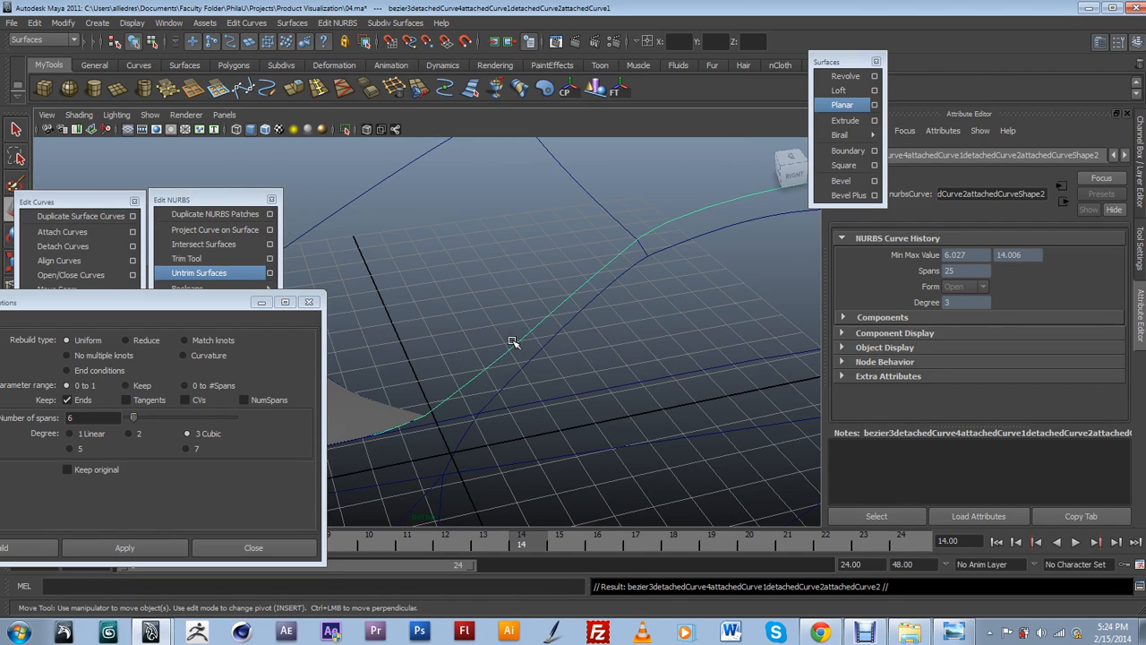
click(547, 283)
Detach the upper windshield-pillar and roof-side curve at two curve points, the windshield's top corner and the hood's rear corner.
click(565, 299)
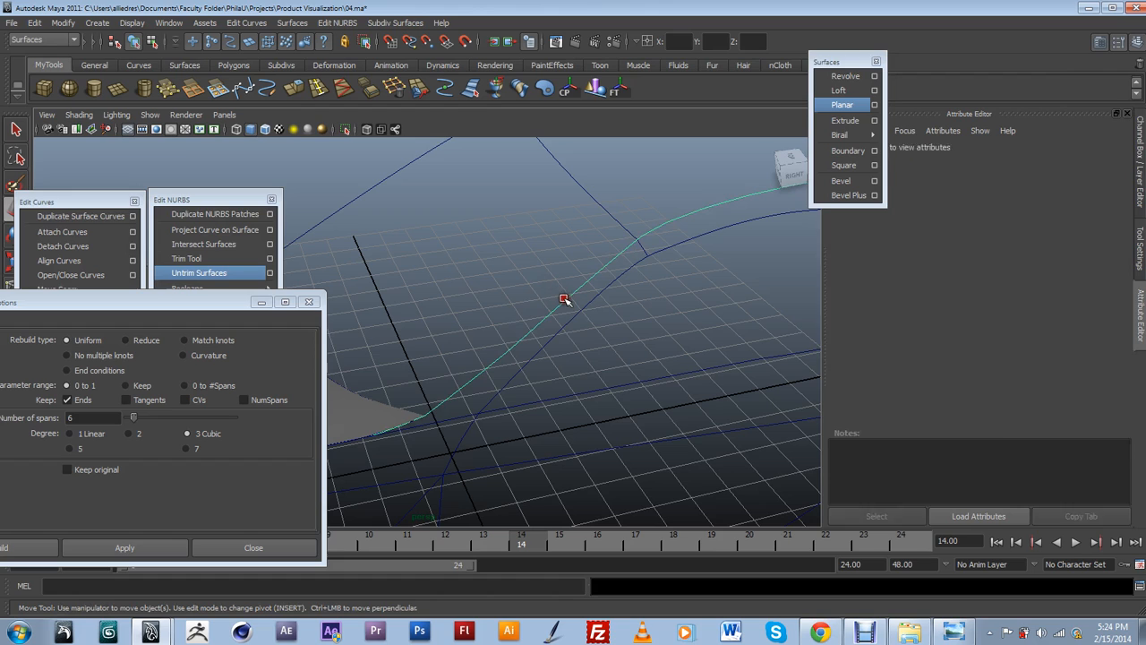
right_drag(565, 299, 560, 270)
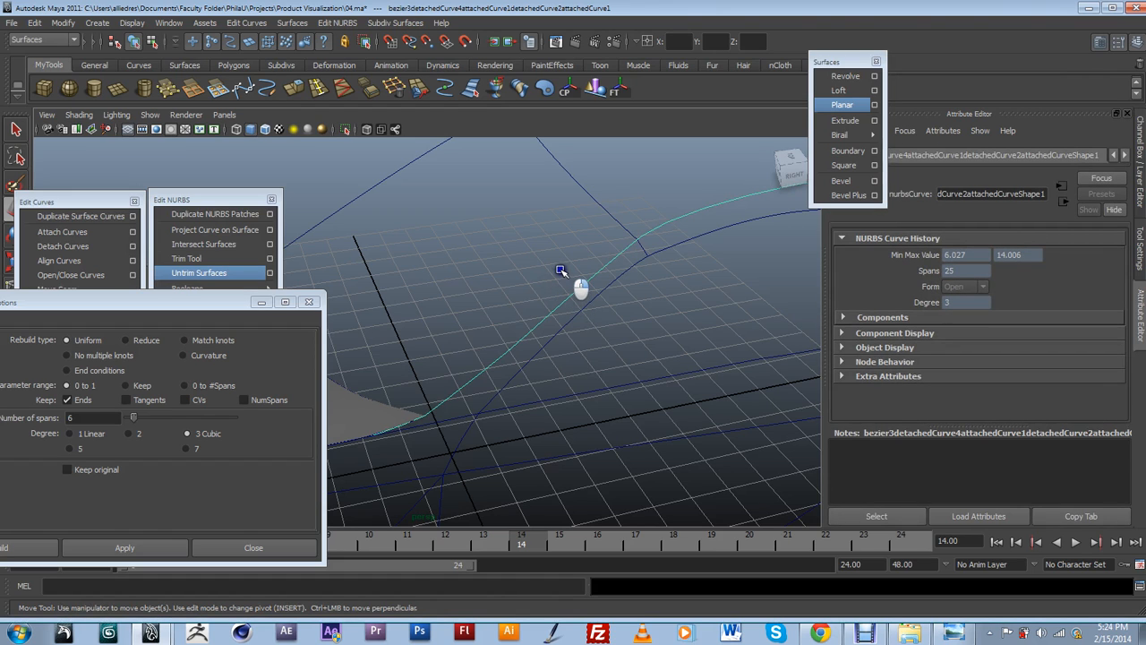
click(560, 269)
drag(617, 259, 640, 243)
alt+drag(451, 402, 317, 389)
alt+drag(435, 383, 511, 335)
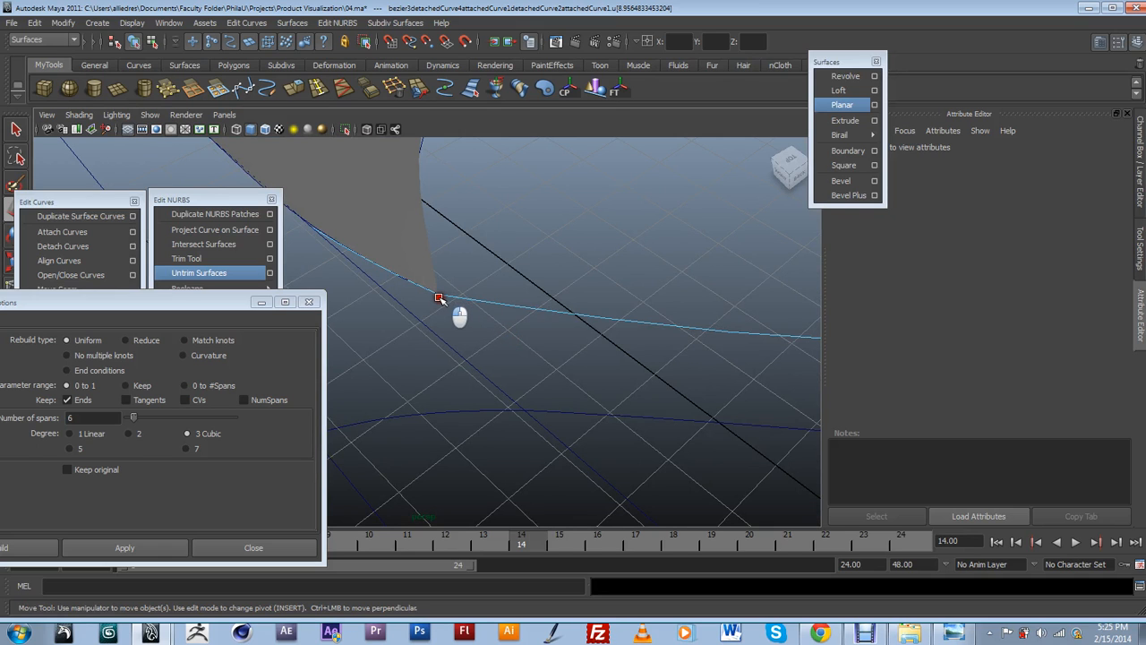
scroll(491, 343, down, 3)
alt+drag(492, 343, 591, 370)
drag(210, 302, 190, 399)
click(90, 205)
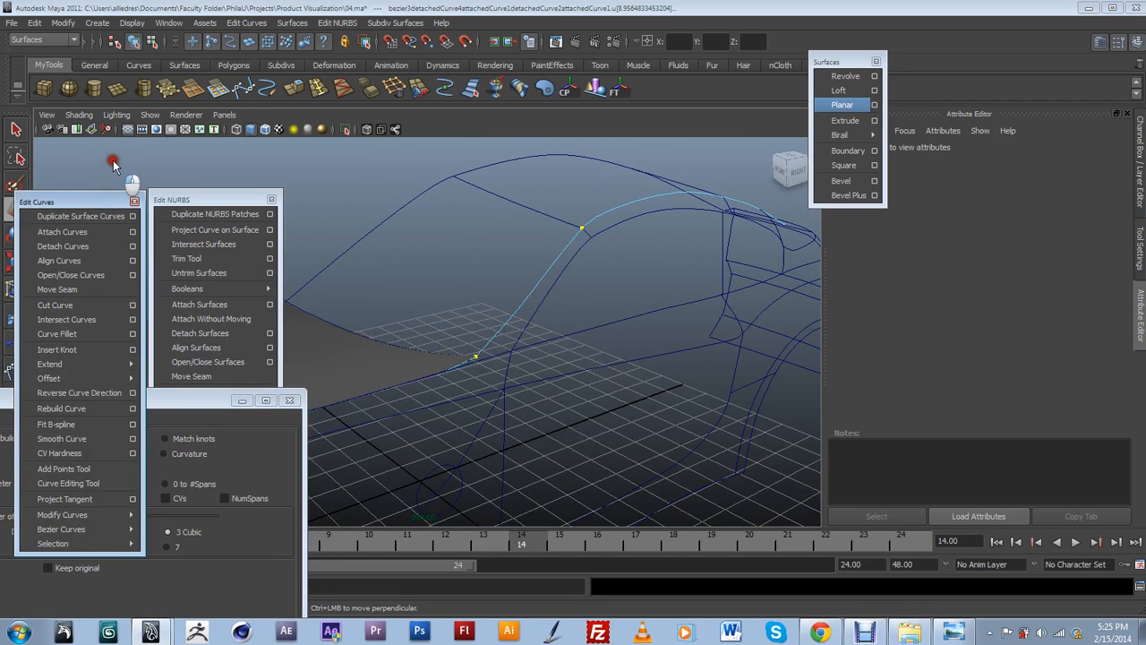
click(77, 245)
Select the undivided copy of the upper pillar and roof-side curve and create a new display layer.
alt+drag(593, 293, 577, 253)
click(571, 230)
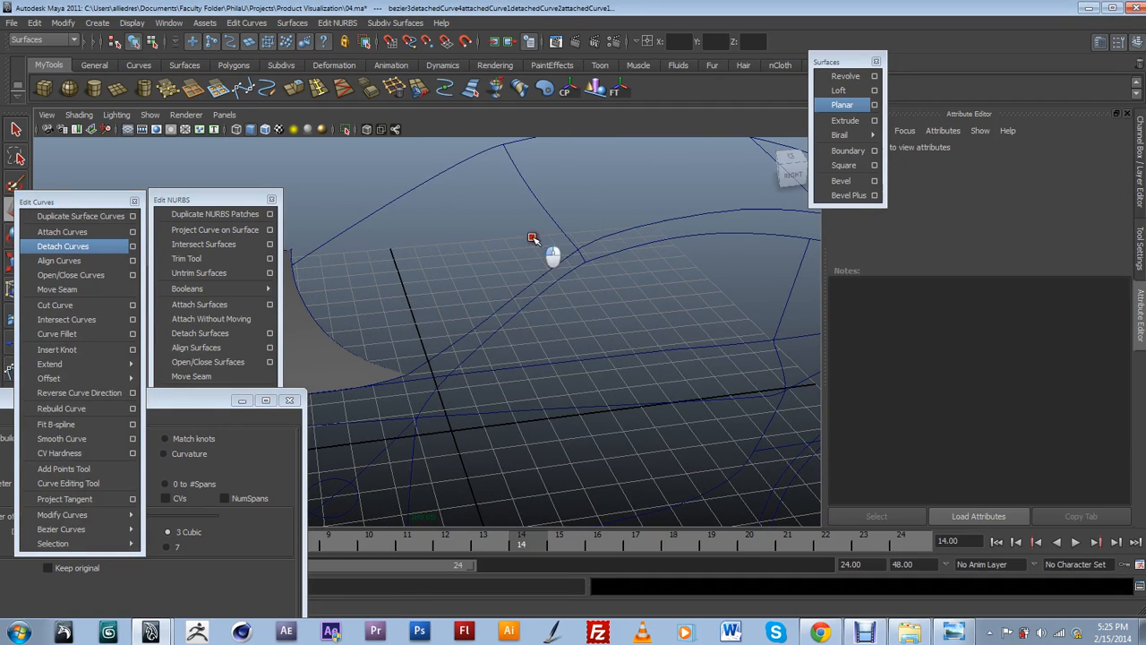
click(606, 237)
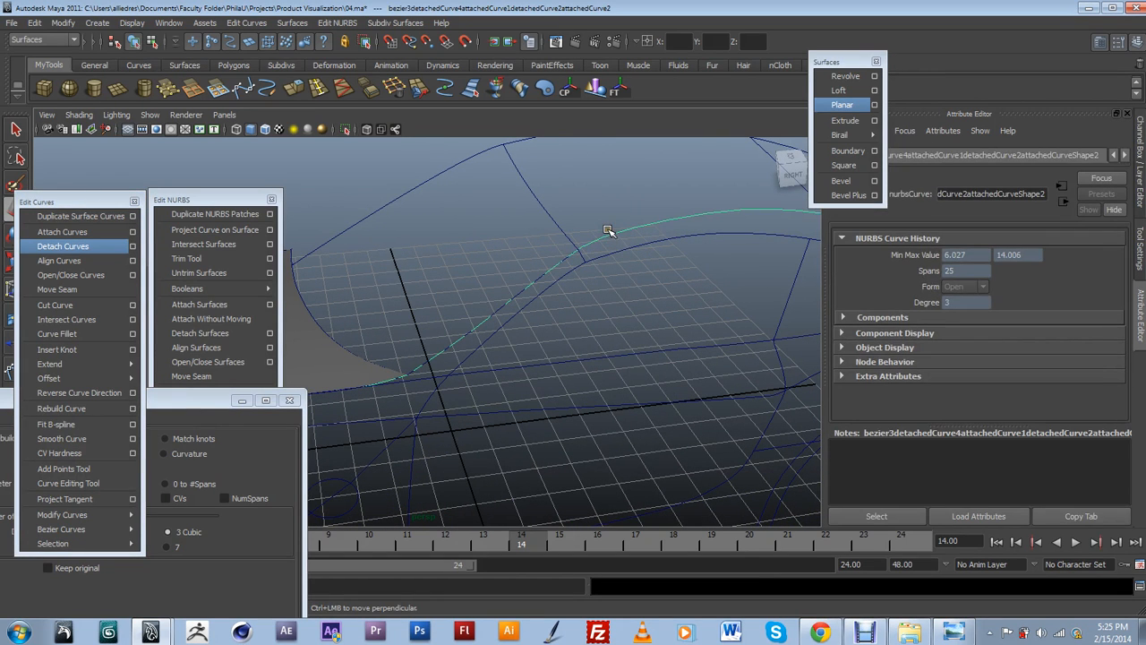
alt+drag(524, 282, 504, 310)
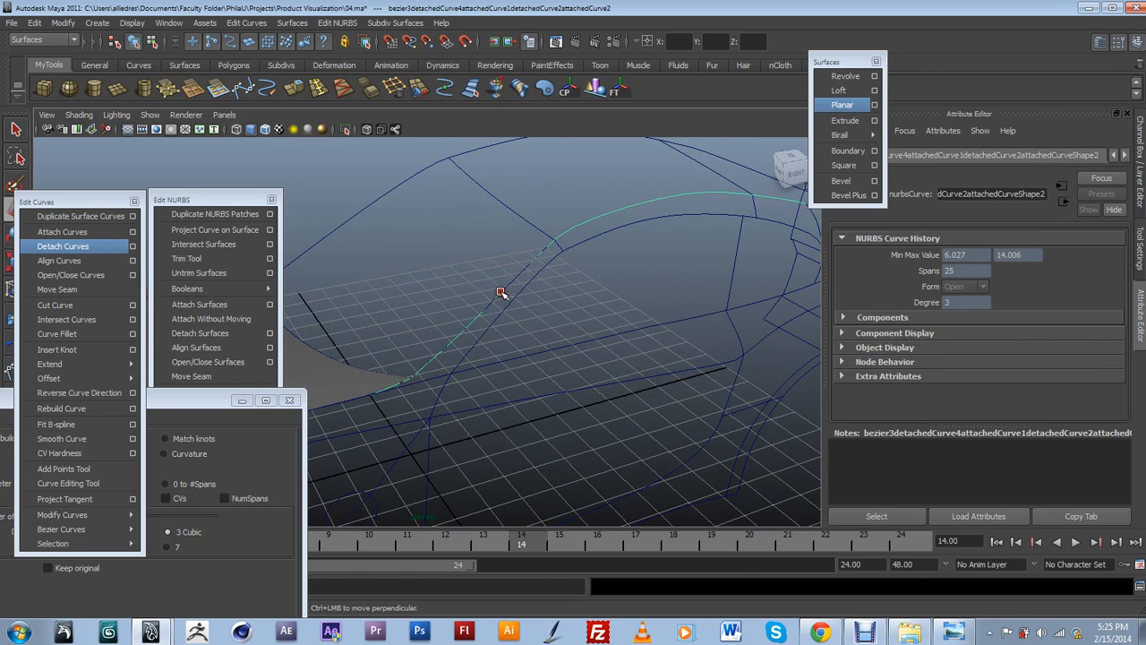
scroll(500, 307, down, 3)
alt+drag(461, 367, 499, 359)
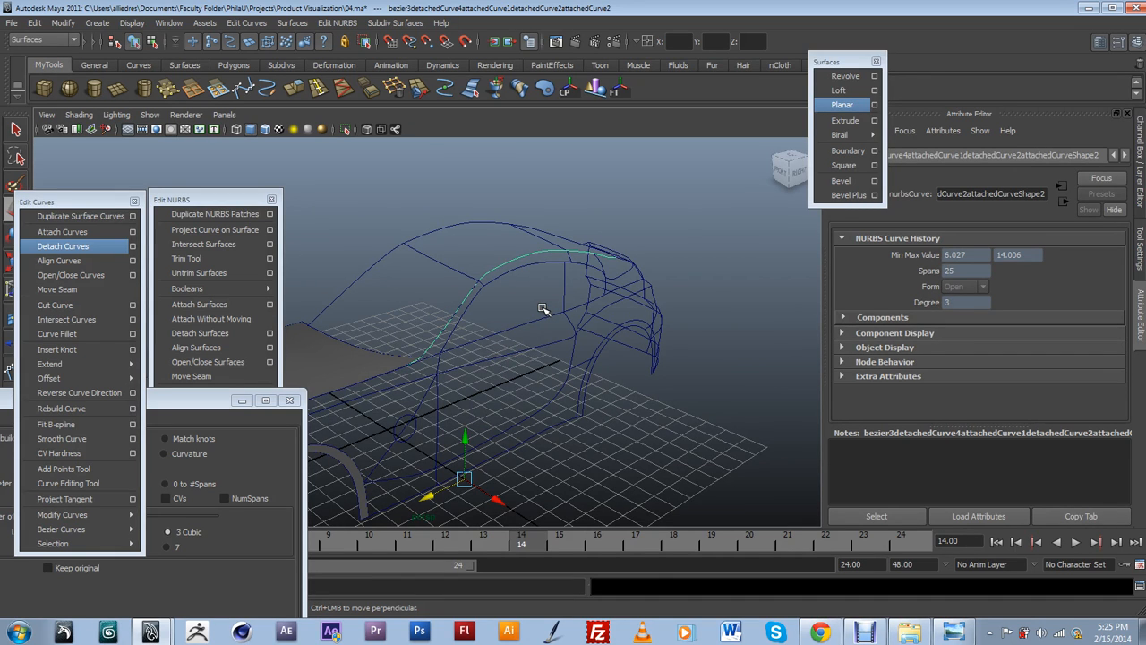
scroll(535, 301, up, 4)
alt+drag(536, 300, 558, 276)
click(1141, 184)
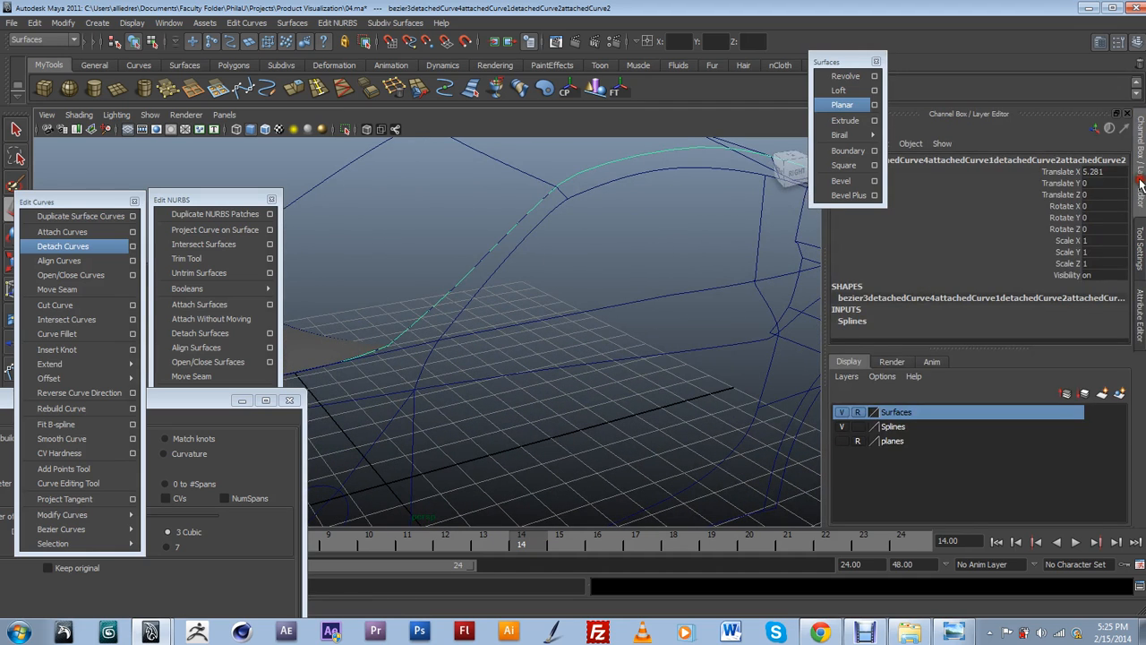
click(964, 428)
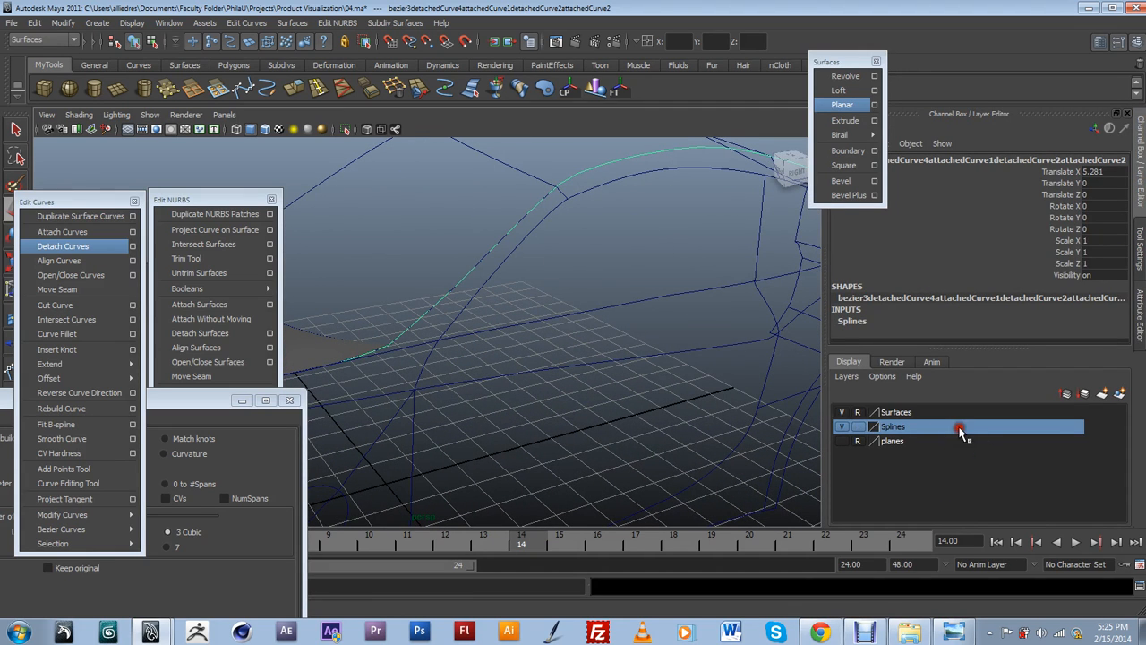
click(1119, 397)
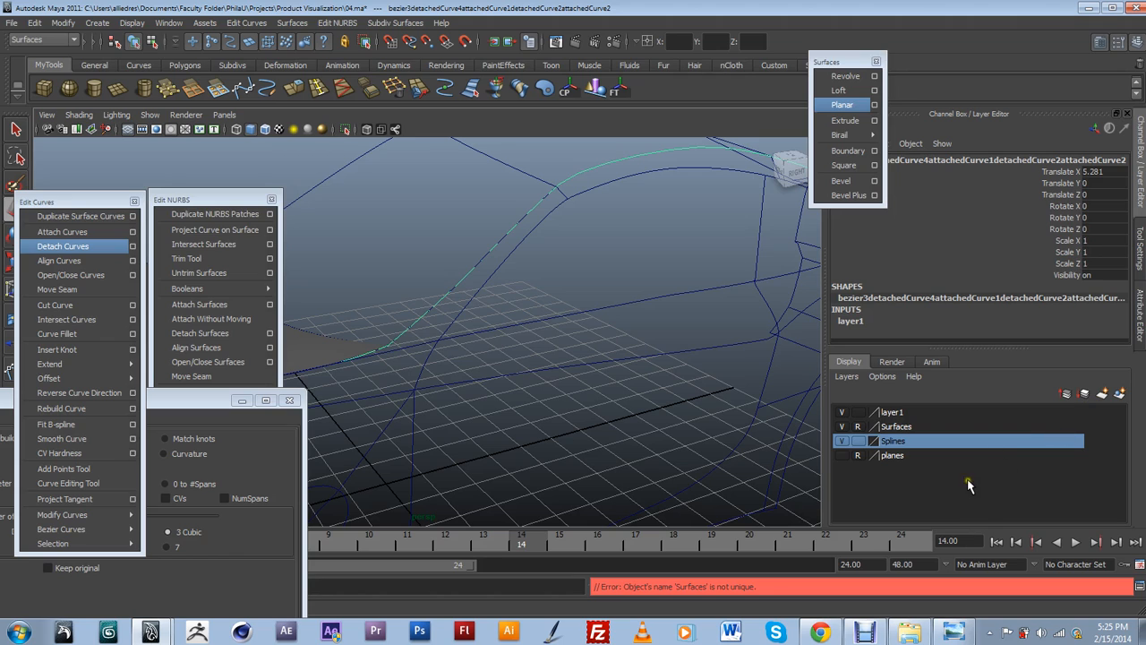
Add the selected undivided curve to the display layer layer1.
click(920, 457)
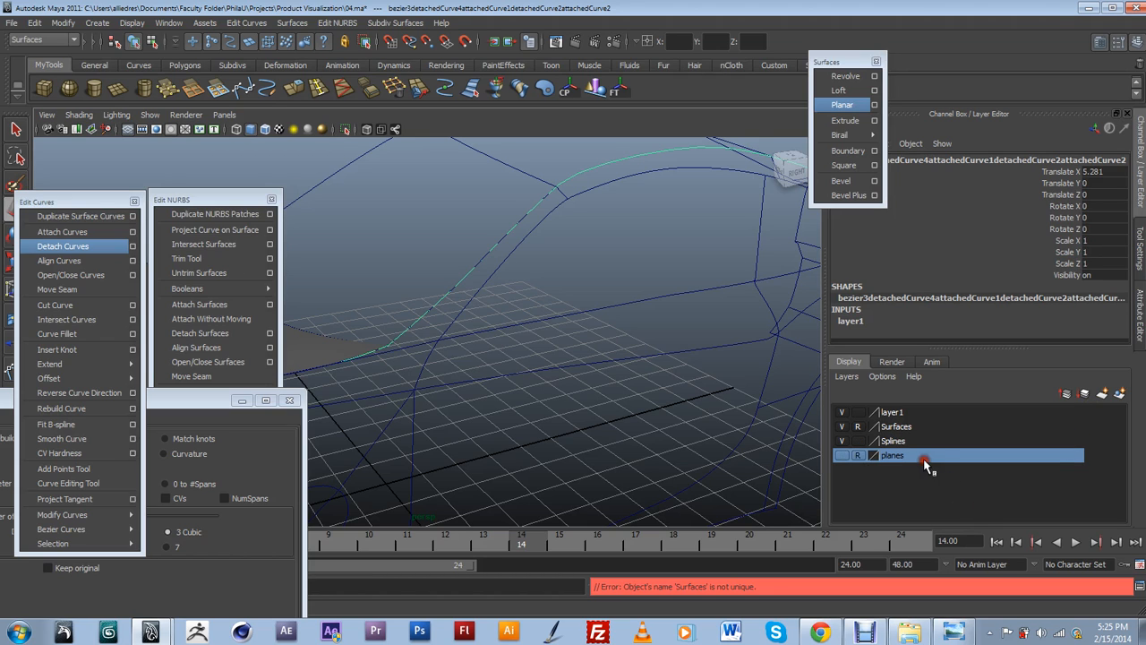
click(908, 412)
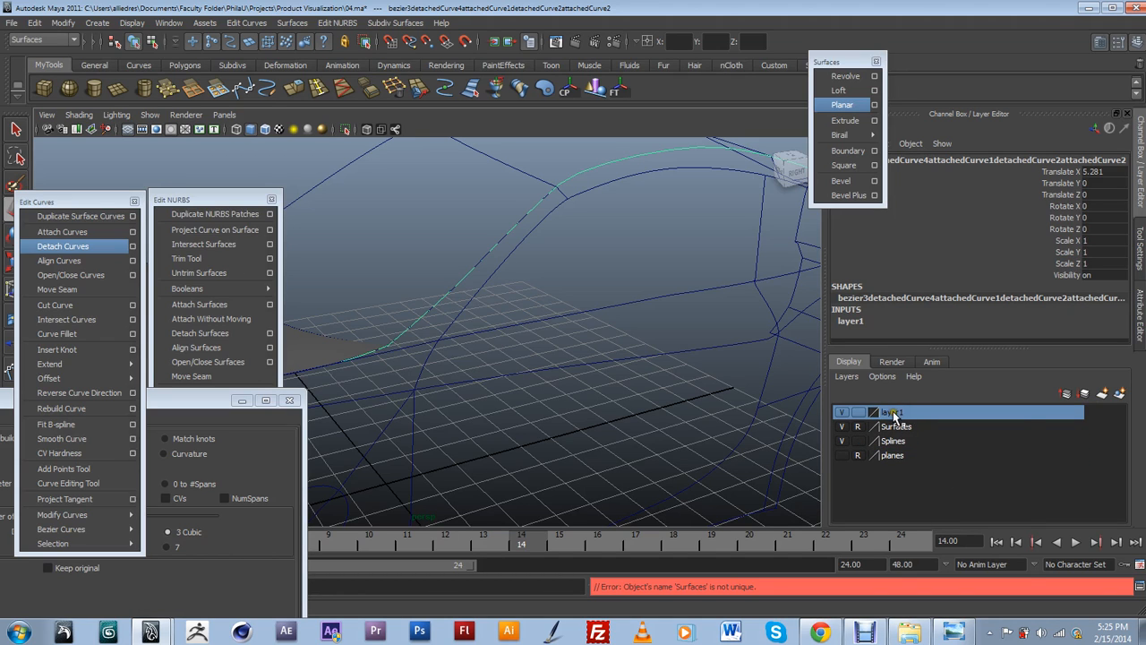
right_click(901, 414)
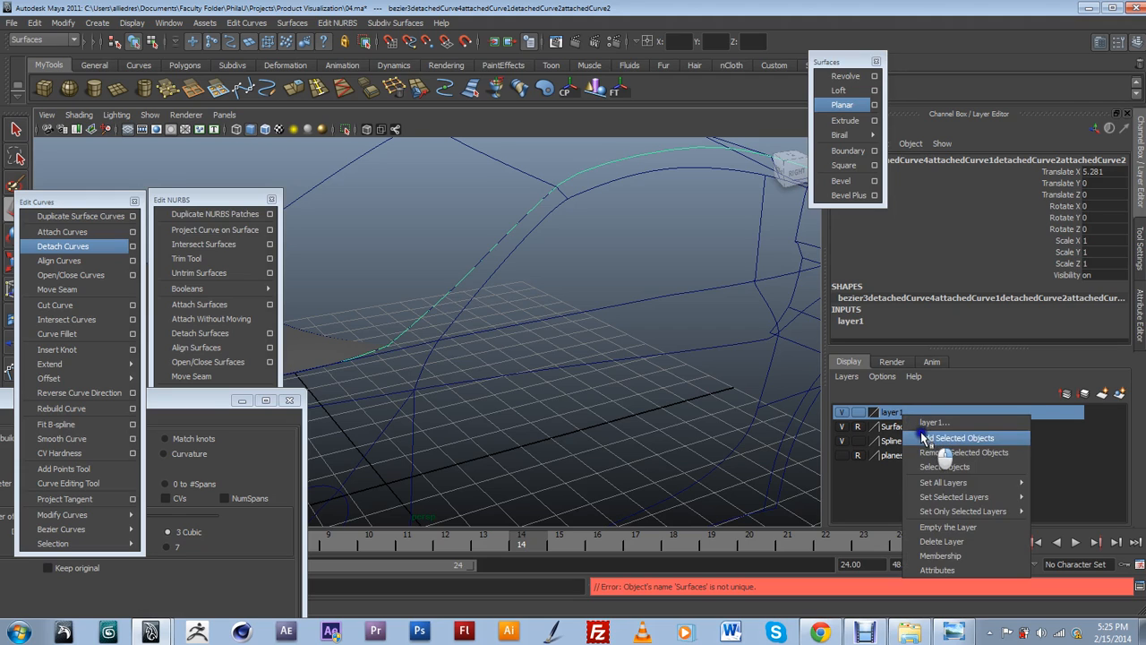
click(927, 438)
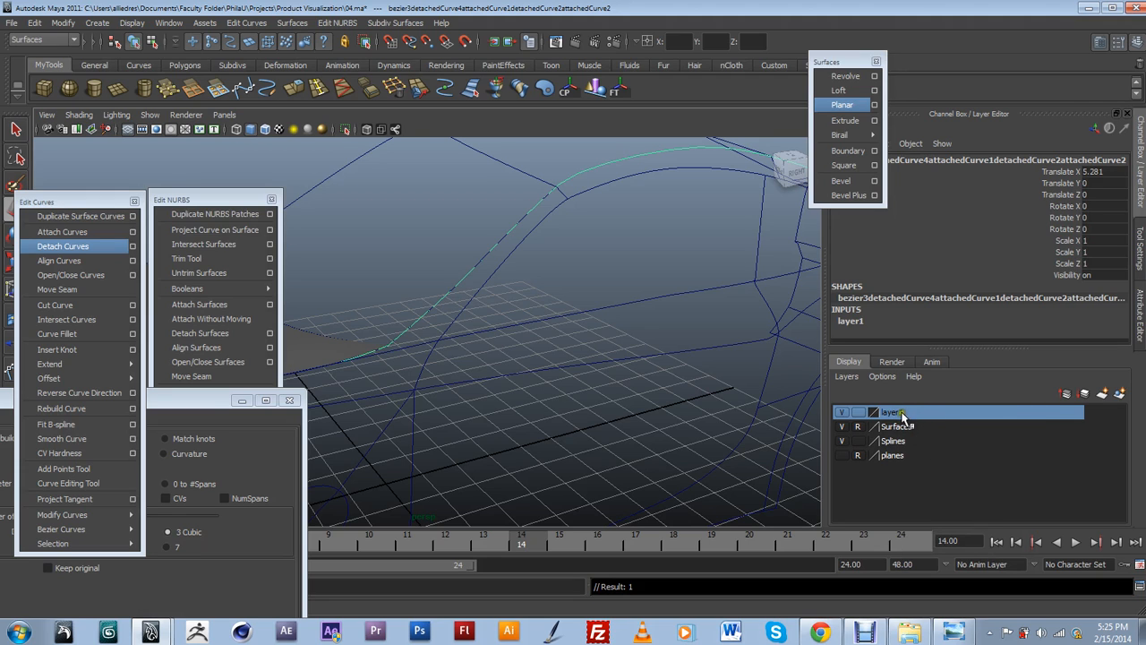
Rename the display layer layer1 to Splines2 and set its display type to Reference.
double_click(895, 413)
drag(472, 253, 413, 259)
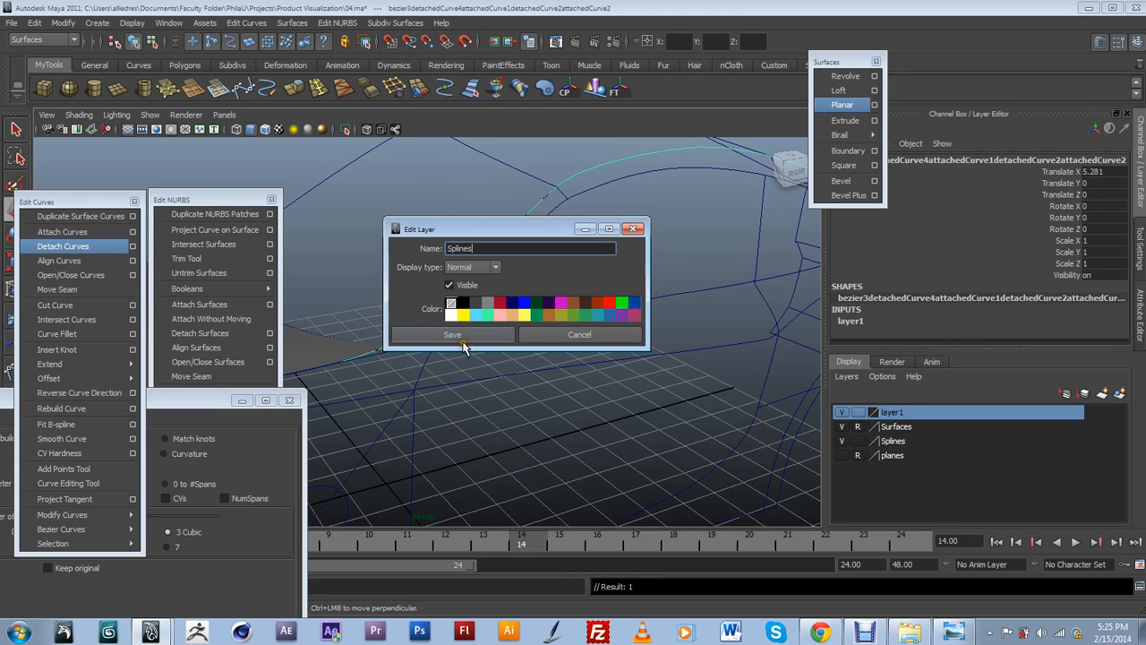
click(465, 335)
click(512, 307)
click(481, 334)
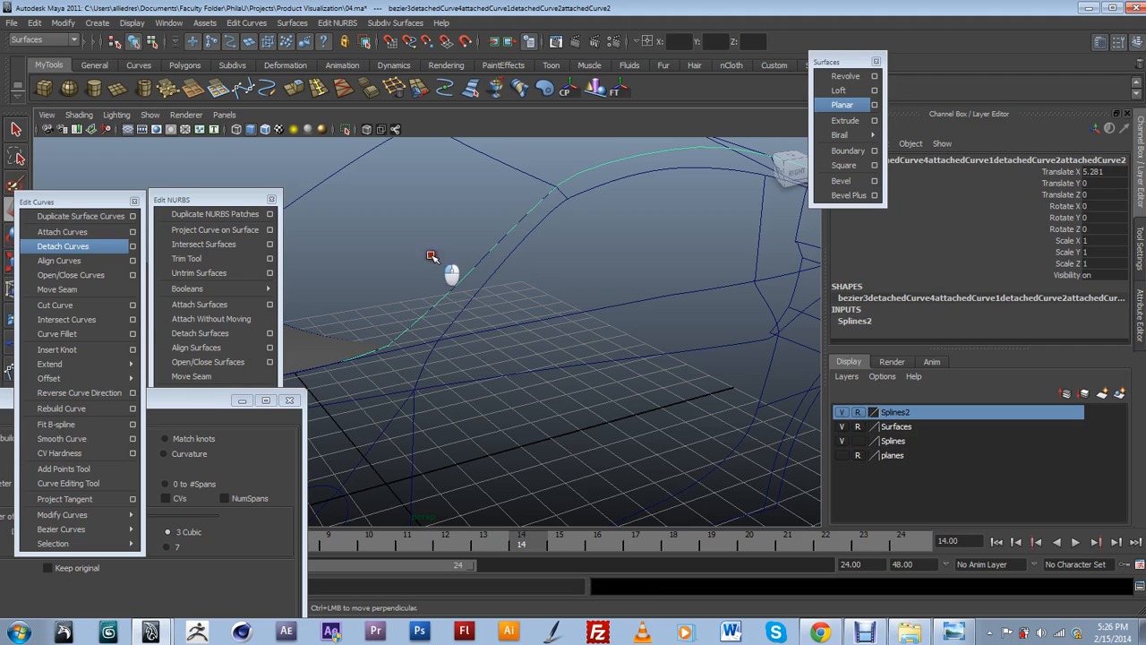
Check the detached roof-side segment behind the windshield's top corner by selecting it, and clear the selection.
click(464, 269)
click(473, 262)
right_click(484, 263)
scroll(484, 262, down, 3)
alt+drag(522, 278, 660, 335)
scroll(471, 310, up, 3)
click(555, 288)
mouse_move(555, 356)
alt+mouse_down()
mouse_move(552, 334)
mouse_move(588, 333)
mouse_move(582, 402)
mouse_move(572, 358)
alt+mouse_up()
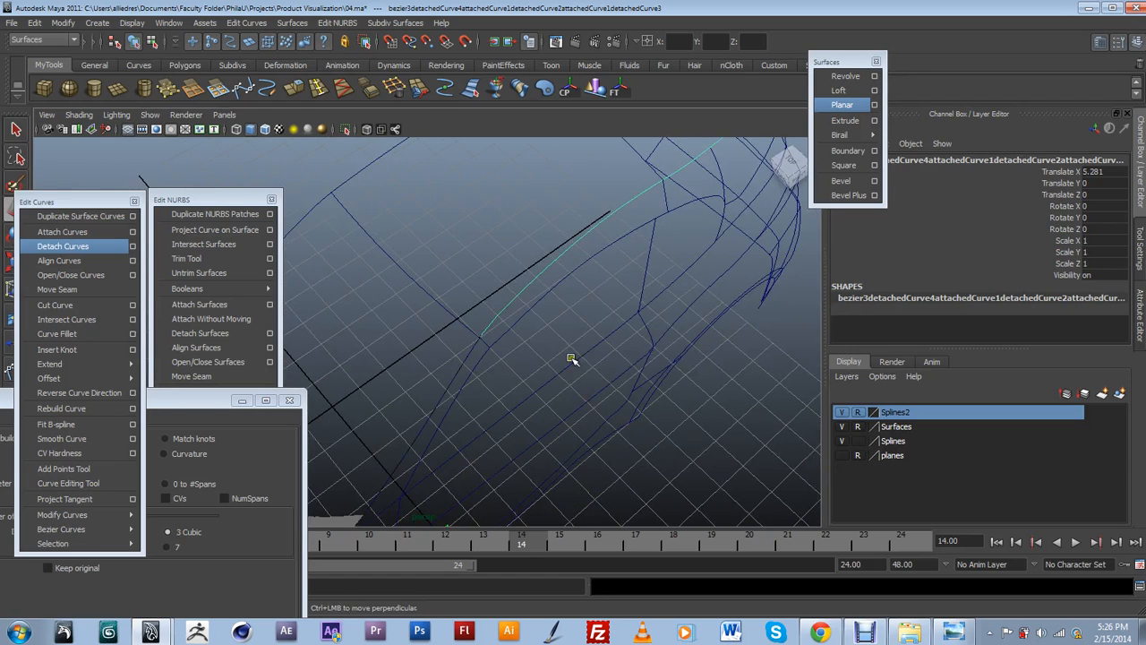
click(571, 341)
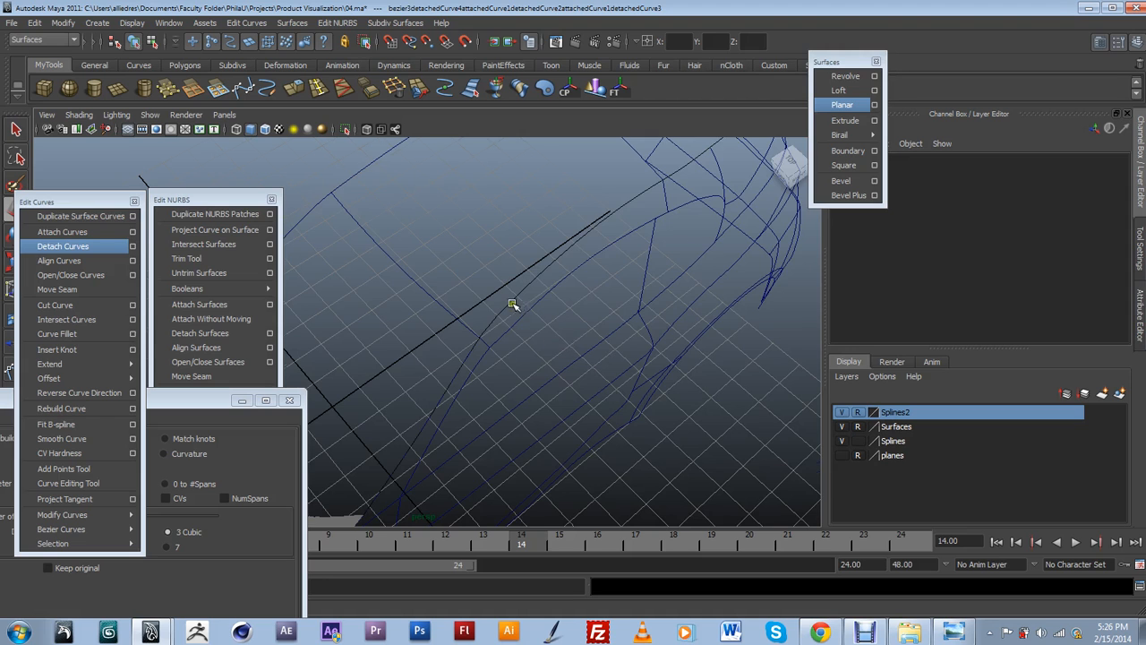
Examine the curve division at the hood's rear corner, selecting the short hood-side segment to identify it.
alt+drag(514, 303, 499, 379)
alt+middle_drag(499, 379, 722, 277)
alt+drag(721, 276, 537, 350)
click(543, 356)
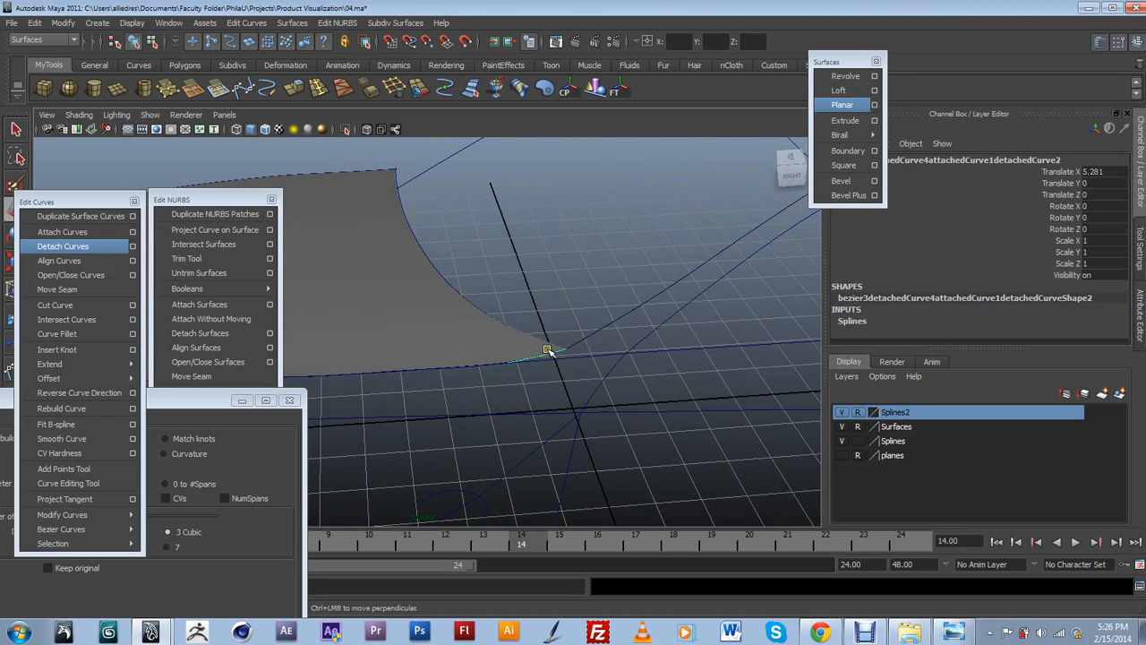
click(548, 350)
alt+drag(623, 347, 617, 319)
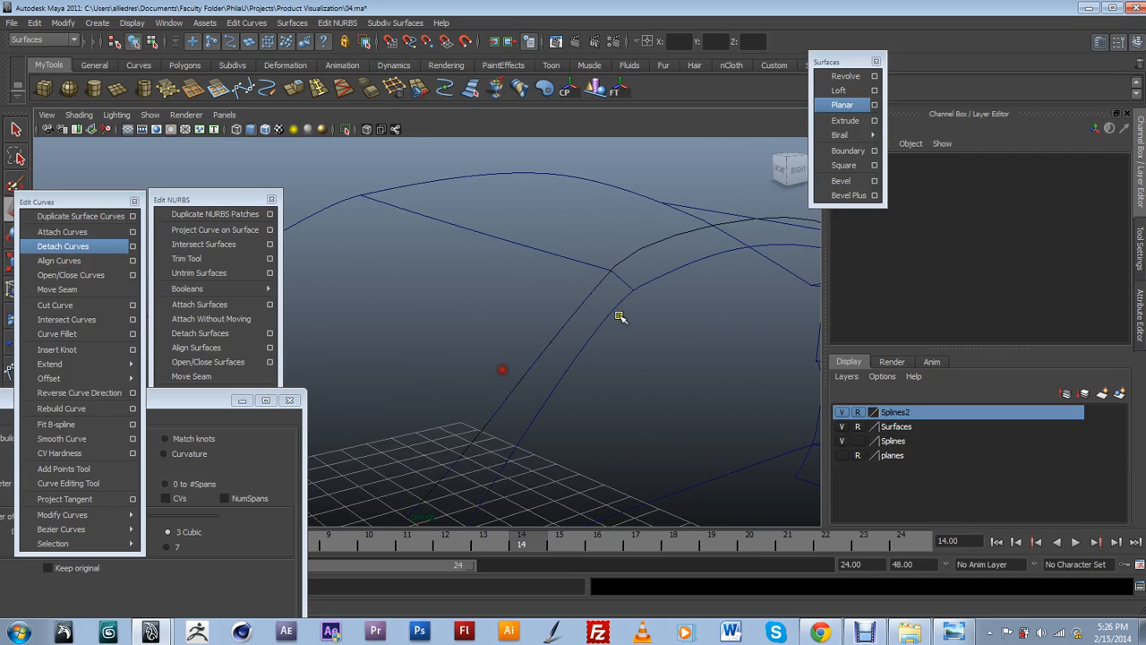
Display the control vertices of the detached windshield-pillar segment and select its end vertex at the windshield's top corner.
click(612, 268)
mouse_move(615, 294)
alt+mouse_down()
mouse_move(478, 299)
mouse_move(478, 376)
mouse_move(614, 379)
mouse_move(573, 366)
mouse_move(638, 361)
alt+mouse_up()
right_drag(611, 361, 553, 354)
alt+drag(571, 390, 682, 345)
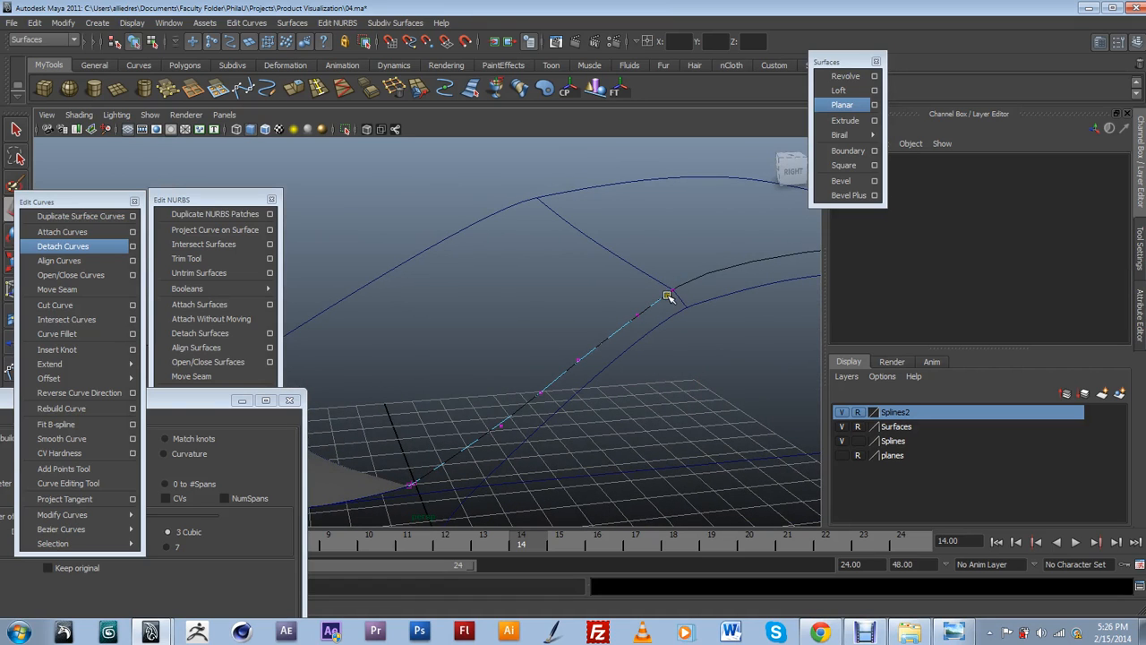
alt+drag(679, 304, 606, 289)
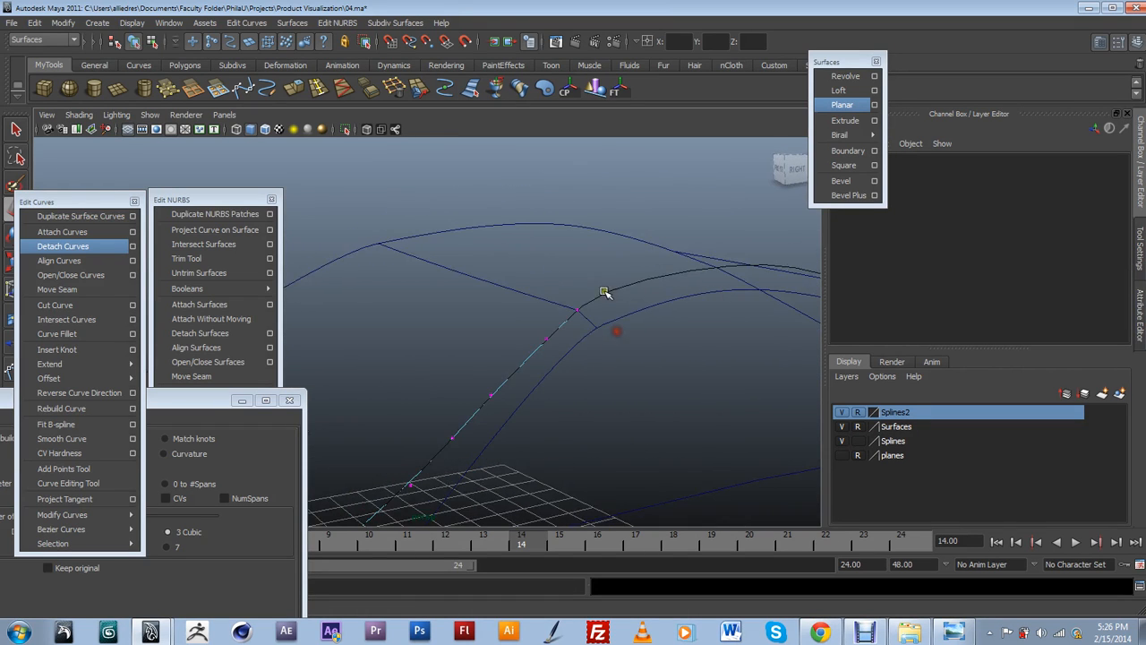
click(578, 310)
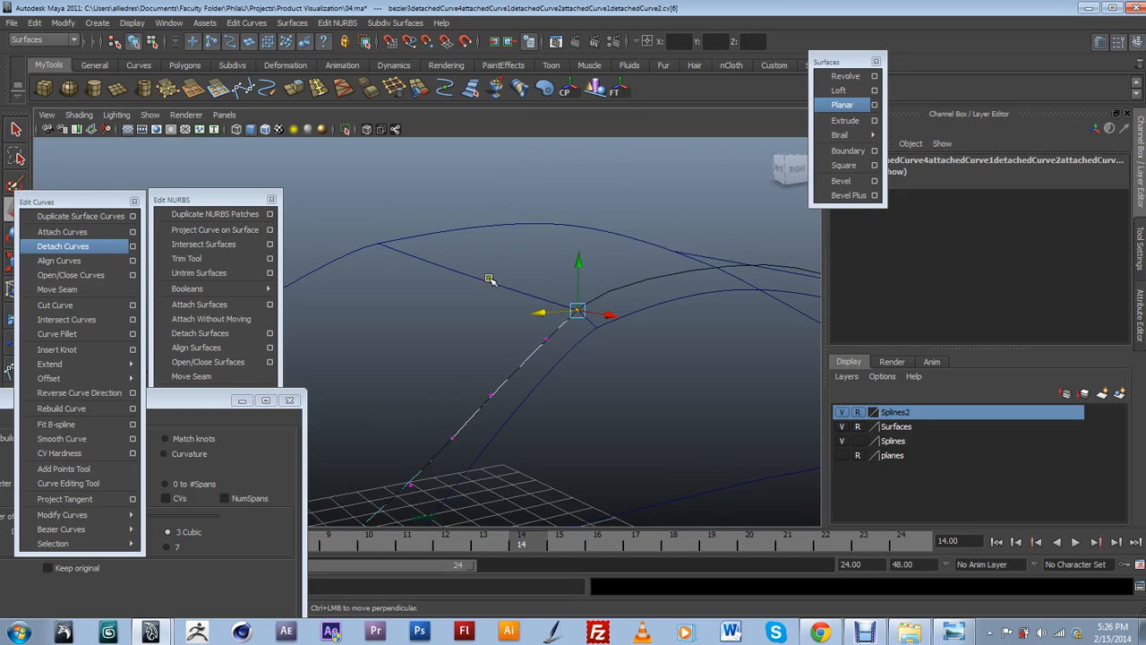
Select the windshield base curve and display its control vertices in a wireframe top view near the car's centreline.
alt+drag(661, 407, 553, 429)
alt+drag(624, 349, 589, 371)
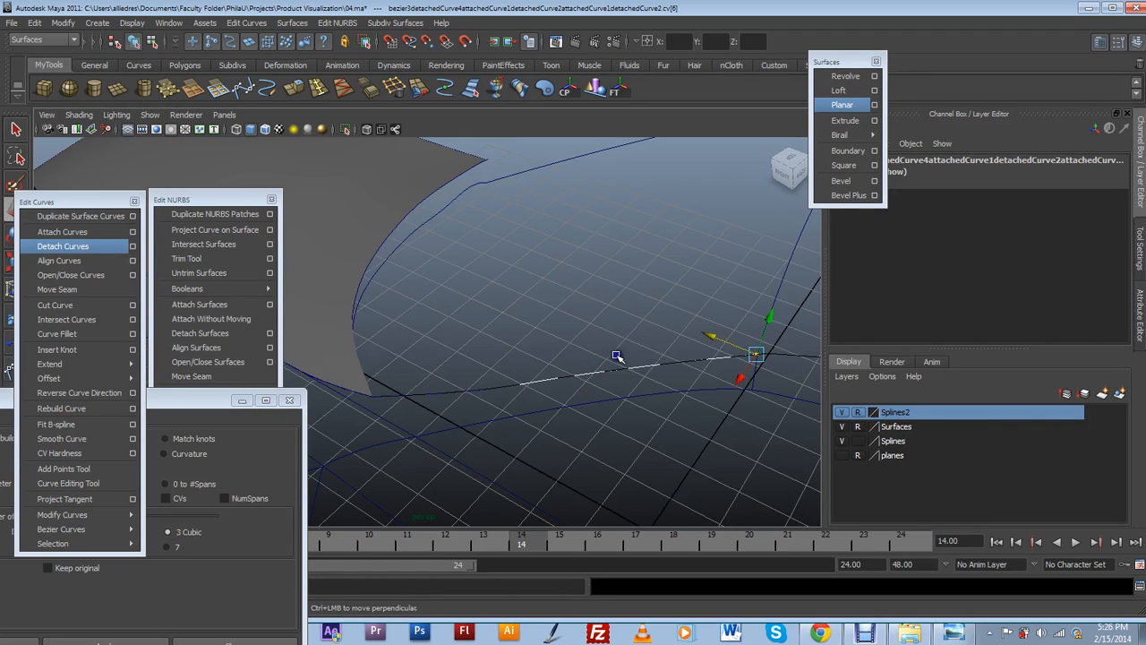
click(641, 320)
click(364, 286)
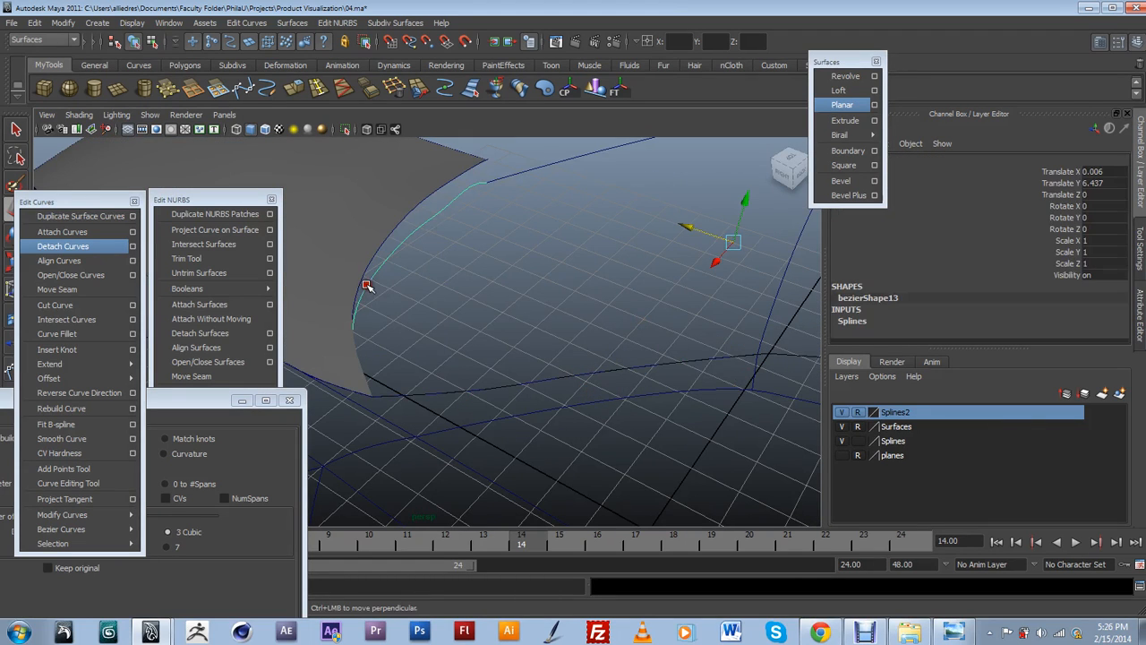
alt+drag(426, 280, 436, 328)
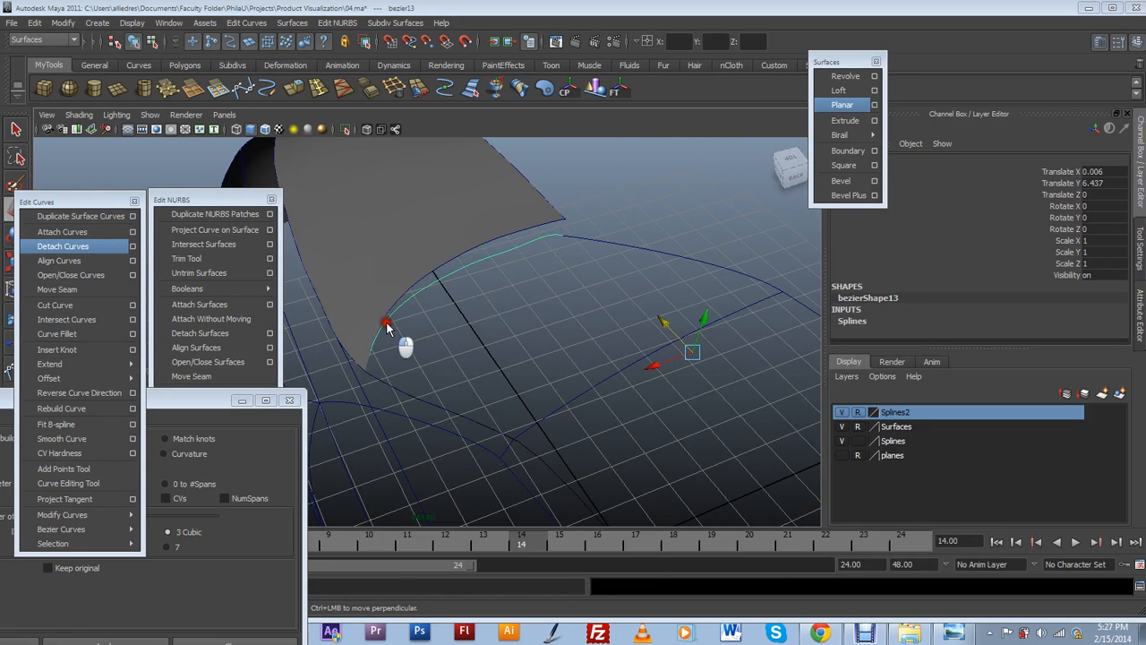
key(space)
key(space)
scroll(522, 309, up, 5)
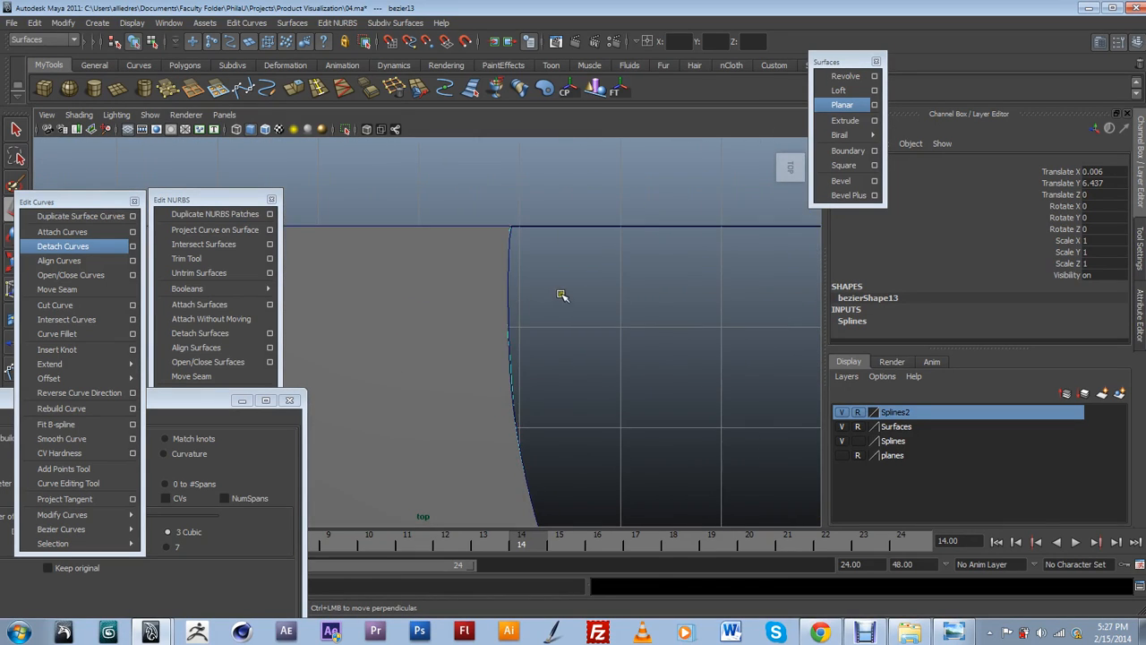
alt+middle_drag(561, 296, 496, 378)
scroll(499, 372, up, 4)
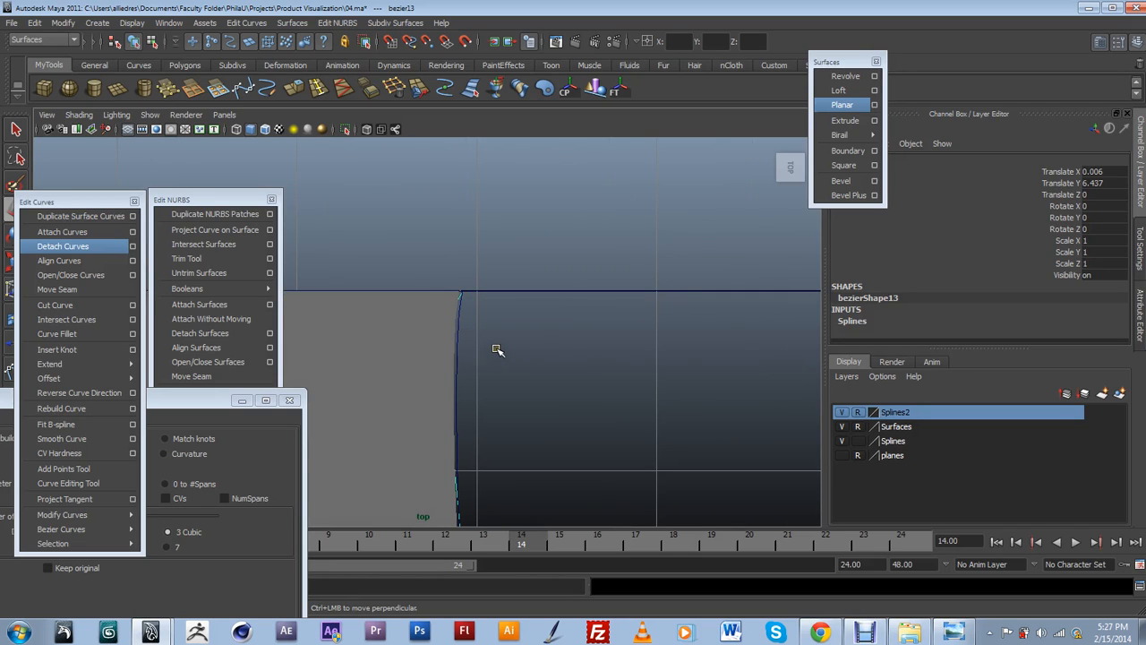
key(4)
right_drag(448, 327, 389, 332)
Adjust the windshield base curve's second and third control vertices near the centreline to refine its shape beside the hood's rear edge.
click(431, 324)
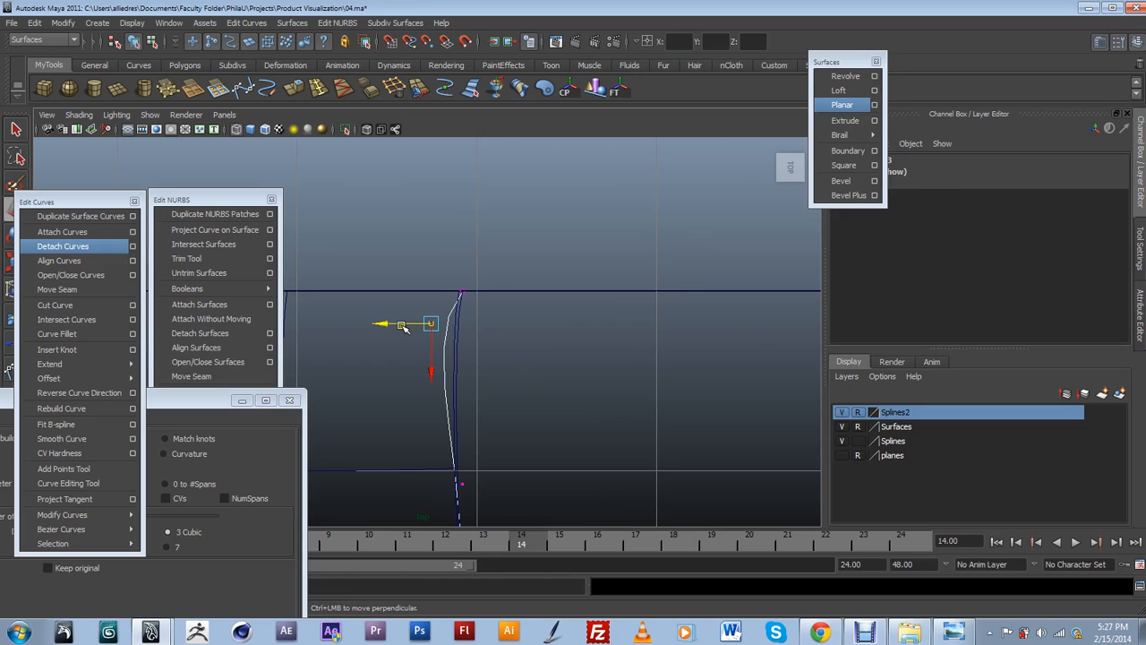
click(428, 328)
click(432, 327)
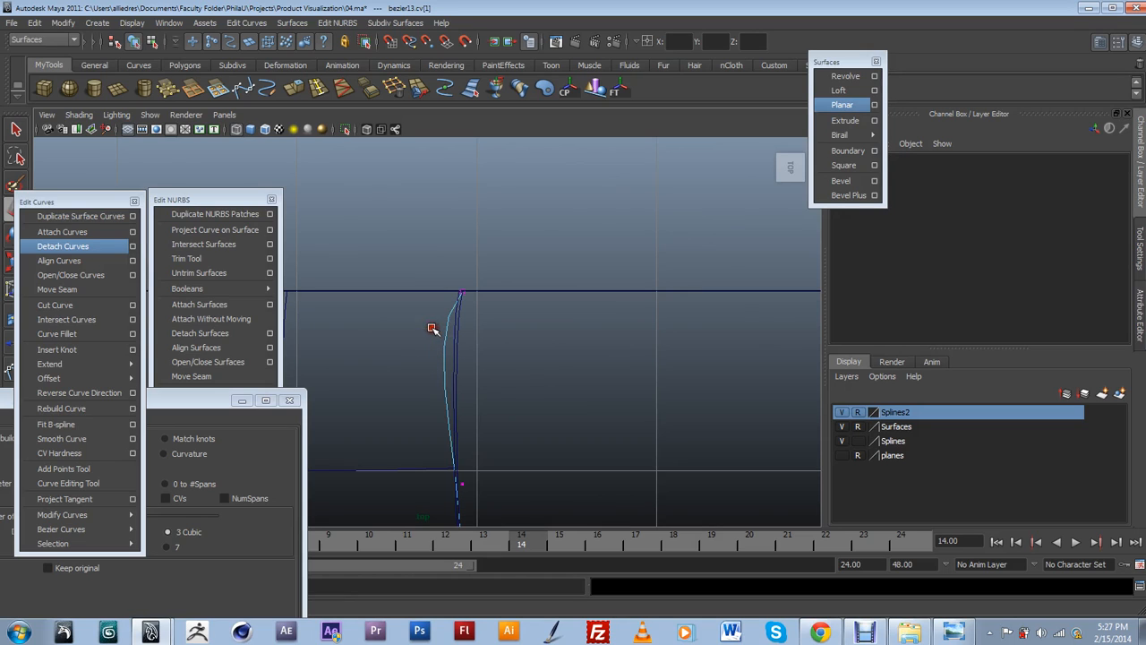
click(430, 325)
drag(428, 326, 434, 327)
mouse_move(447, 472)
mouse_down()
mouse_move(479, 507)
mouse_move(439, 486)
mouse_up()
scroll(592, 465, down, 6)
scroll(595, 459, up, 2)
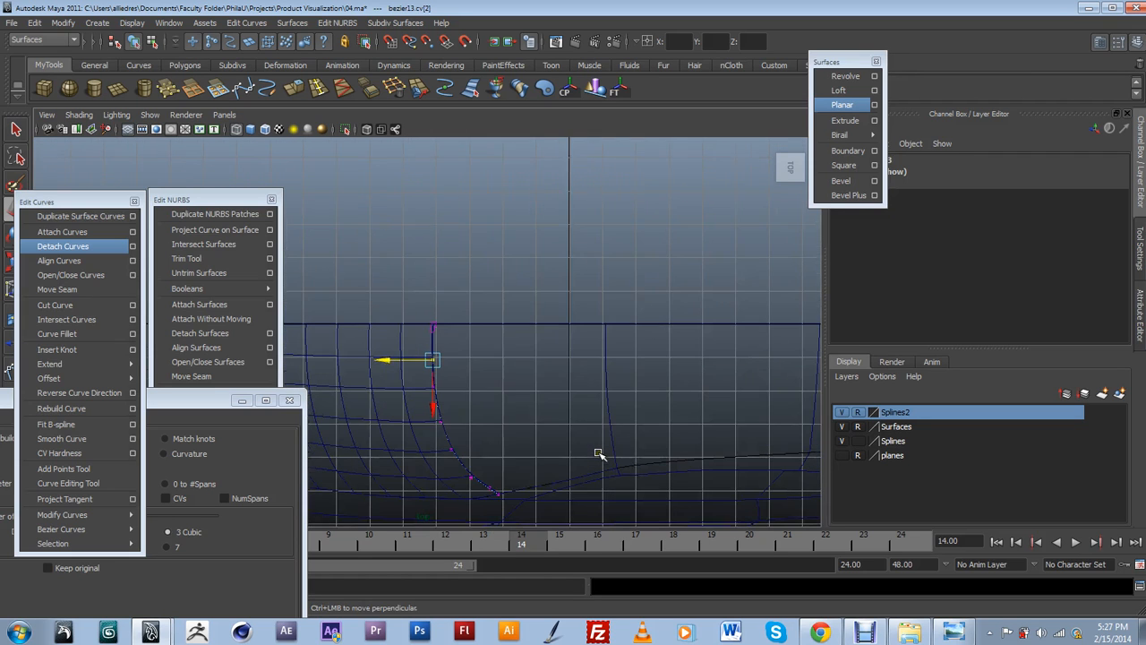
Return to the shaded perspective view with the windshield base curve deselected, and switch to the Polygons menu set.
key(space)
drag(591, 414, 596, 385)
click(554, 325)
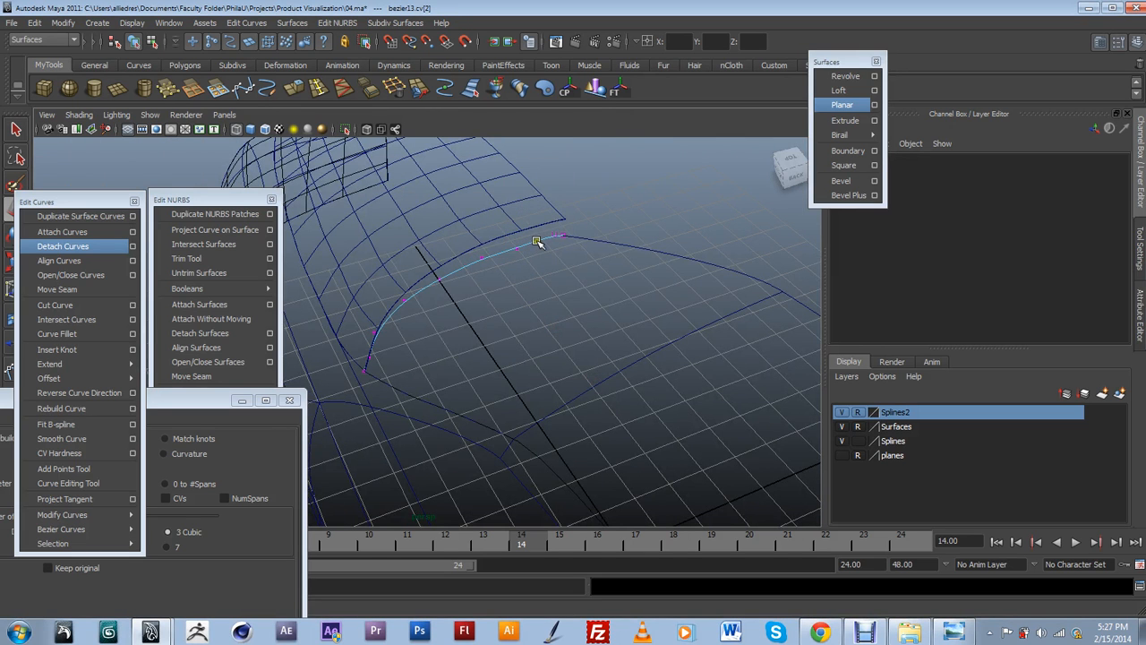
alt+drag(581, 229, 540, 421)
key(F3)
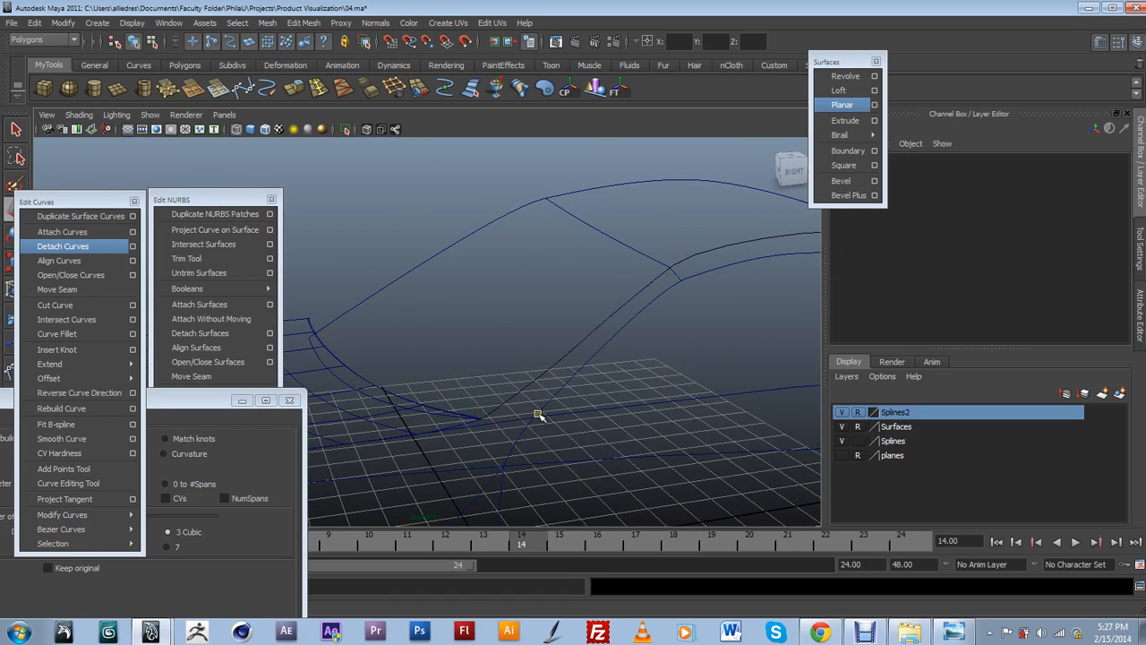
key(5)
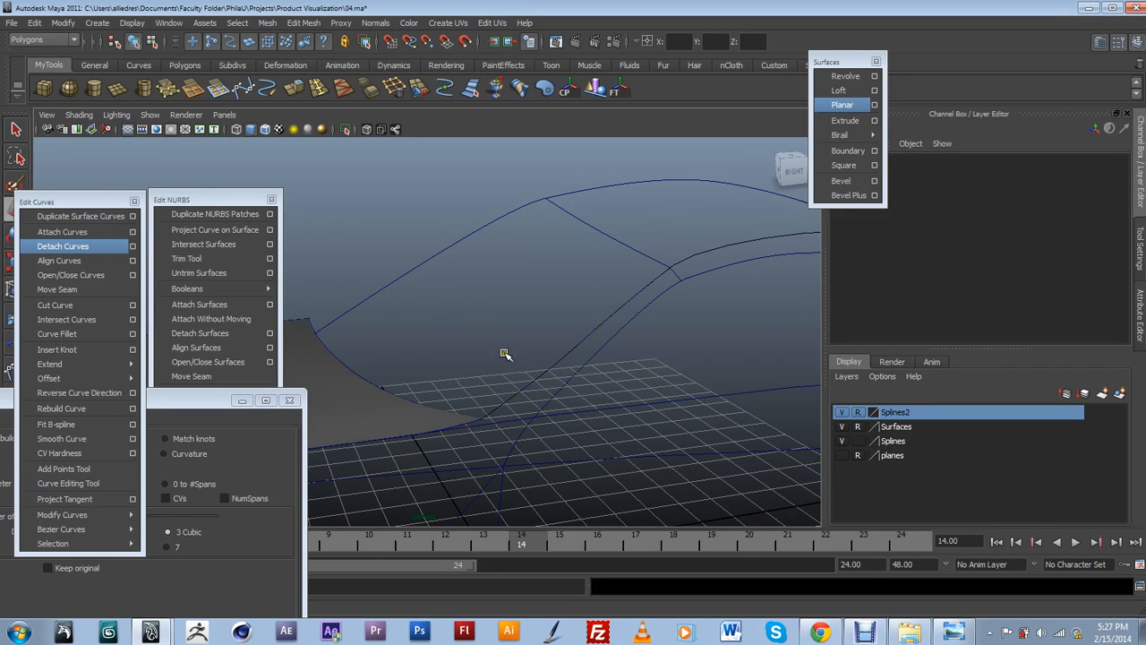
Switch to the Surfaces menu set and put the car's centre roofline curve into curve point selection mode.
click(43, 40)
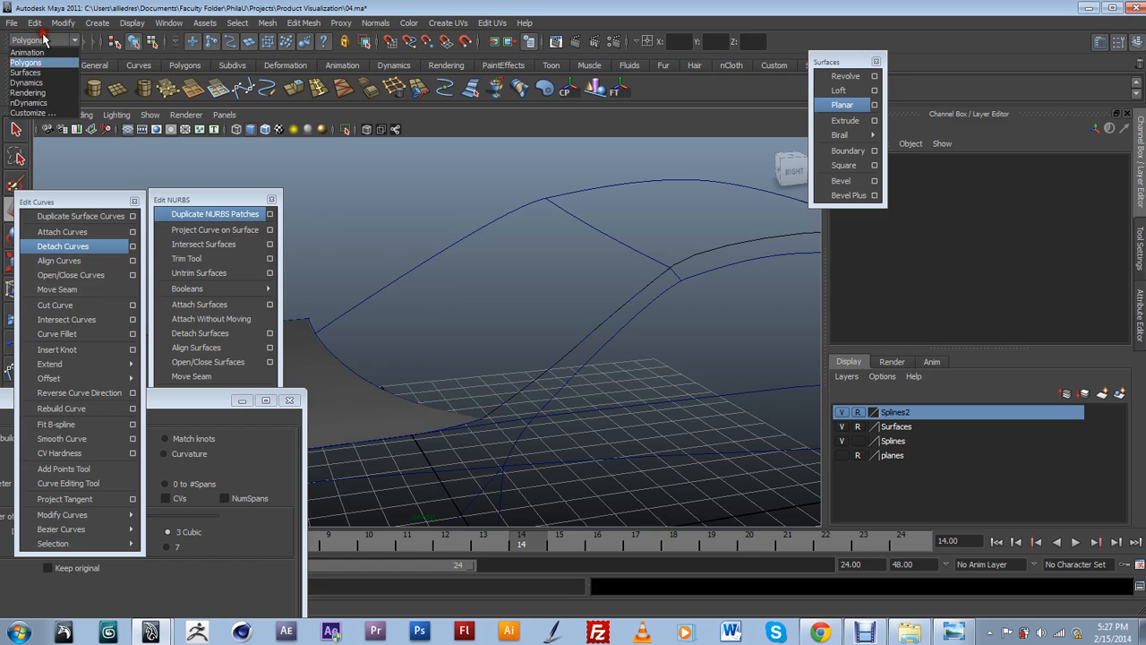
click(38, 74)
drag(428, 219, 518, 284)
alt+drag(687, 273, 721, 285)
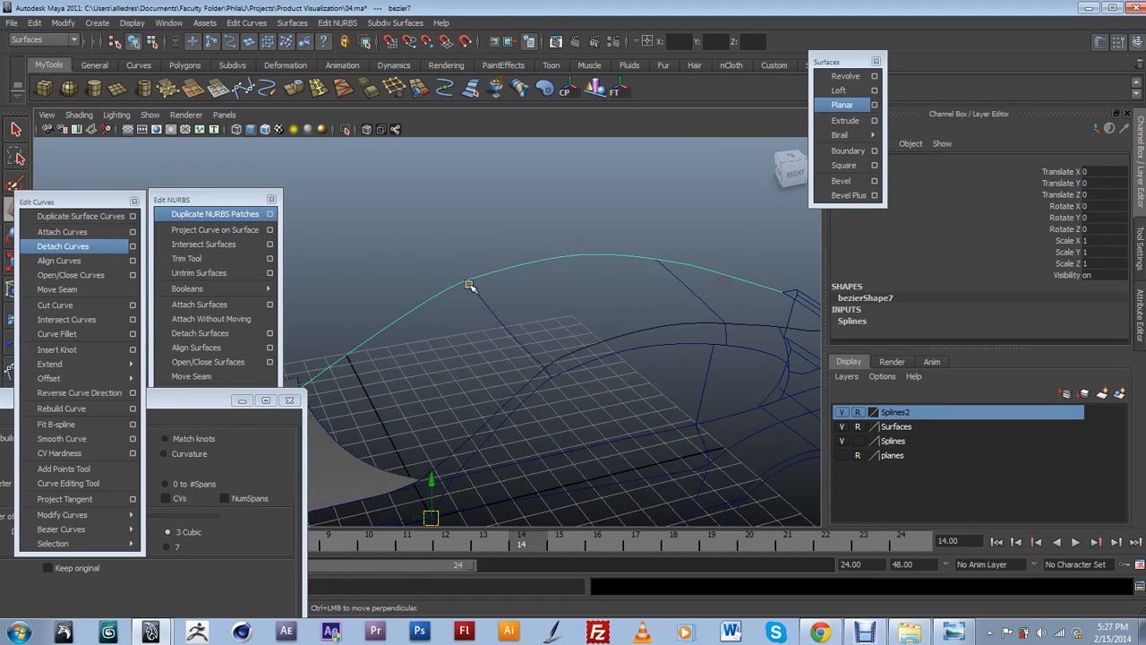
alt+drag(778, 260, 479, 340)
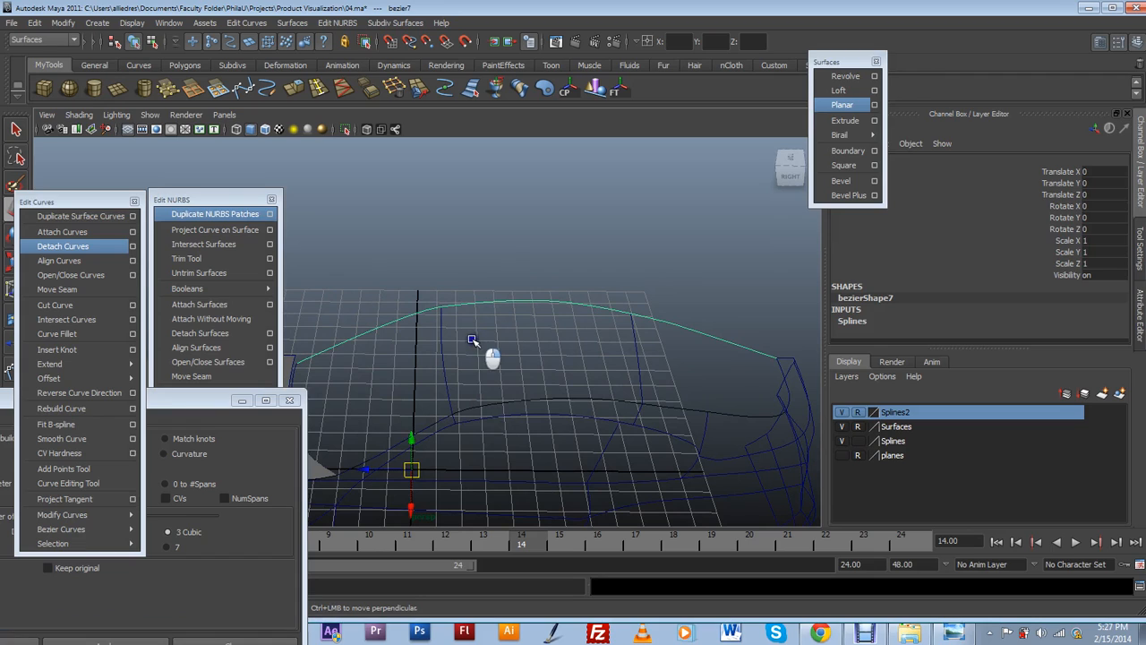
click(457, 311)
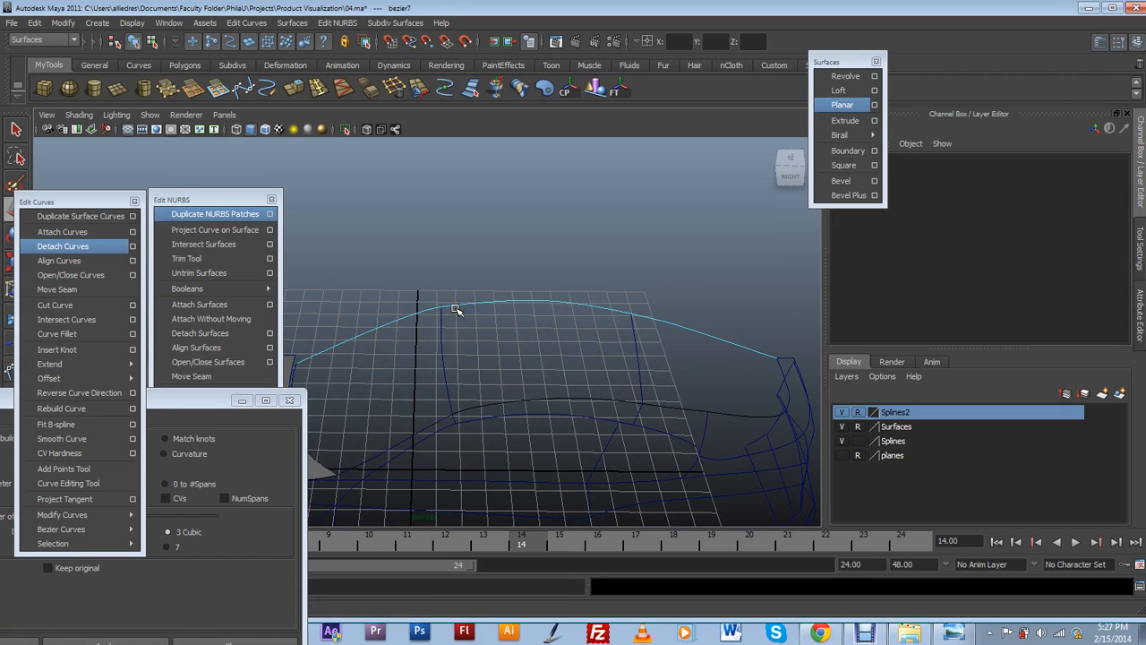
scroll(456, 310, up, 3)
click(480, 242)
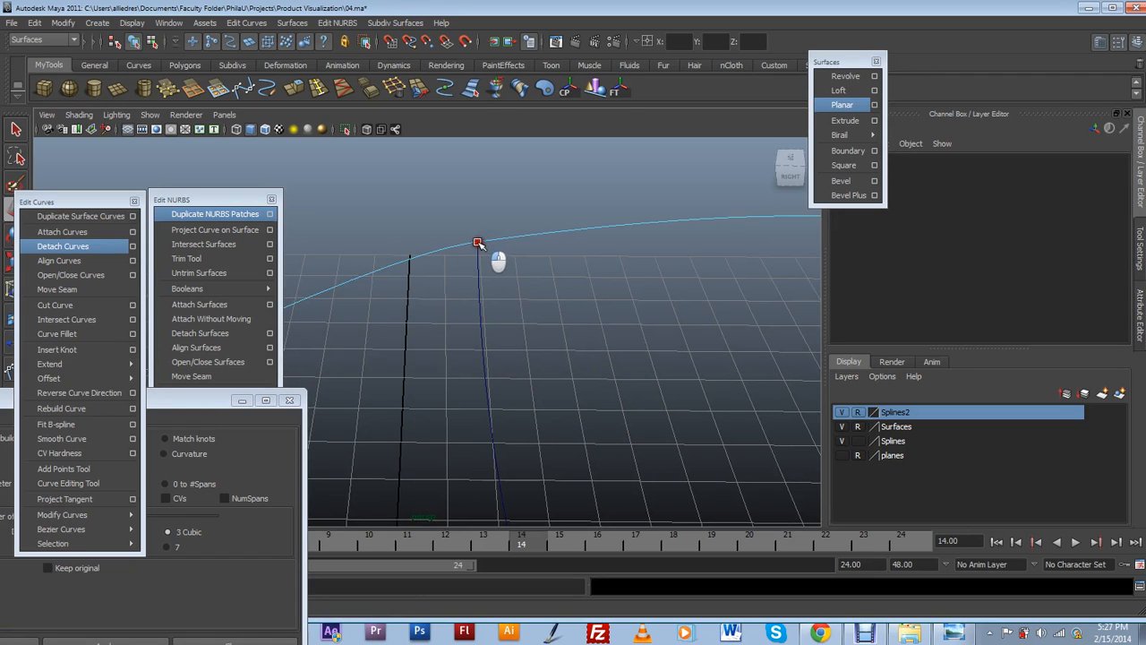
scroll(529, 264, down, 3)
alt+drag(757, 296, 548, 279)
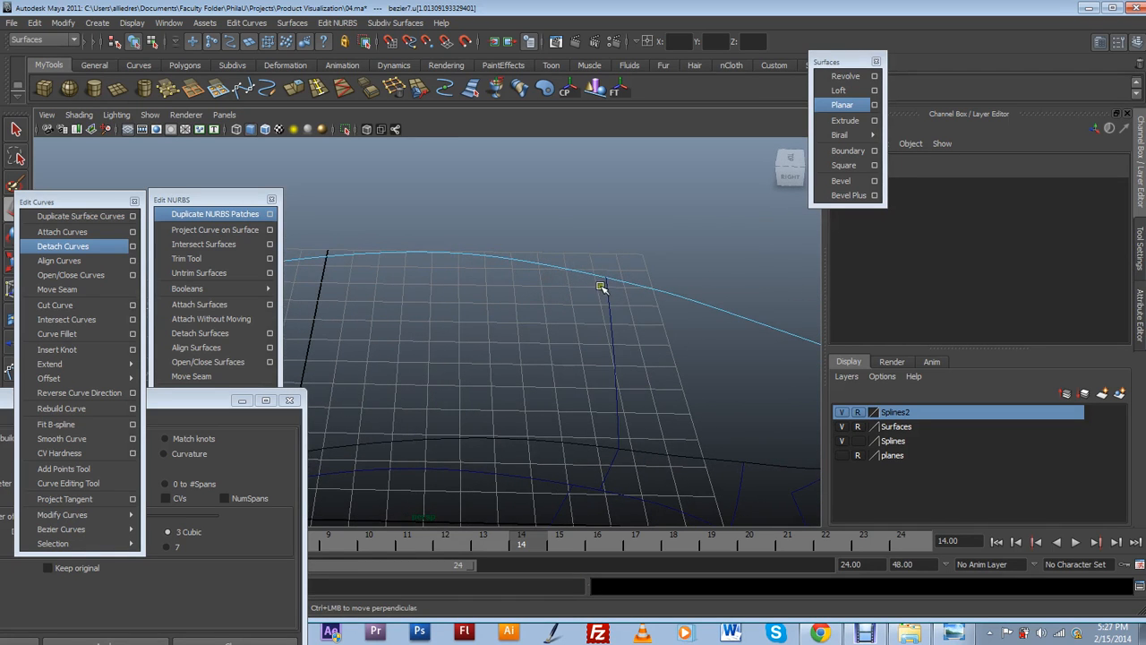
click(600, 280)
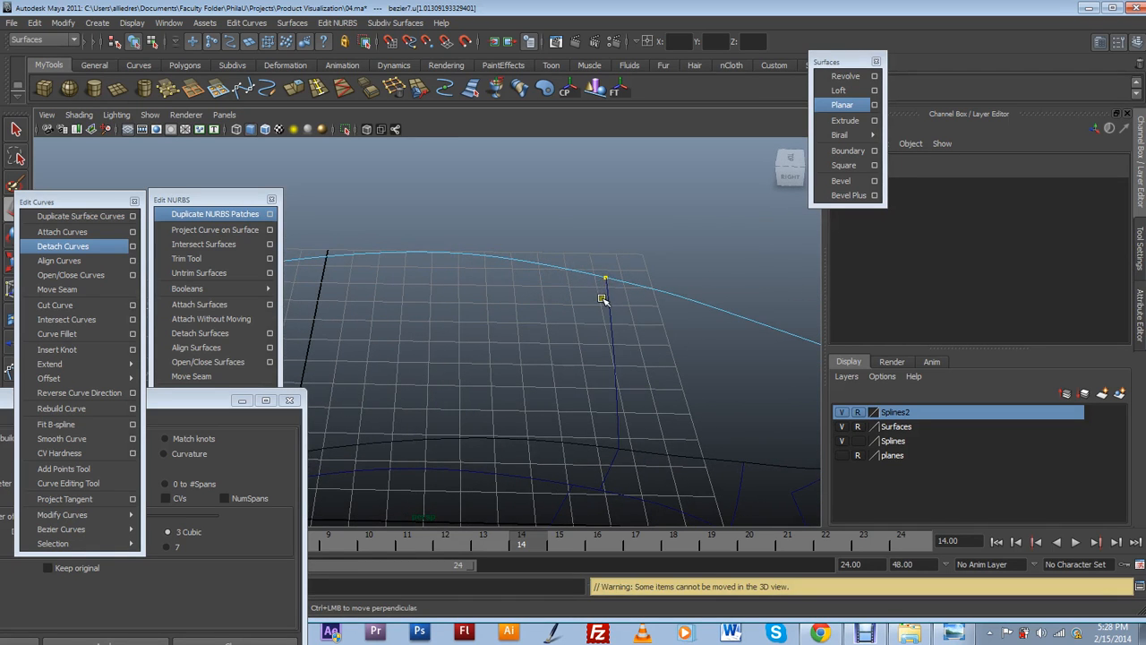
click(326, 258)
Detach the centre roofline curve at the two points where the cross curves at the roof's front and rear meet it.
alt+drag(399, 281, 354, 301)
click(355, 299)
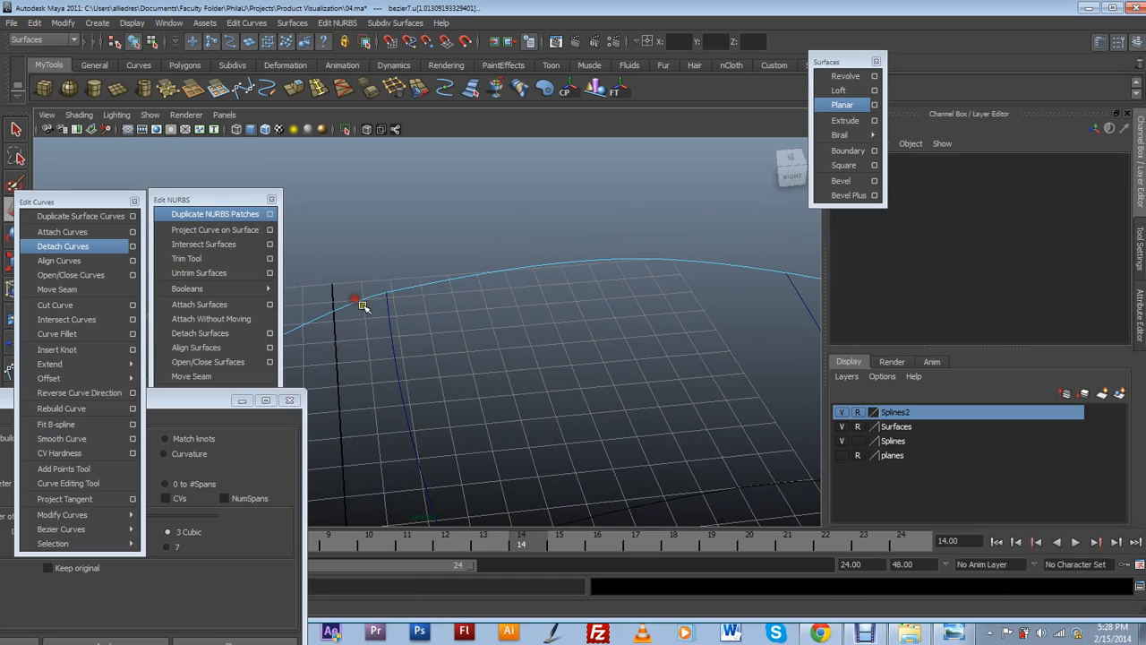
click(387, 297)
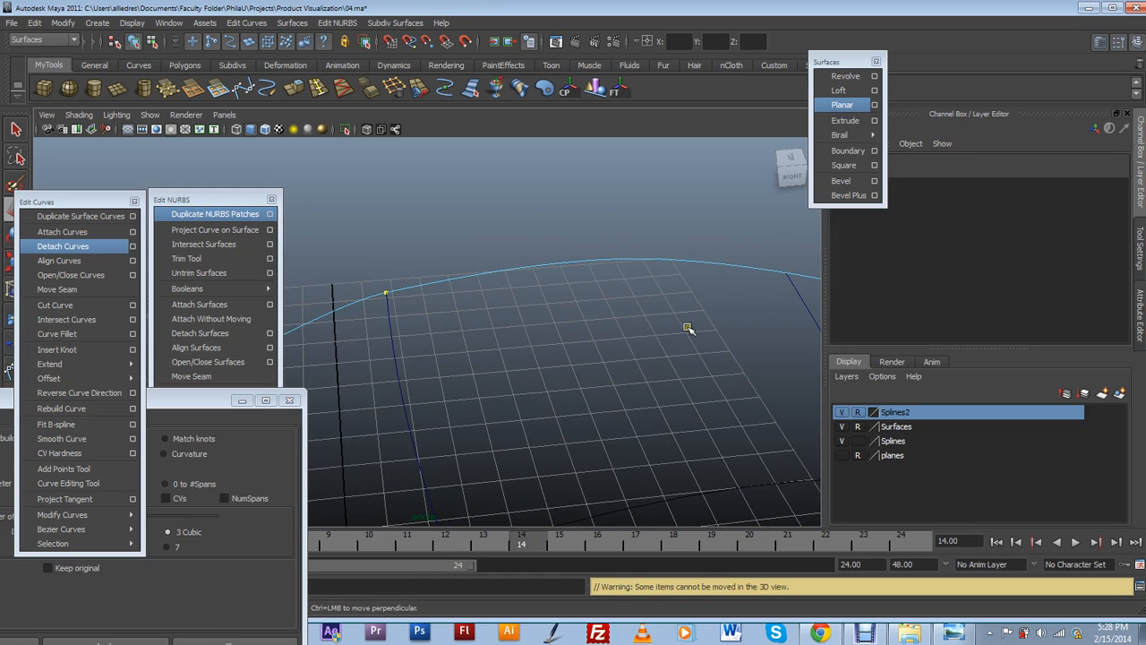
shift+click(785, 274)
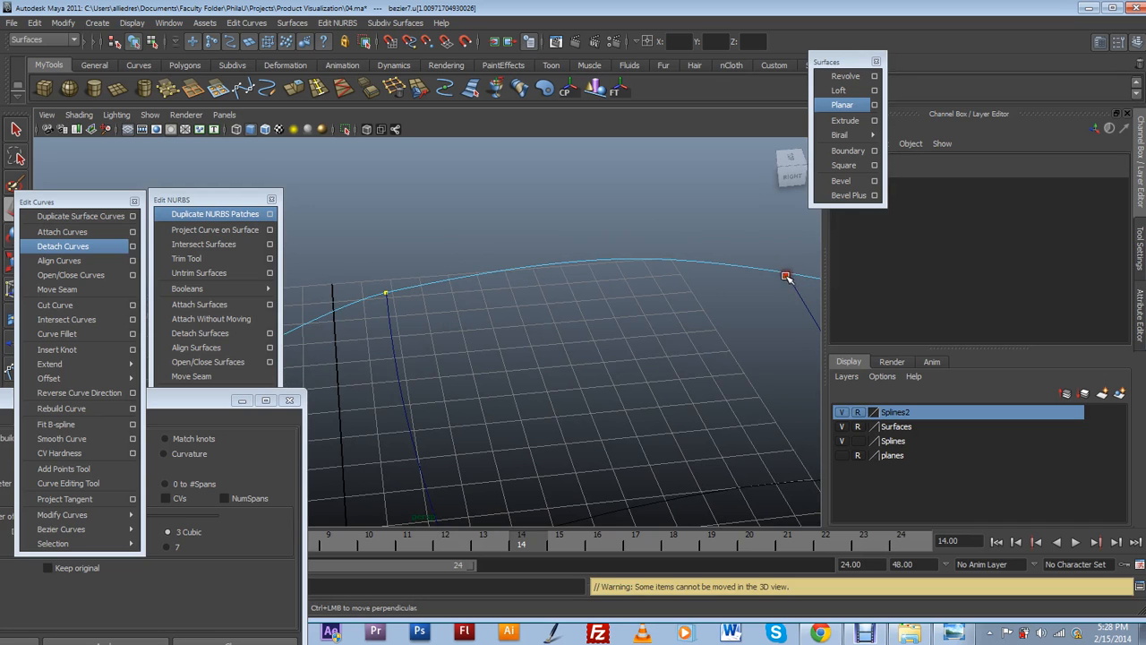
alt+drag(763, 313, 762, 314)
alt+right_drag(762, 314, 636, 415)
alt+middle_drag(602, 394, 727, 335)
alt+drag(727, 335, 686, 366)
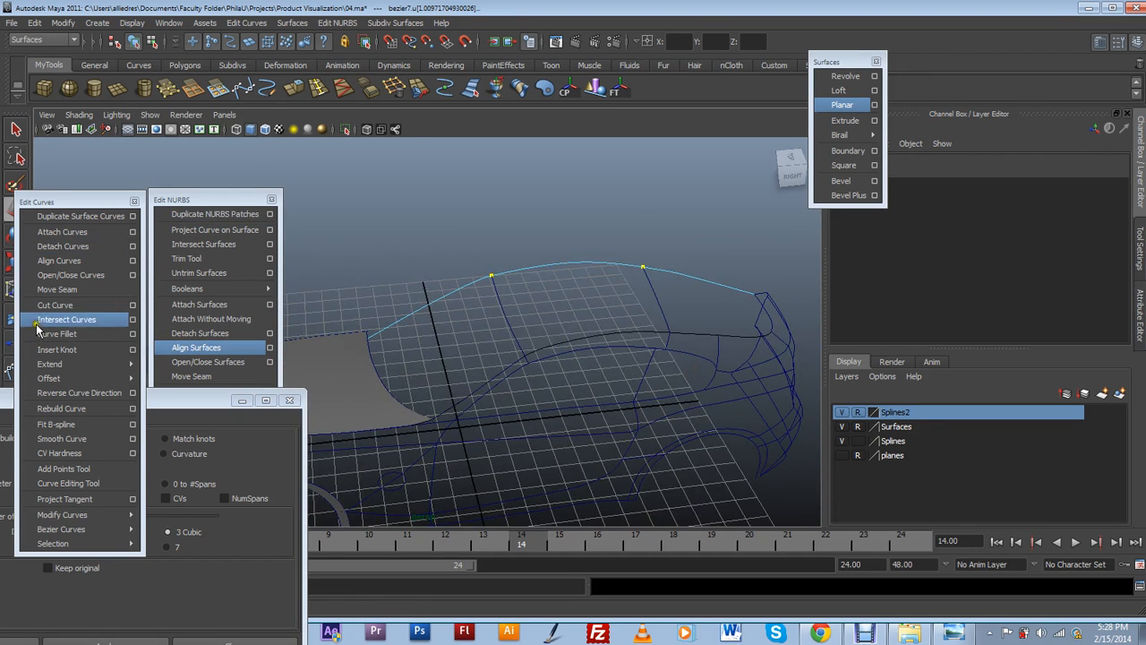
click(64, 246)
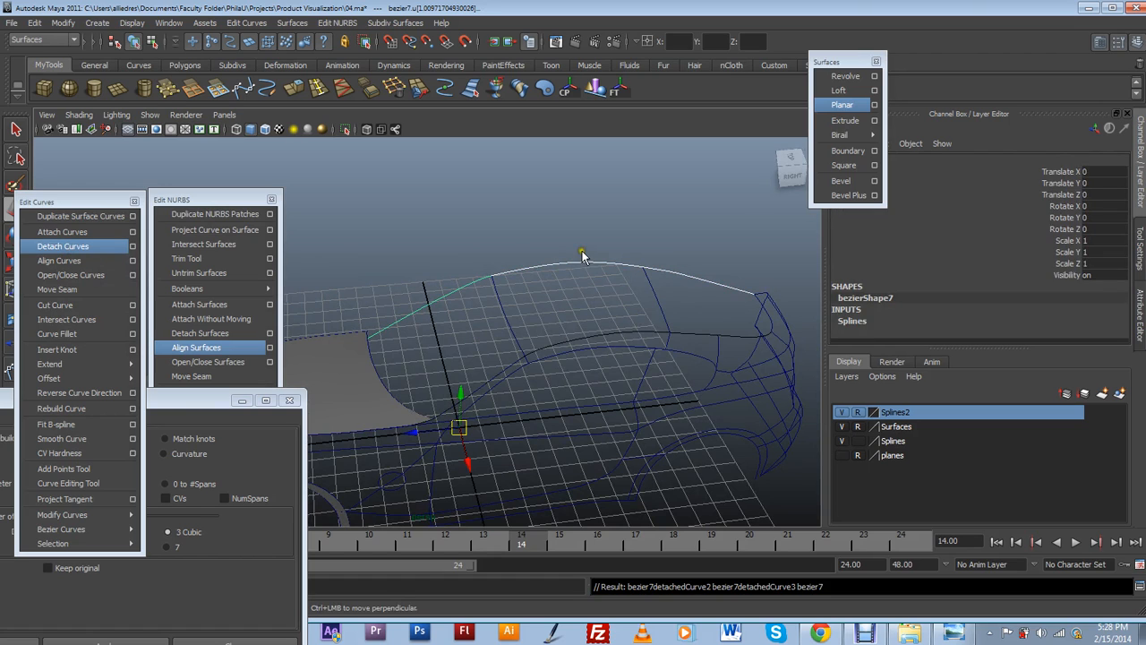
Select the detached roofline segments one by one to check where the curve was split.
drag(582, 239, 594, 294)
click(691, 288)
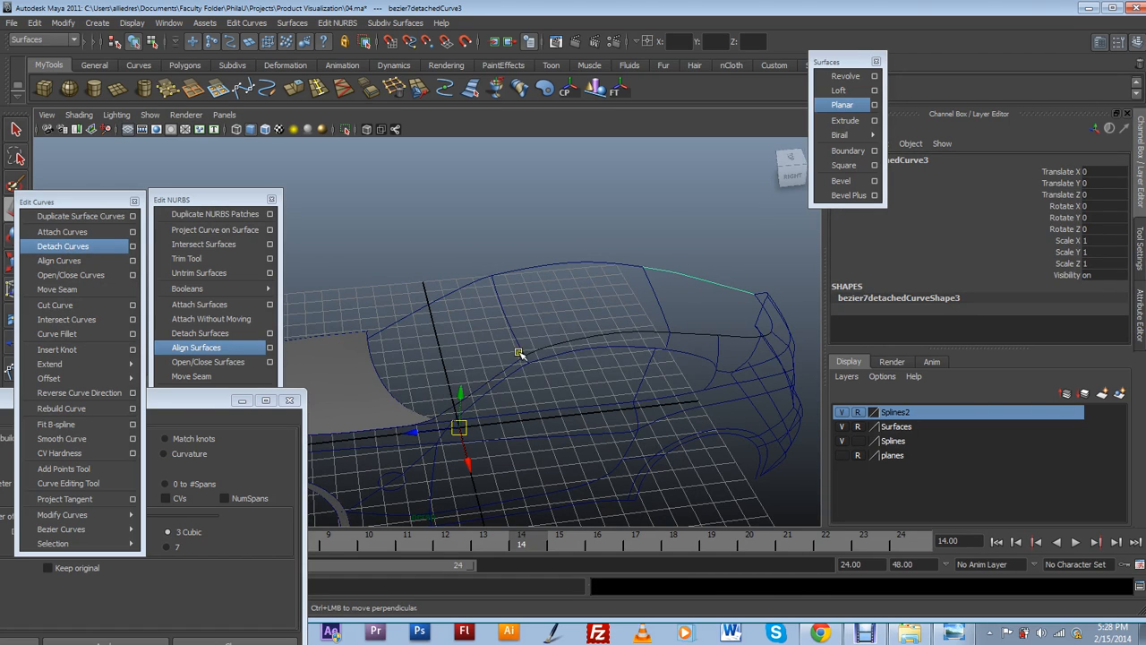
scroll(486, 369, up, 3)
drag(438, 262, 476, 304)
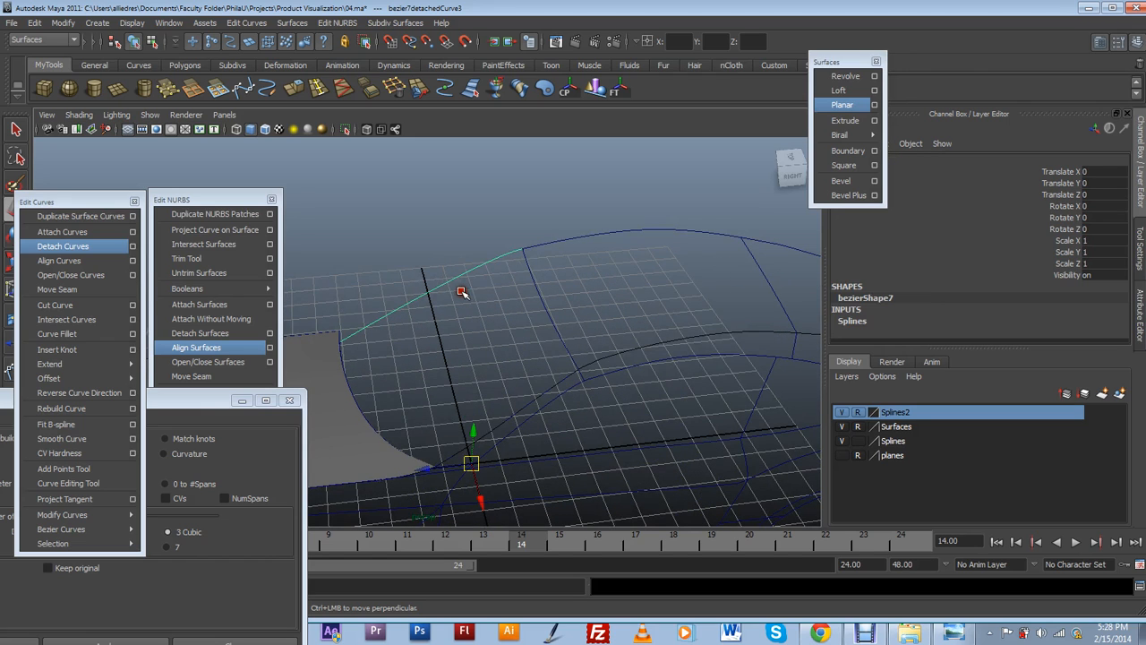
Compare the span counts of the four curves that border the opening between hood and roof.
click(517, 408)
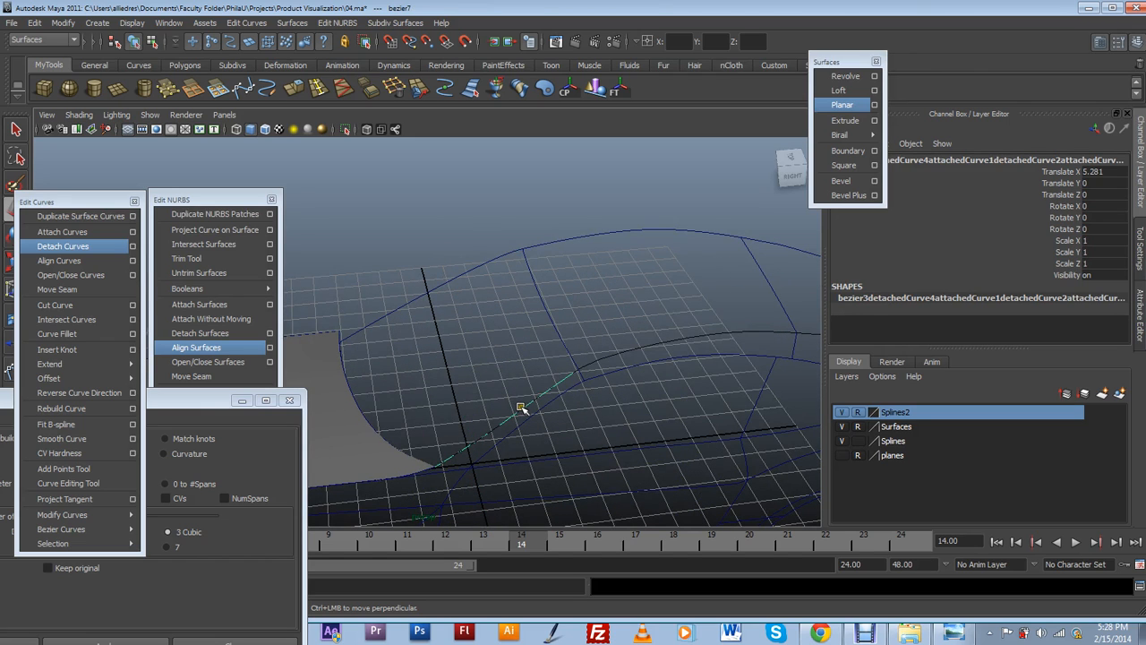
click(1140, 315)
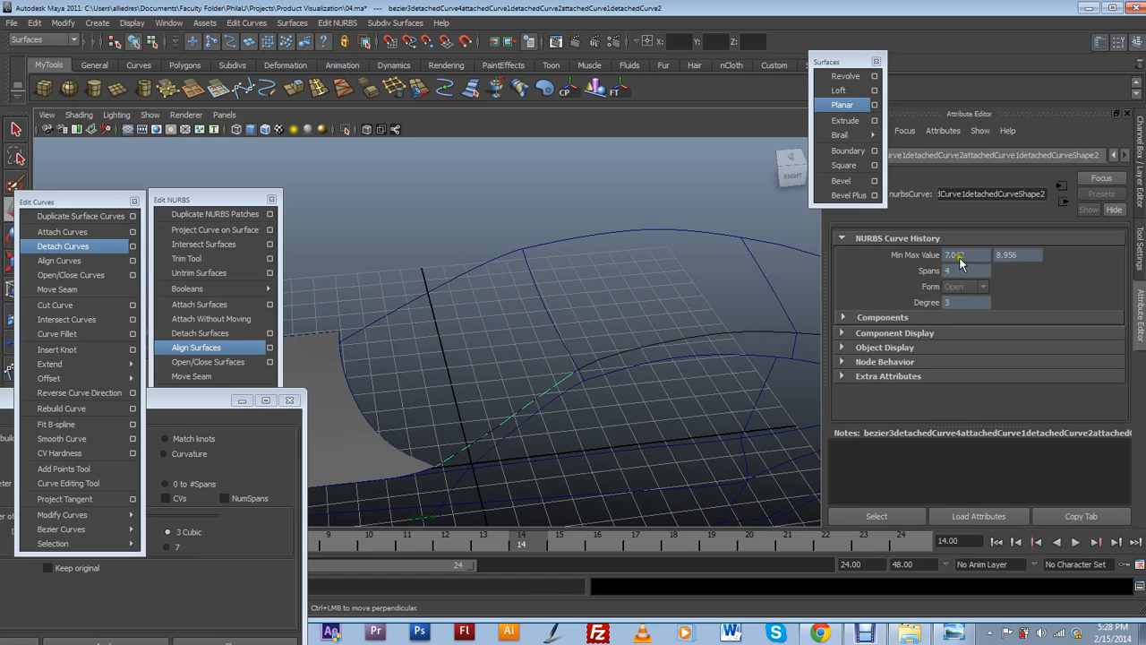
click(438, 309)
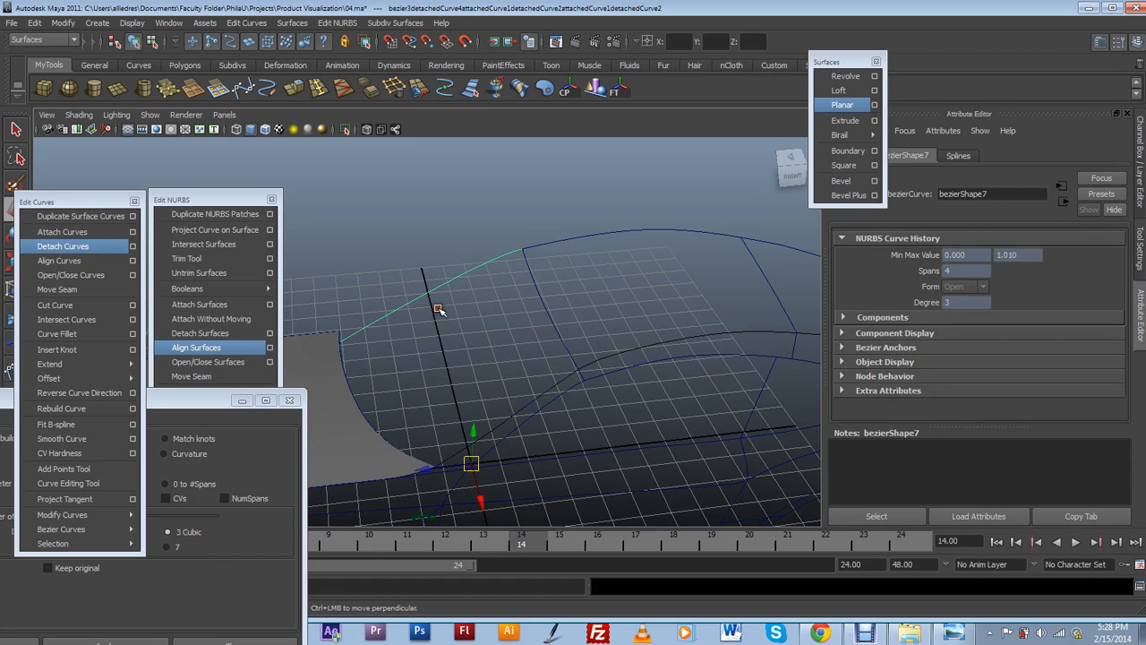
click(535, 296)
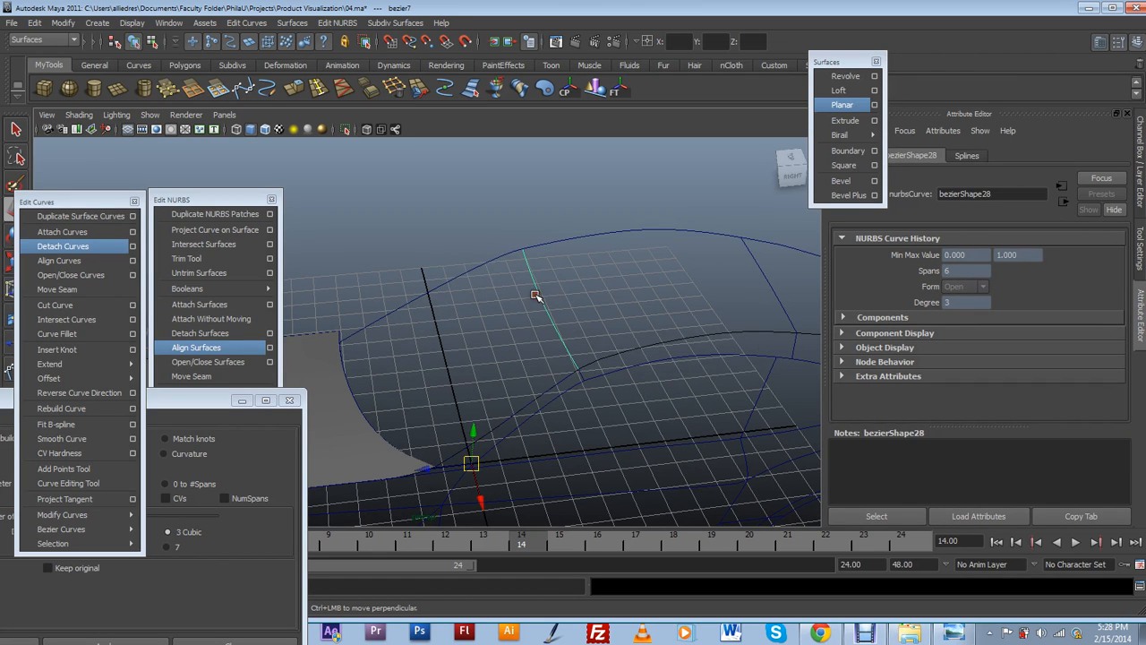
click(373, 392)
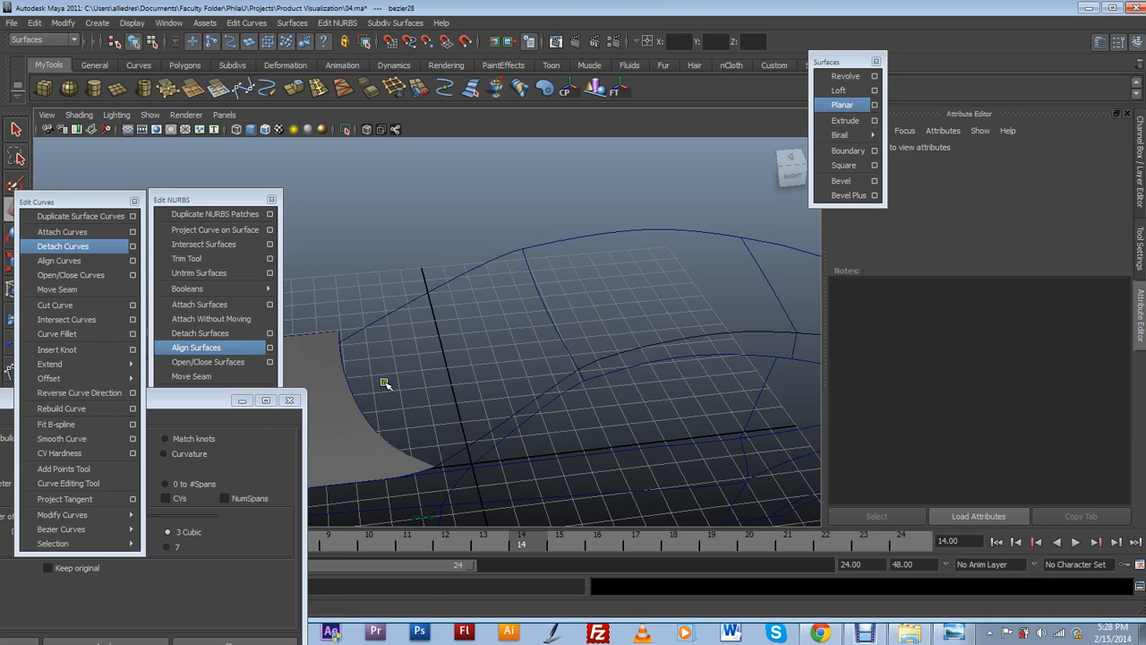
alt+drag(462, 380, 405, 361)
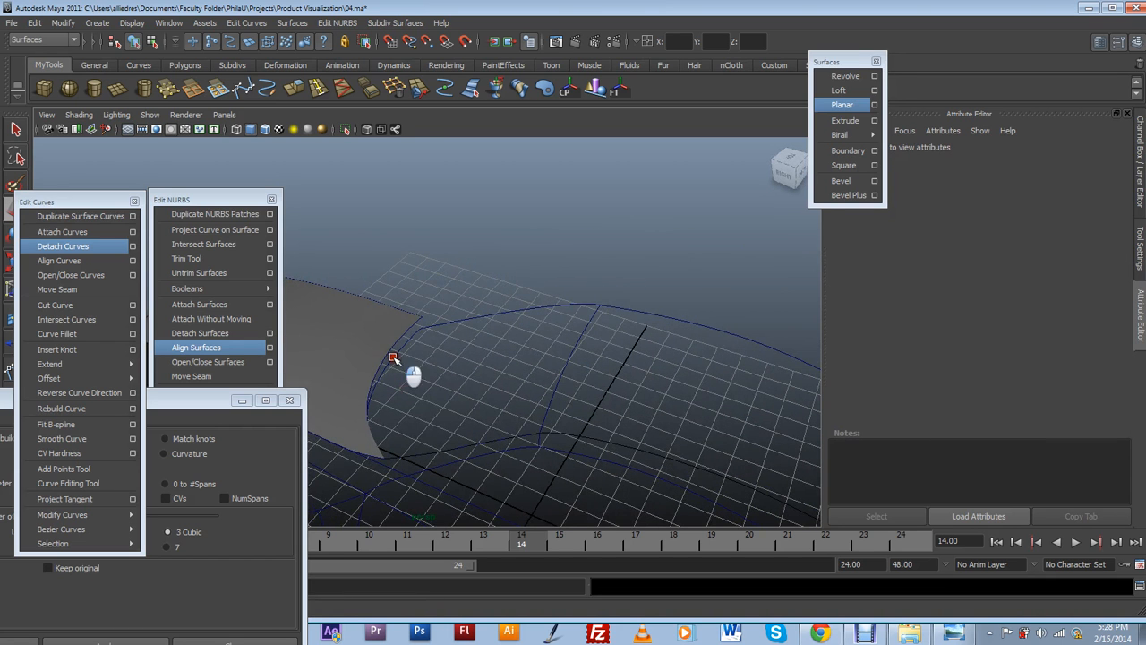
click(394, 359)
alt+drag(446, 412, 466, 275)
click(643, 378)
click(432, 248)
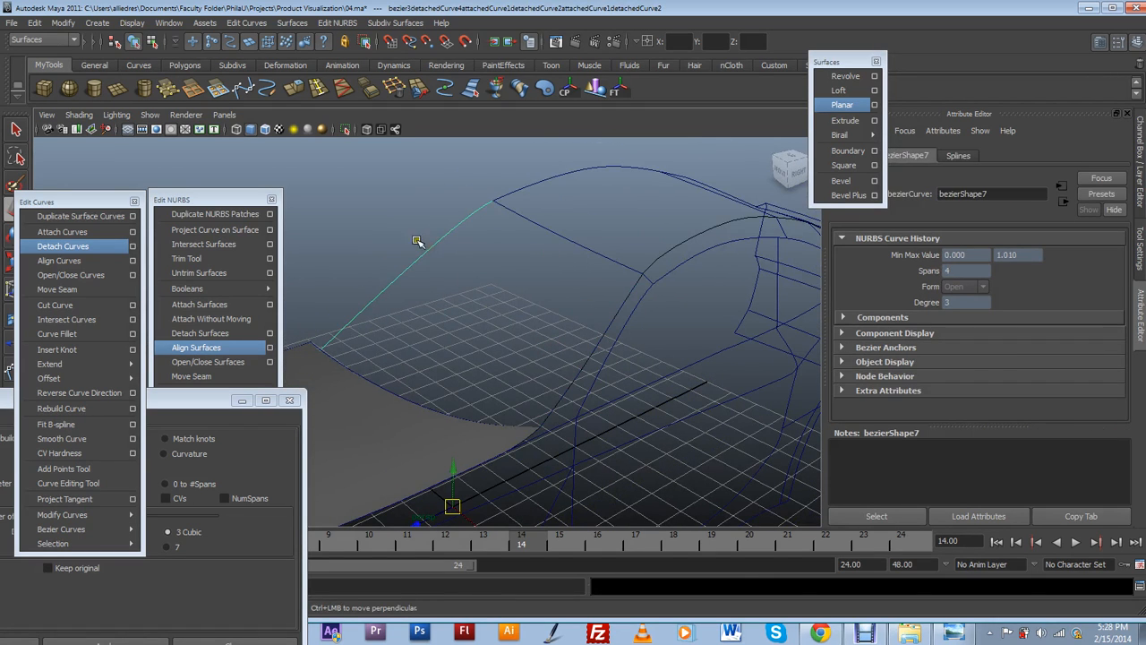
Rebuild the dashed side curve of the windshield opening as a uniform cubic curve with 6 spans.
click(620, 310)
alt+drag(510, 341, 541, 342)
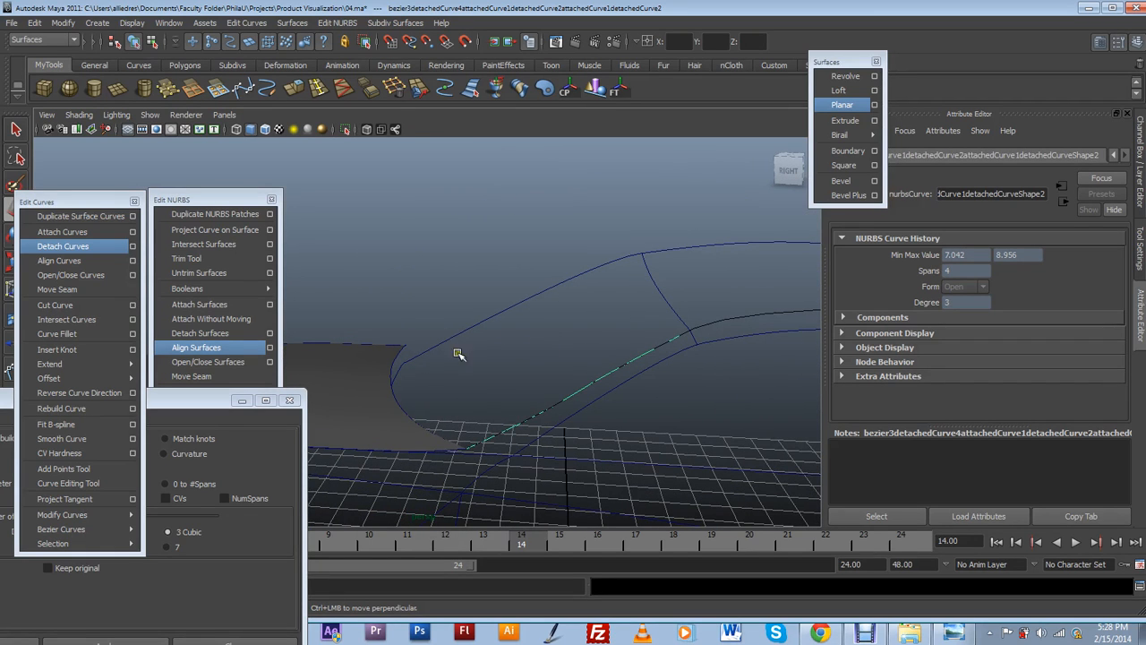
drag(223, 401, 348, 296)
click(263, 543)
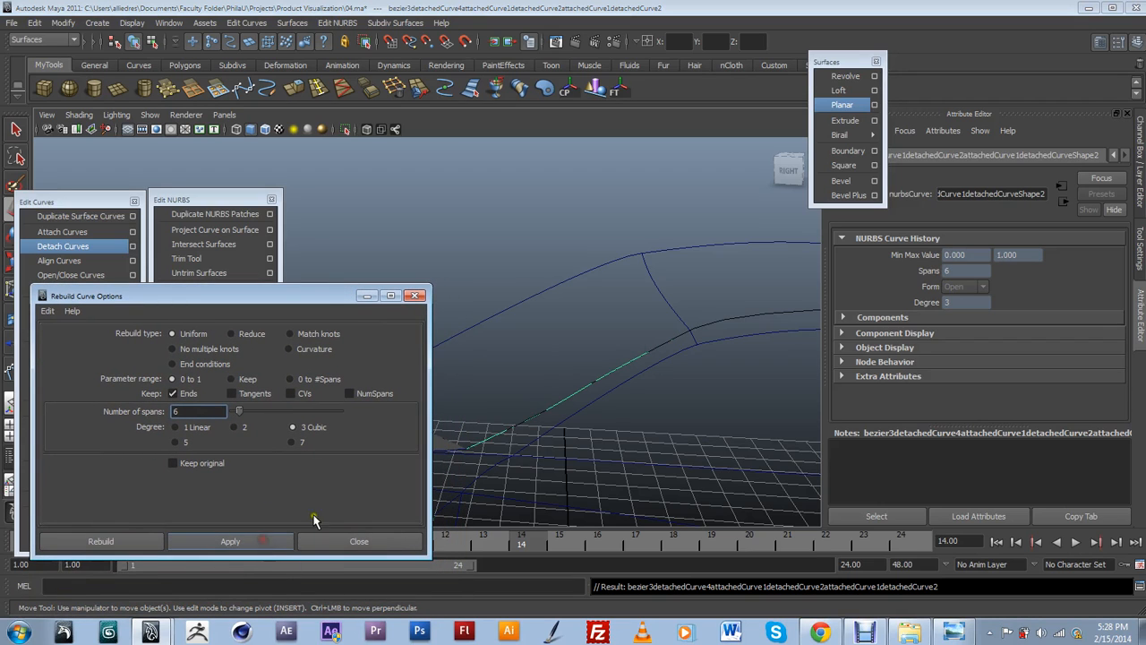
Try to rebuild the windshield opening's centre curve with 6 spans.
click(537, 304)
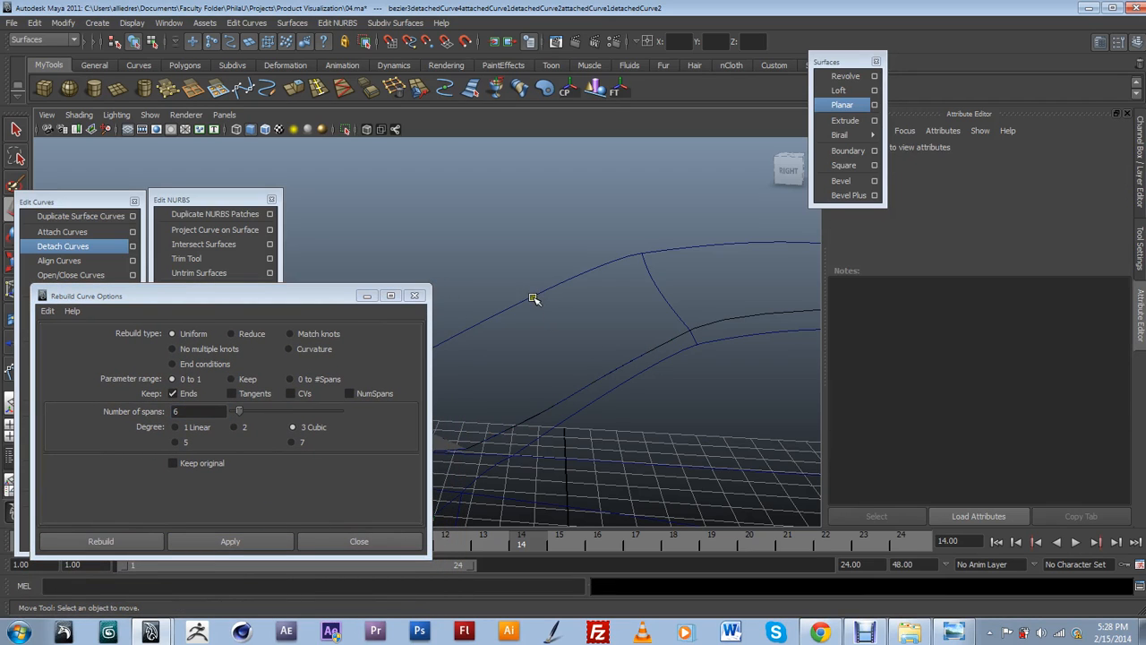
click(533, 299)
click(253, 544)
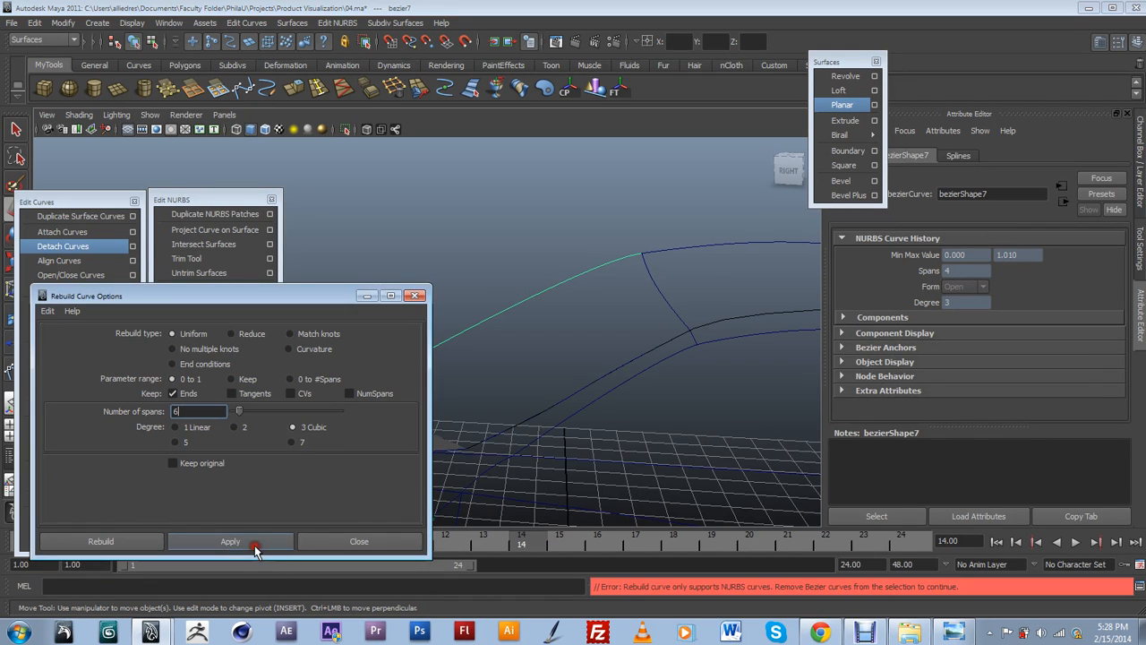
Convert the windshield opening's centre Bezier curve to NURBS and rebuild it with 6 spans.
click(533, 295)
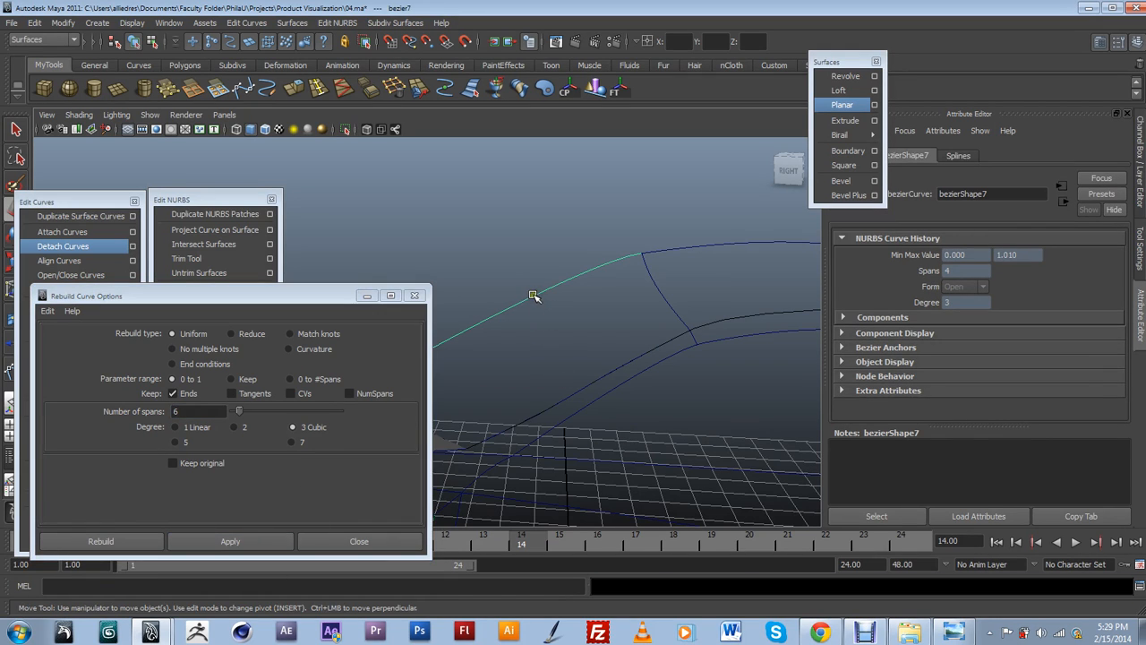
click(533, 295)
click(533, 294)
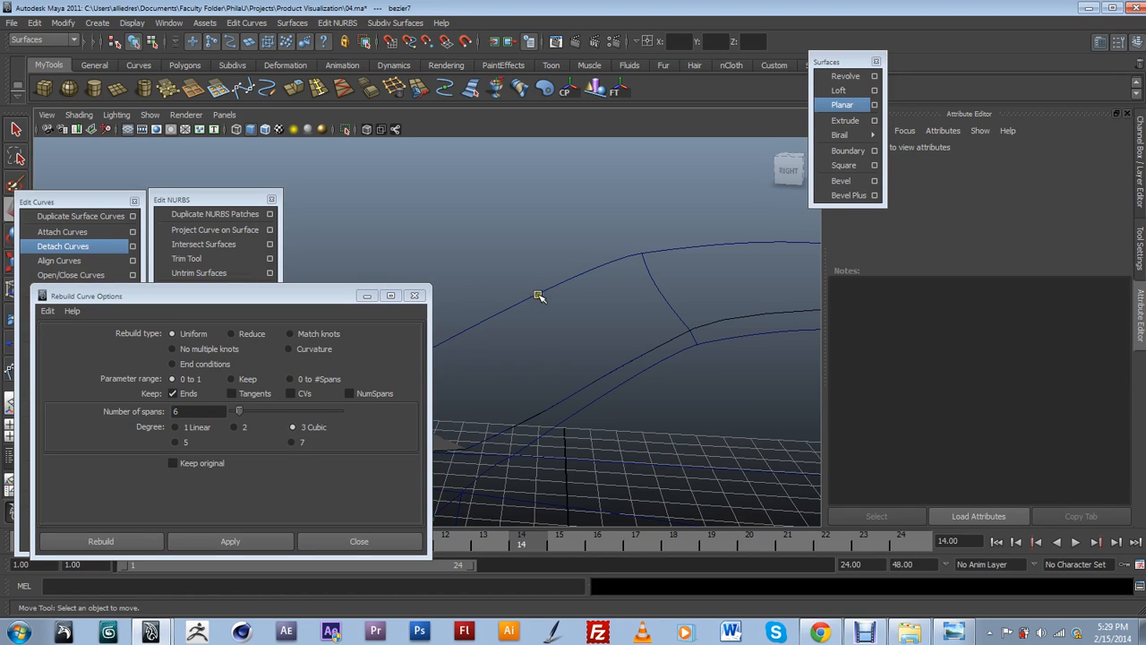
click(538, 295)
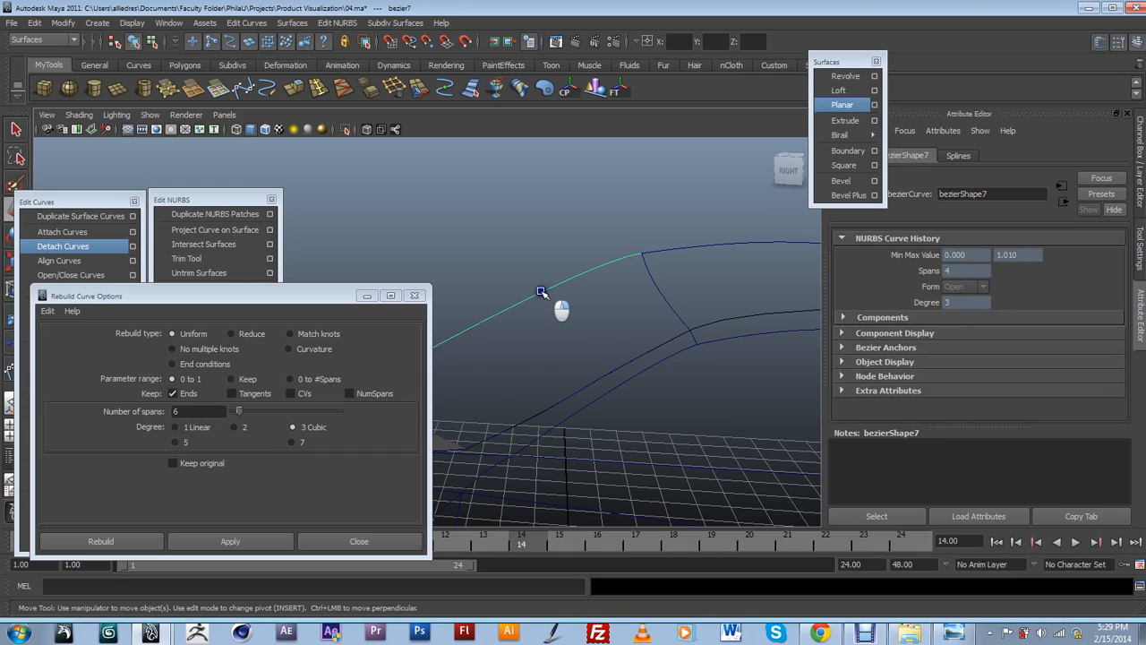
alt+drag(548, 328, 494, 274)
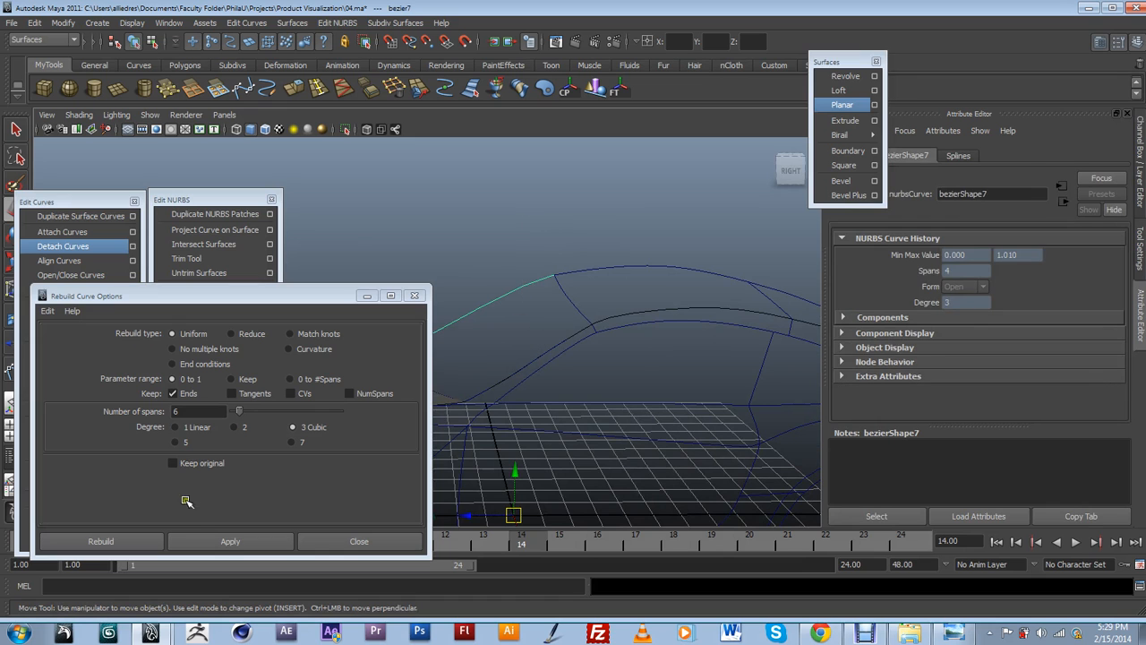
click(230, 542)
Create a Boundary surface for the windshield from the hood edge, centre, roof edge and side curves.
alt+drag(677, 332, 498, 314)
click(510, 307)
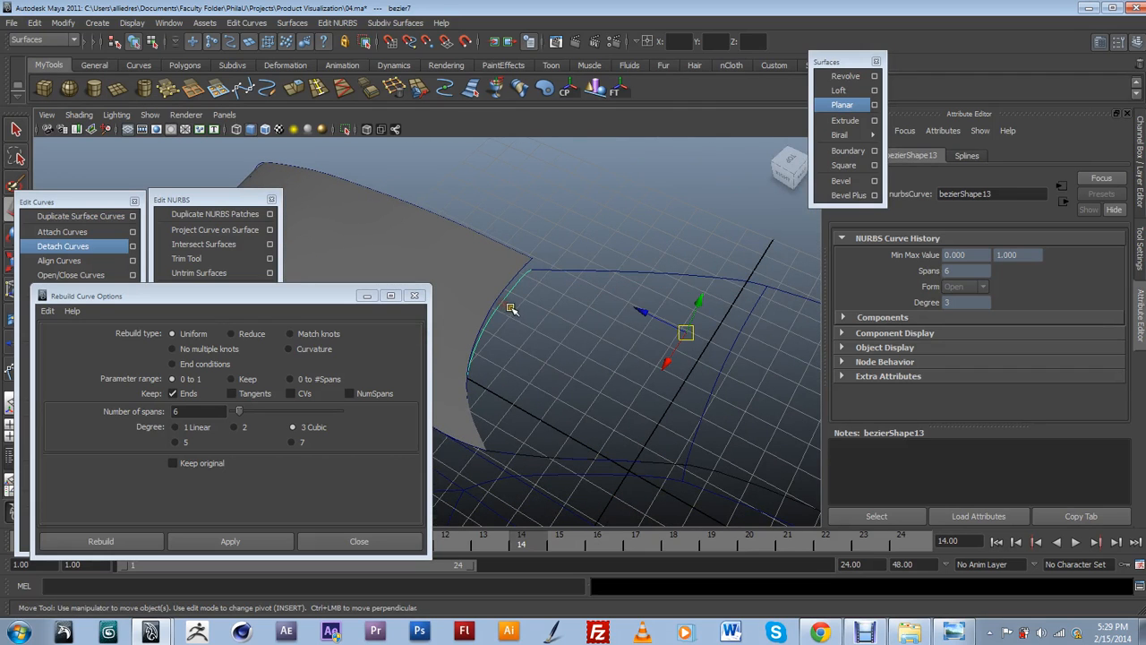
click(593, 274)
alt+drag(630, 357, 689, 355)
click(697, 231)
click(660, 306)
alt+drag(663, 335, 614, 351)
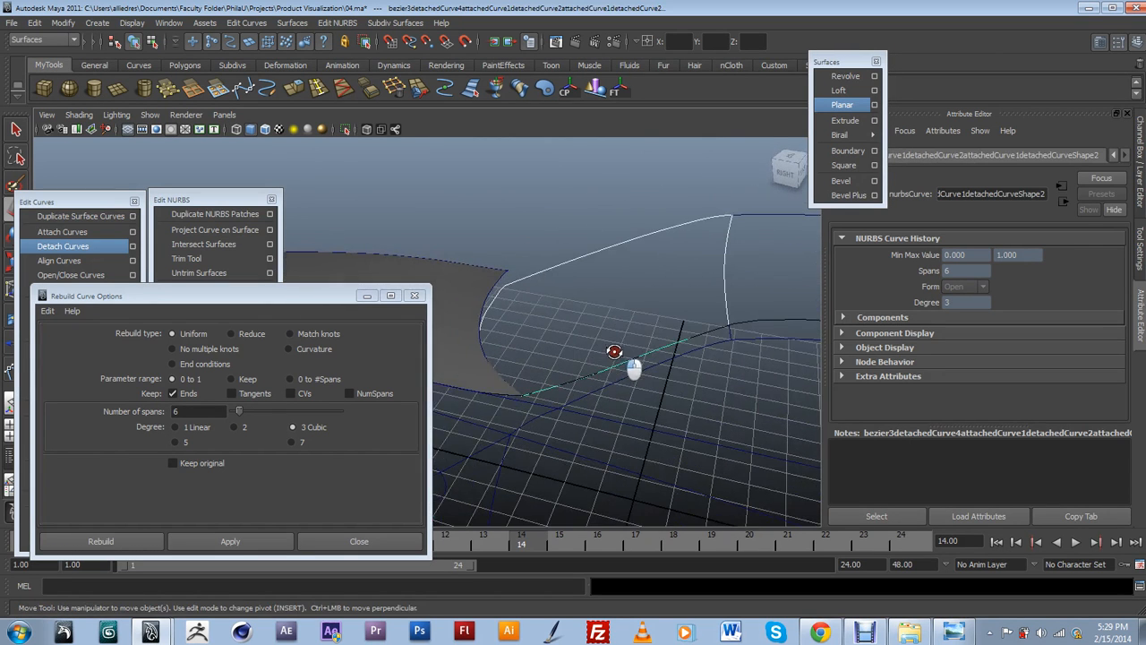
click(842, 152)
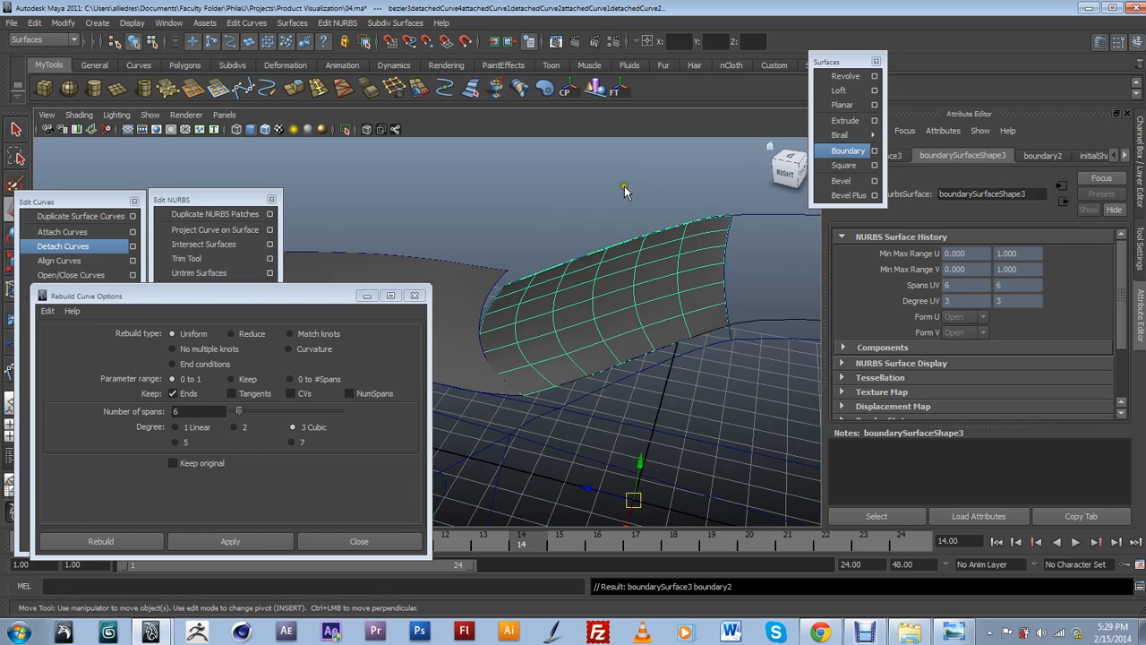
click(609, 215)
alt+drag(549, 330, 576, 356)
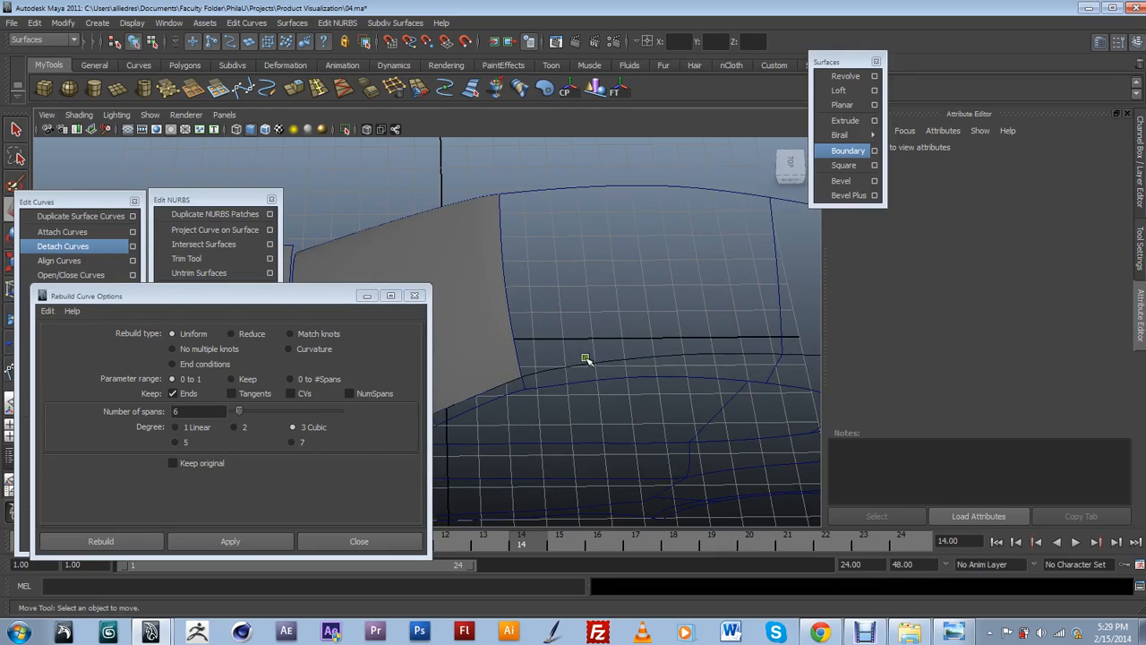
alt+middle_drag(648, 361, 594, 325)
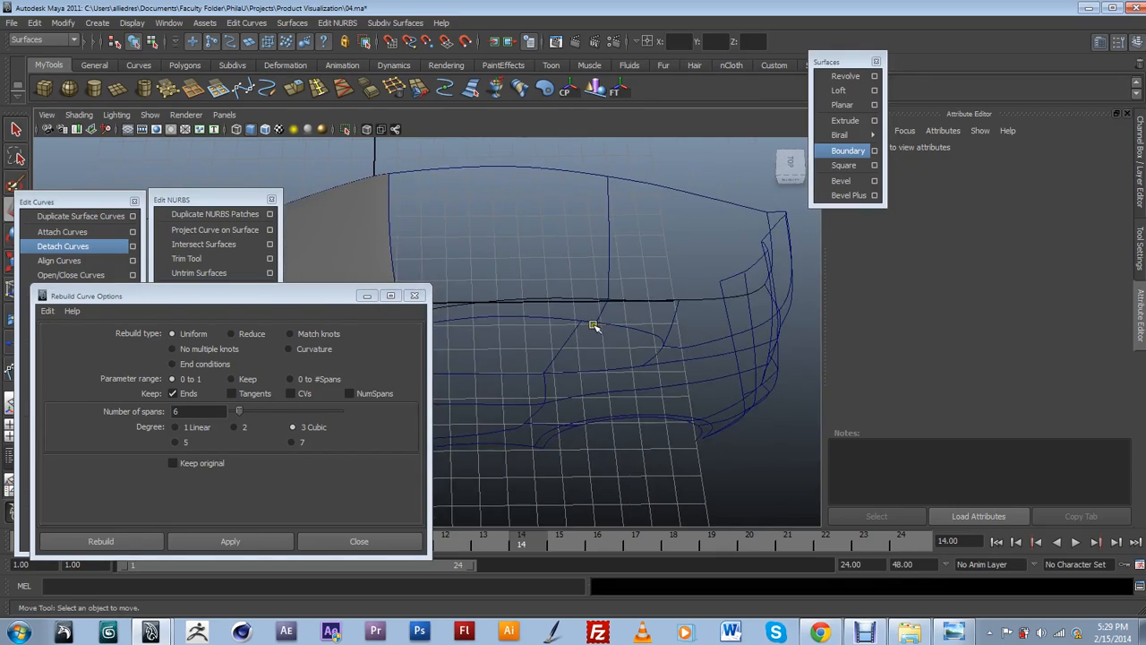
alt+drag(594, 325, 551, 289)
alt+middle_drag(551, 289, 514, 293)
alt+drag(514, 293, 568, 318)
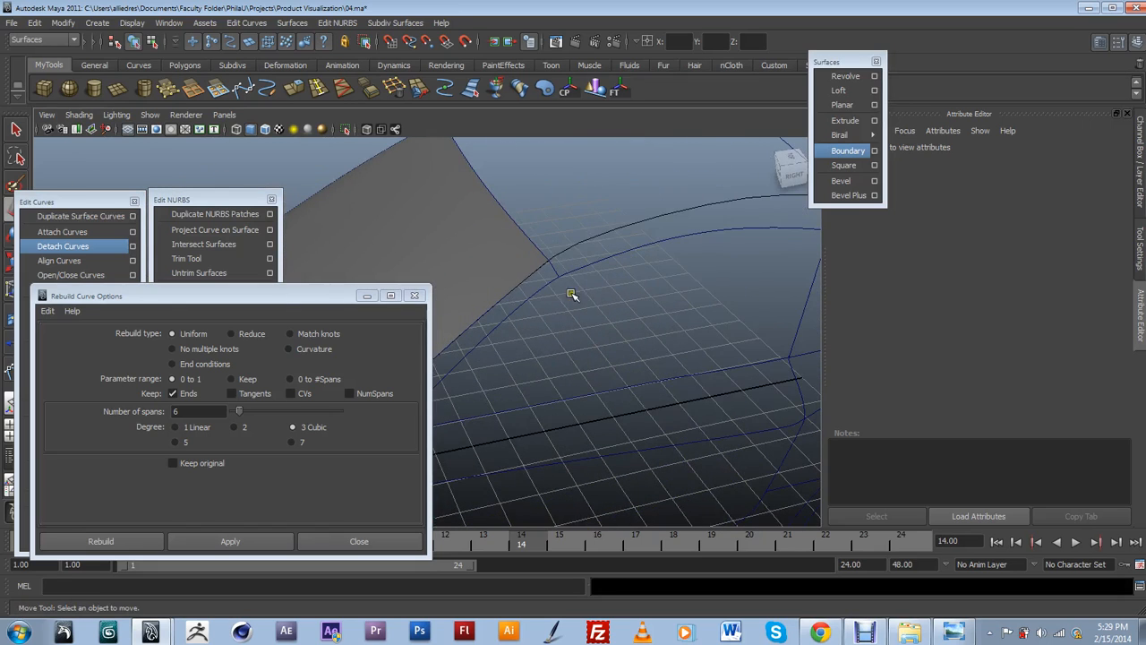
Examine the new windshield surface and the roof curves behind it from several angles.
alt+drag(567, 246, 607, 285)
alt+middle_drag(606, 285, 606, 300)
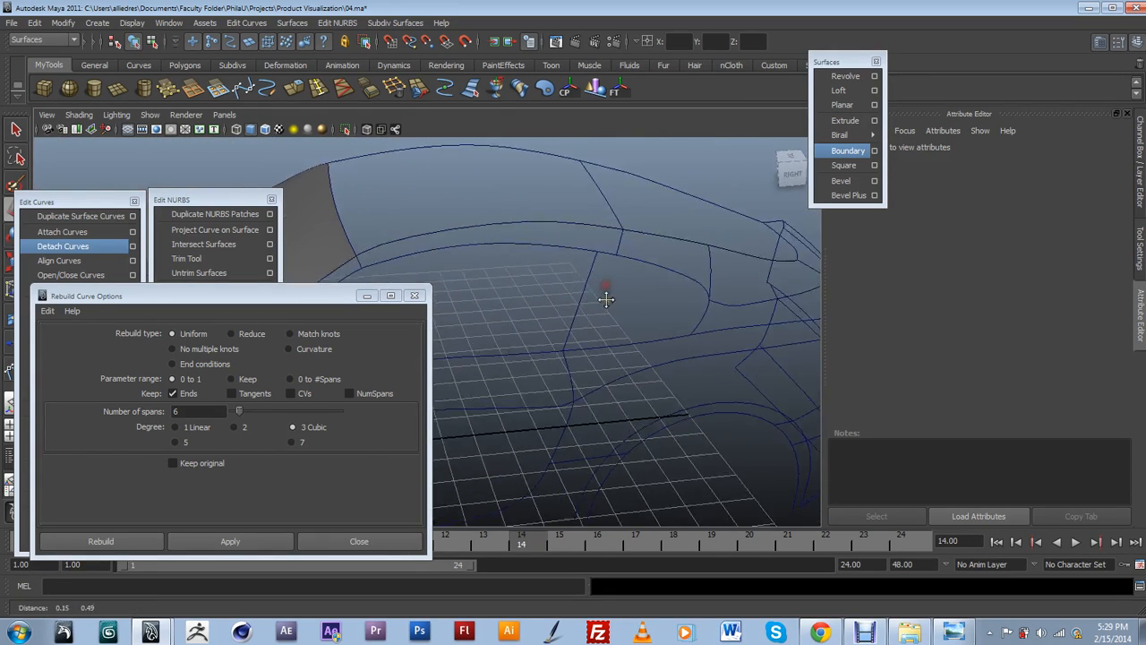
scroll(612, 267, down, 2)
mouse_move(626, 253)
alt+mouse_down()
mouse_move(530, 317)
mouse_move(473, 328)
mouse_move(716, 276)
mouse_move(610, 240)
alt+mouse_up()
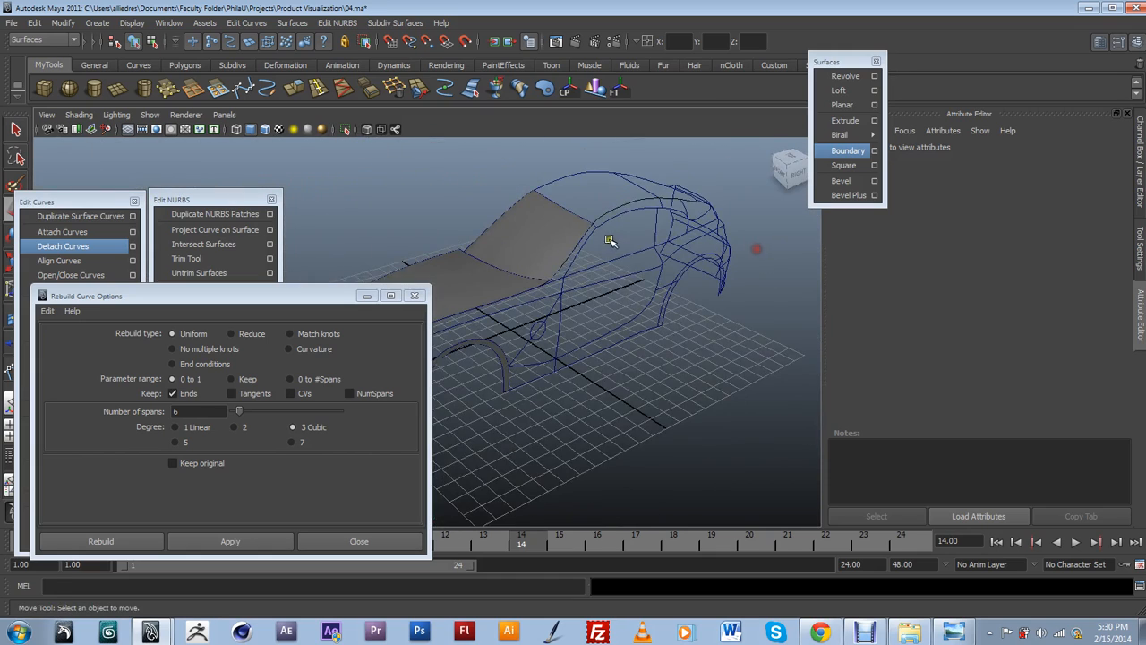
alt+middle_drag(647, 205, 525, 261)
alt+drag(525, 261, 621, 238)
alt+middle_drag(455, 251, 567, 240)
alt+drag(571, 244, 653, 263)
alt+drag(598, 335, 655, 325)
alt+right_drag(655, 325, 659, 317)
alt+drag(660, 317, 640, 354)
alt+middle_drag(639, 354, 626, 350)
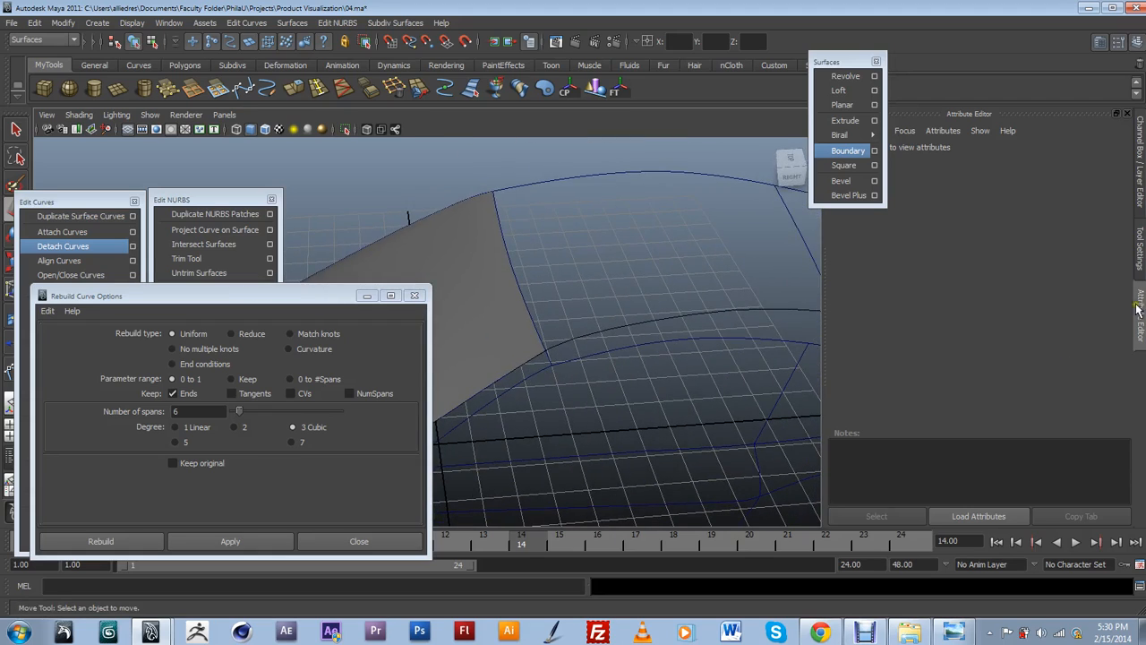
Move the roof's long side curve from the Splines2 layer into the Splines layer and set Splines2 to reference display.
click(1141, 177)
click(857, 412)
click(604, 330)
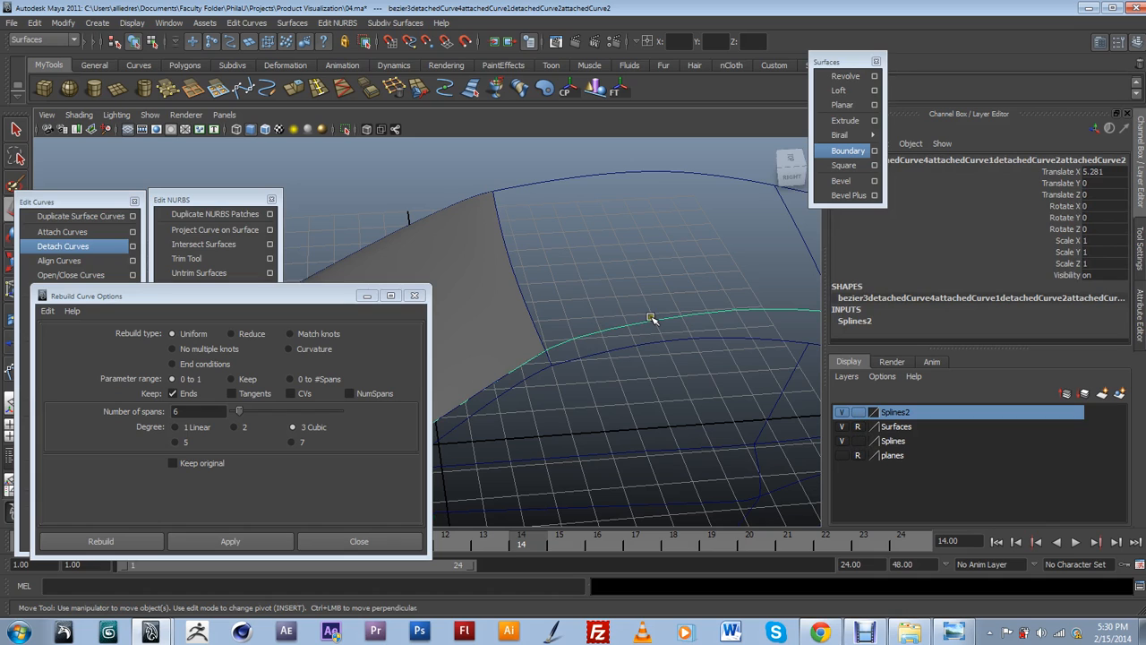
click(653, 312)
click(657, 319)
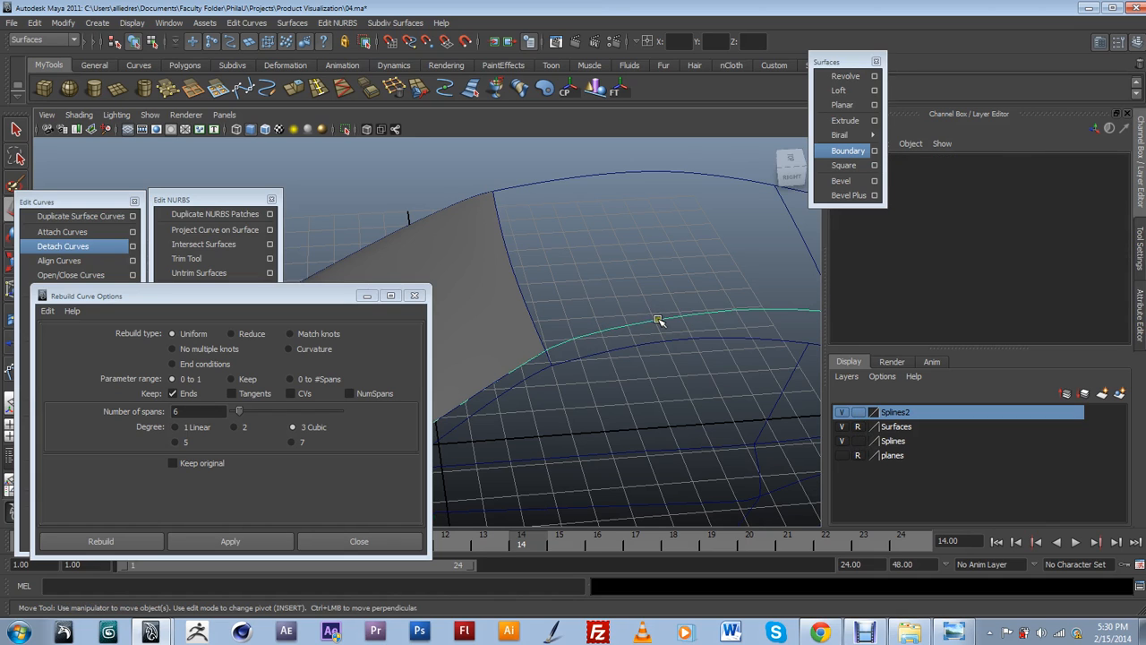
click(905, 440)
right_click(914, 439)
click(943, 463)
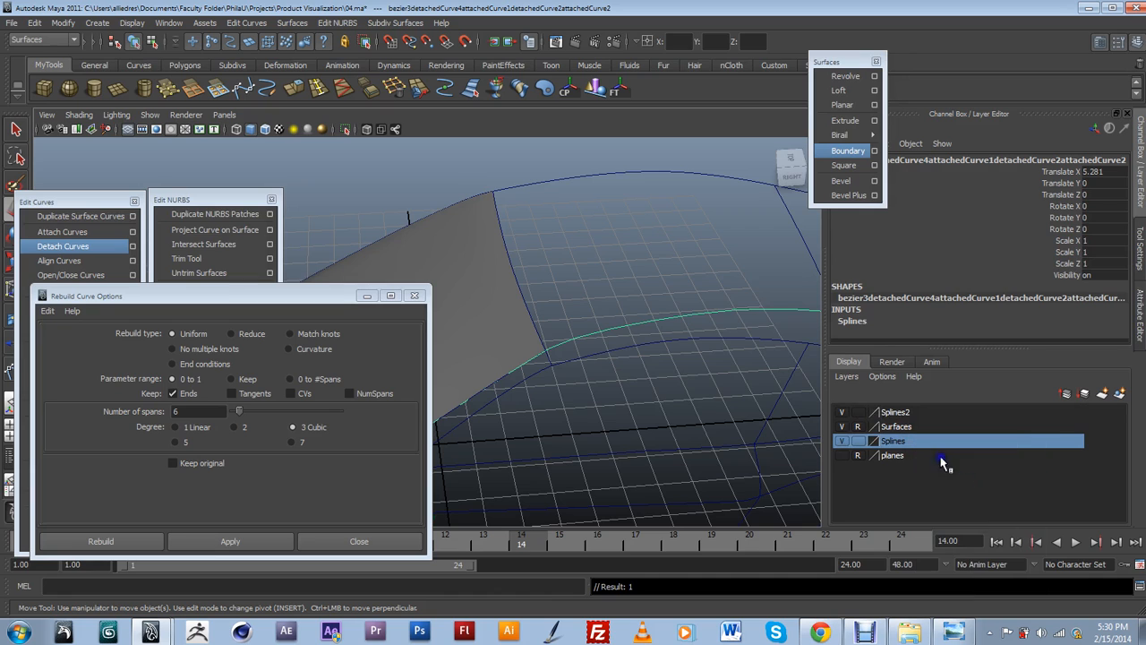
click(709, 289)
click(709, 313)
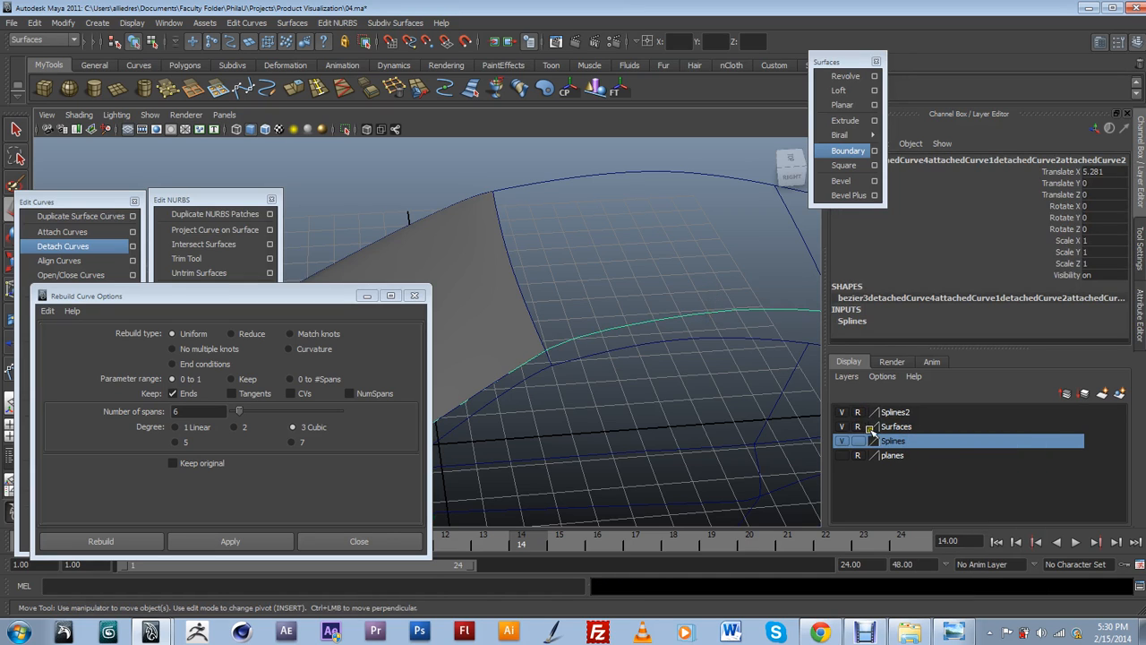
Inspect where the roof's side curve meets the windshield and the rear roof cross curve.
scroll(676, 394, down, 3)
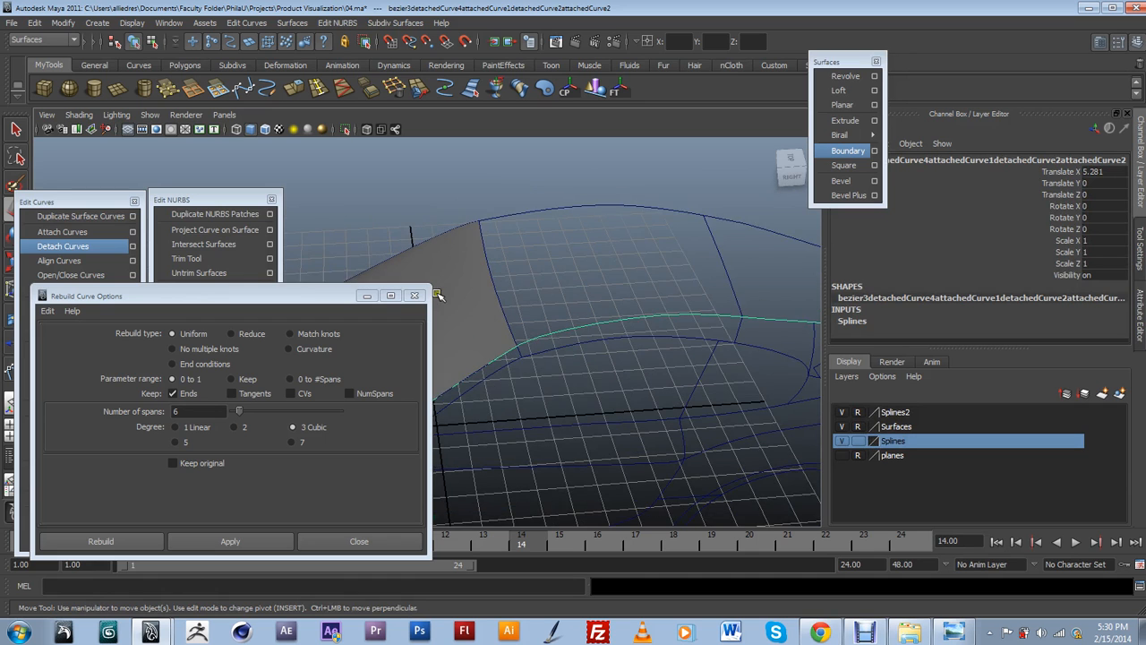
alt+drag(528, 385, 554, 444)
key(ctrl+z)
alt+right_drag(728, 299, 711, 304)
alt+drag(710, 304, 726, 295)
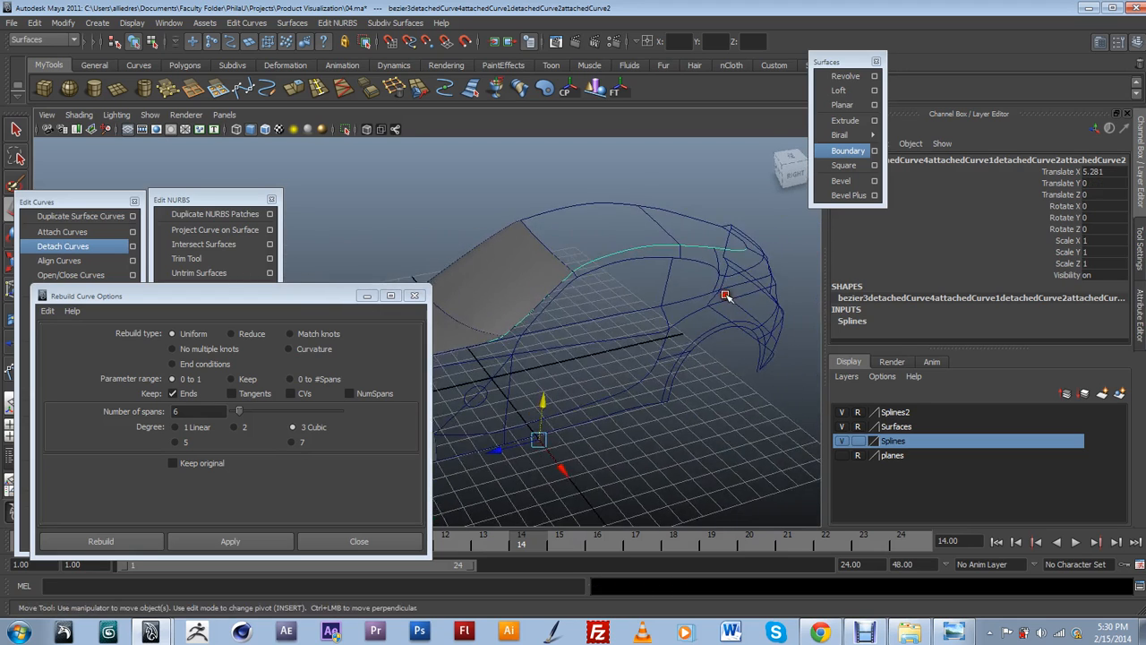
alt+right_drag(726, 294, 747, 298)
alt+drag(747, 298, 677, 339)
alt+middle_drag(756, 318, 752, 335)
alt+drag(753, 334, 709, 332)
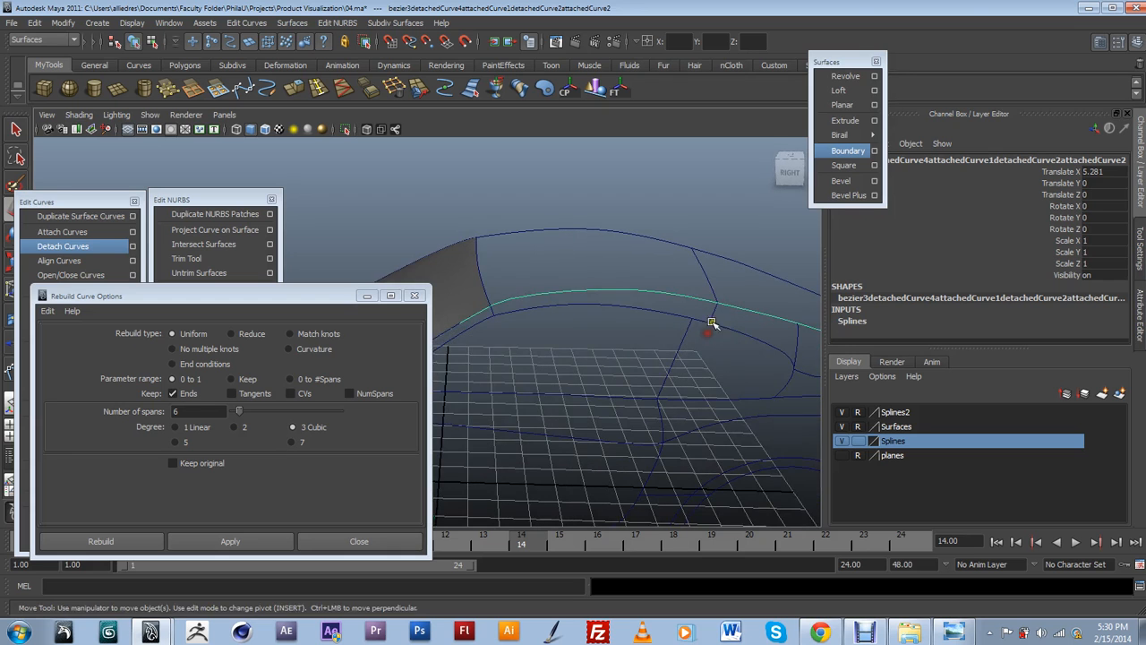
alt+middle_drag(720, 334, 707, 339)
alt+drag(707, 338, 672, 361)
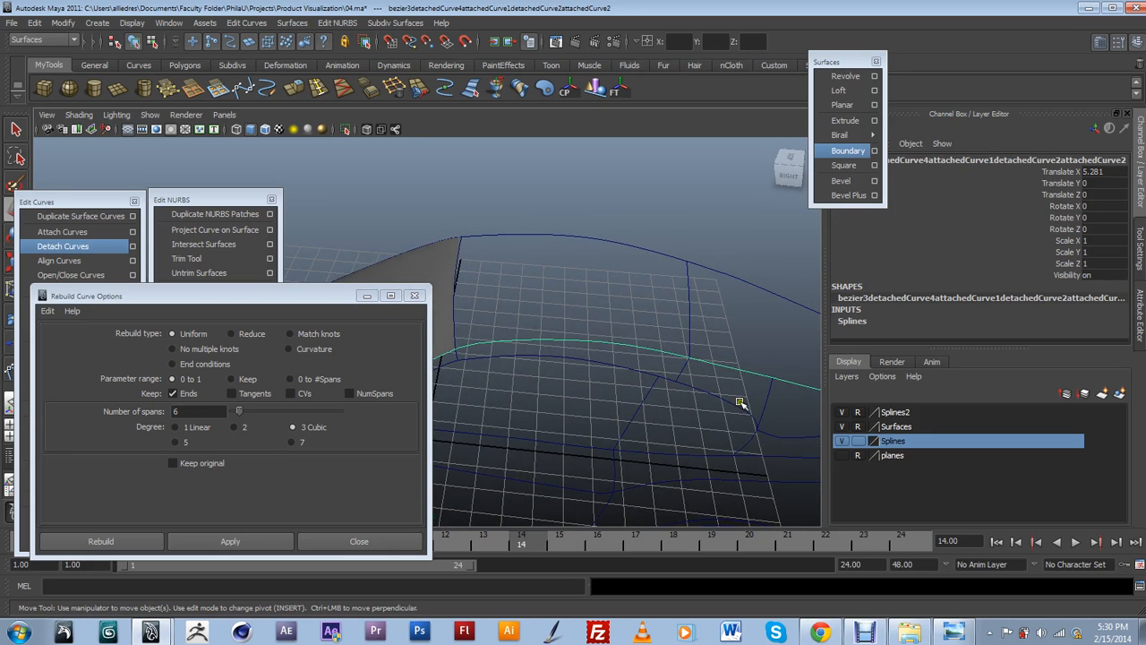
Detach the roof's side curve at the windshield's upper corner and at the rear roof cross curve.
alt+drag(770, 393, 609, 349)
click(626, 307)
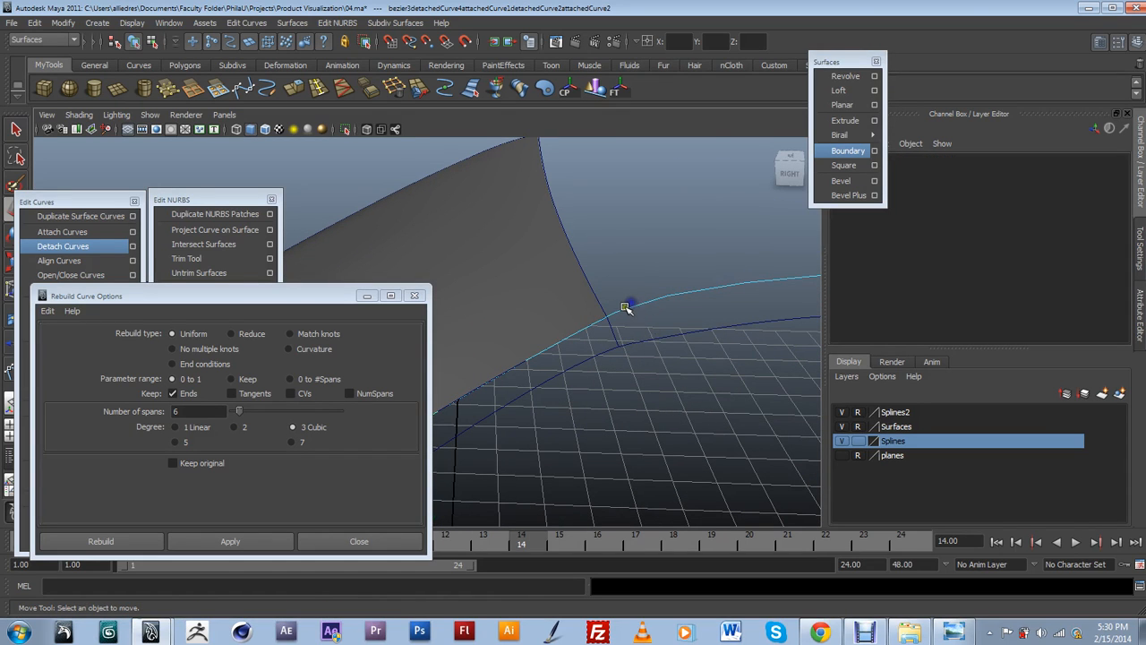
click(609, 318)
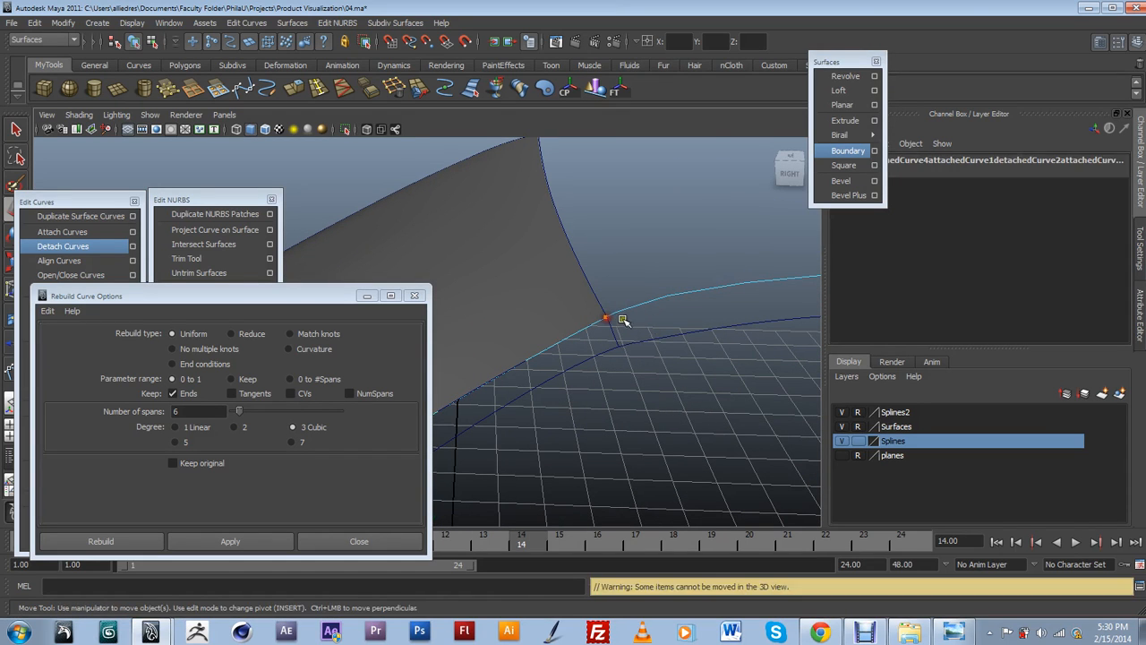
scroll(624, 324, down, 4)
alt+drag(634, 365, 663, 352)
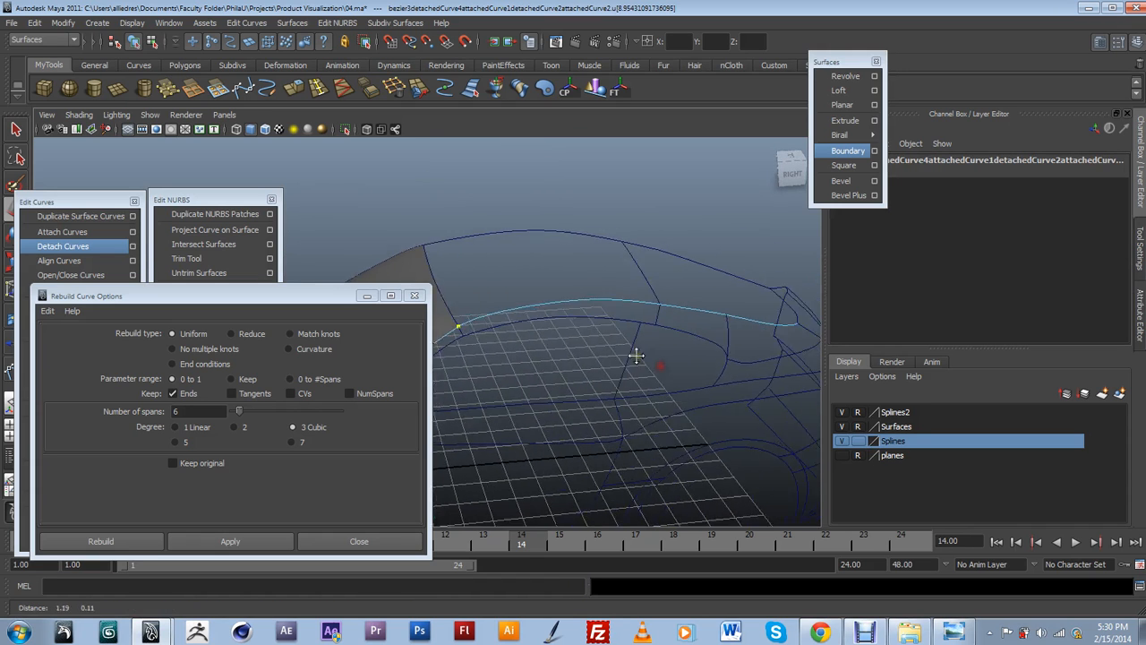
alt+middle_drag(663, 352, 572, 368)
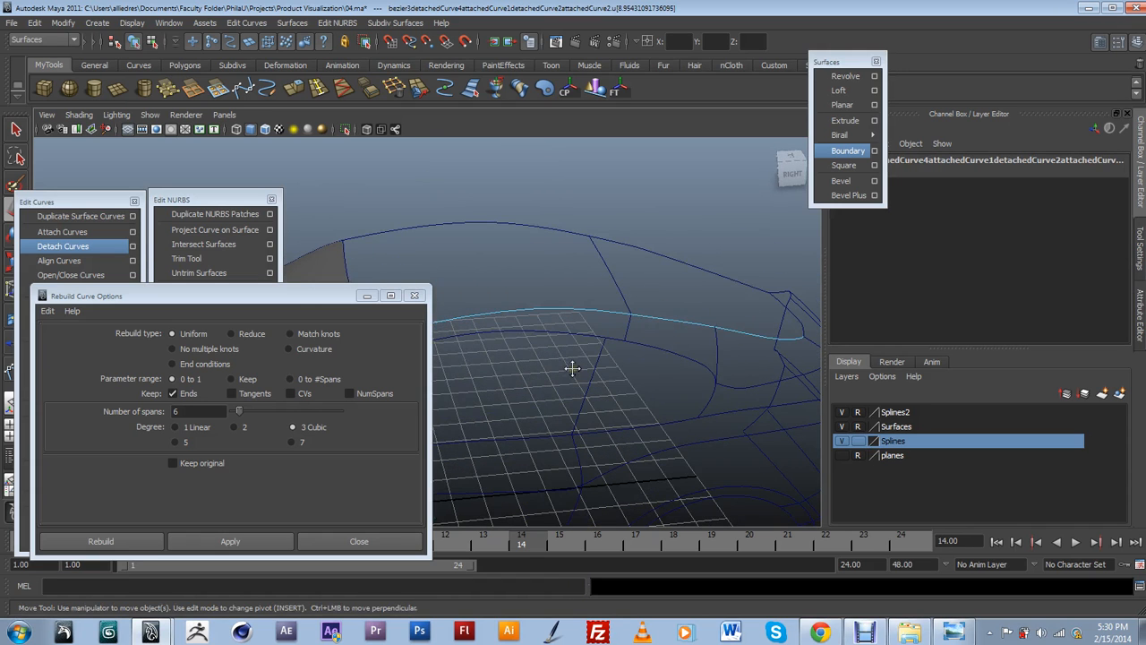
click(631, 316)
scroll(592, 249, down, 2)
alt+middle_drag(568, 312, 744, 276)
alt+drag(693, 329, 724, 334)
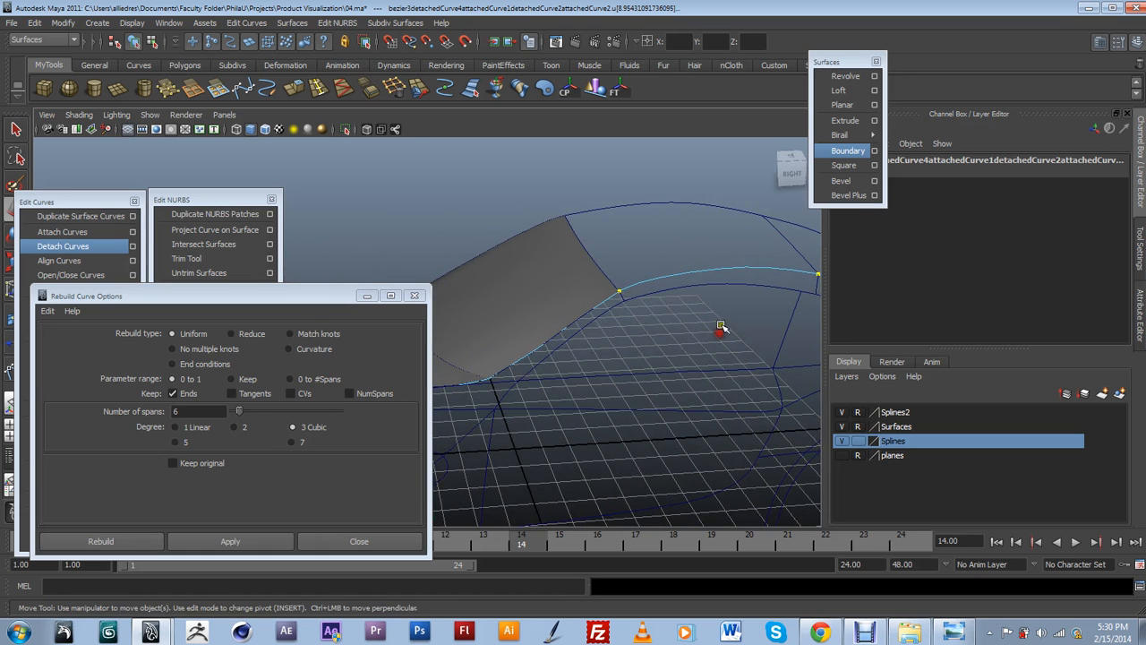
click(125, 322)
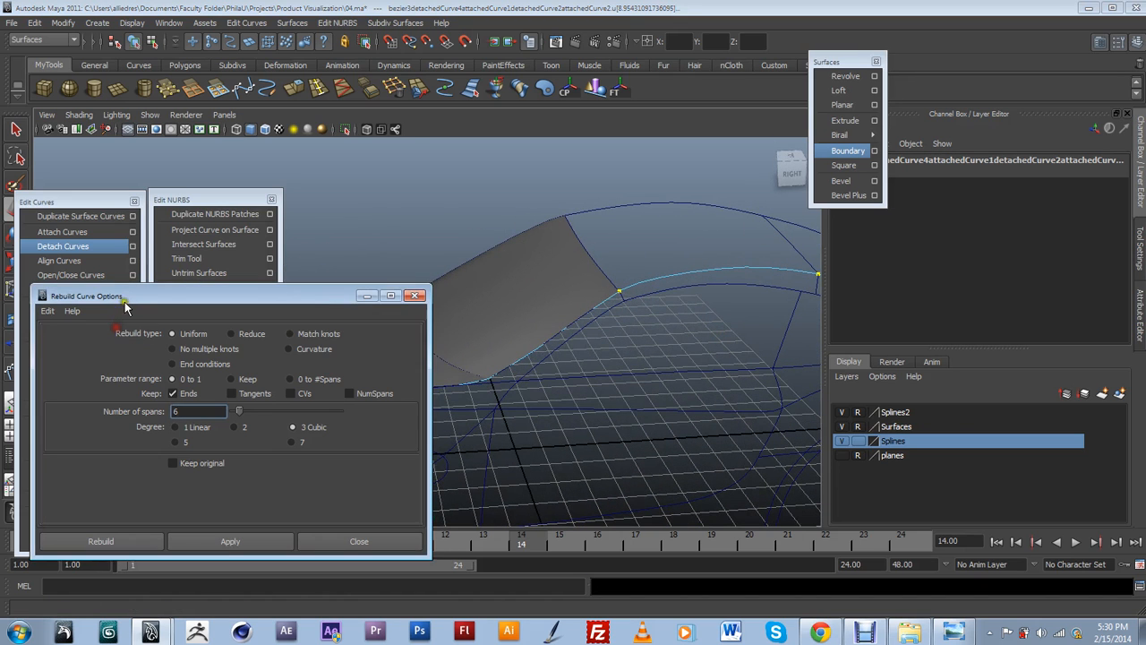
drag(125, 296, 91, 332)
click(76, 246)
Check the detached curve segments along the windshield's side and how they meet the roof curves.
alt+middle_drag(578, 319, 599, 308)
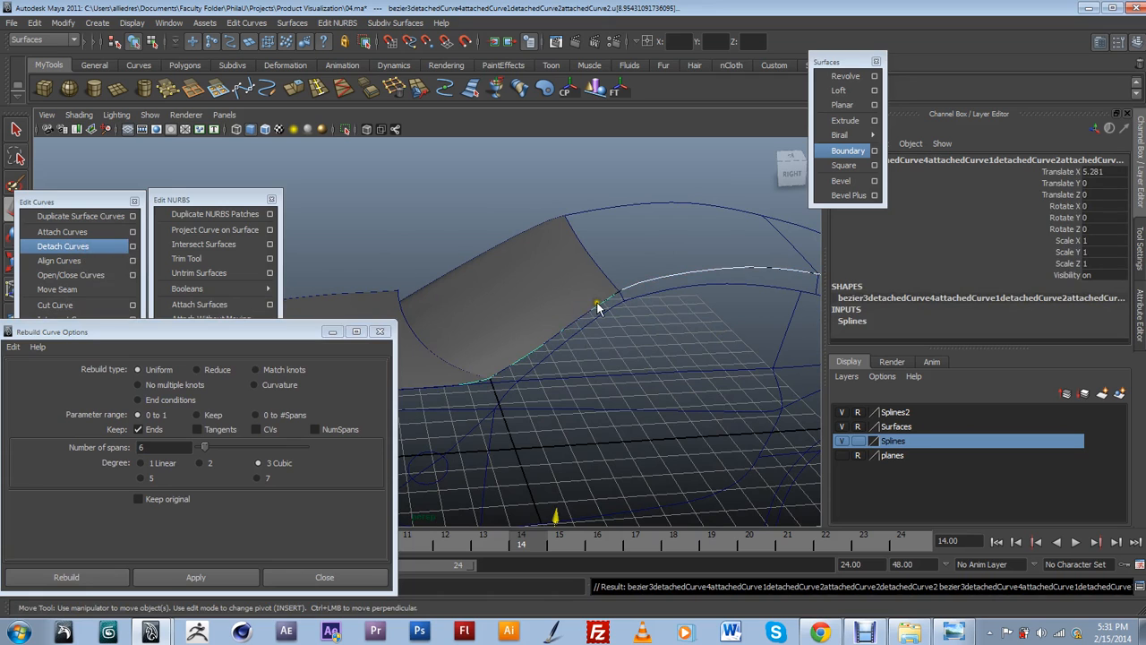
click(524, 371)
click(548, 344)
click(553, 341)
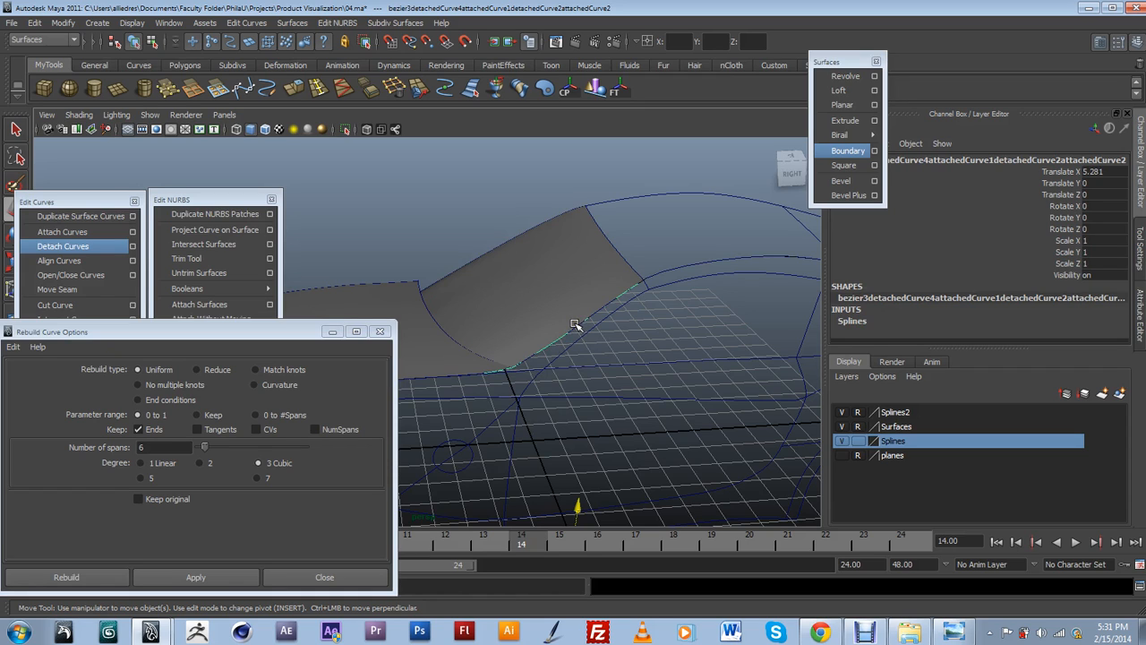
click(640, 283)
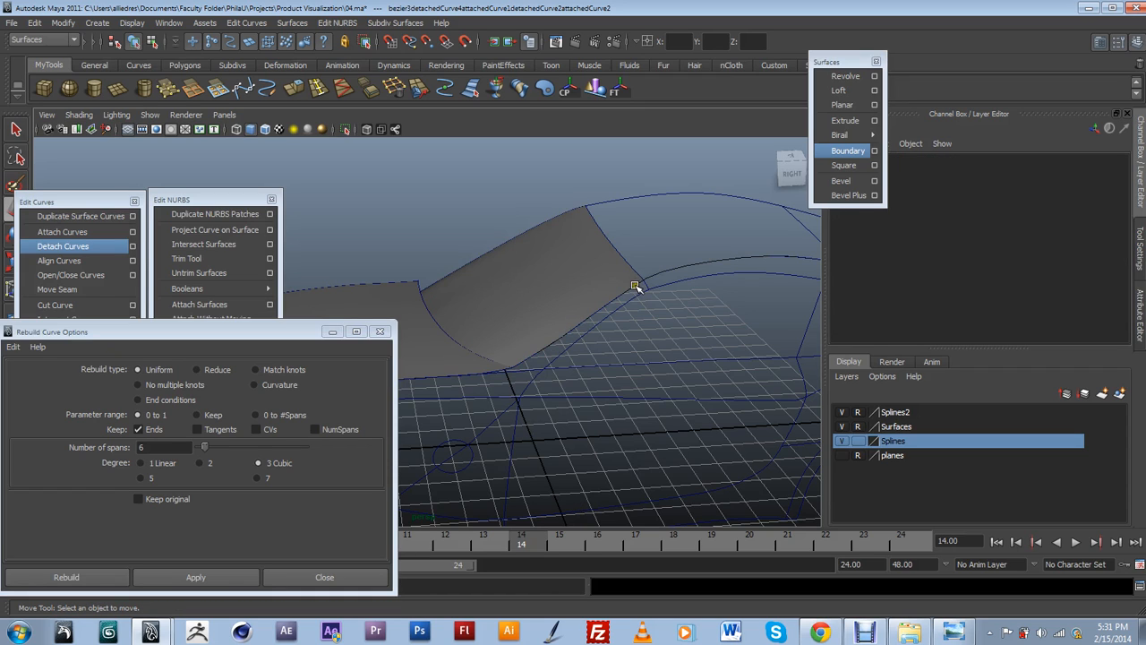
click(634, 287)
click(632, 289)
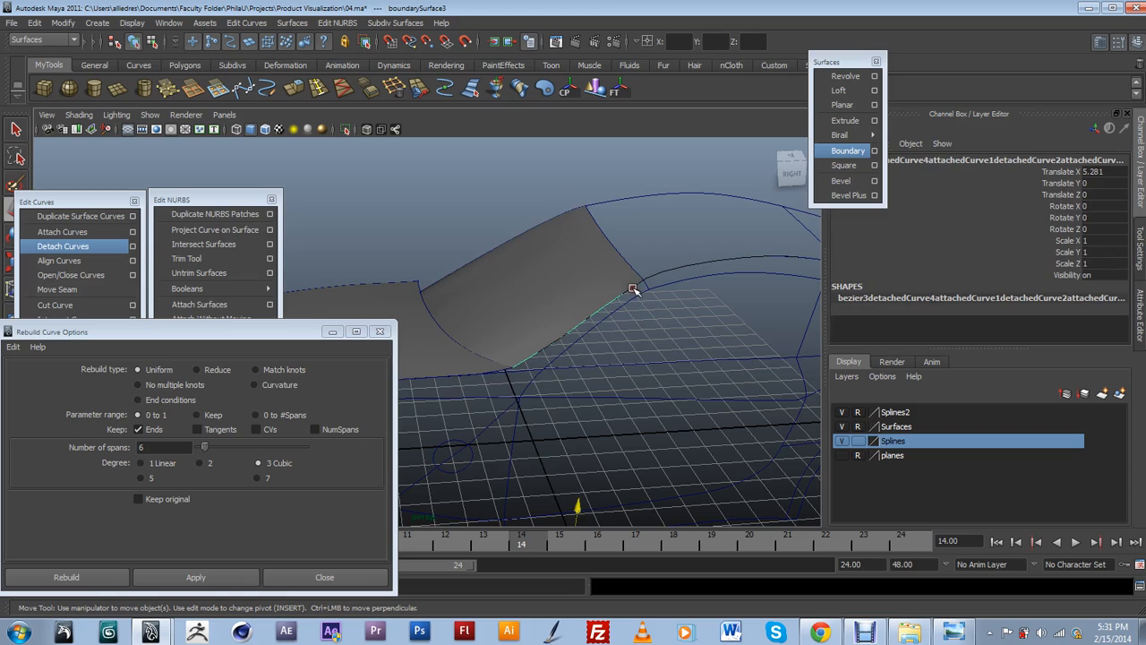
alt+drag(632, 291, 548, 234)
alt+right_drag(547, 232, 562, 289)
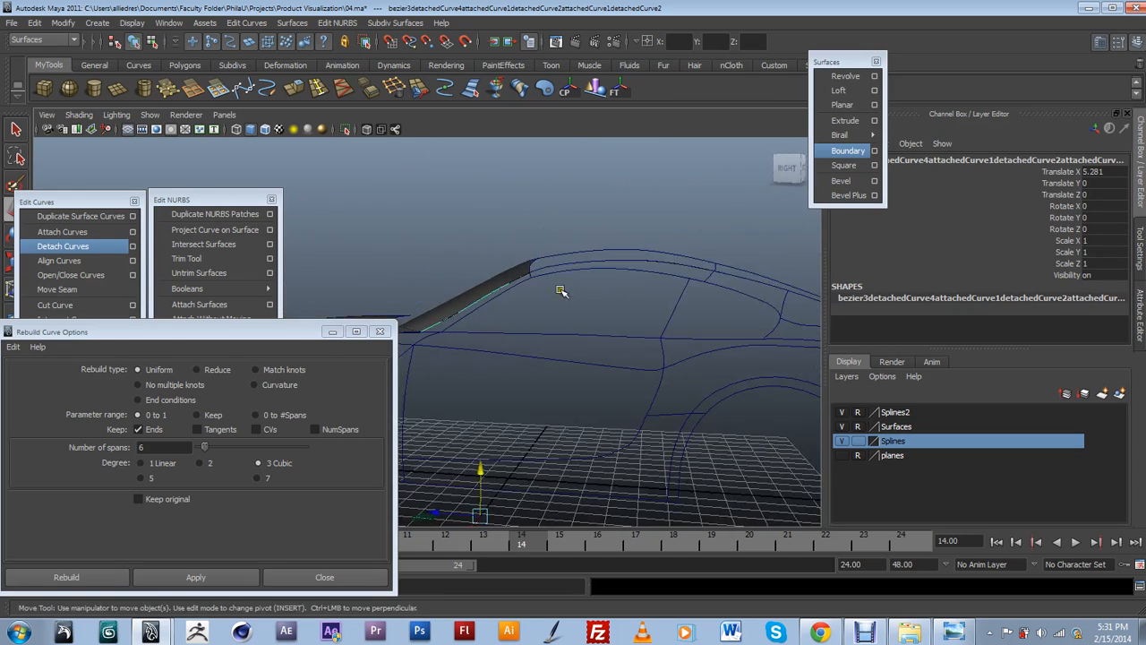
alt+drag(562, 289, 606, 358)
alt+middle_drag(606, 358, 650, 340)
alt+right_drag(501, 381, 547, 376)
alt+middle_drag(650, 369, 545, 362)
alt+drag(545, 362, 495, 313)
Check the span settings of the roof's front cross curve, rear cross curve and centre curve.
click(468, 305)
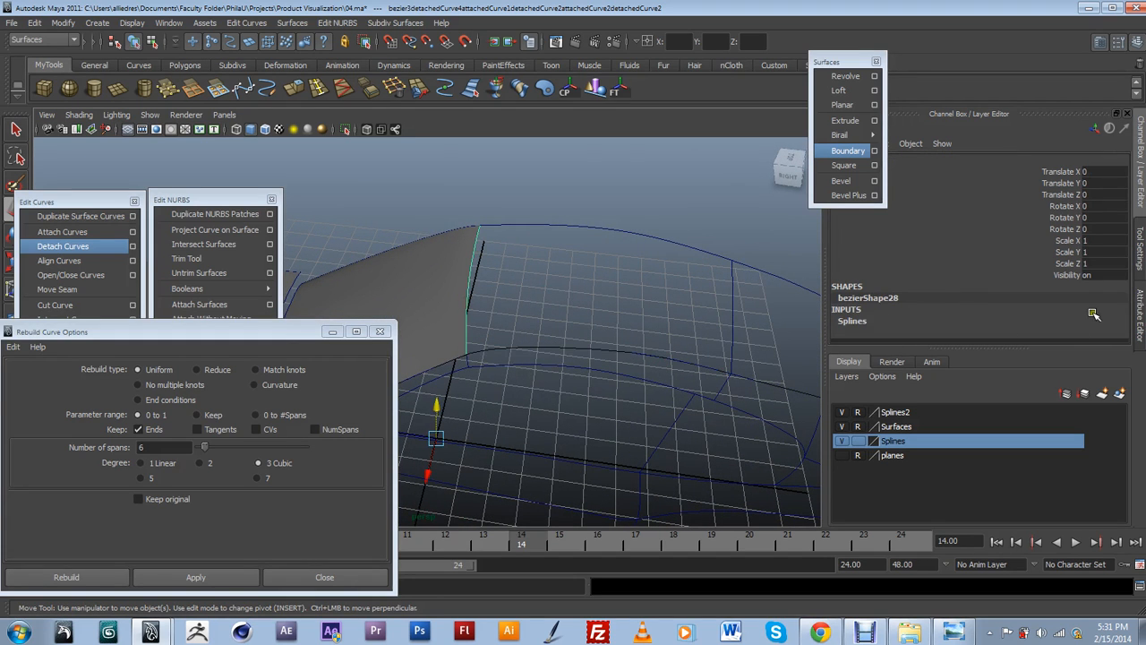
click(1140, 304)
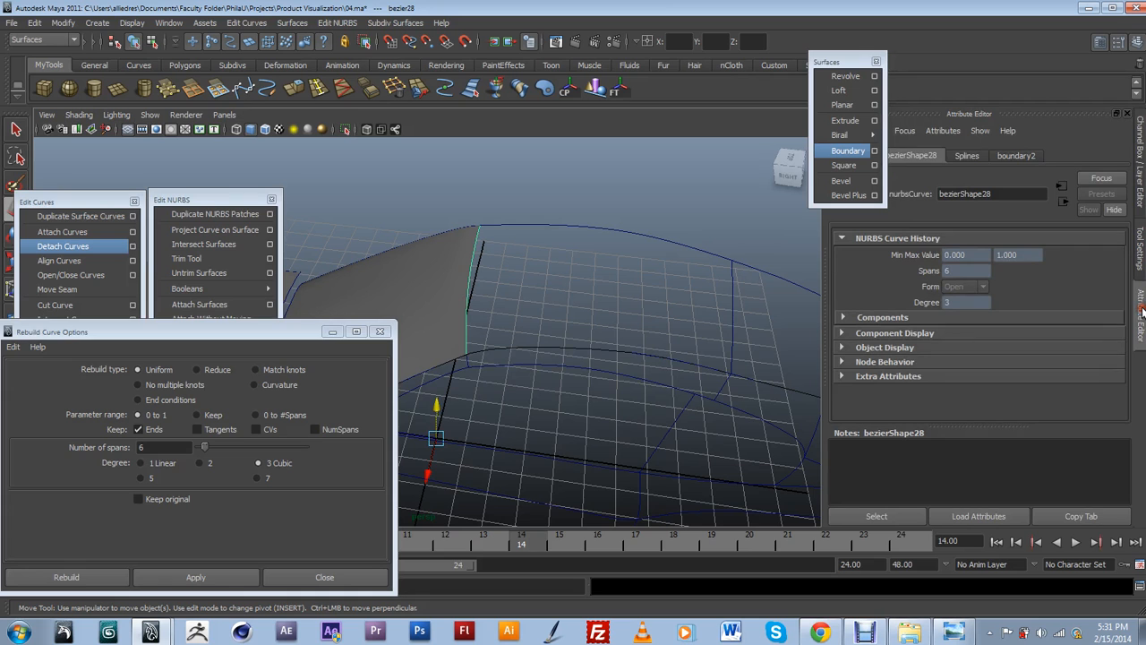
click(732, 322)
alt+drag(657, 325, 613, 324)
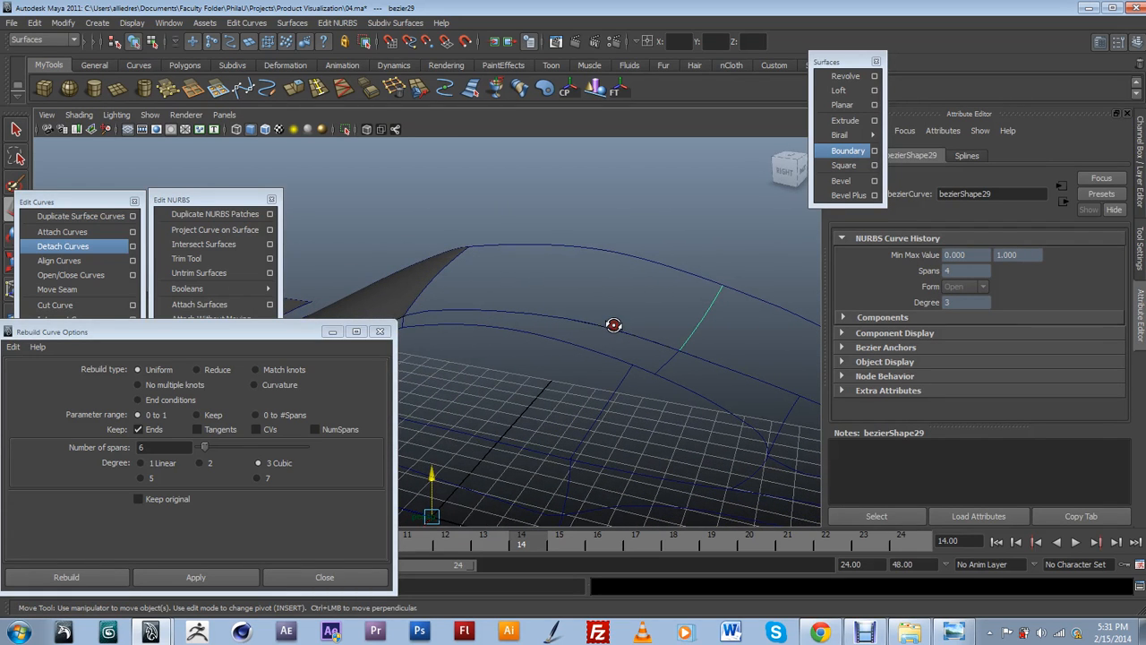
click(712, 306)
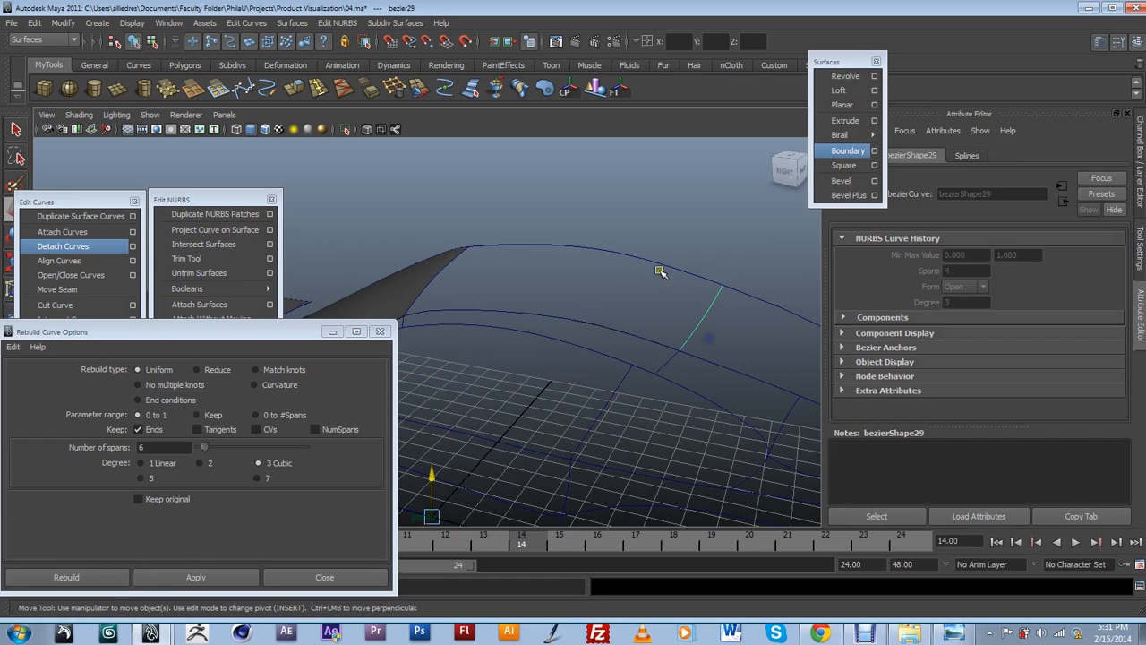
click(659, 265)
click(659, 265)
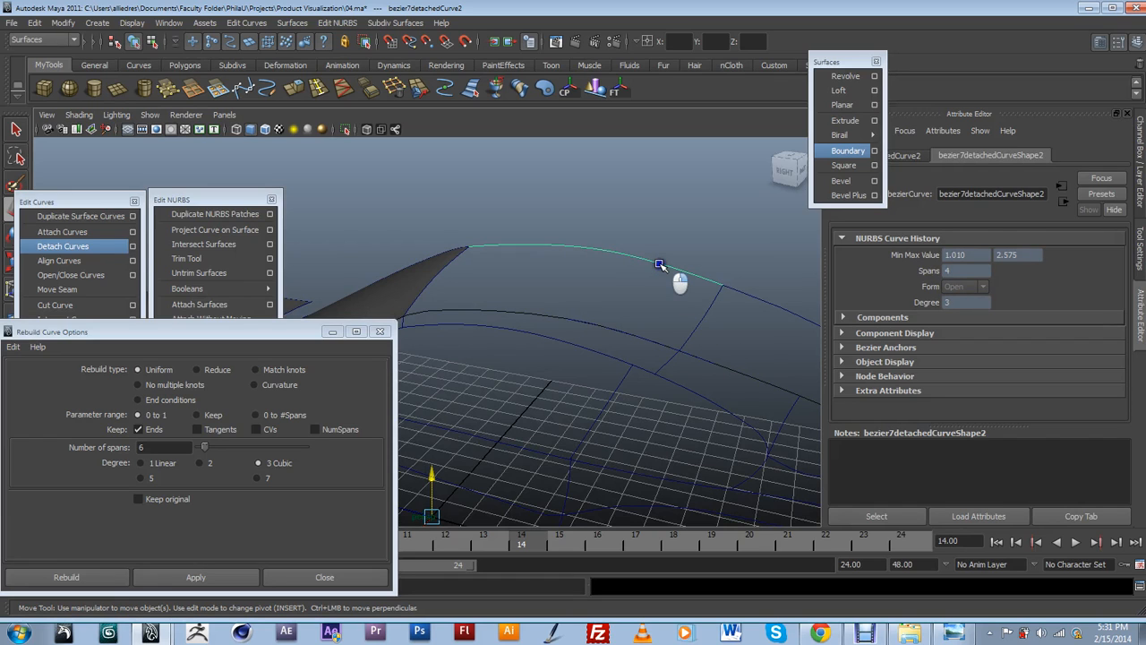
Compare the span settings of the detached roof side curve with the rear cross curve and the centre curve.
click(602, 322)
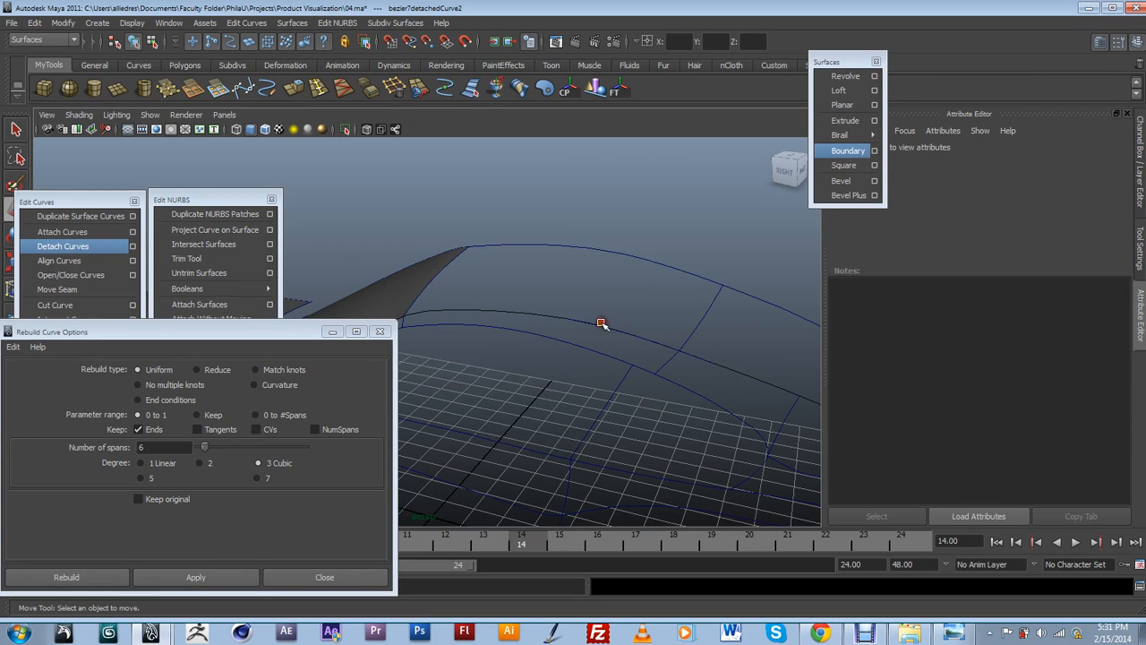
click(602, 326)
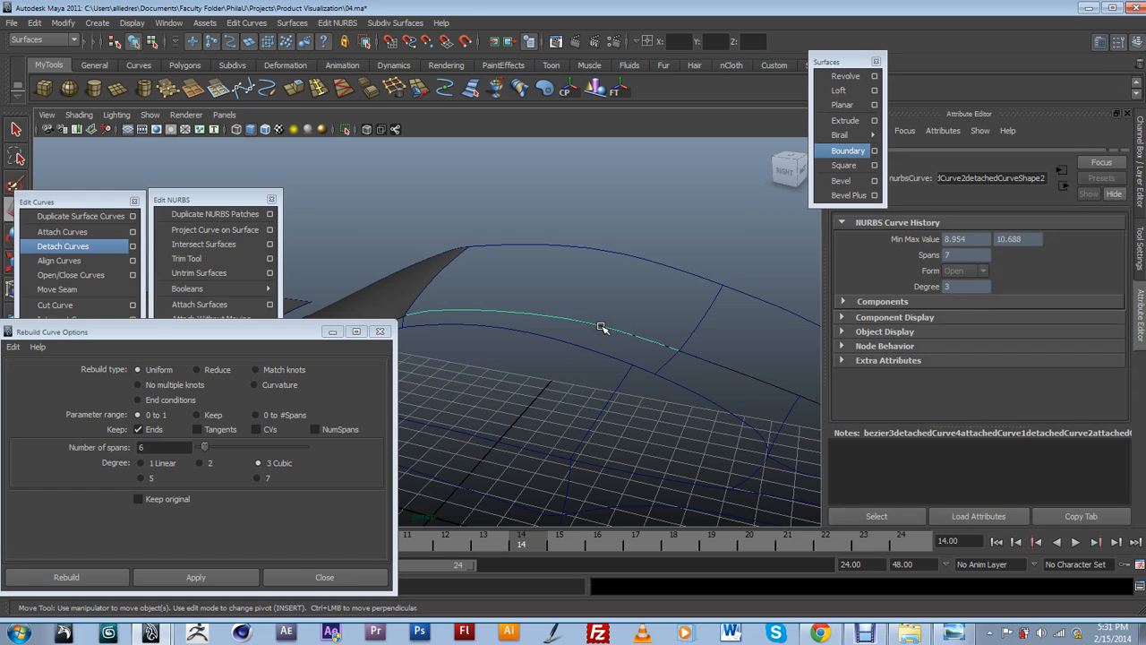
drag(602, 326, 610, 349)
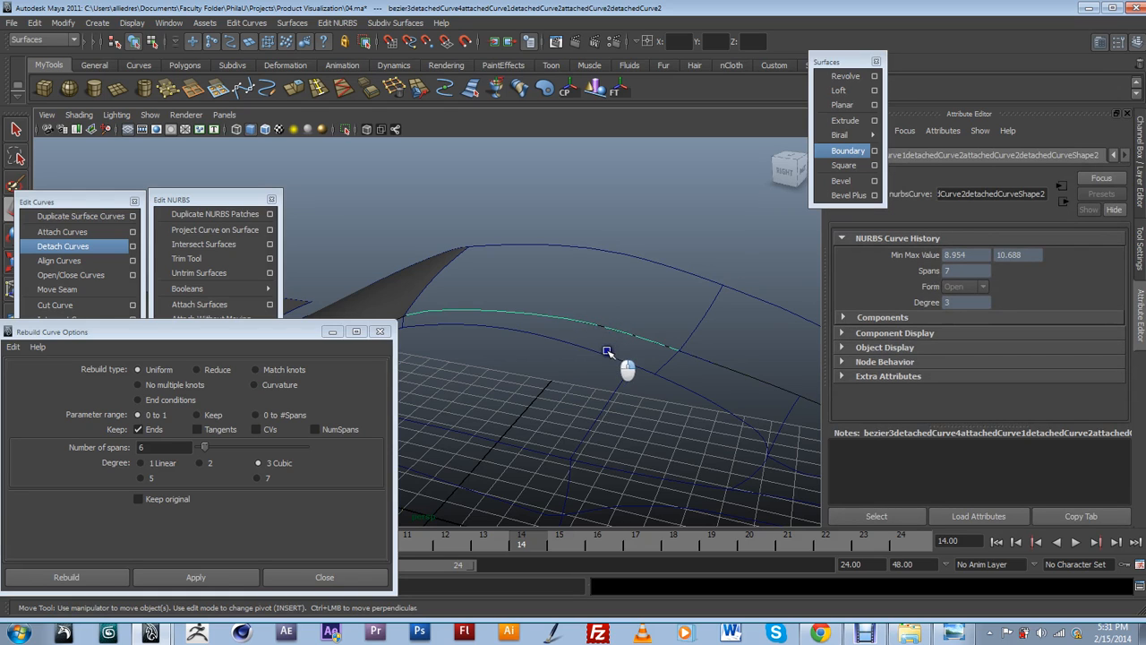
click(700, 318)
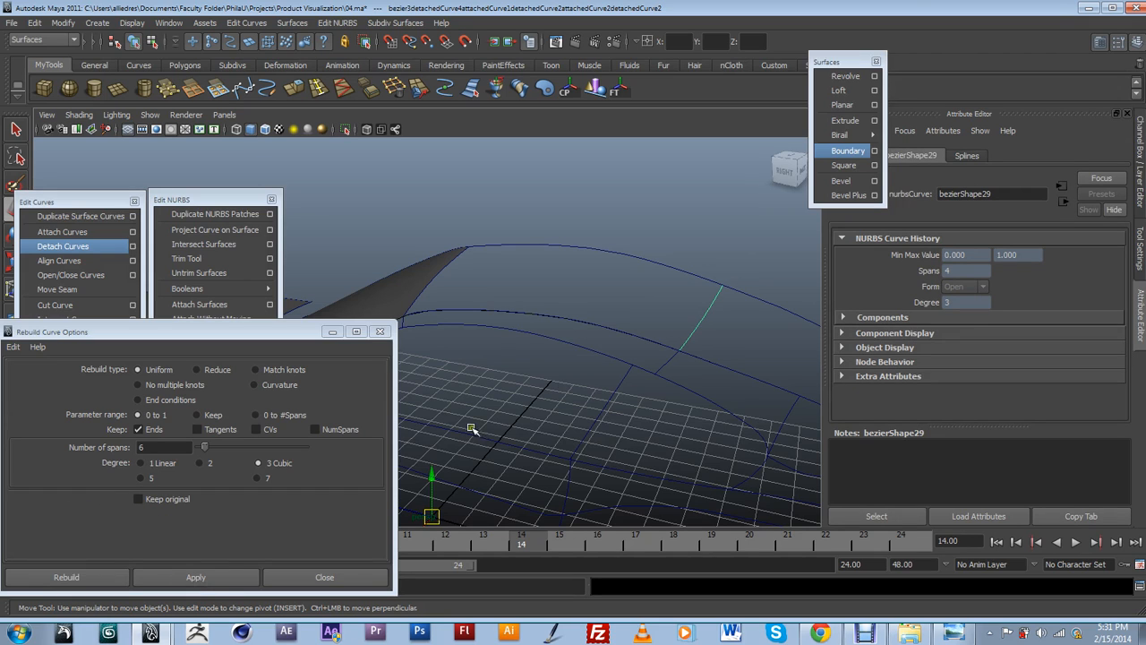
click(587, 258)
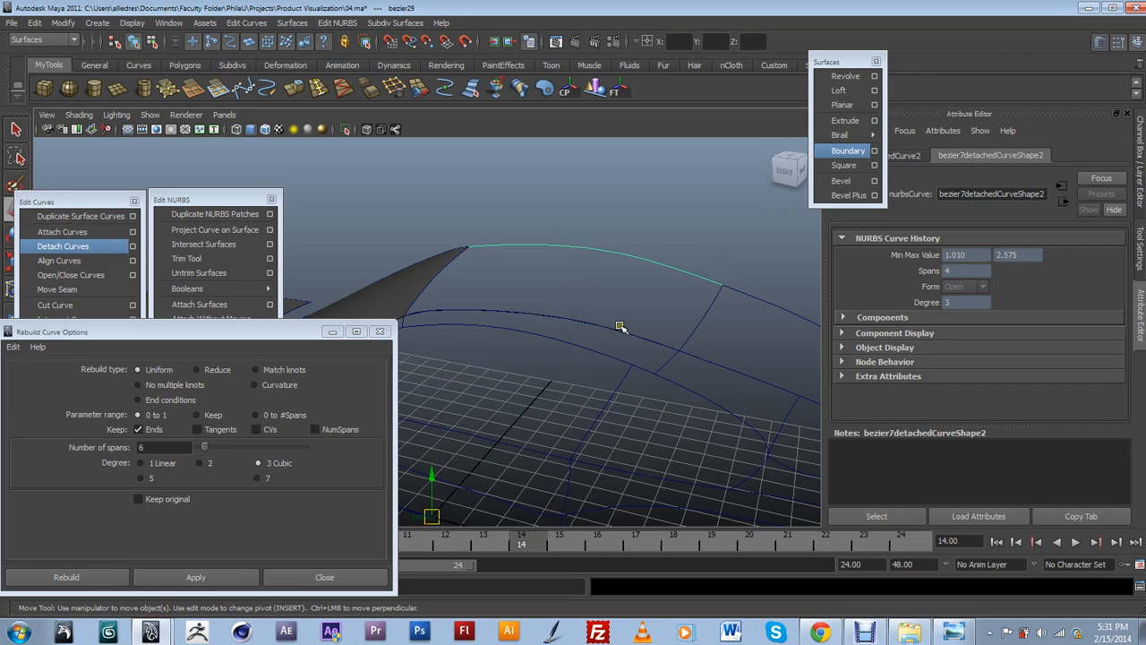
click(620, 327)
scroll(620, 327, down, 5)
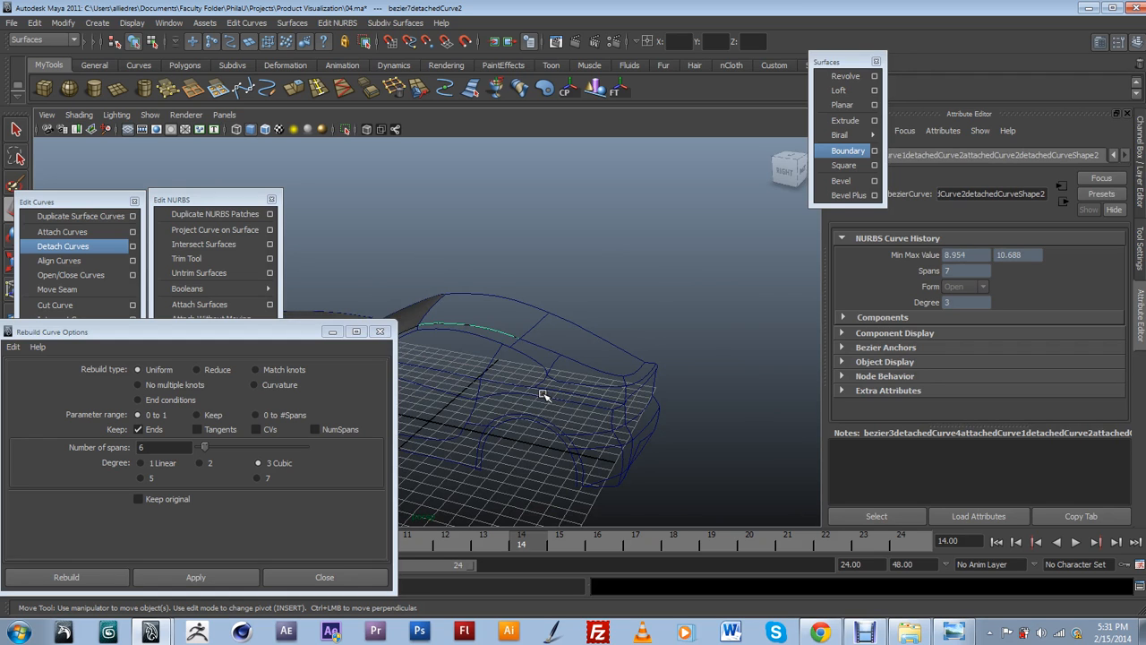
key(z)
scroll(584, 367, down, 5)
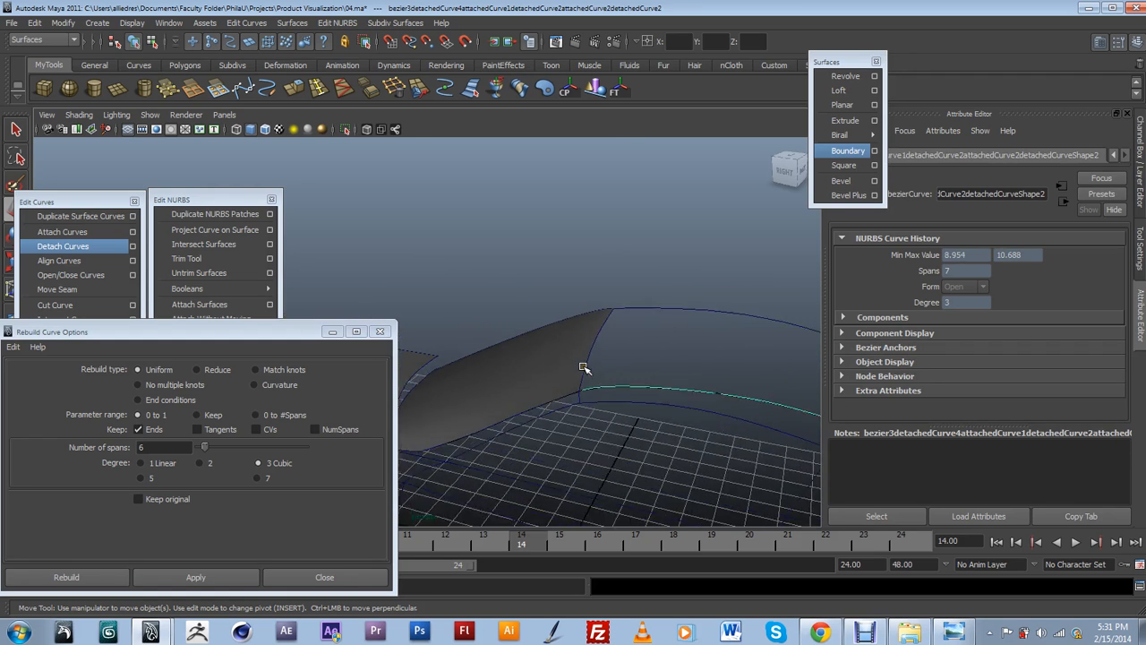
alt+drag(540, 399, 622, 402)
scroll(527, 412, up, 4)
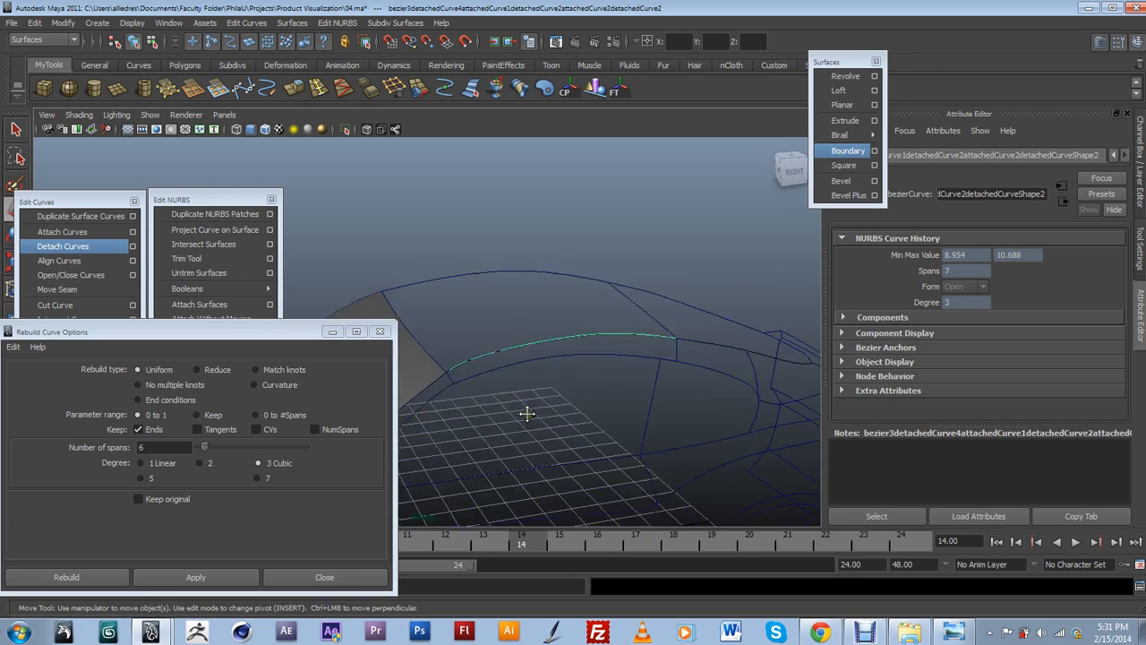
Save the scene with the detached roof curves.
alt+middle_drag(527, 412, 530, 376)
alt+drag(530, 376, 538, 348)
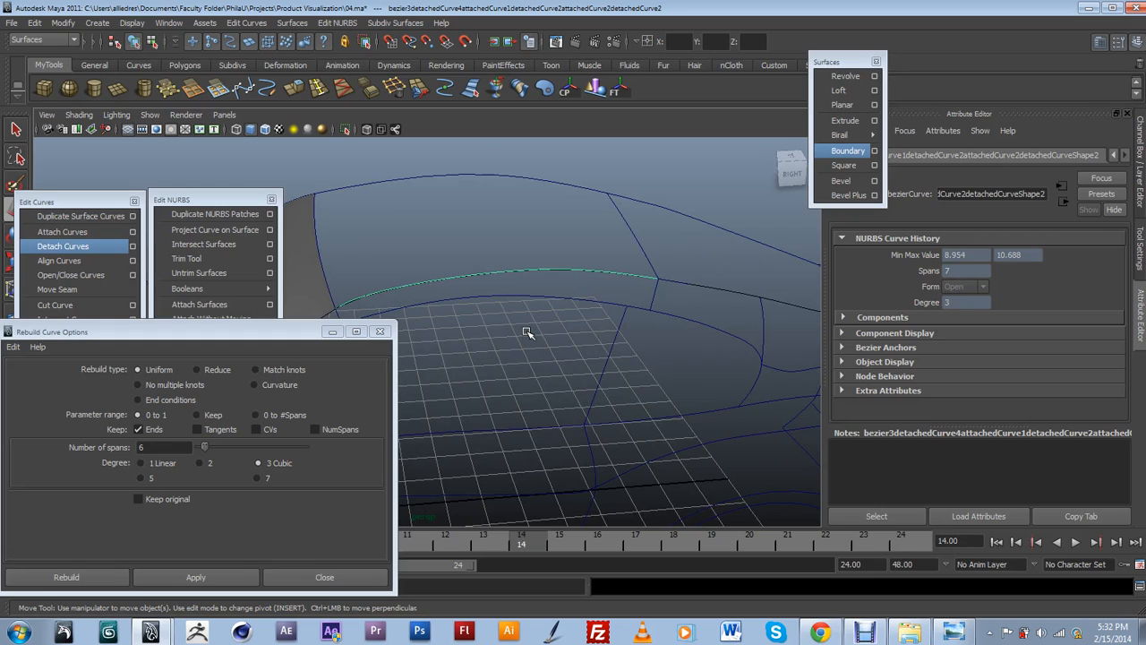
key(ctrl+s)
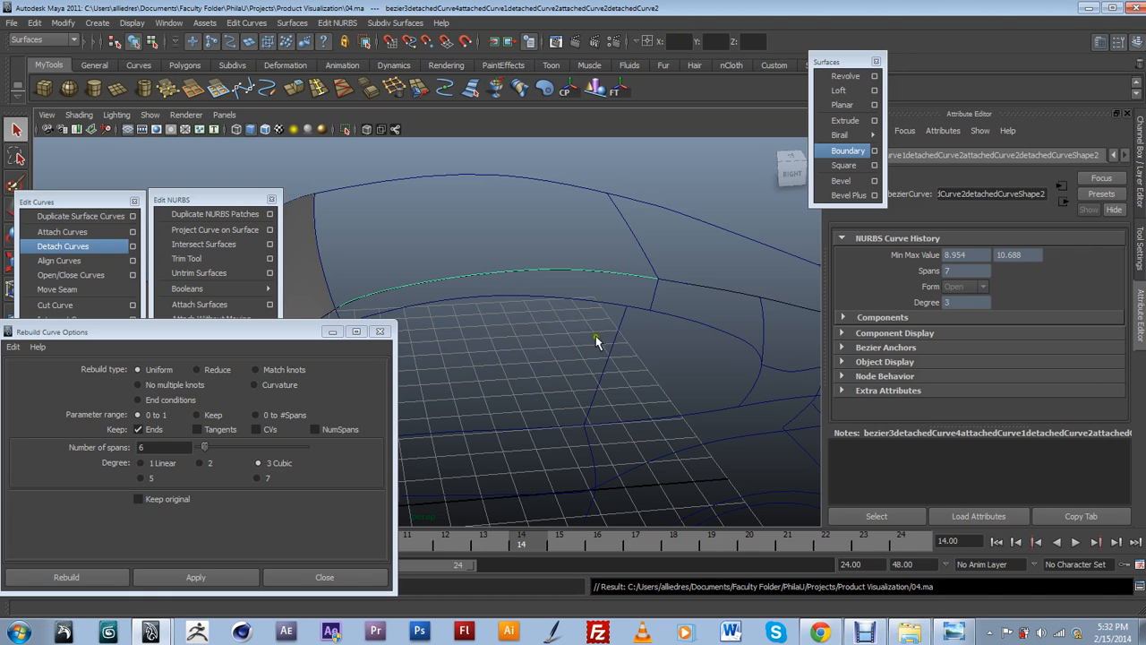
Make the Surfaces layer editable and add the hood and windshield surfaces to it.
alt+drag(609, 319, 606, 238)
click(593, 229)
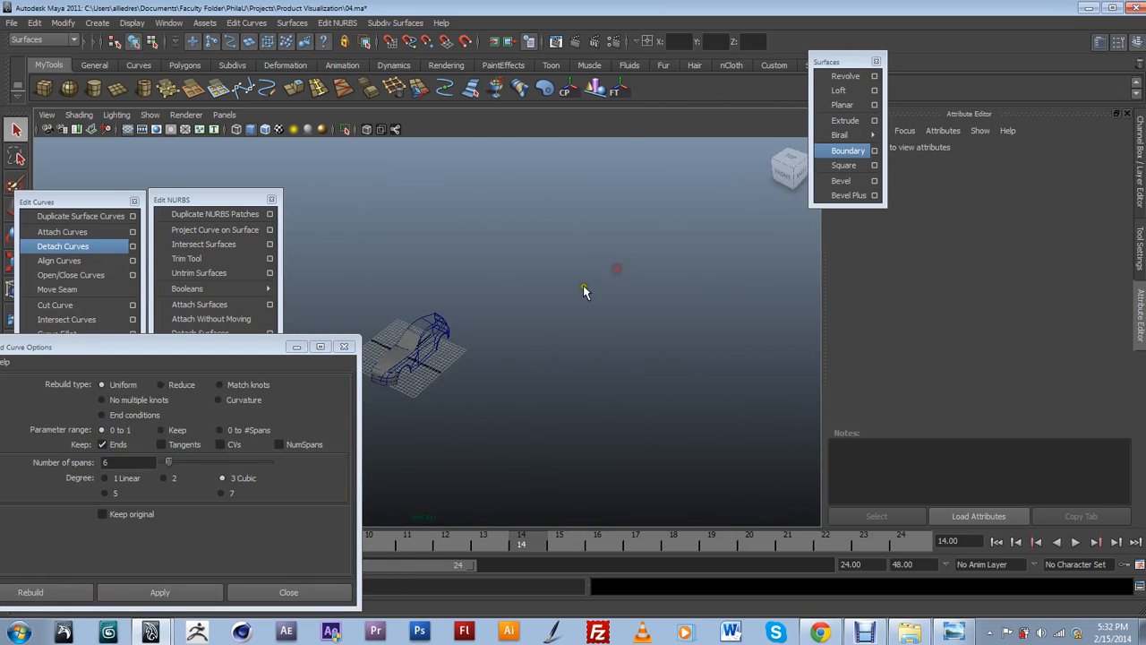
scroll(573, 309, up, 5)
alt+drag(565, 332, 538, 317)
scroll(542, 328, up, 2)
click(446, 292)
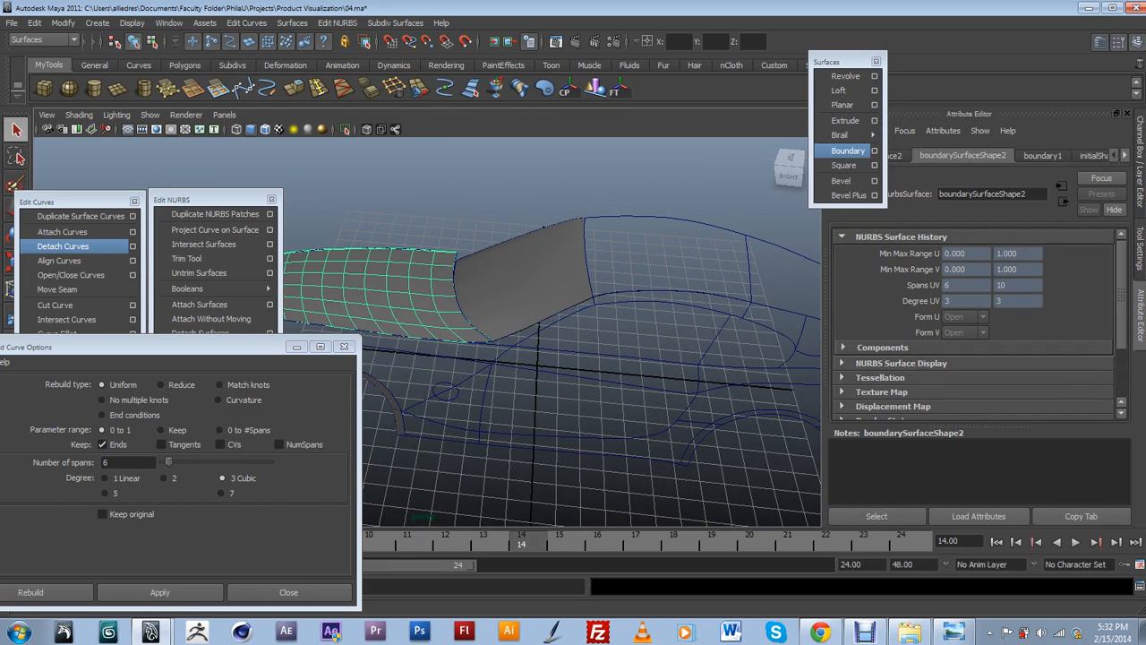
click(1140, 155)
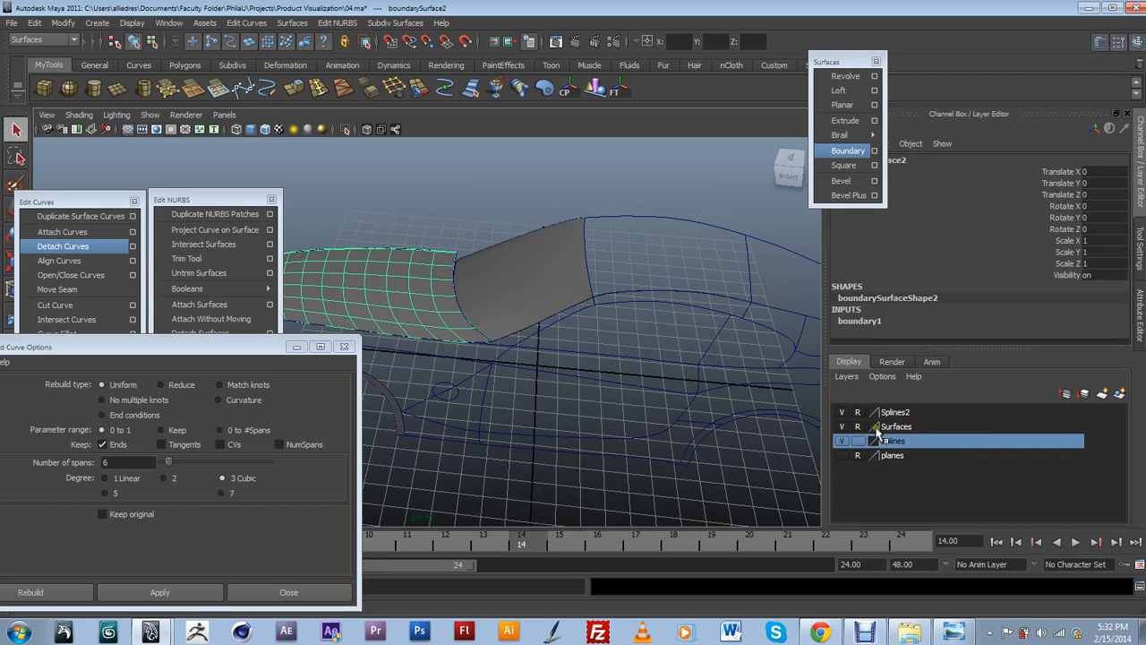
click(539, 283)
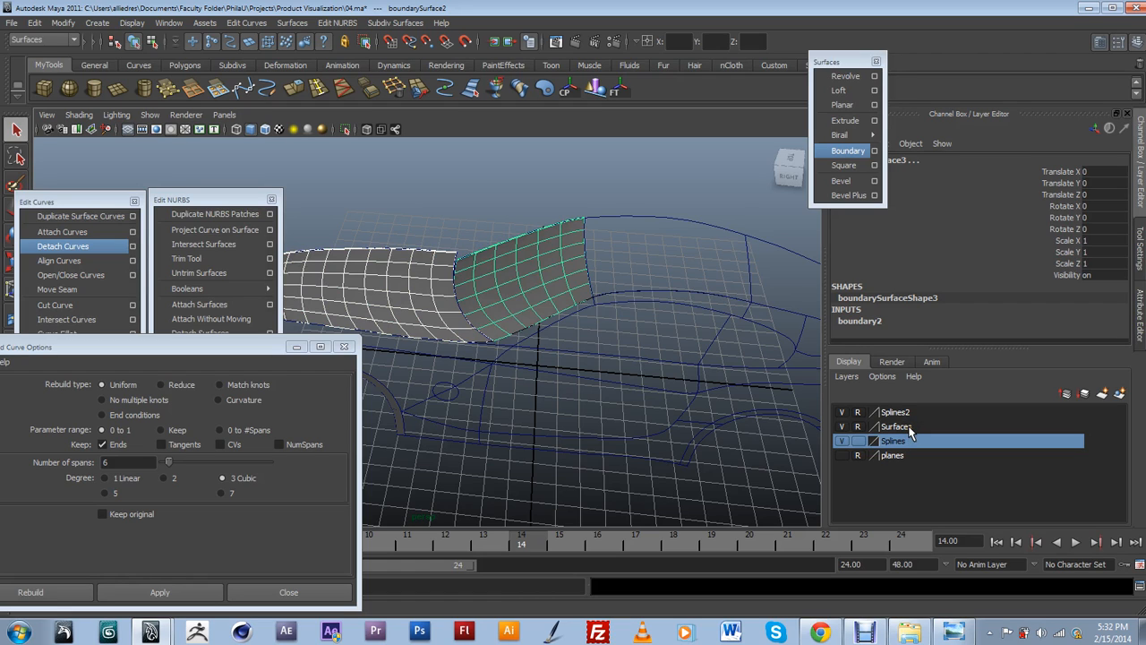
click(861, 427)
click(860, 430)
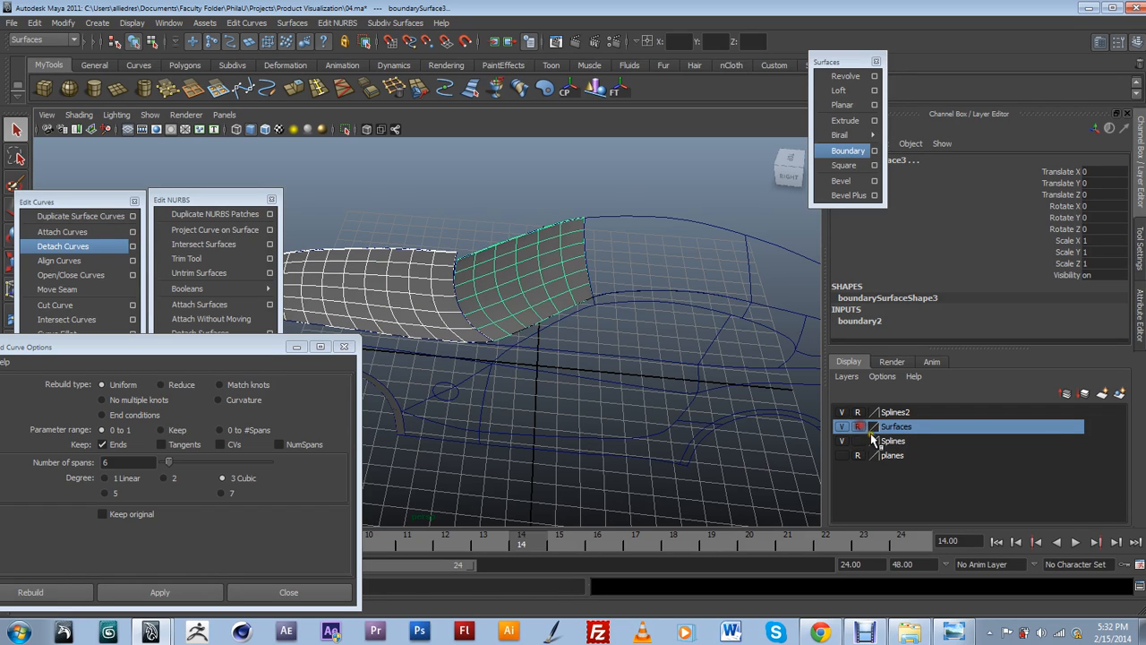
click(861, 429)
right_click(908, 431)
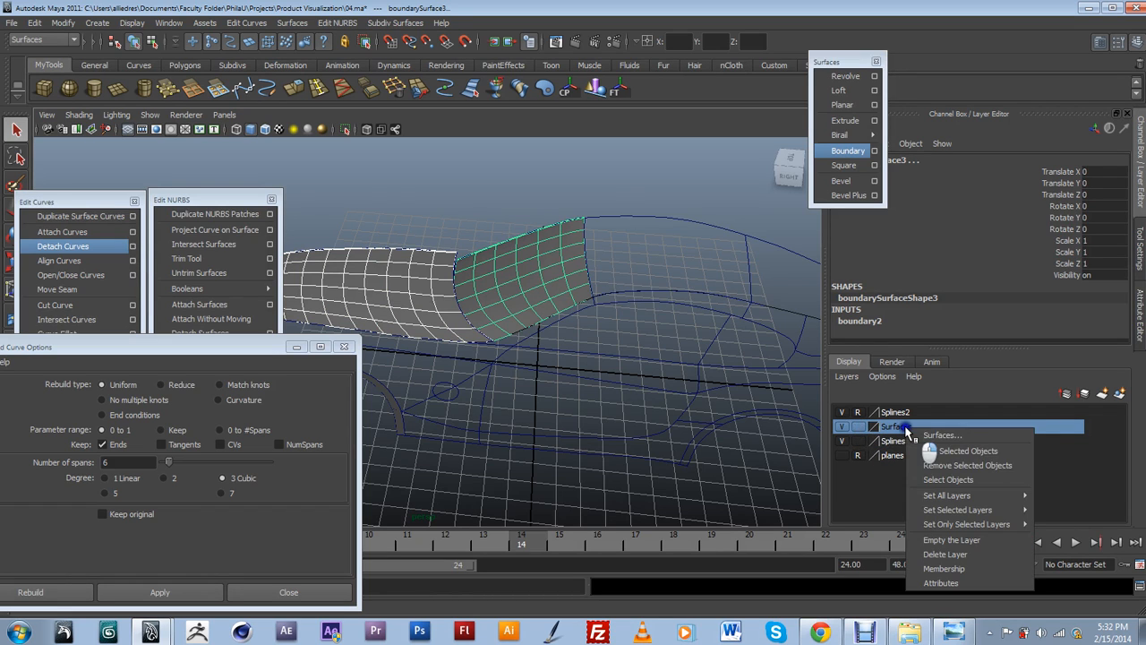
click(936, 450)
Hide the Surfaces layer so only the curve network is displayed, and clear the selection.
click(845, 428)
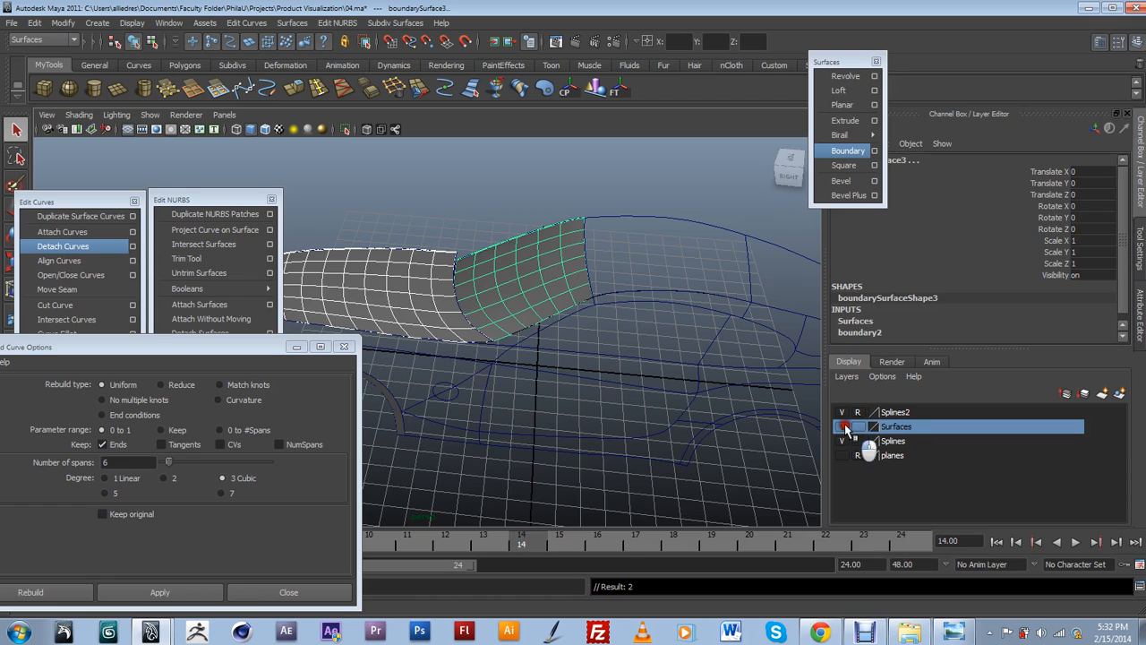
click(845, 428)
click(845, 428)
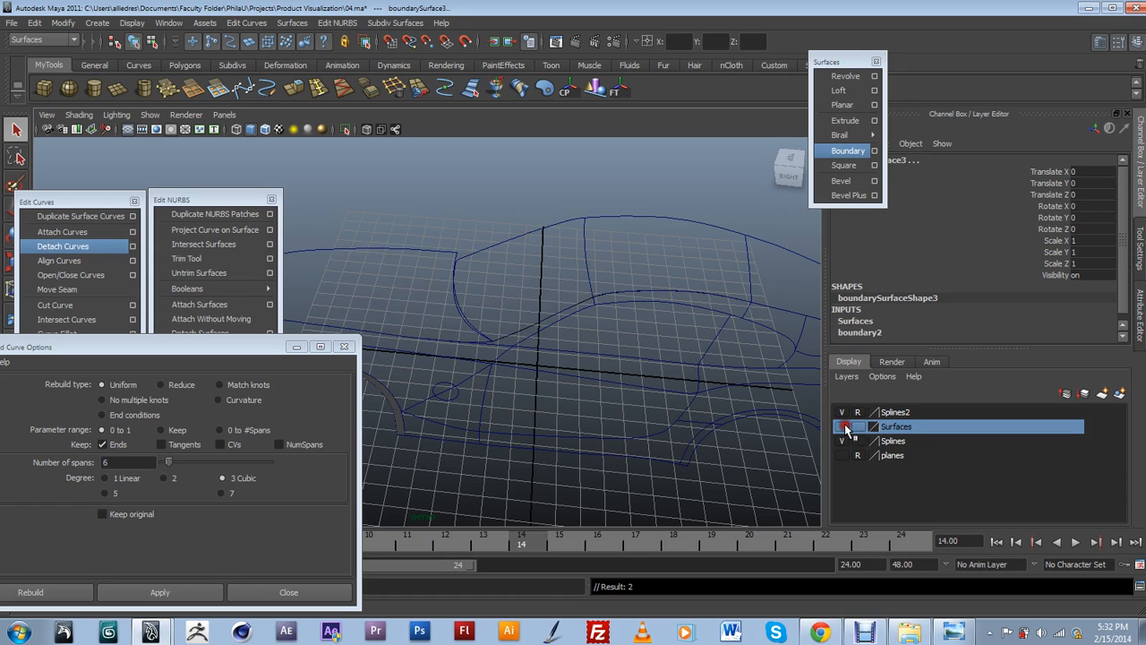
click(675, 196)
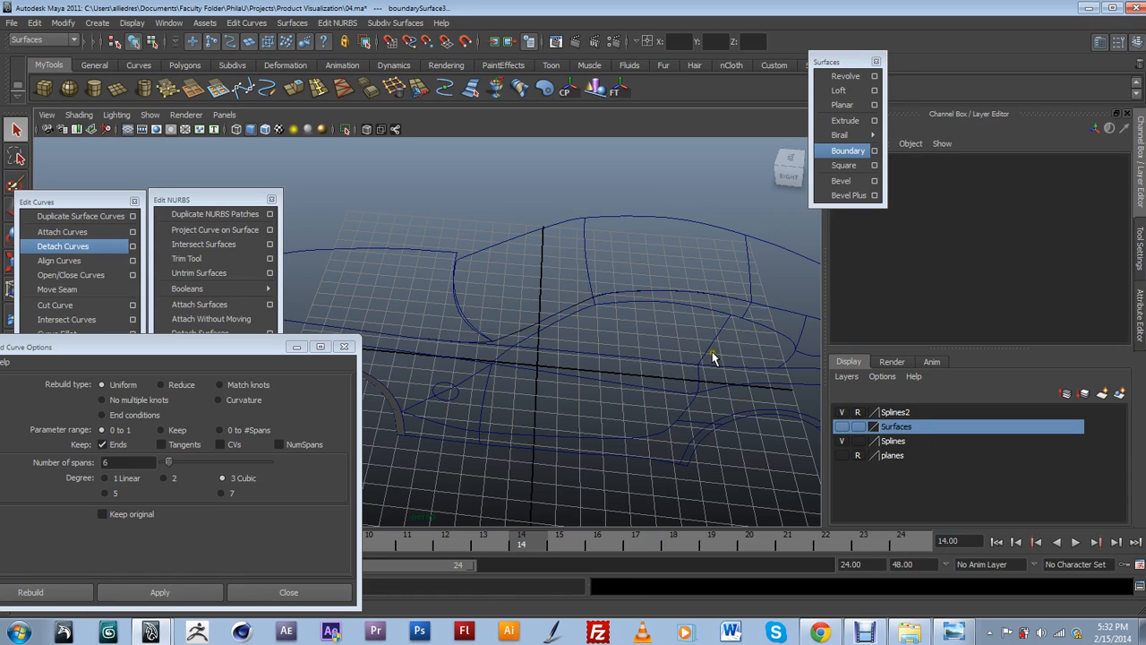
Check the span settings of the roof's front cross curve, detached side curve and detached centre curve.
alt+drag(653, 360, 622, 440)
scroll(588, 473, up, 4)
alt+middle_drag(622, 440, 609, 304)
alt+drag(642, 333, 555, 315)
click(474, 307)
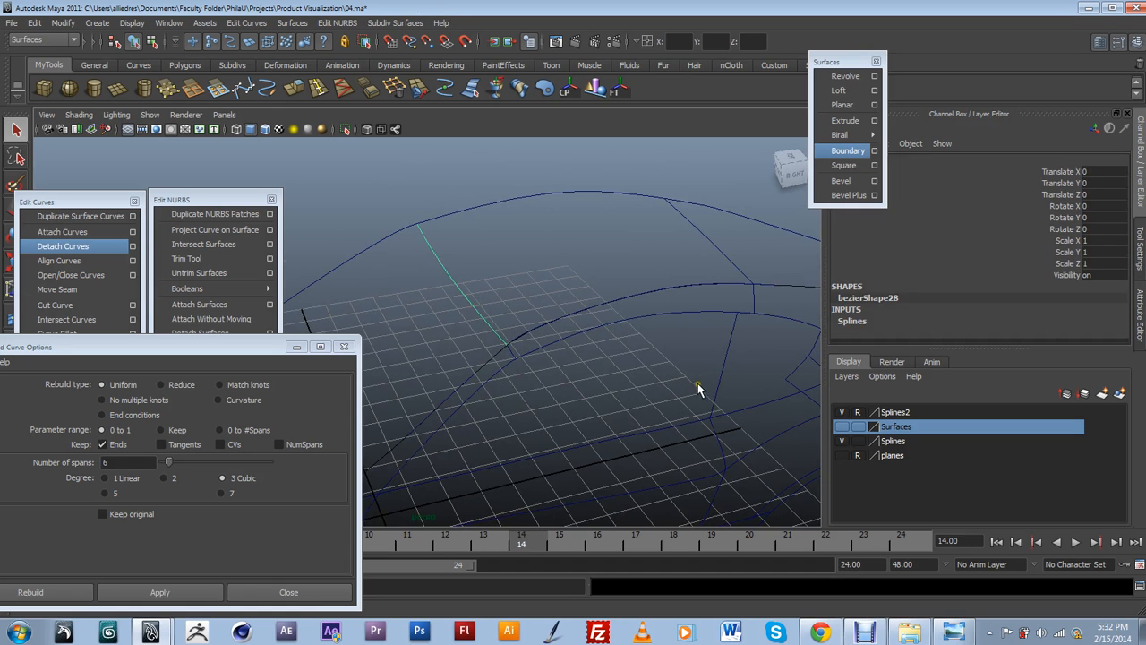
alt+drag(688, 412, 526, 301)
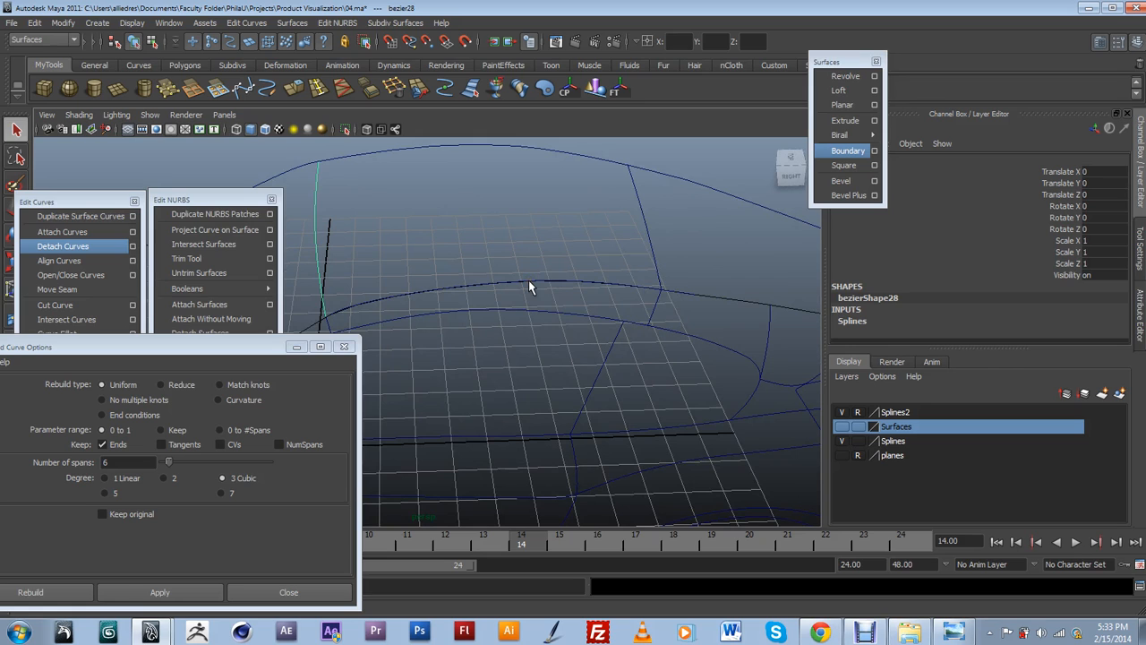
click(1139, 315)
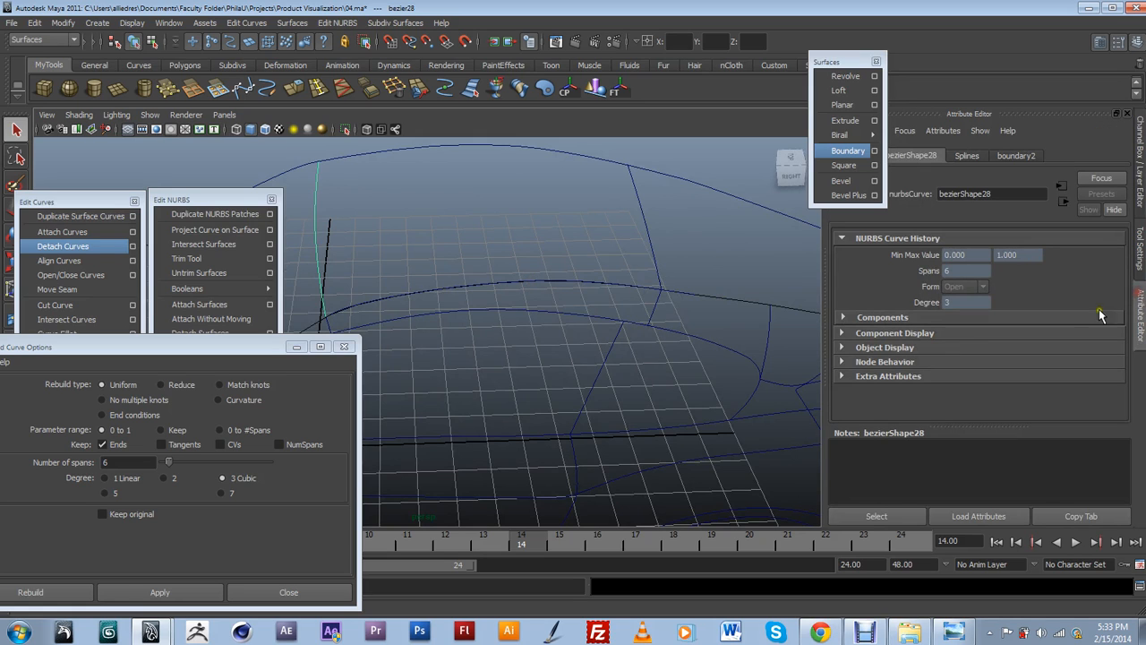
click(560, 284)
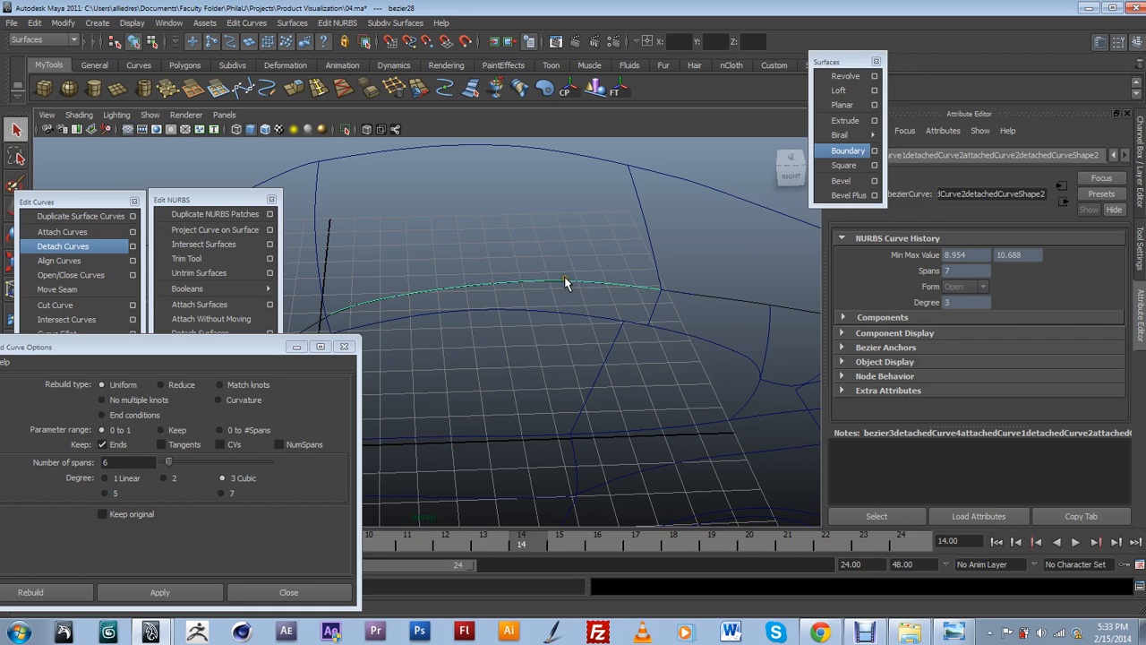
alt+drag(601, 313, 597, 305)
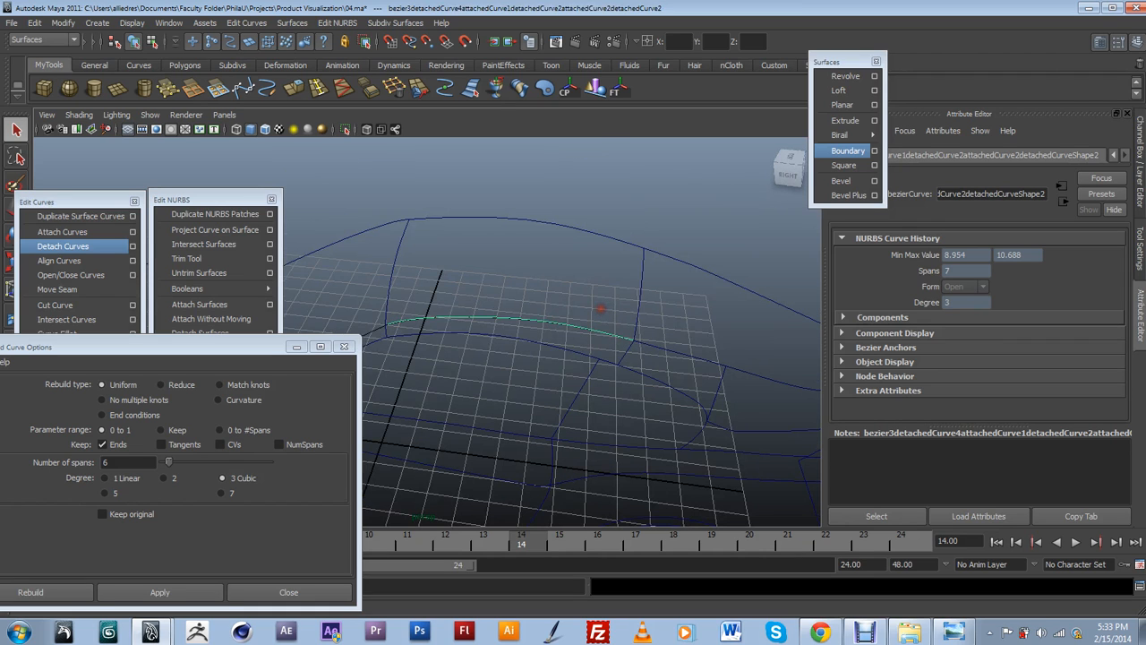
click(1138, 176)
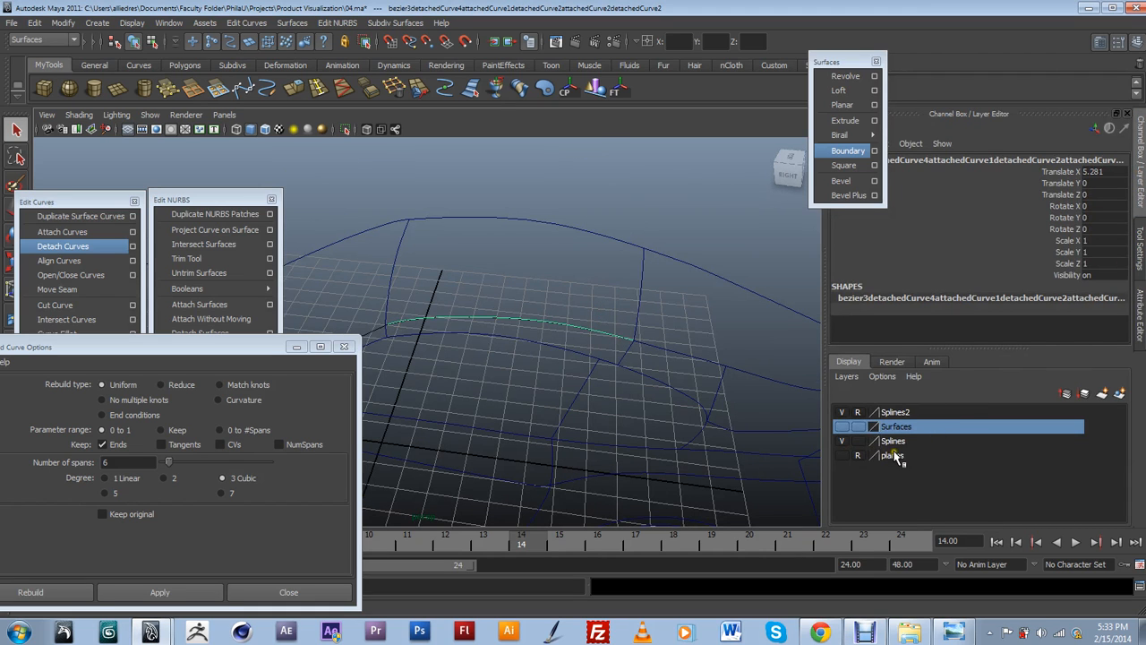
click(577, 230)
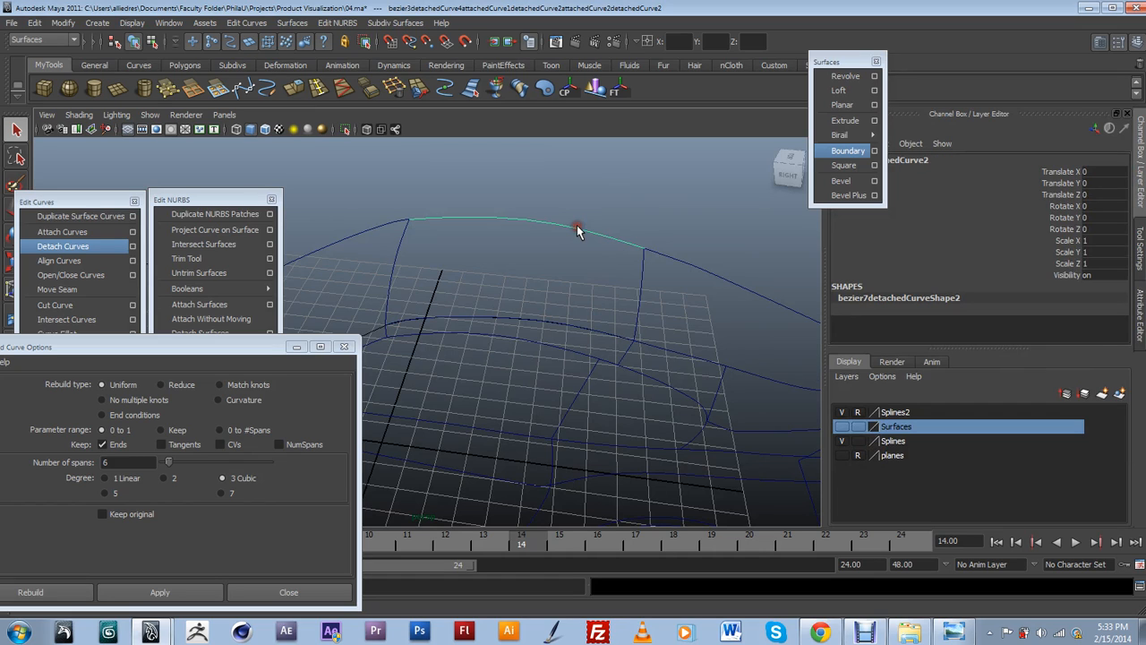
click(1140, 313)
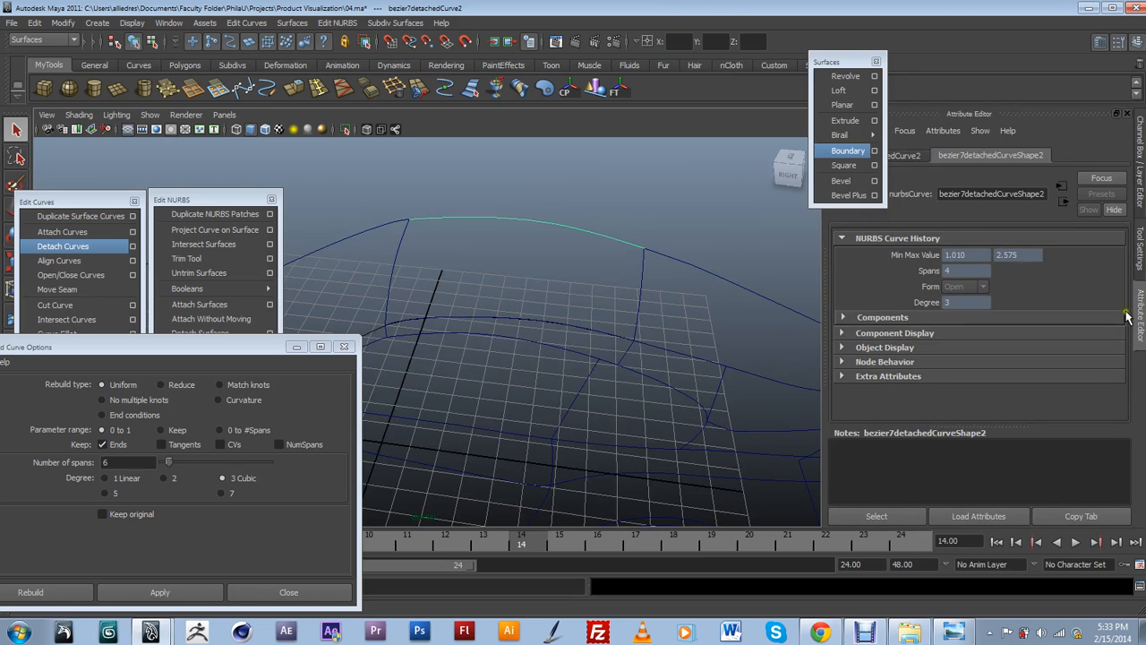
click(574, 330)
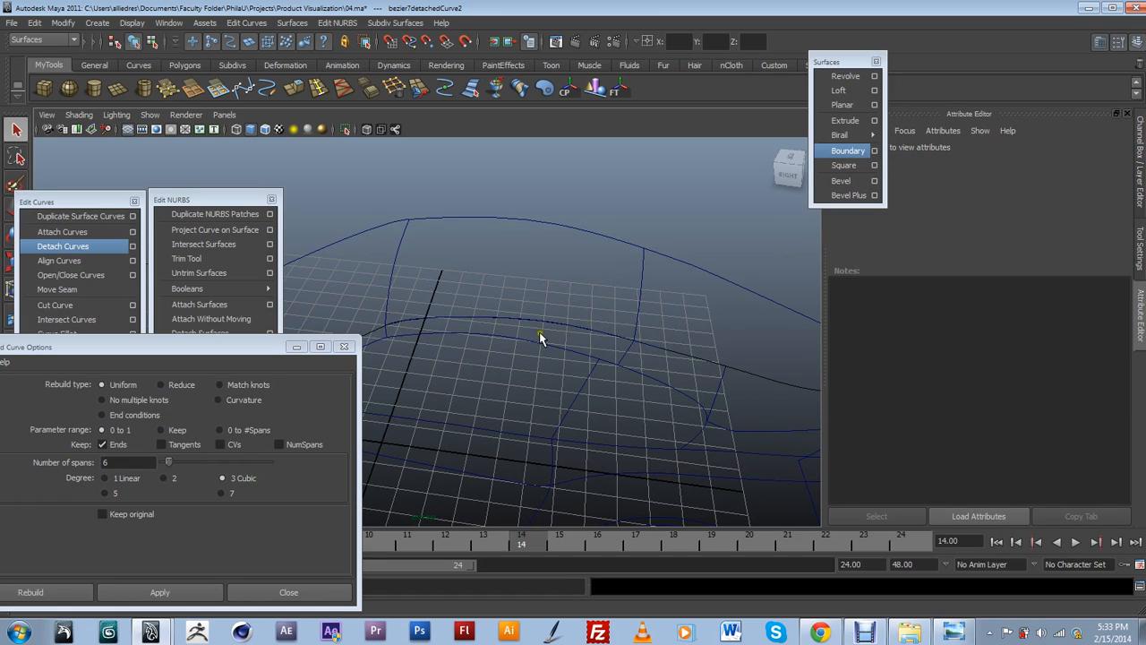
alt+drag(579, 327, 568, 331)
click(576, 319)
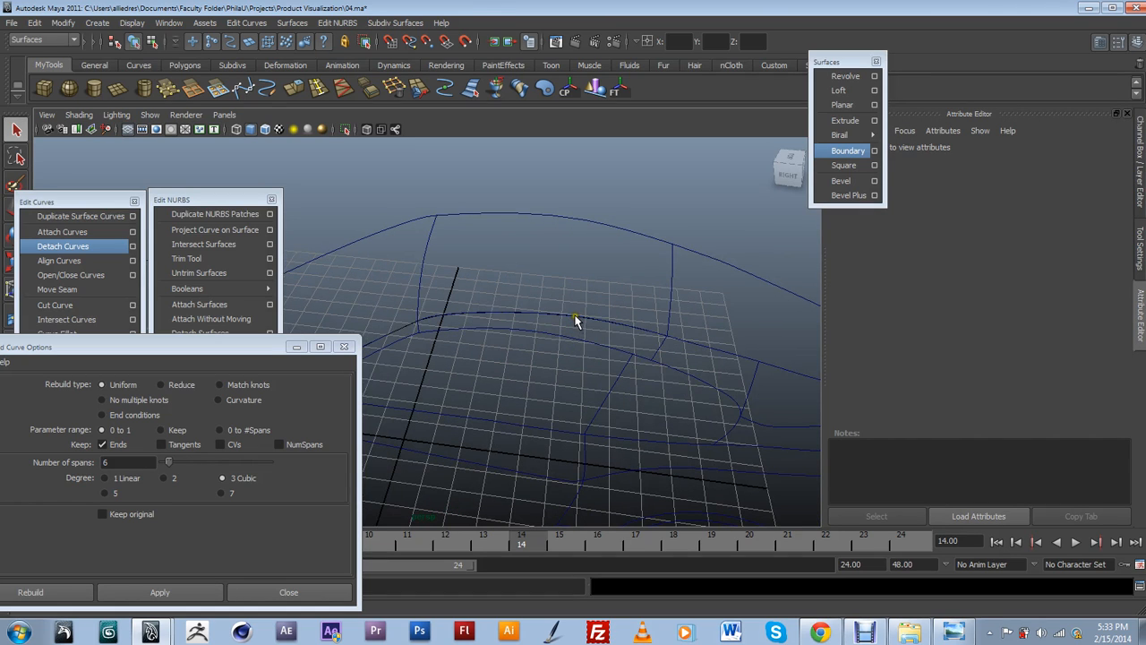
click(584, 313)
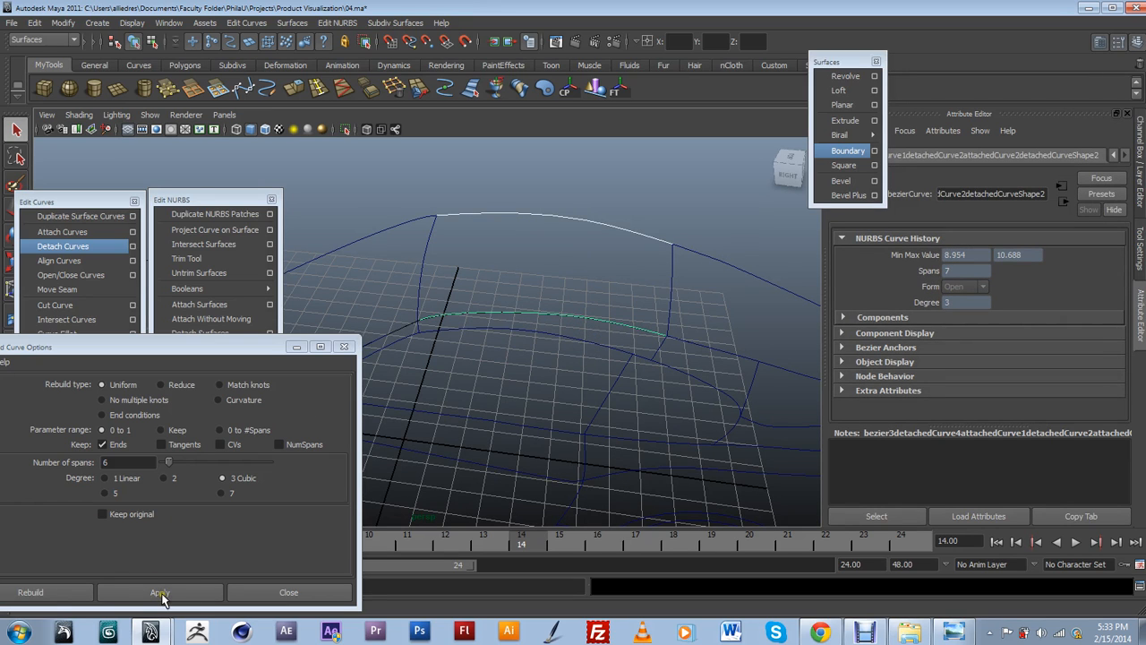
click(634, 202)
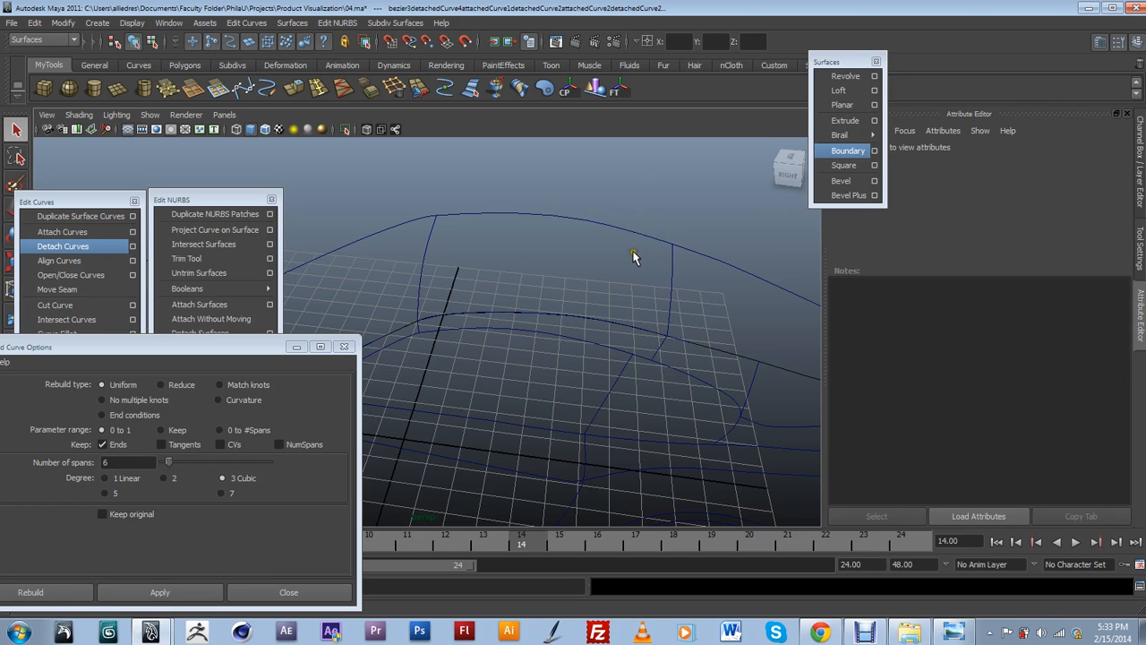
Rebuild the roof's centre curve uniformly with 6 spans and try the same rebuild on the roof's side curve.
key(ctrl+z)
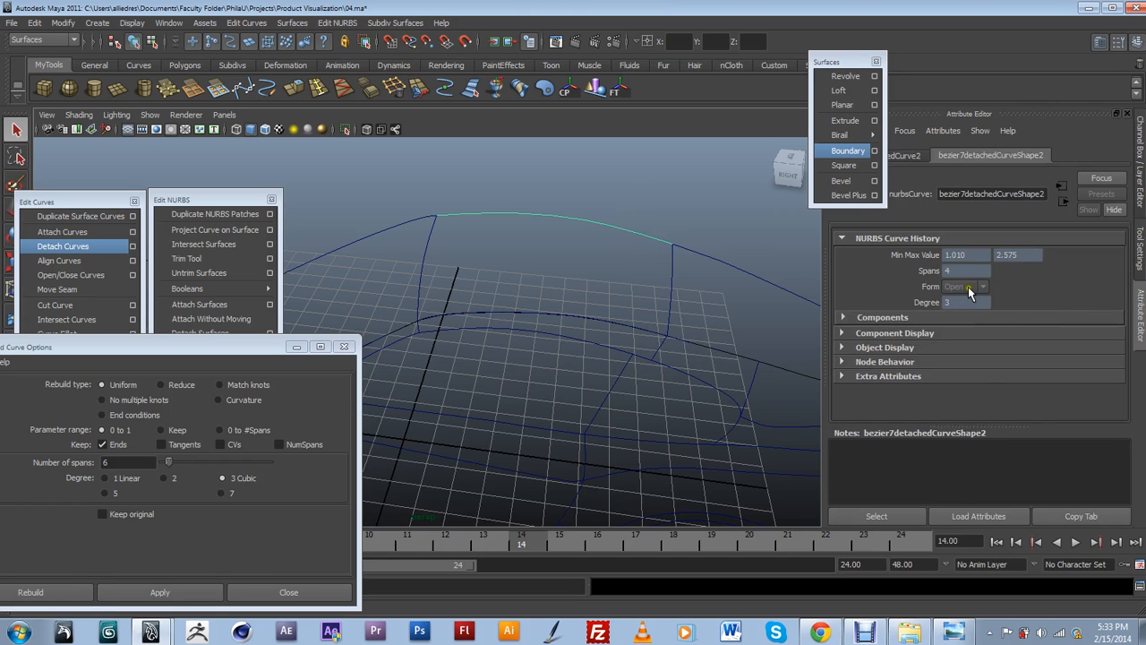
click(161, 593)
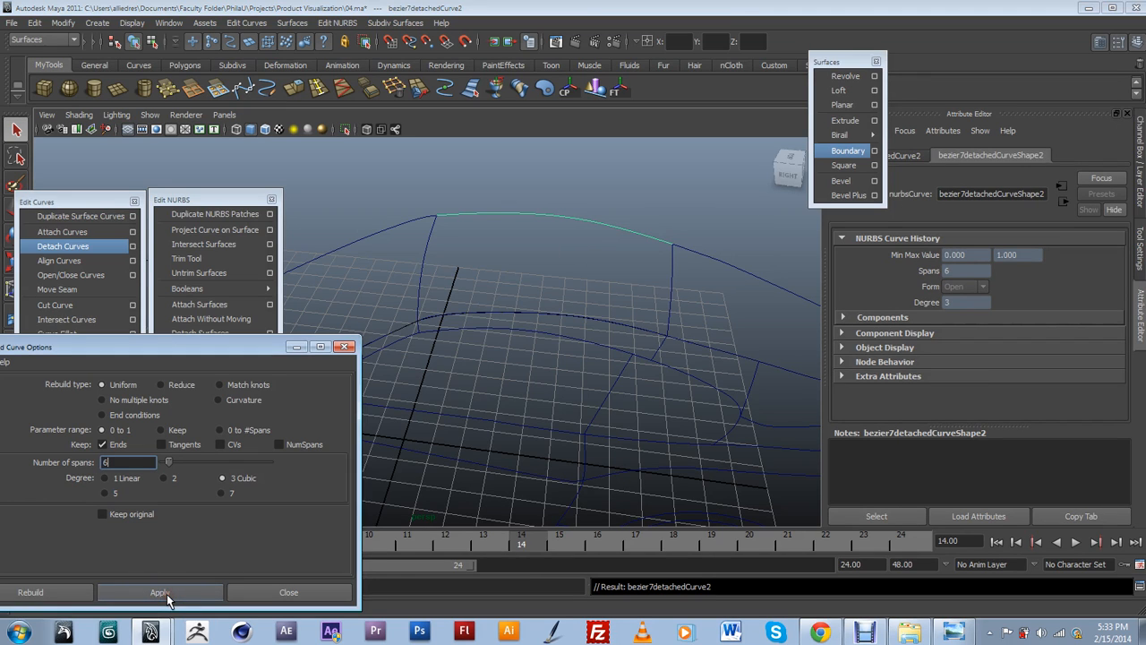
click(543, 315)
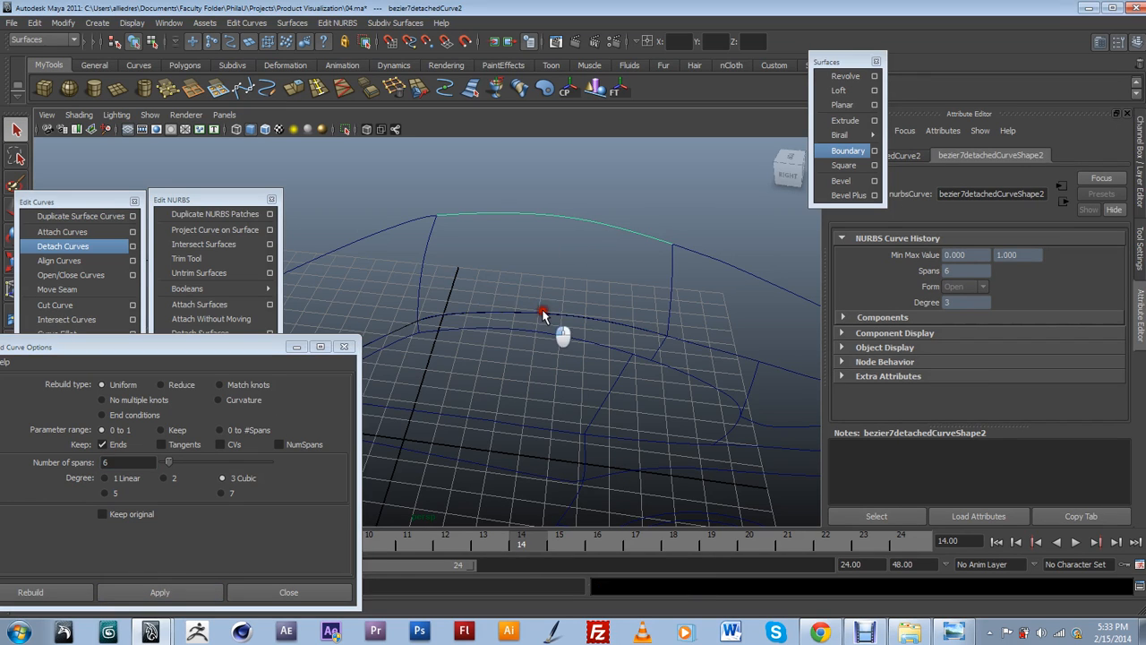
click(159, 592)
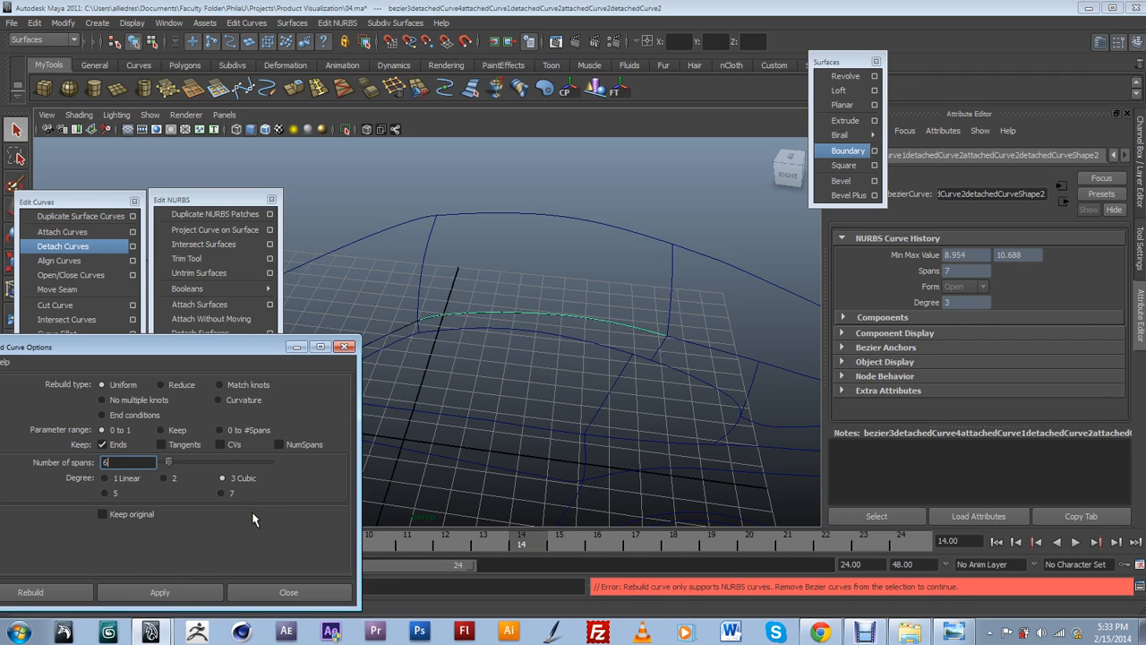
Convert the roof's Bezier side curve to NURBS and rebuild it uniformly with 6 spans.
click(513, 310)
right_click(513, 311)
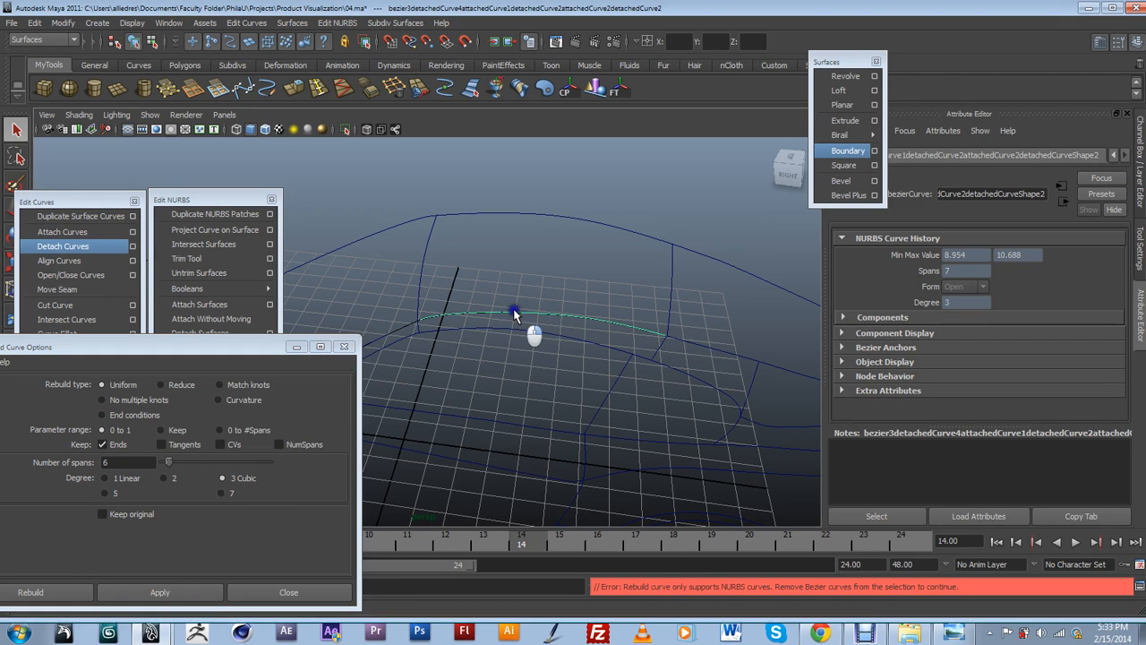
right_drag(513, 310, 519, 337)
click(183, 592)
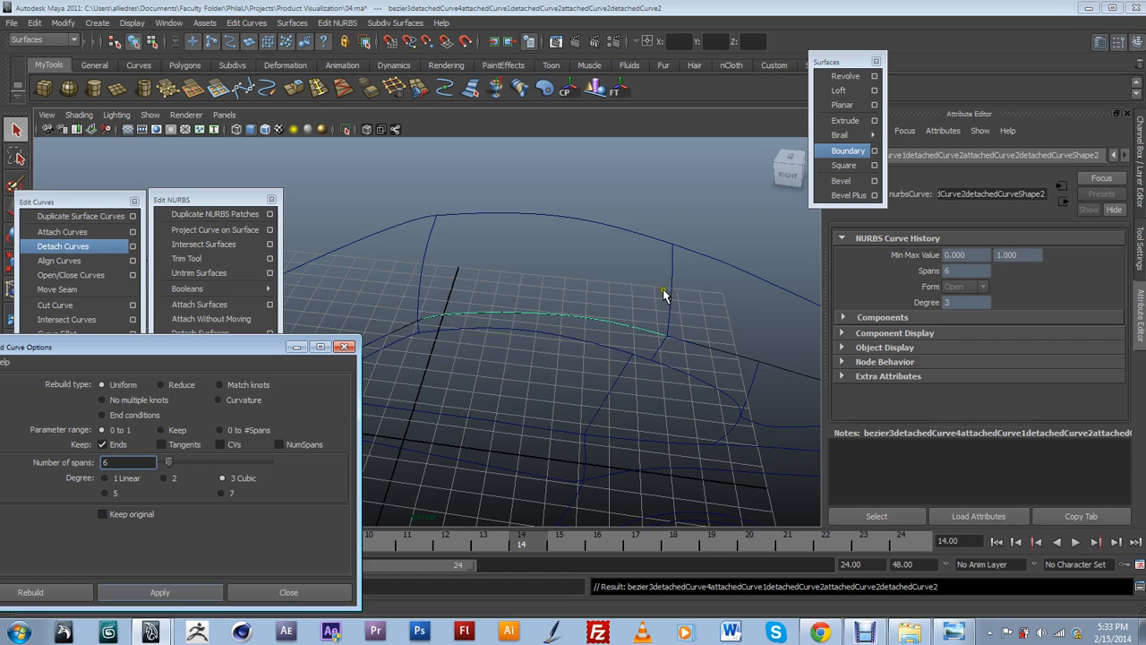
Create a Boundary surface for the roof from its front cross curve, centre curve, rear cross curve and side curve.
alt+drag(604, 313, 412, 292)
click(413, 292)
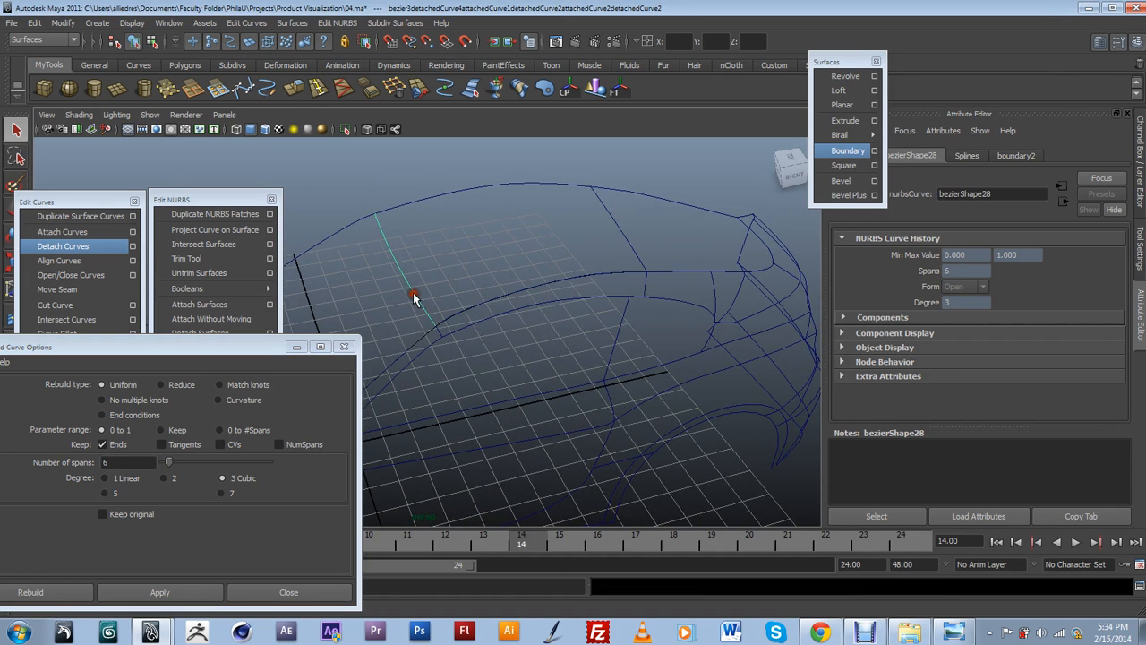
click(628, 246)
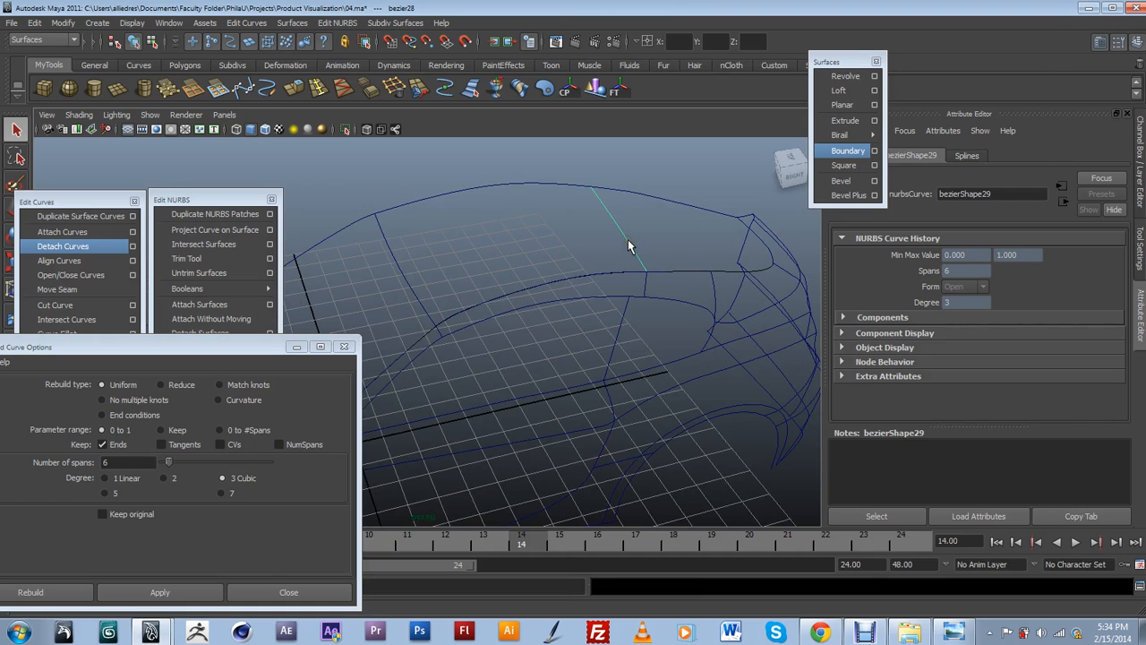
click(403, 269)
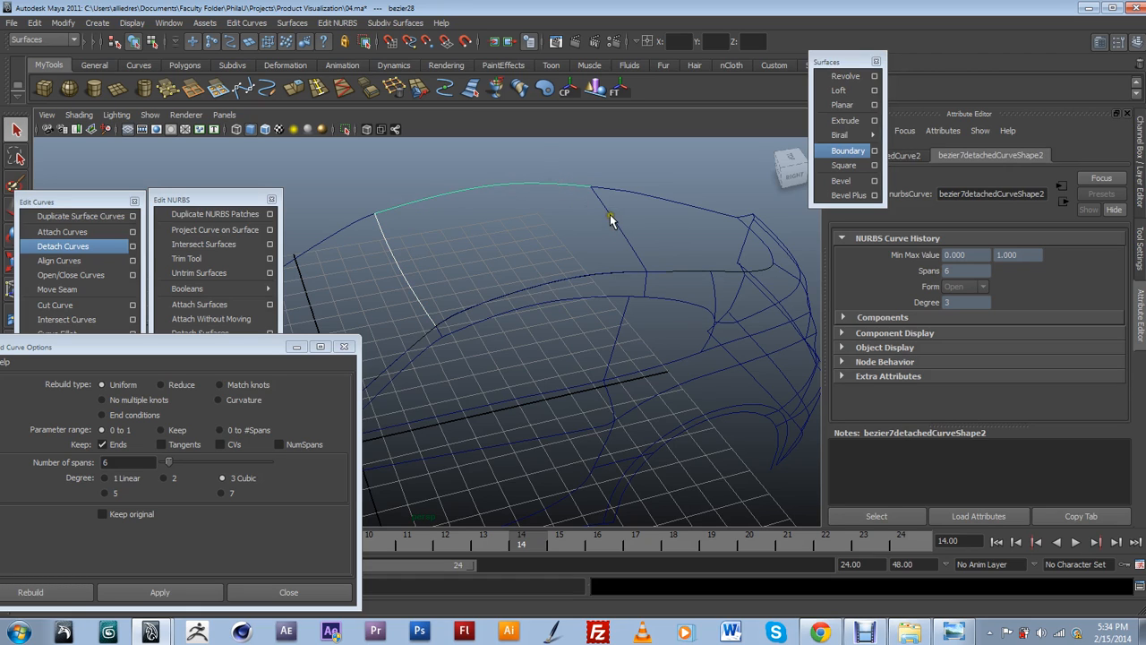
shift+click(618, 271)
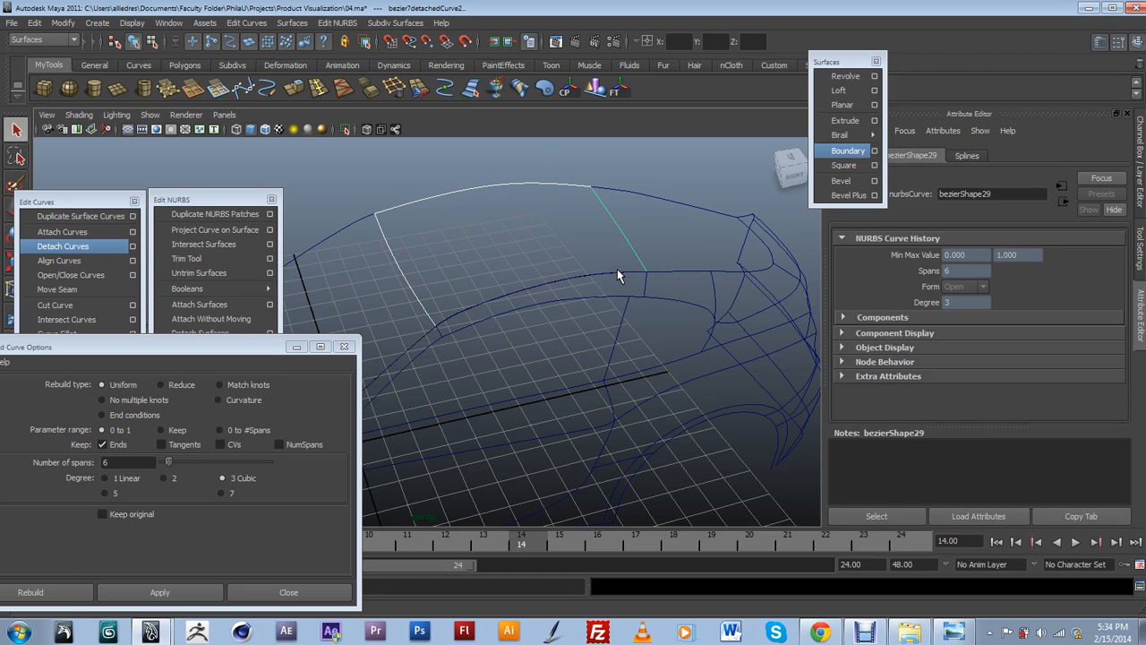
shift+click(617, 271)
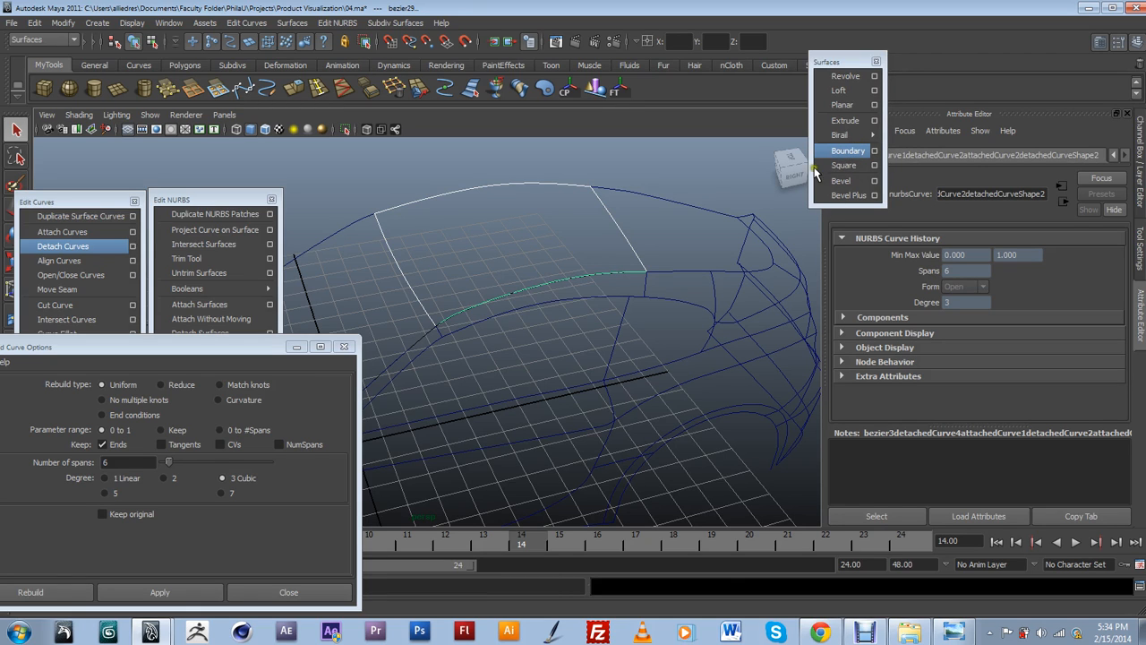
click(631, 166)
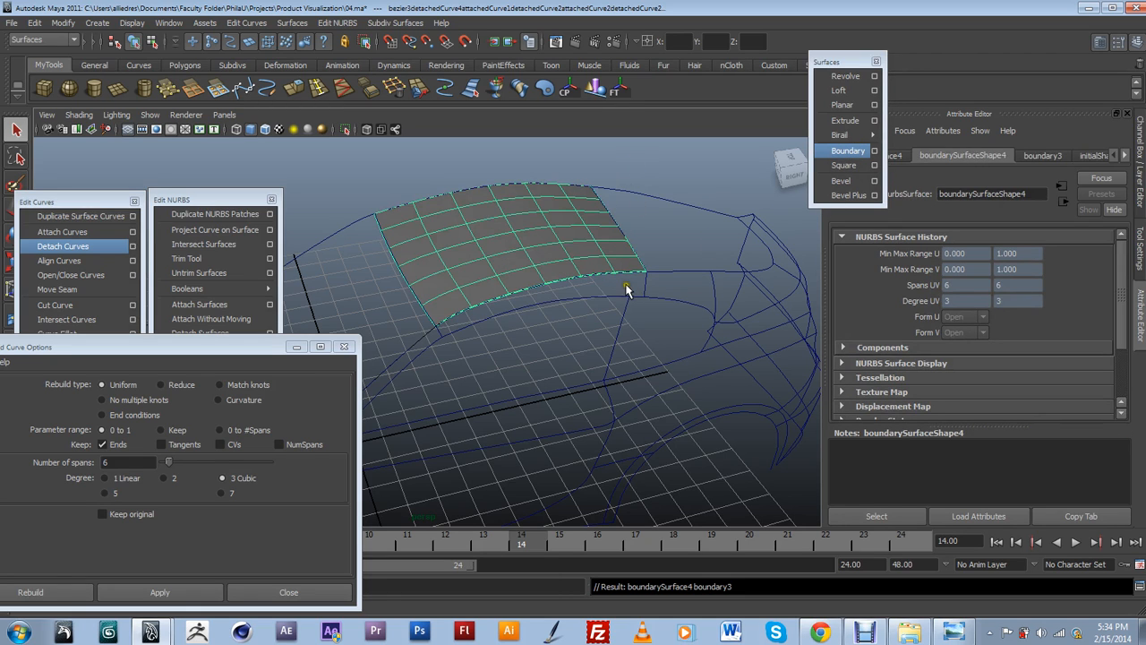
Show the Surfaces layer and add the new roof surface to it.
click(553, 343)
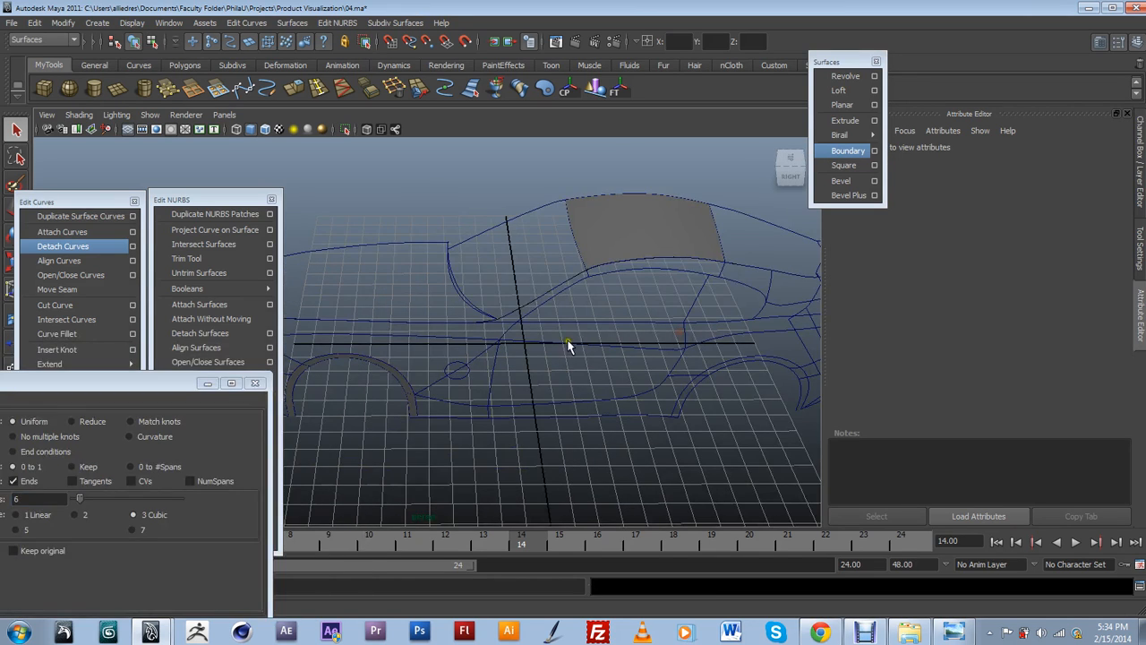
alt+drag(570, 347, 610, 334)
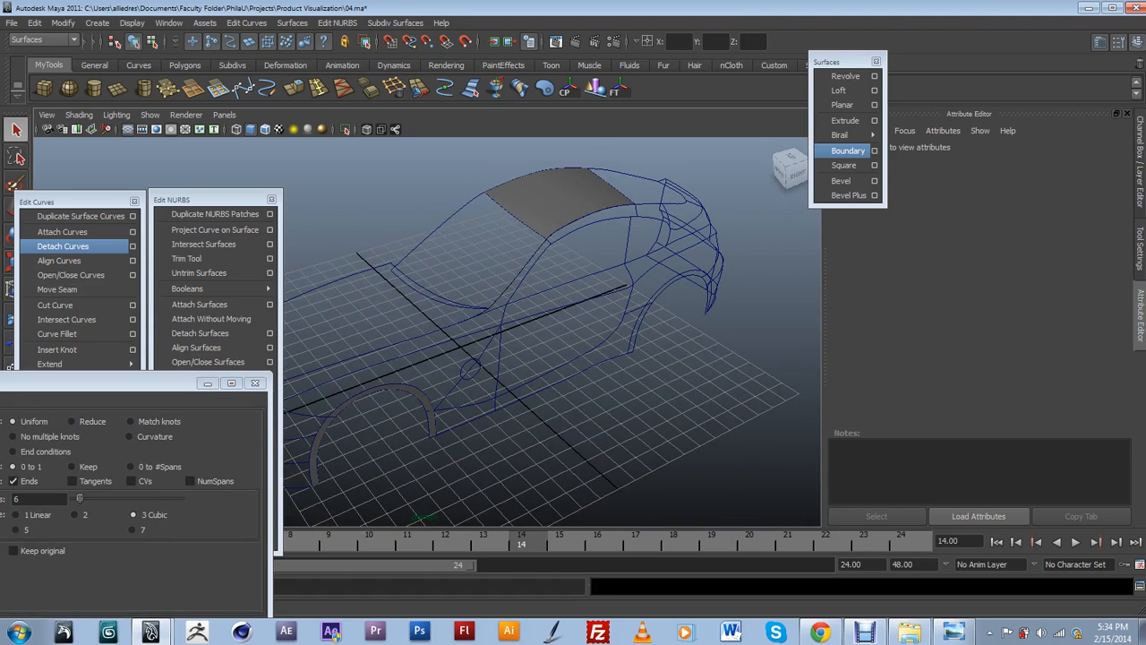
click(1138, 157)
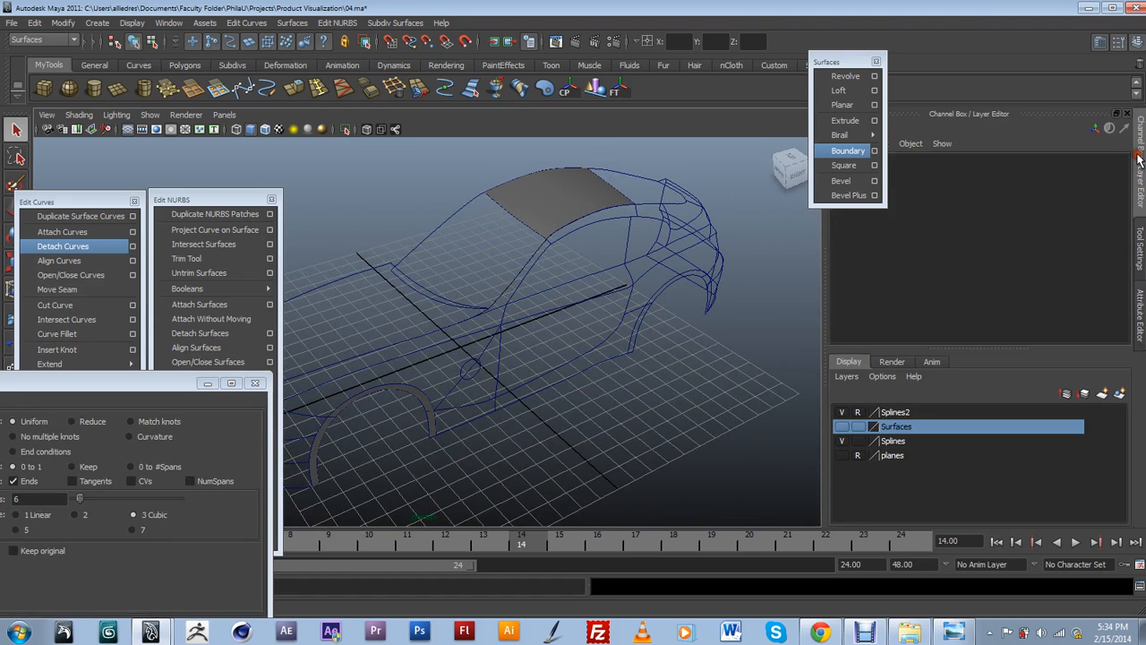
click(842, 426)
alt+drag(588, 430, 711, 433)
alt+right_drag(711, 432, 758, 428)
alt+drag(758, 428, 612, 212)
click(570, 242)
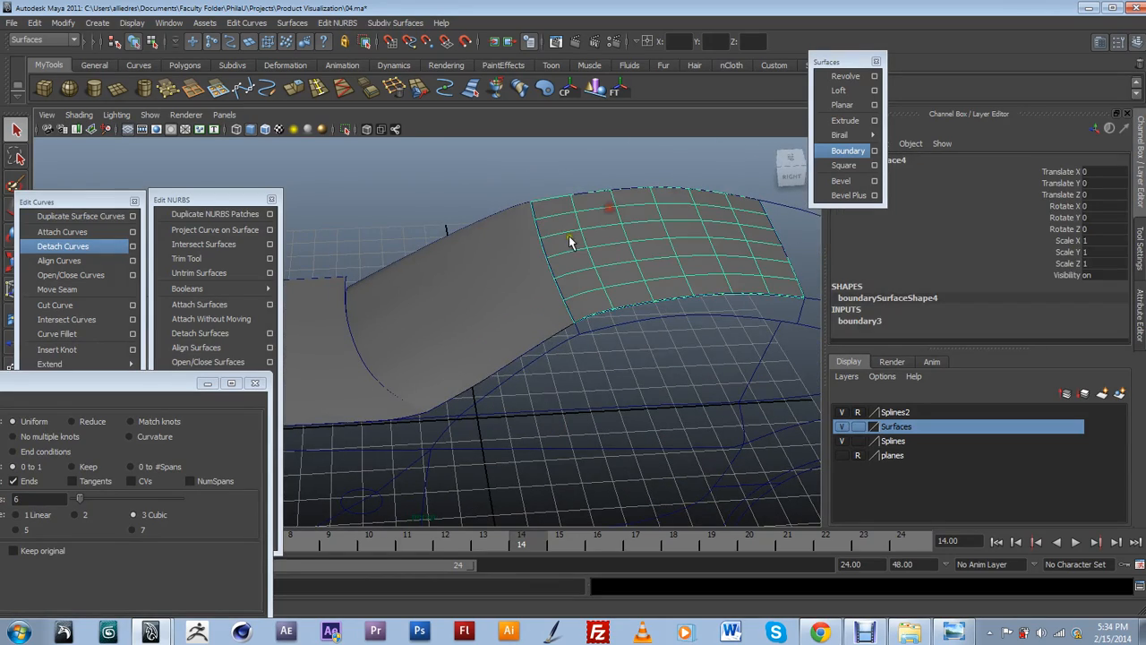
right_click(903, 436)
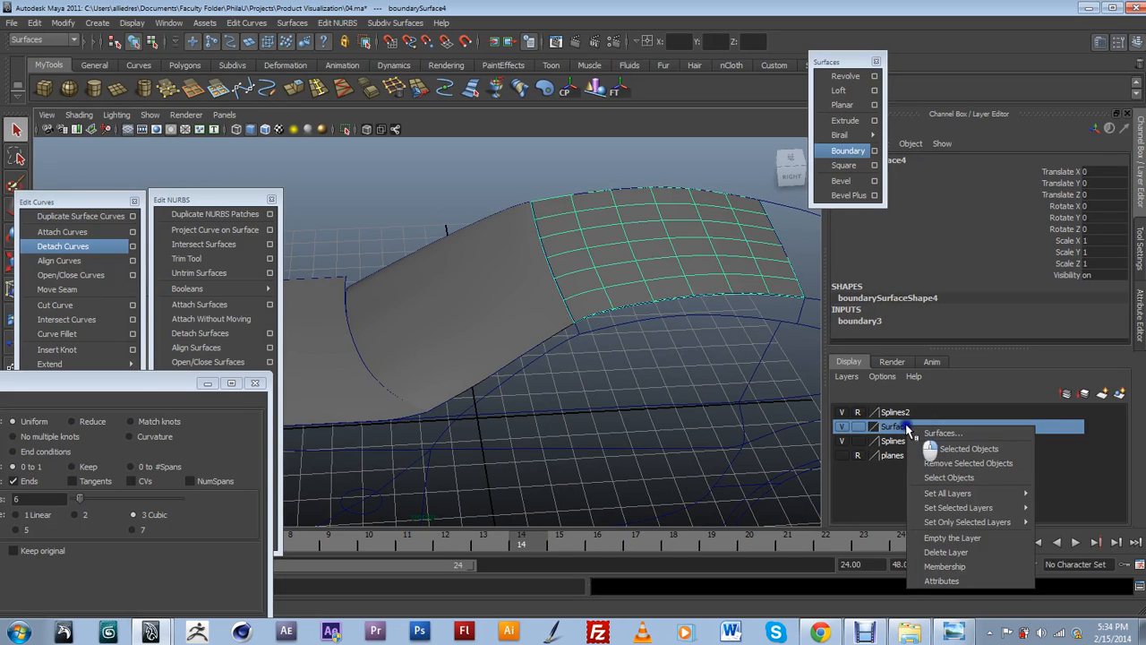
click(954, 449)
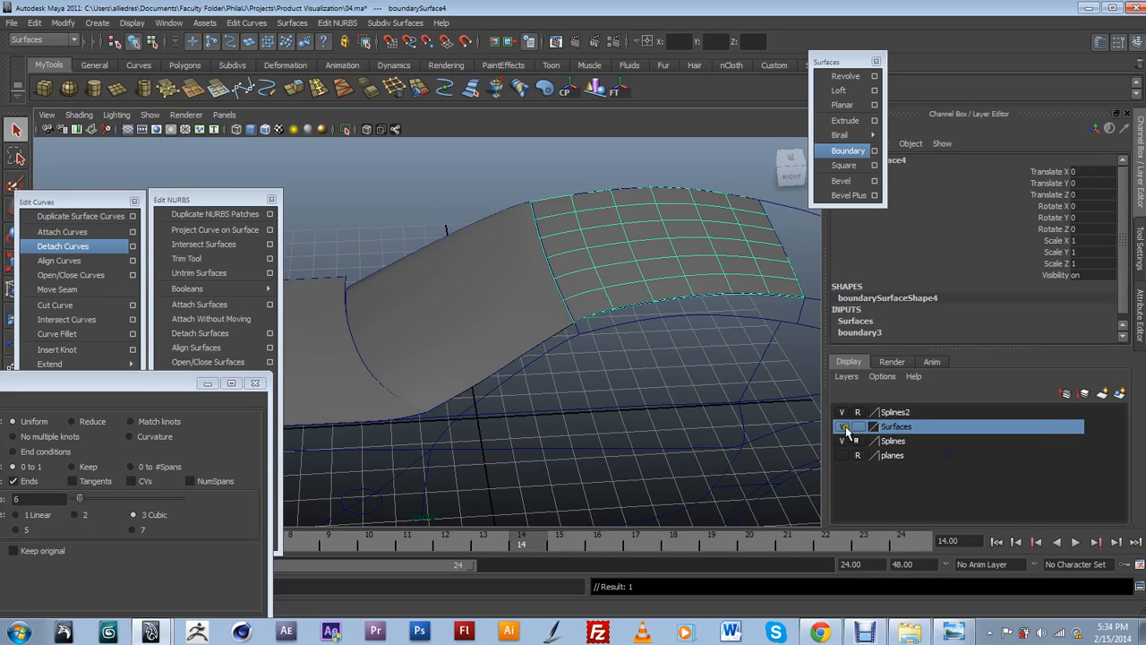
Hide the Surfaces layer and clear the selection so only the curve network at the car's rear shows.
click(843, 427)
click(685, 158)
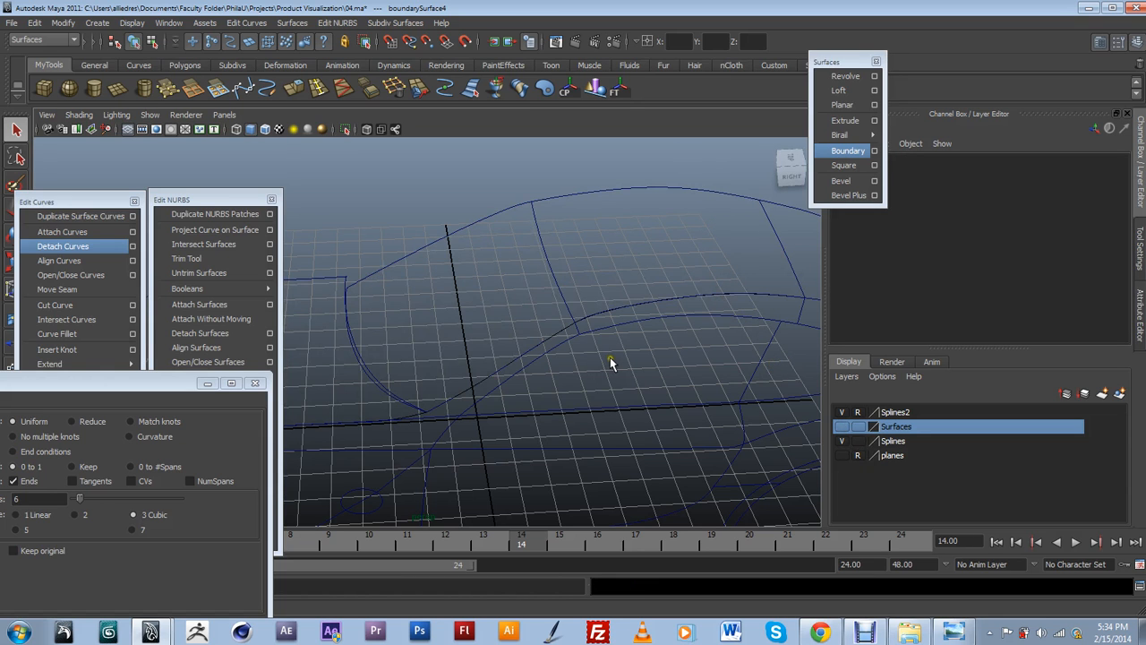
alt+drag(613, 363, 586, 335)
alt+middle_drag(585, 329, 588, 344)
alt+drag(588, 344, 607, 349)
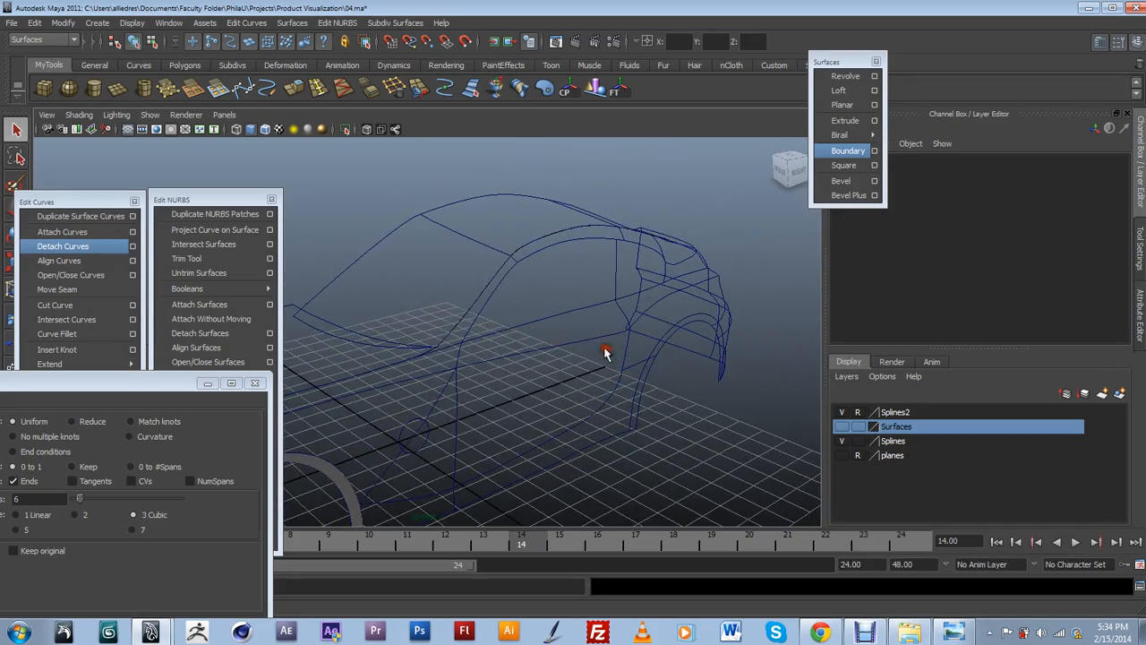
alt+middle_drag(604, 349, 635, 337)
alt+drag(634, 338, 595, 349)
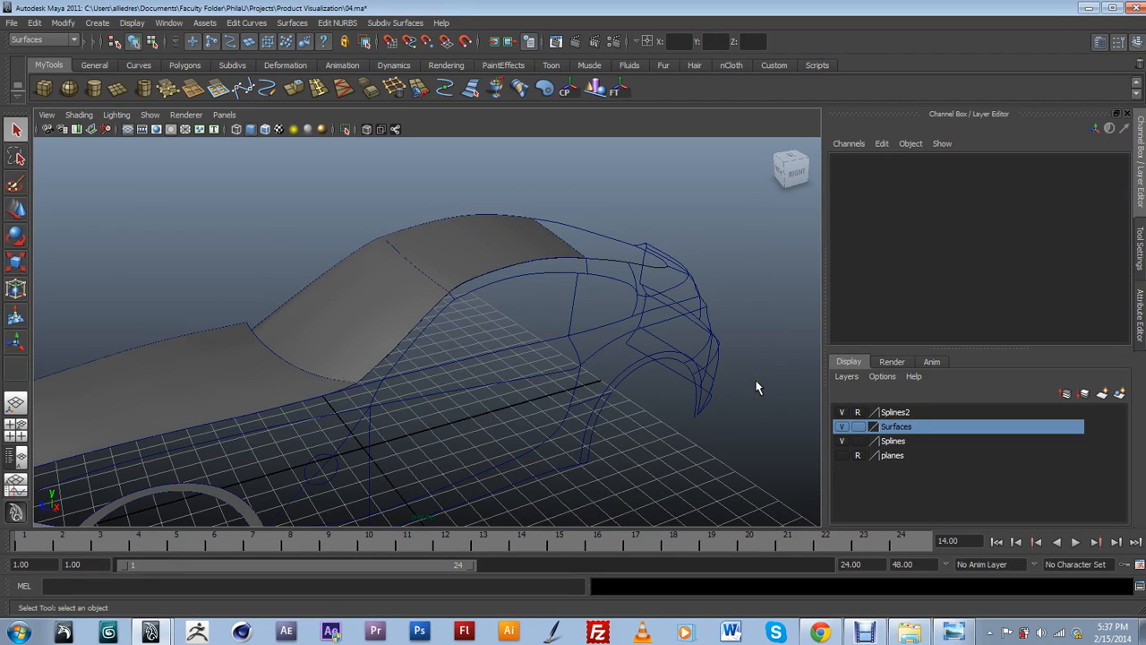
Hide the Surfaces layer again and select the side curve running from the roof's rear edge to the tail.
alt+drag(757, 387, 498, 281)
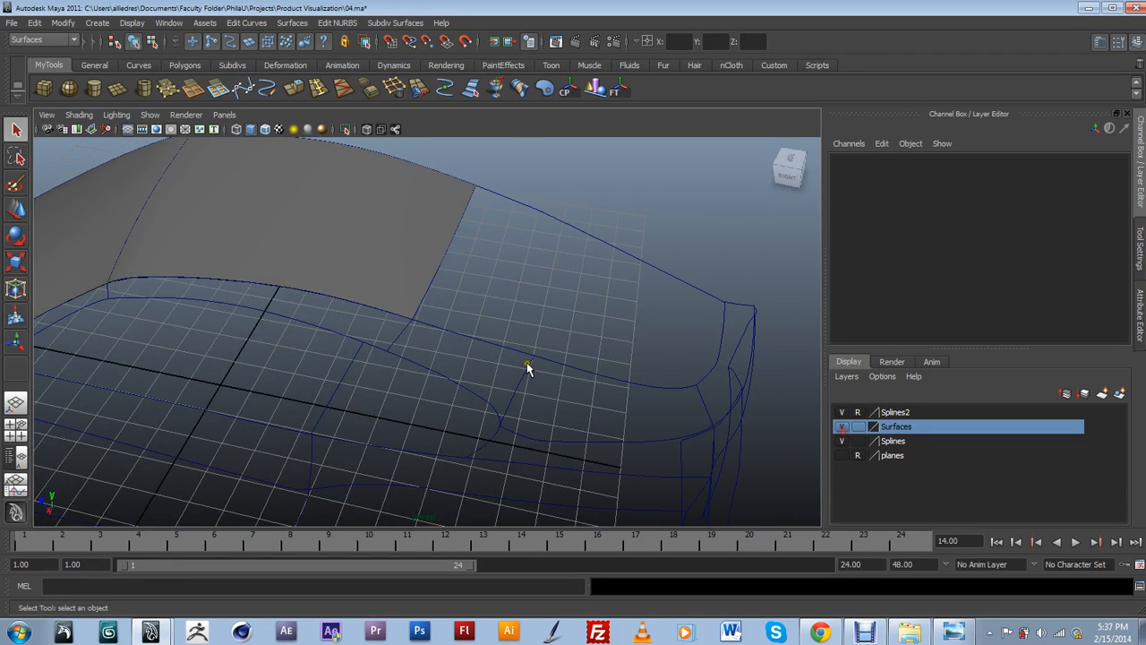
click(841, 426)
alt+drag(499, 335, 314, 277)
click(323, 280)
alt+drag(437, 296, 433, 394)
click(408, 341)
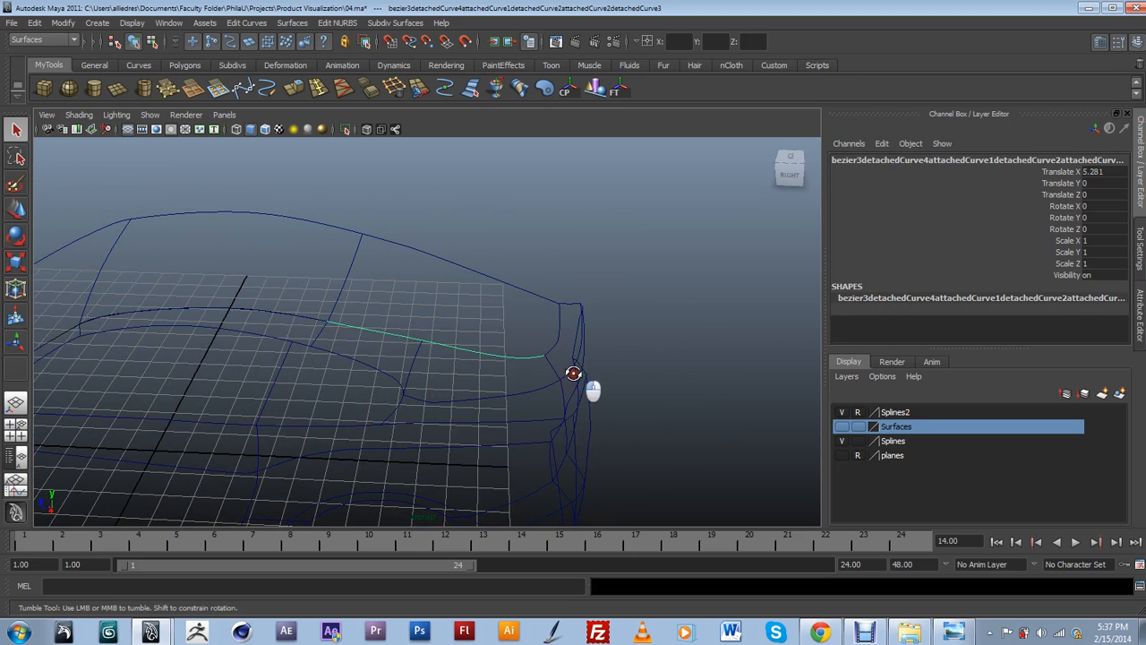
alt+drag(591, 388, 606, 379)
Switch to Windows Photo Viewer and browse the BMW Z4 reference photos to examine the rear window's shape.
key(alt+Tab)
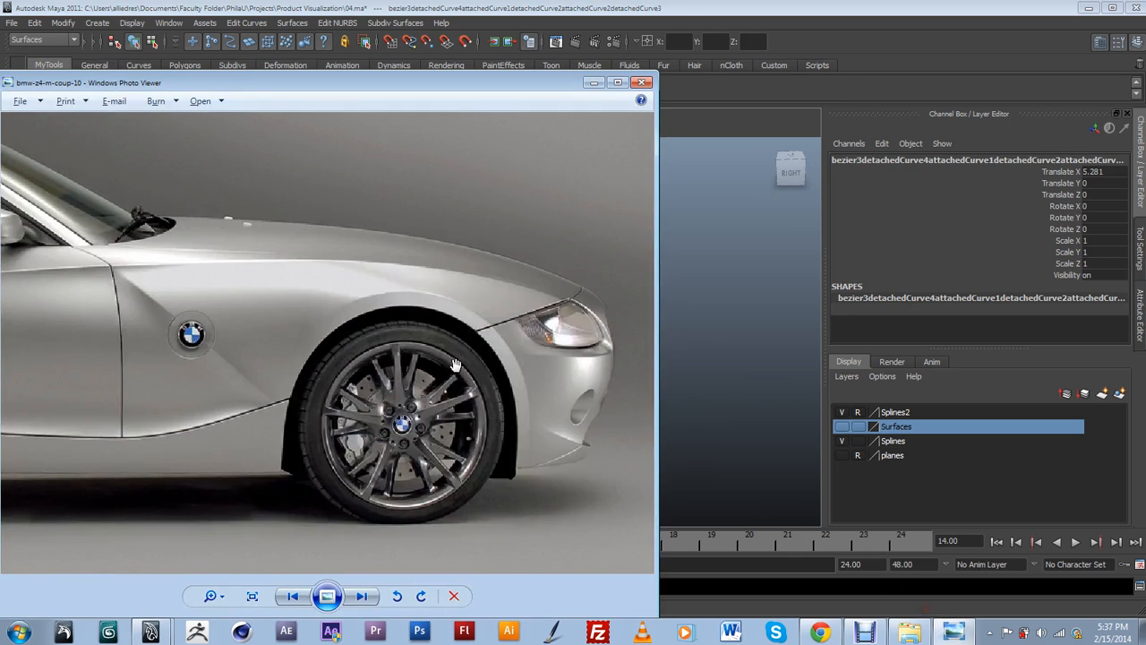
scroll(468, 365, down, 4)
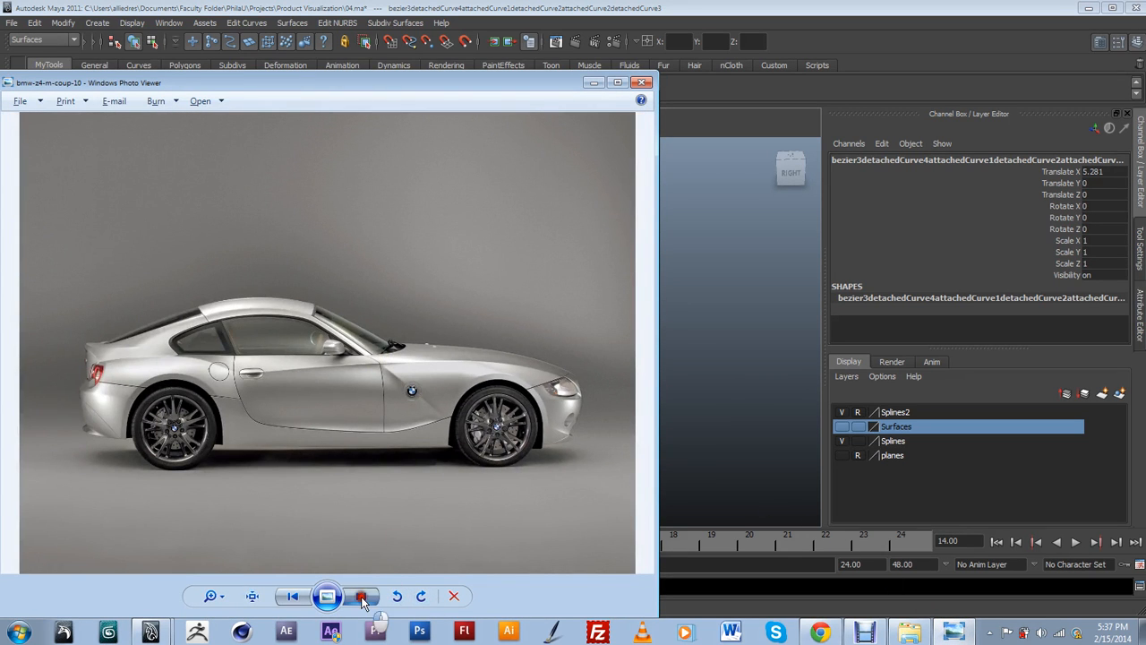
click(361, 596)
click(362, 597)
click(361, 597)
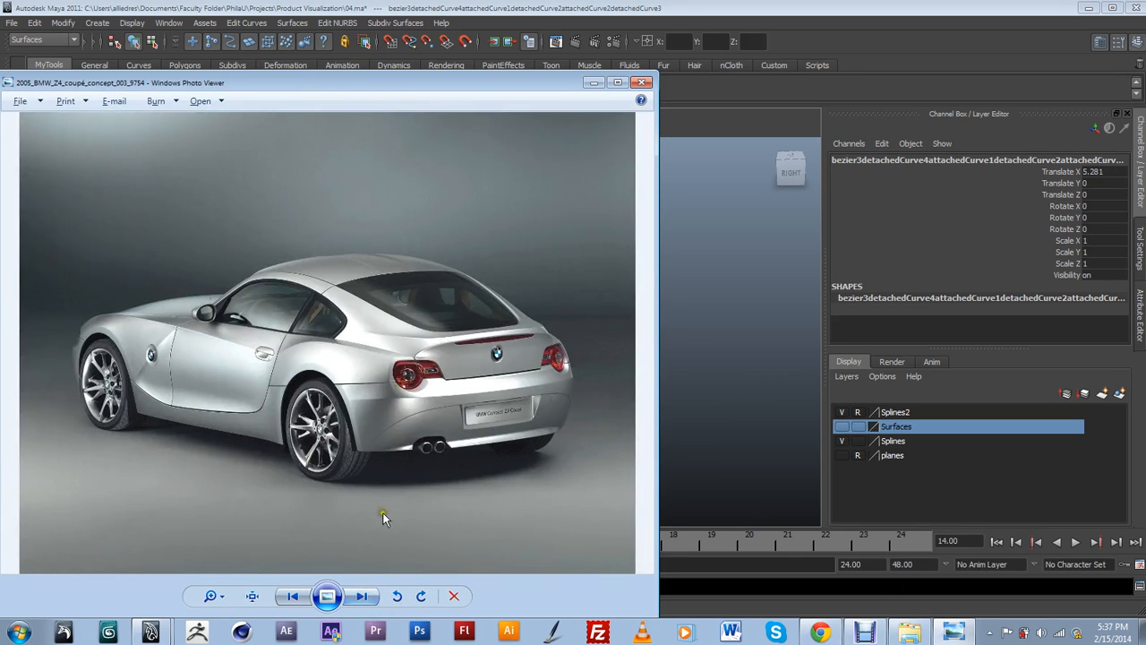
click(594, 82)
Trace the rear window's outline by picking its front cross curve, rear cross curve, centre curve and side curve.
mouse_move(542, 353)
alt+mouse_down()
mouse_move(525, 379)
mouse_move(543, 370)
alt+mouse_up()
click(544, 368)
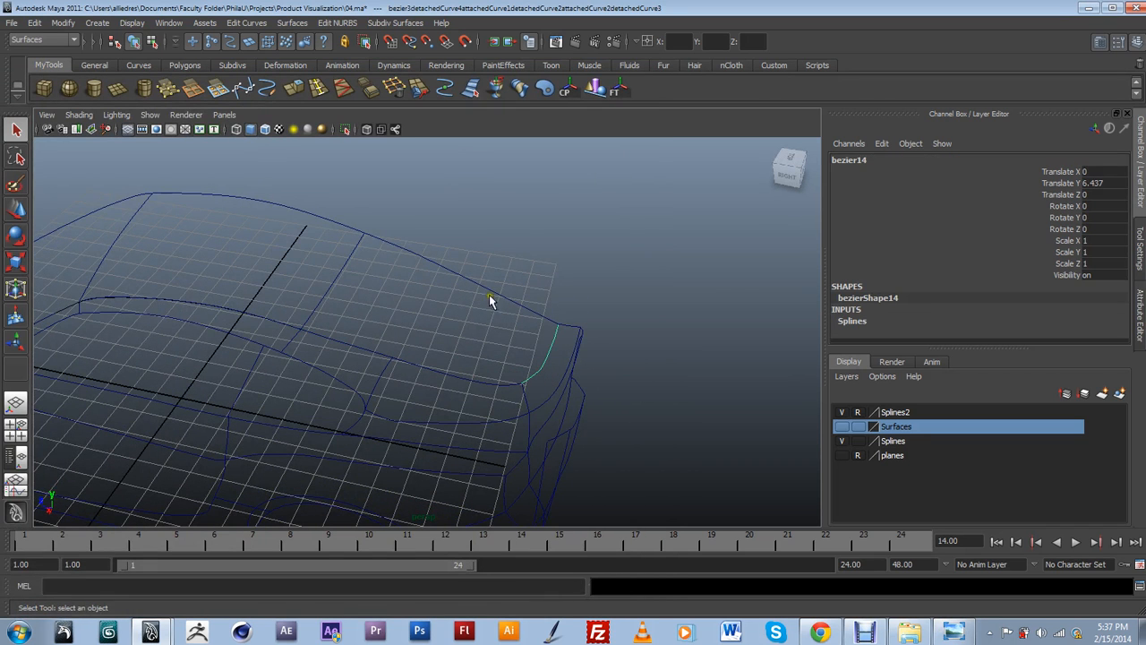
click(343, 270)
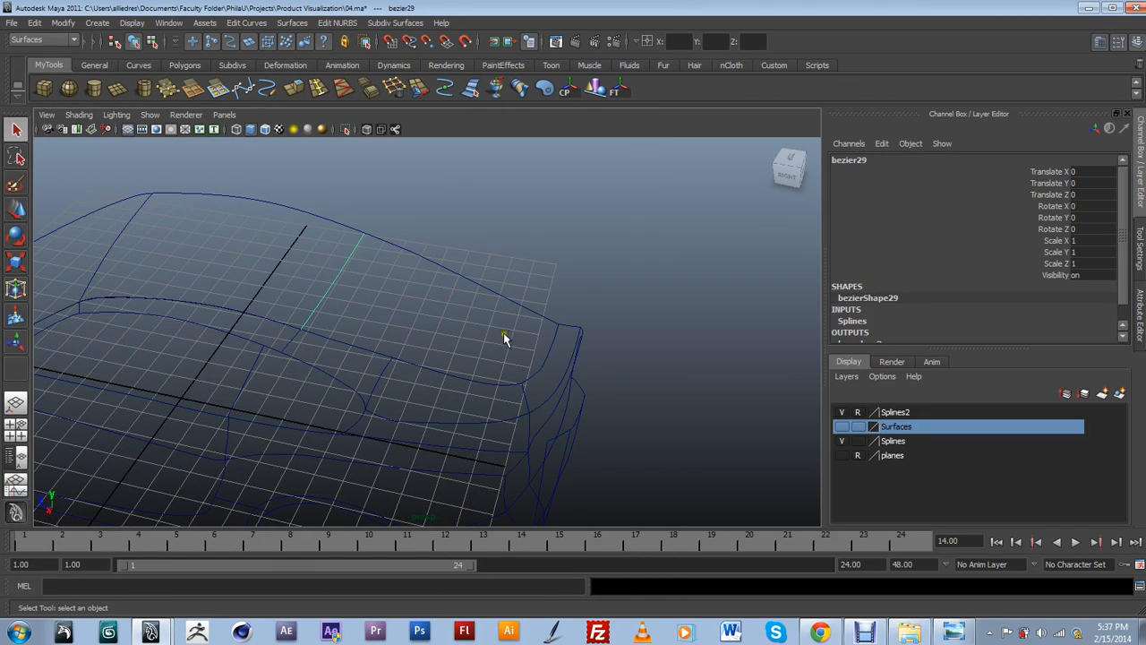
click(544, 367)
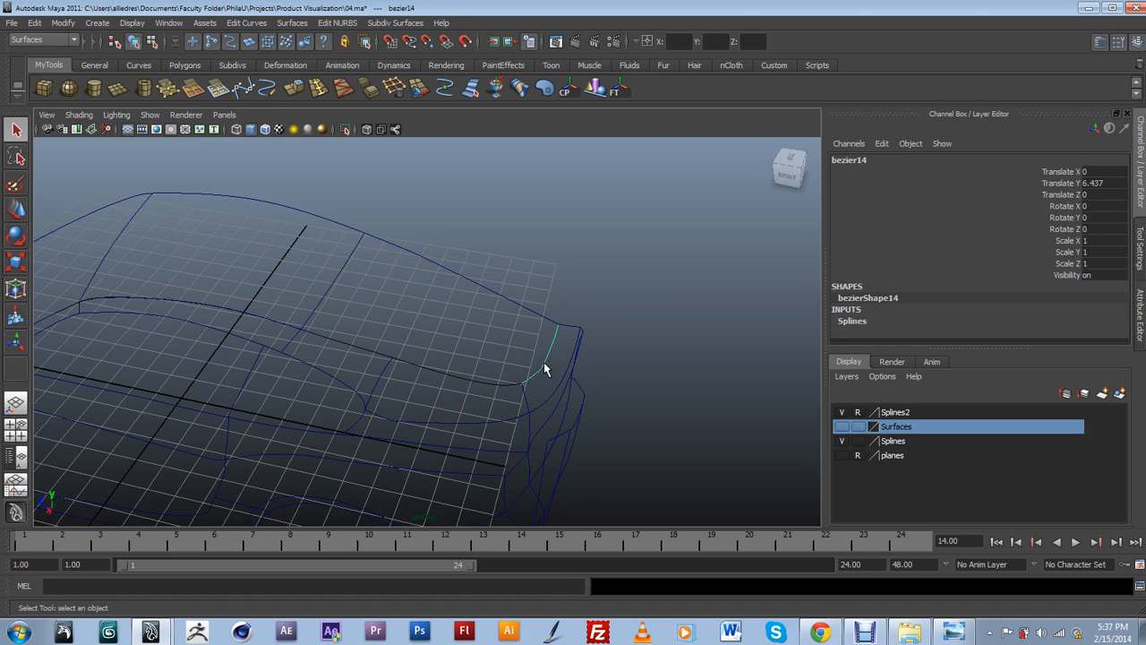
shift+click(481, 289)
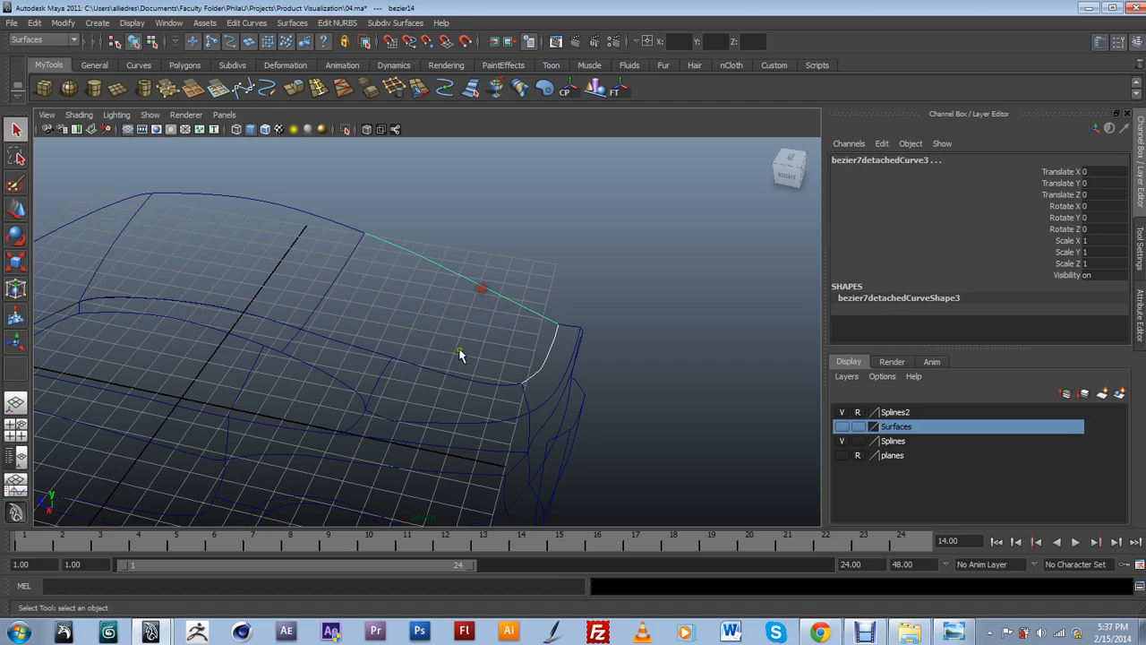
shift+click(434, 398)
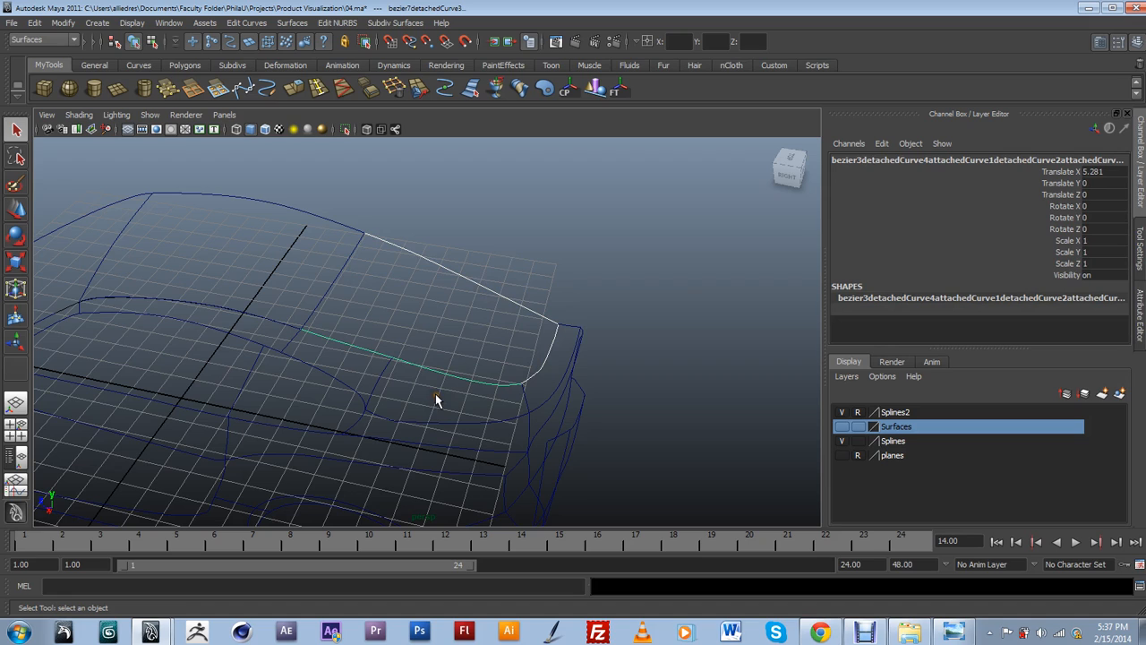
Inspect the rear window's centre curve, rear cross curve and side curve by selecting each one individually.
right_click(508, 297)
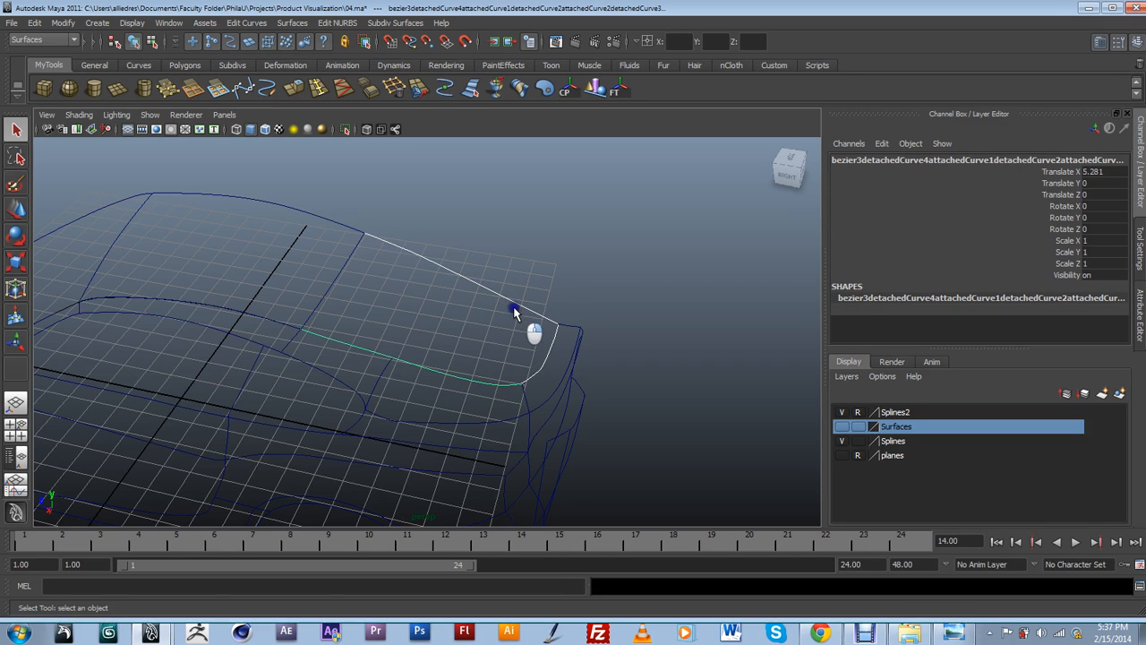
click(499, 289)
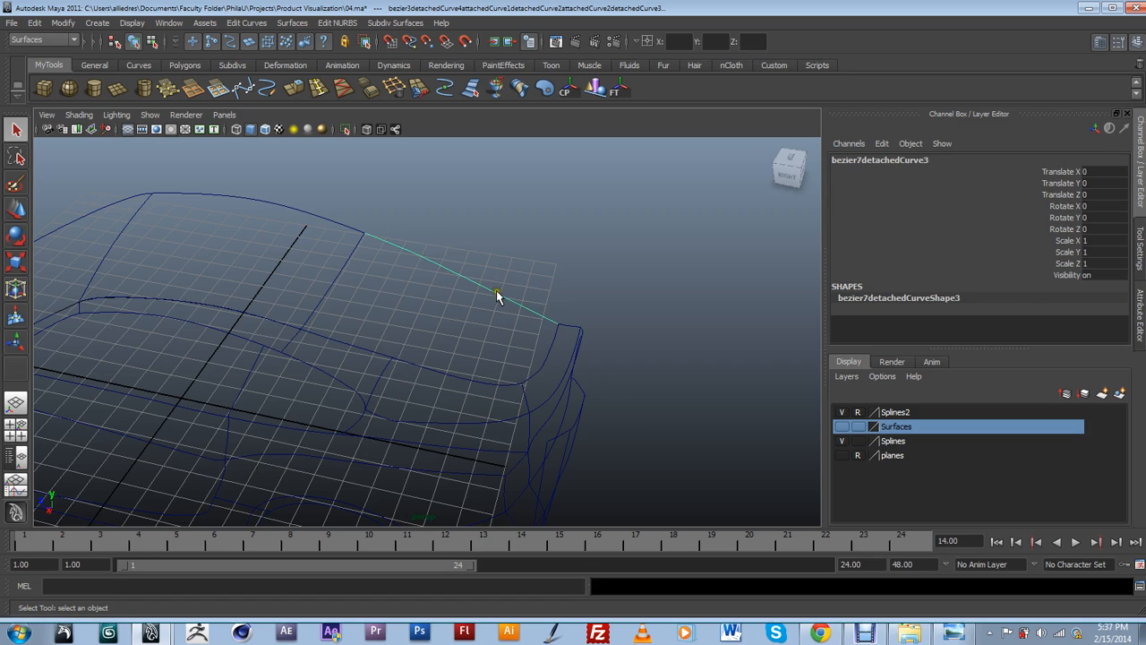
click(496, 290)
click(498, 302)
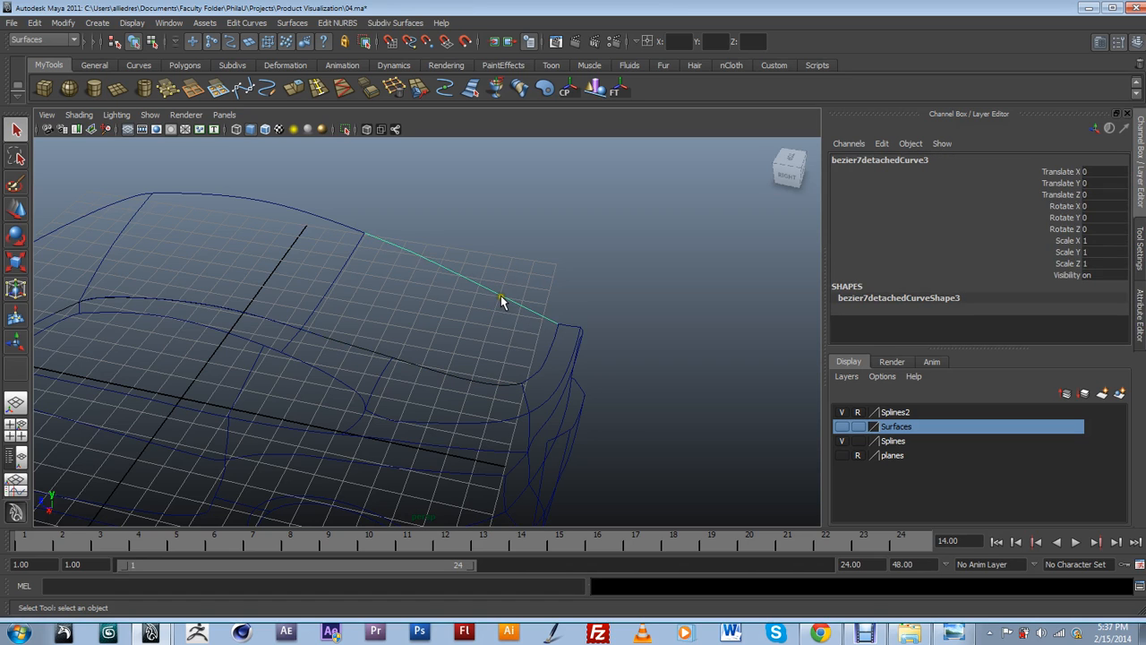
click(501, 296)
click(550, 355)
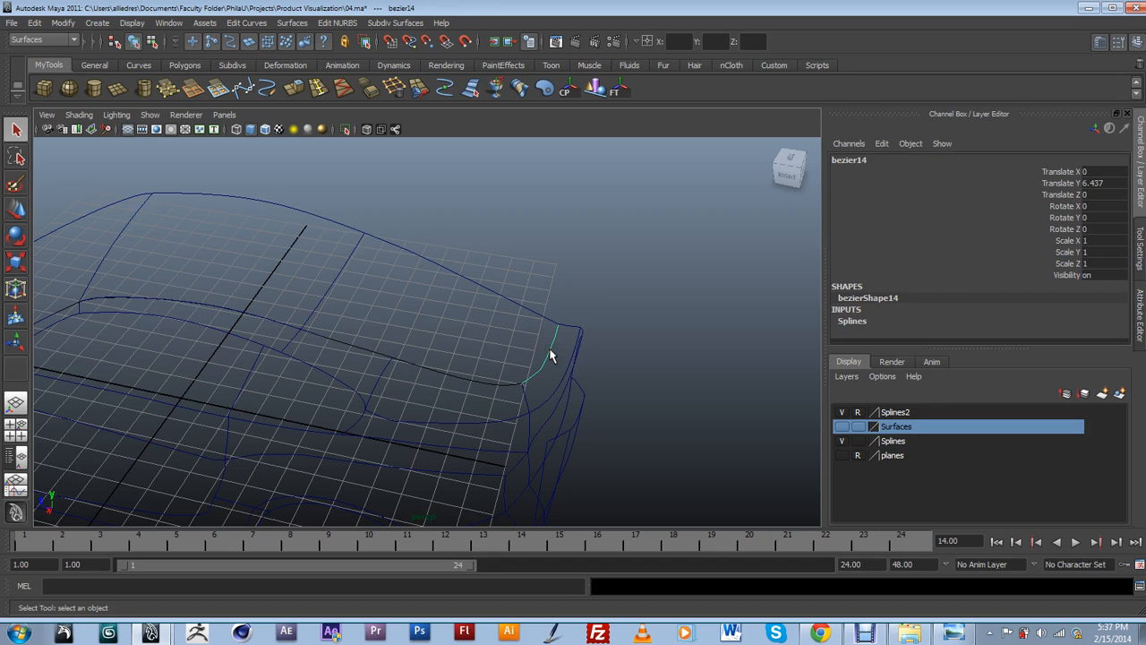
click(550, 355)
click(454, 383)
click(454, 383)
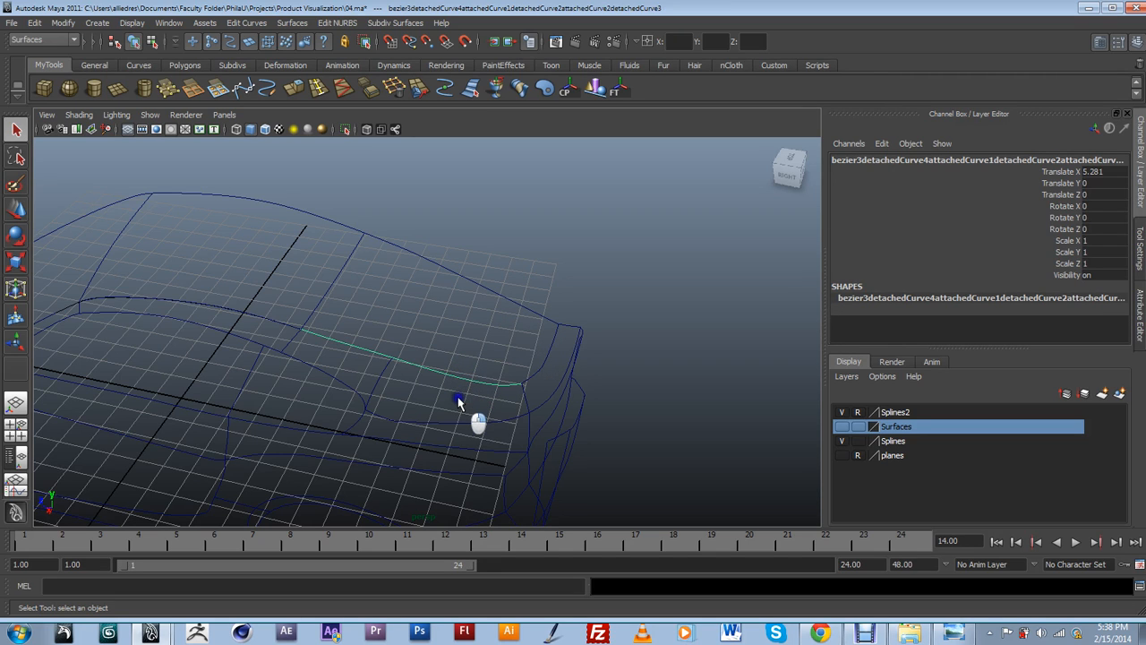
Check the span settings of the rear window's front and rear cross curves.
click(338, 280)
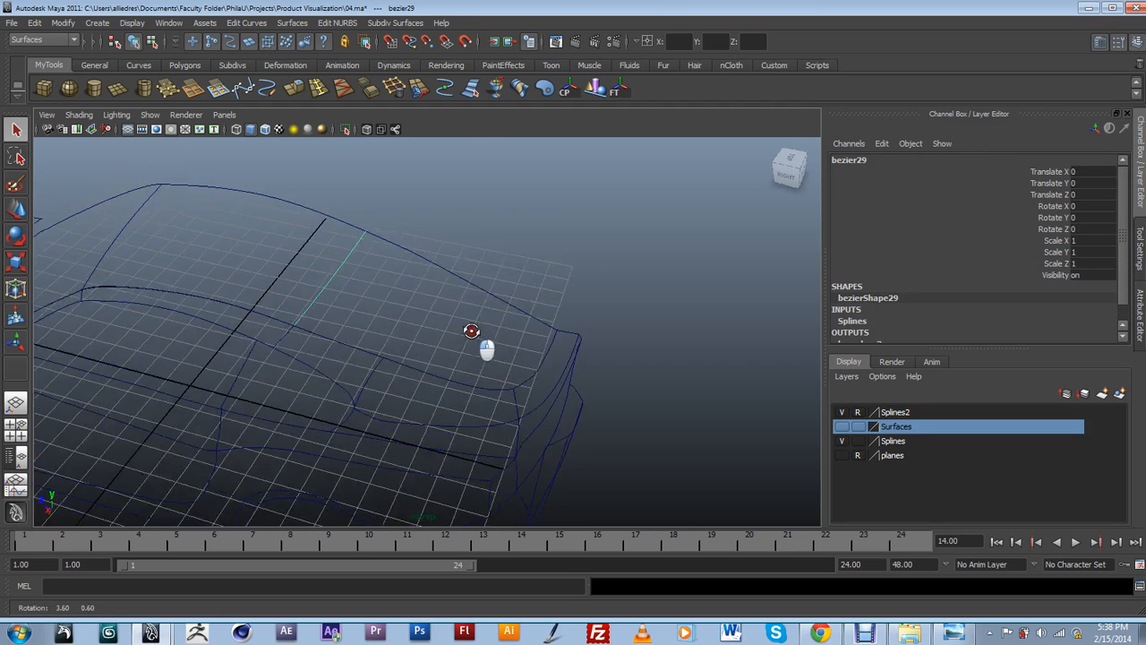
click(1139, 310)
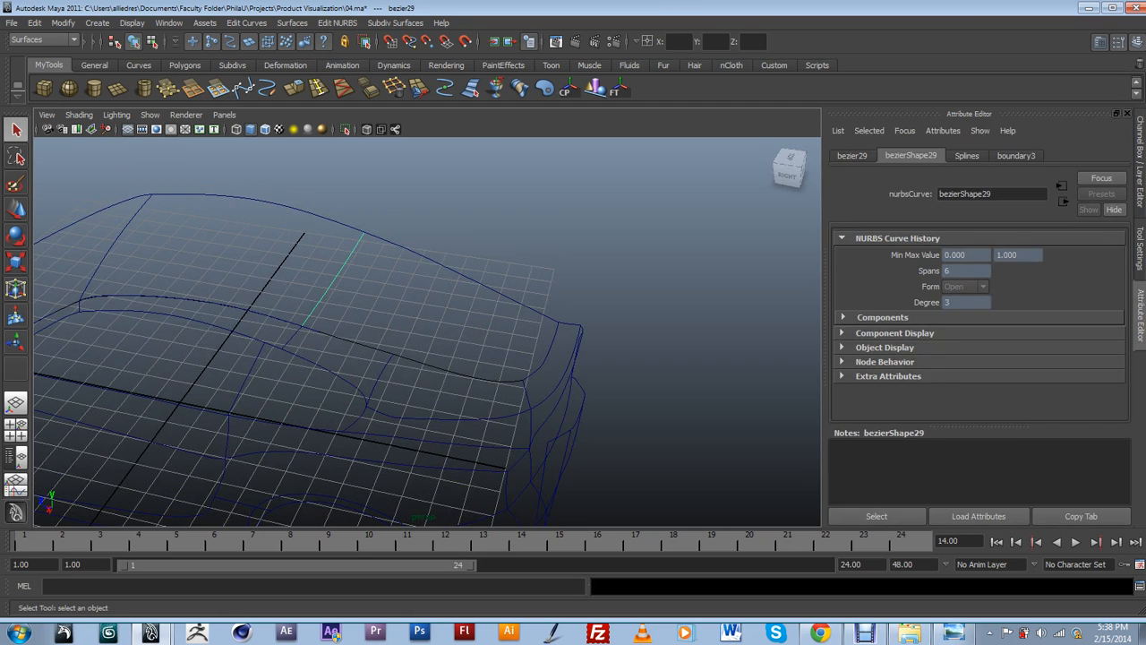
click(557, 353)
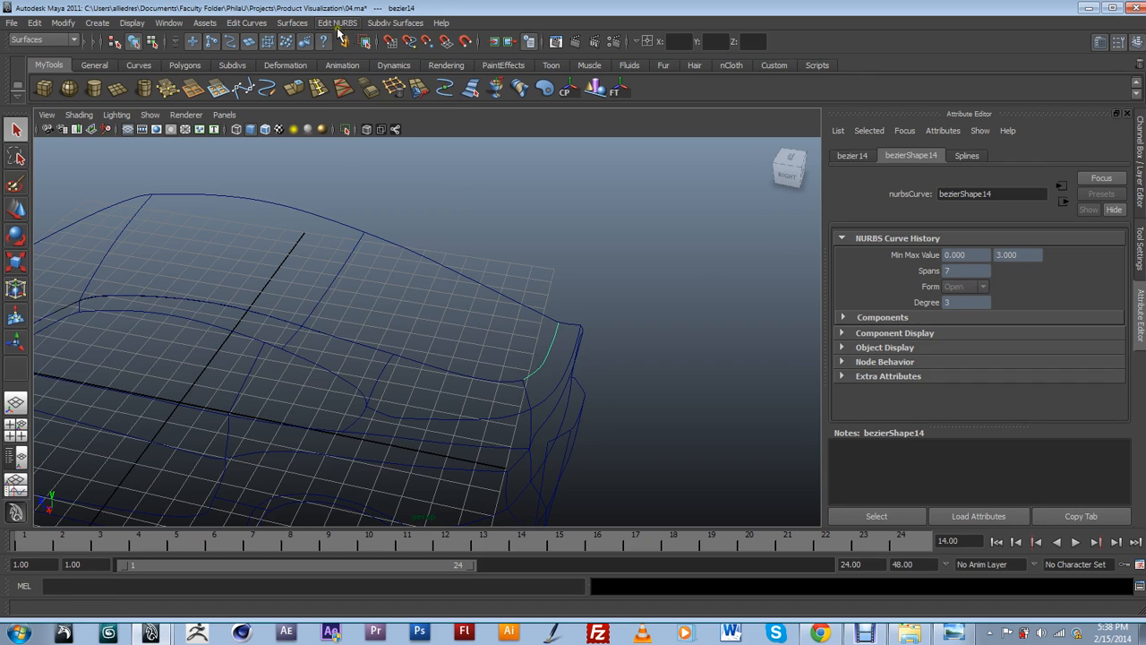
Rebuild the rear window's rear cross curve uniformly with 6 spans, degree 3 Cubic and a 0 to 1 parameter range.
click(294, 24)
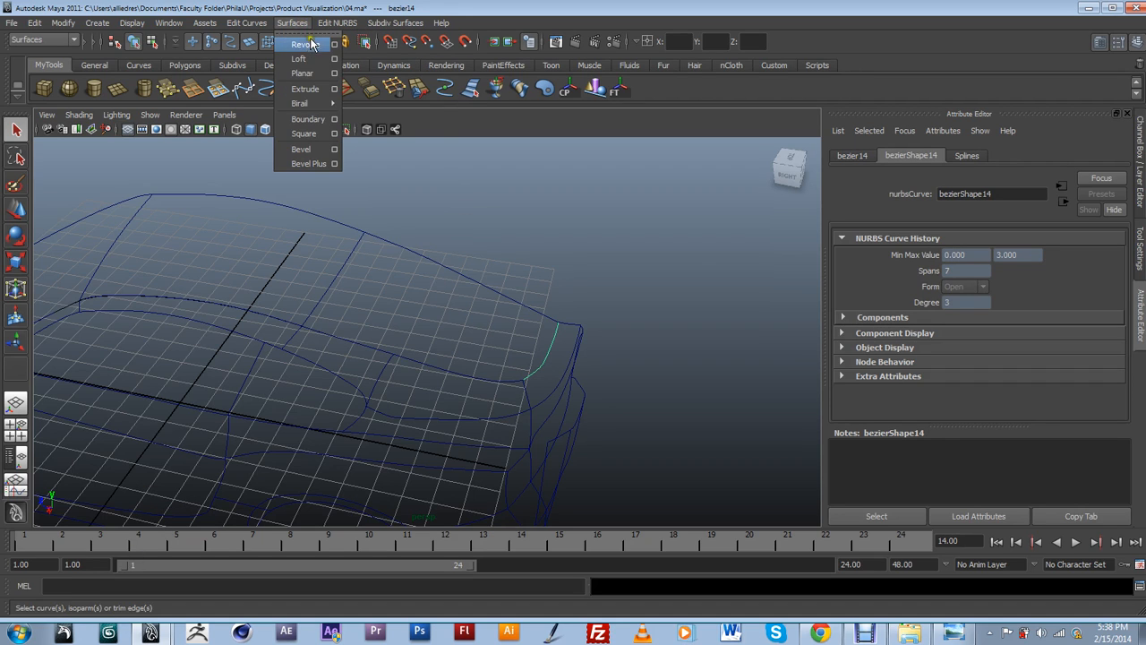
mouse_move(337, 27)
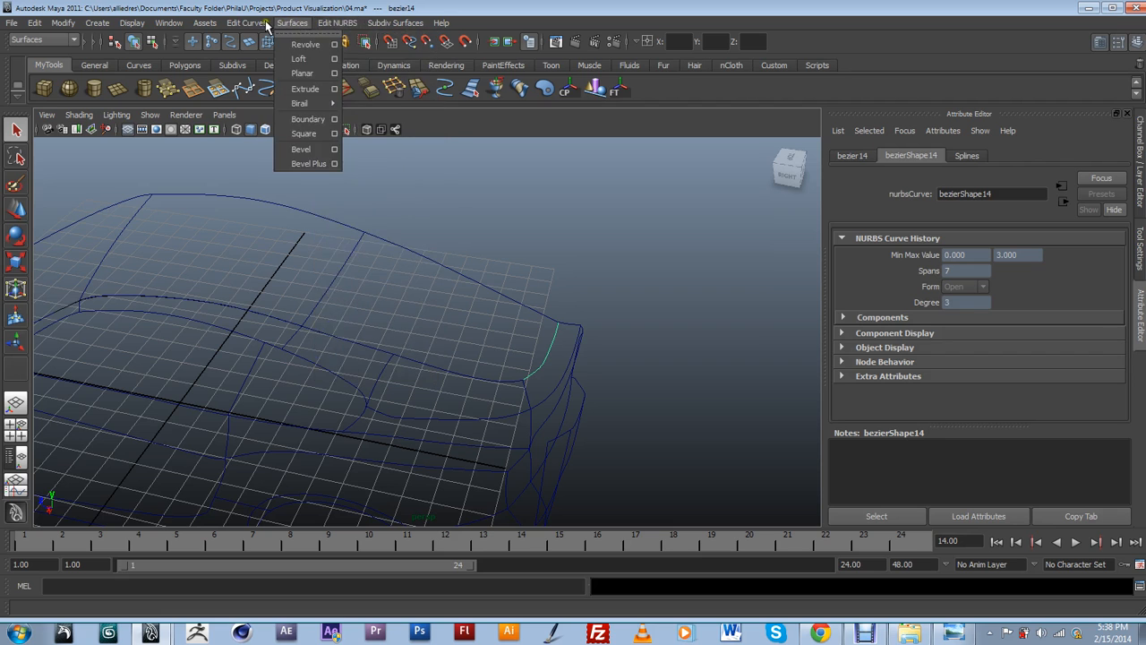
mouse_move(255, 24)
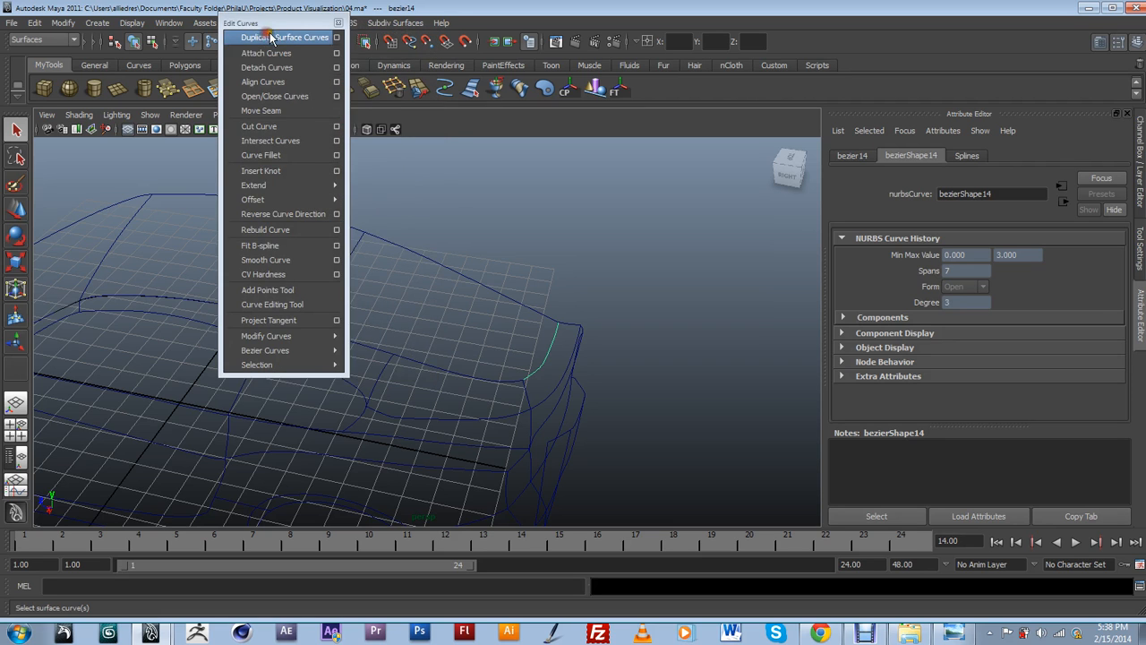
click(265, 34)
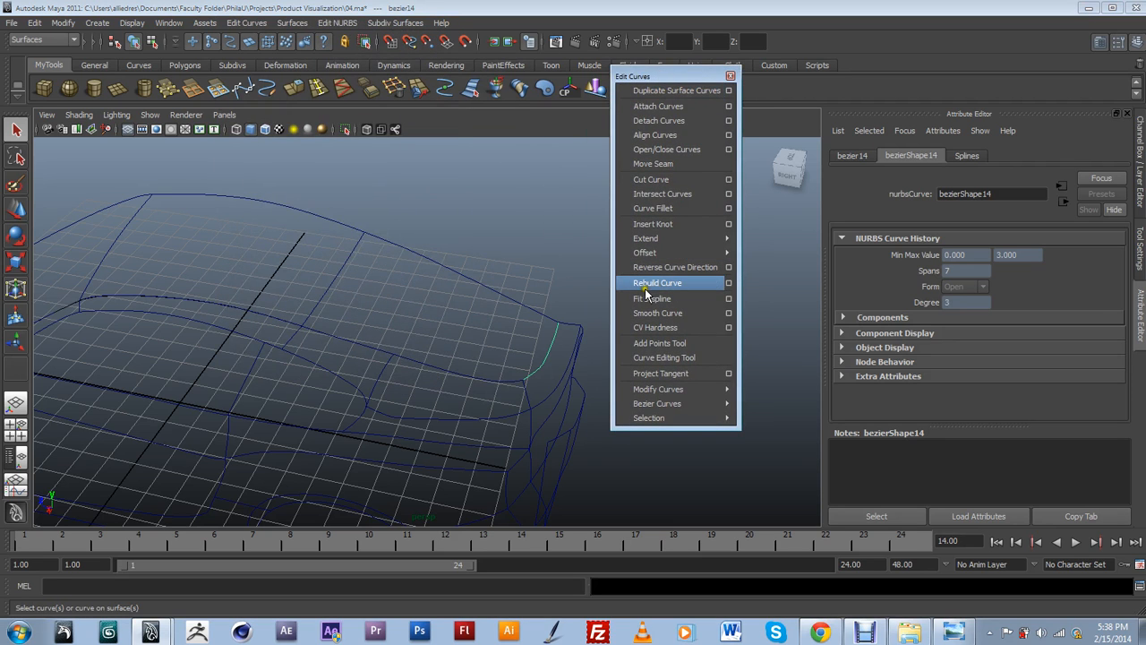
click(729, 283)
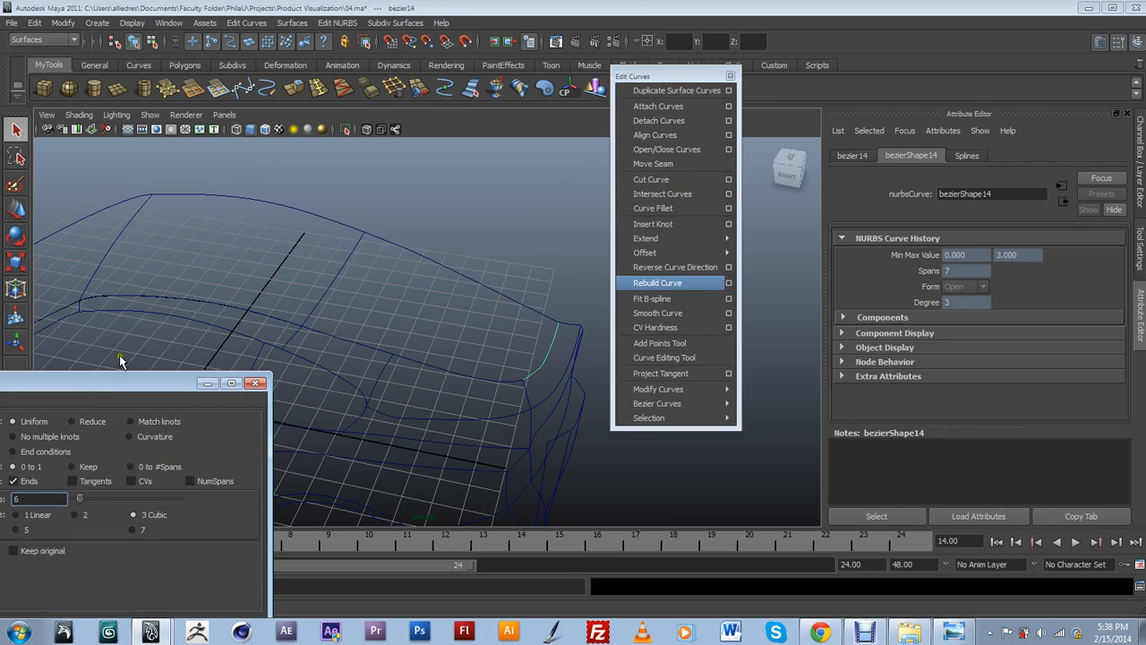
drag(121, 378, 354, 249)
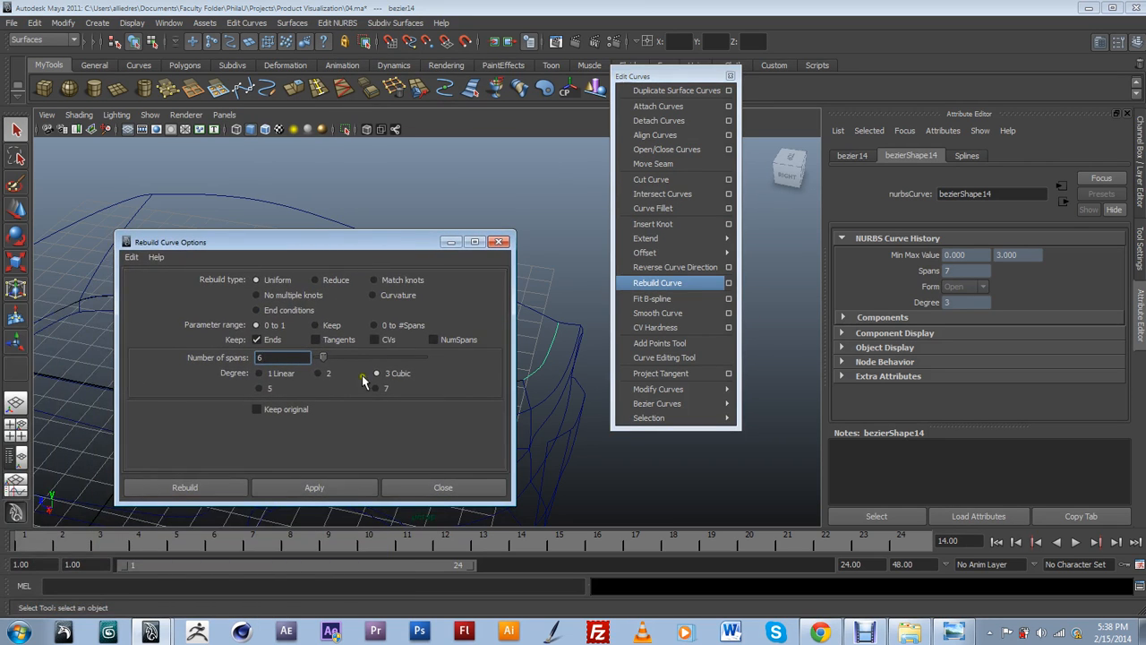
click(343, 488)
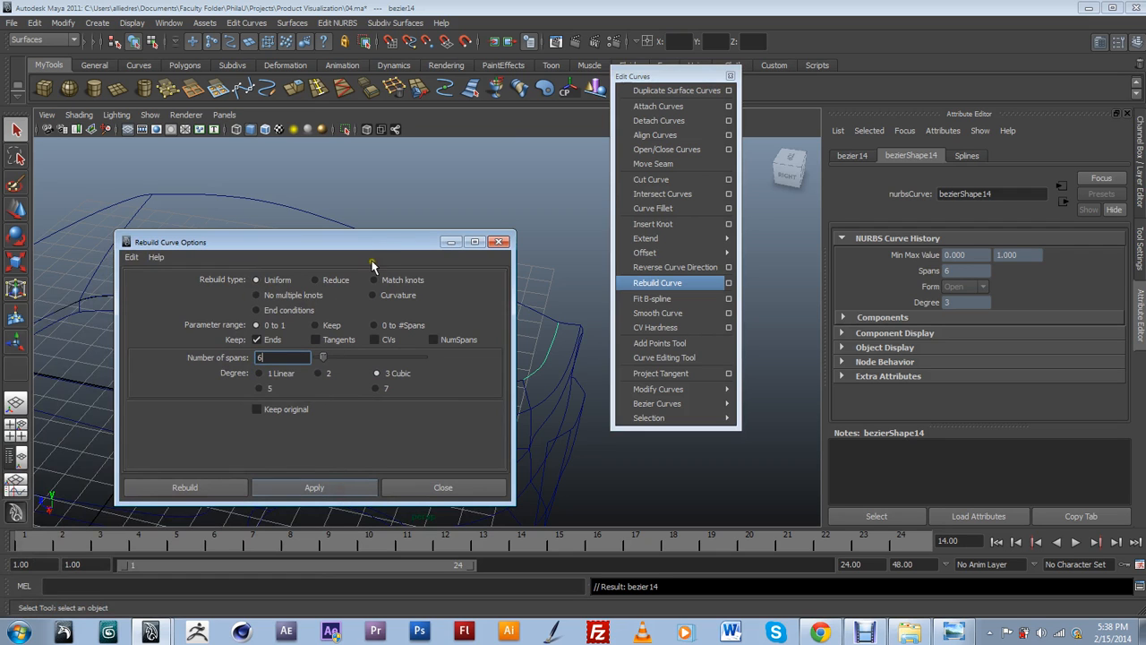
drag(382, 249, 273, 254)
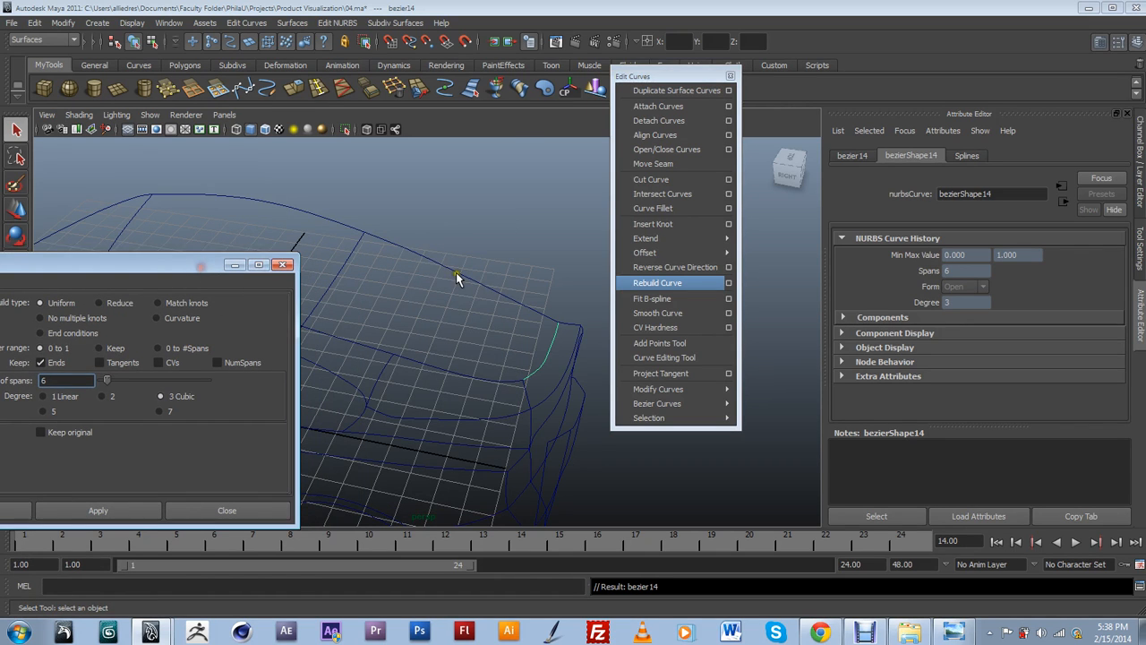
Rebuild the rear window's side curve uniformly with 10 spans, degree 3 Cubic and a 0 to 1 parameter range.
click(458, 272)
click(438, 375)
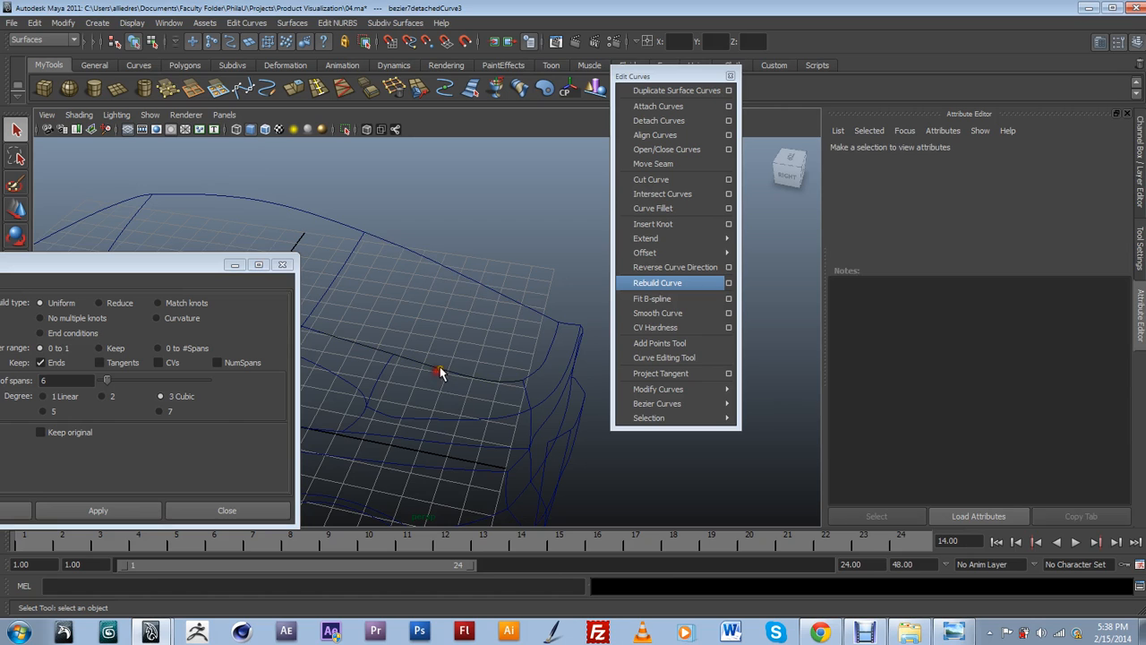
click(442, 369)
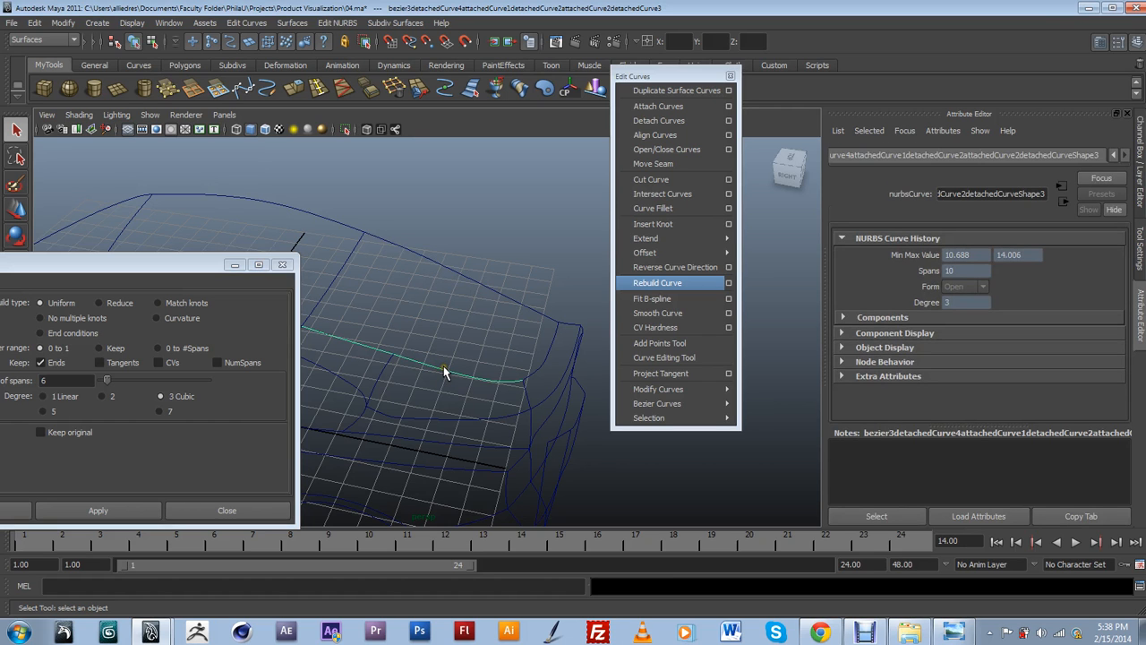
drag(196, 266, 400, 407)
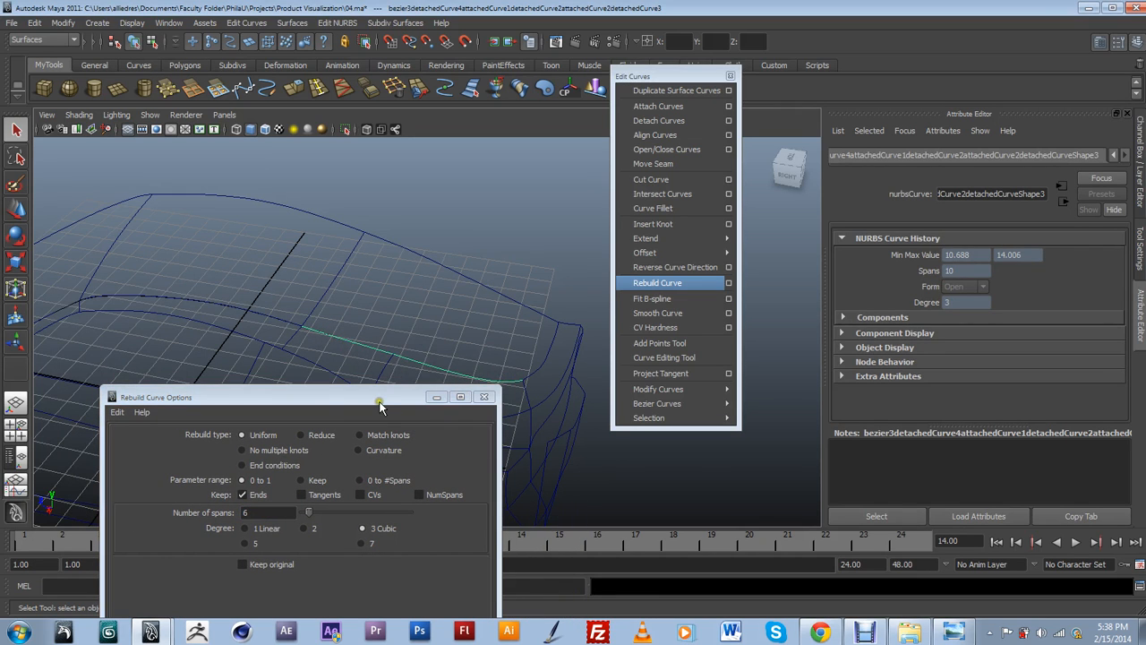
drag(379, 407, 356, 328)
drag(293, 432, 294, 433)
drag(335, 317, 264, 369)
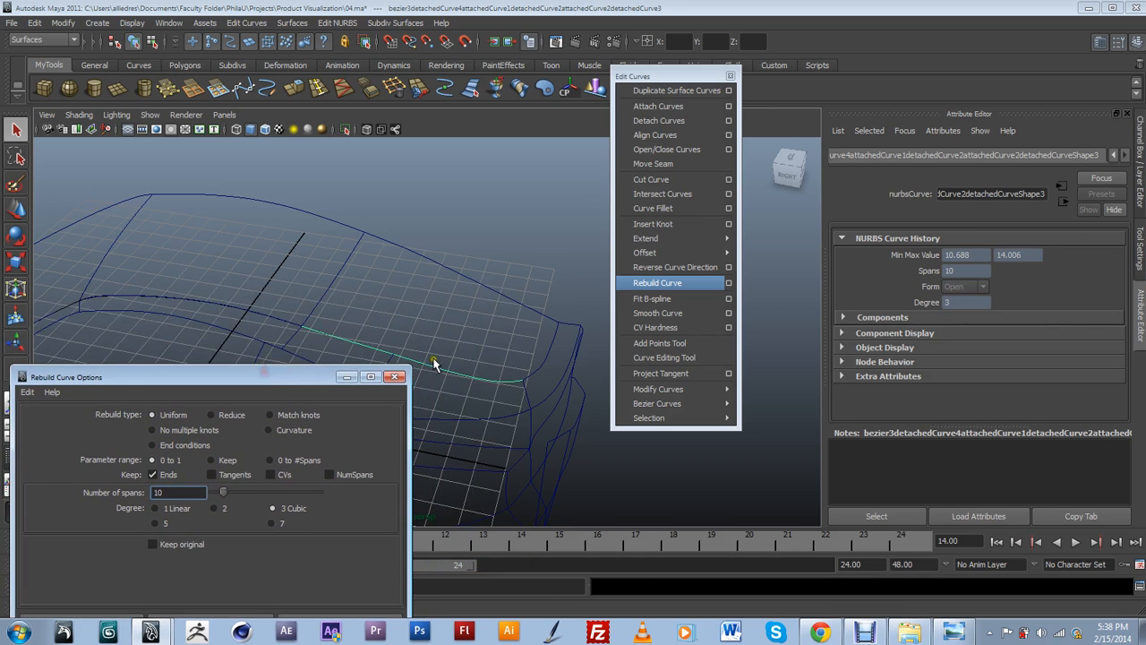
right_drag(414, 366, 383, 348)
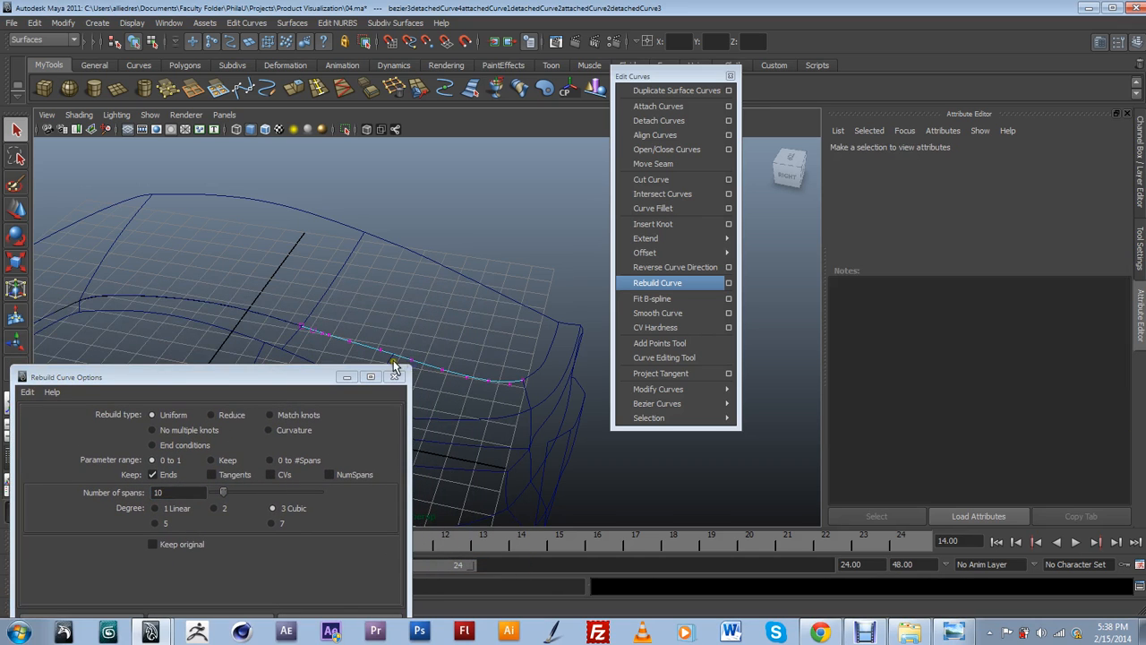
click(316, 376)
drag(316, 376, 332, 358)
click(459, 372)
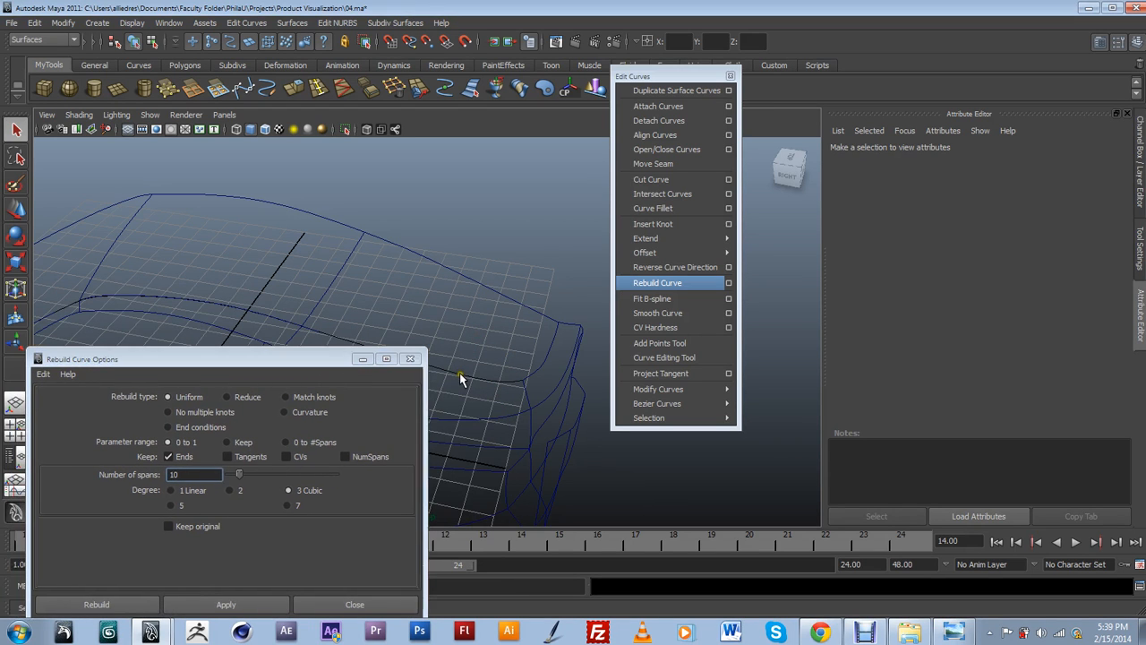
click(214, 604)
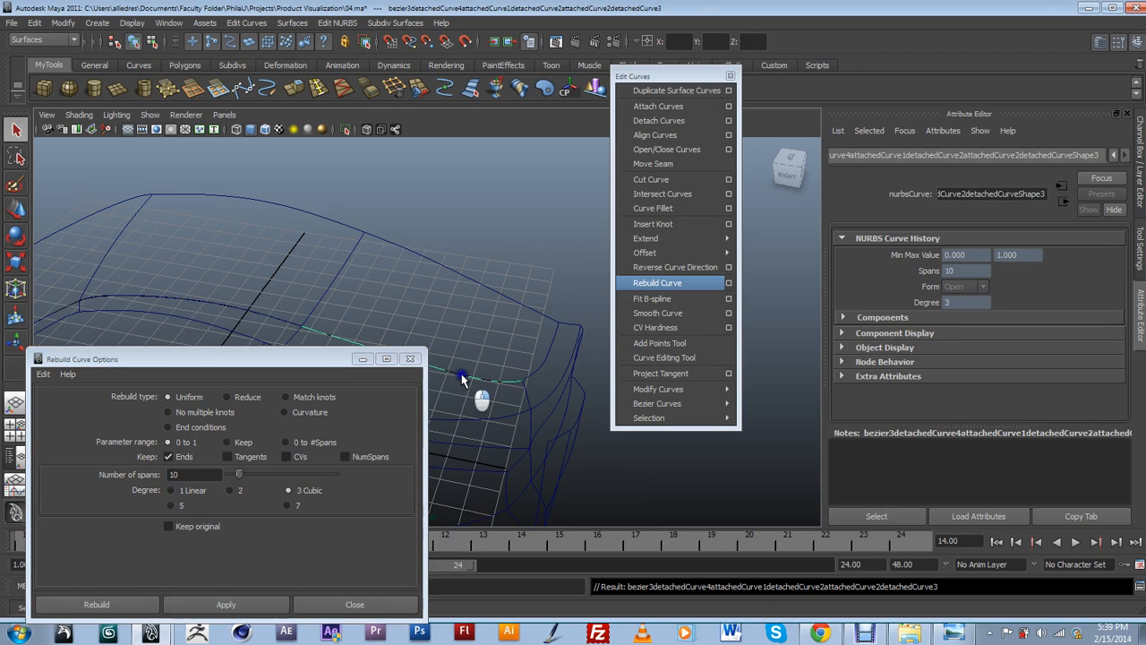
Rebuild the rear window's centre curve uniformly with 10 spans, degree 3 Cubic and a 0 to 1 parameter range.
click(333, 358)
drag(333, 358, 321, 397)
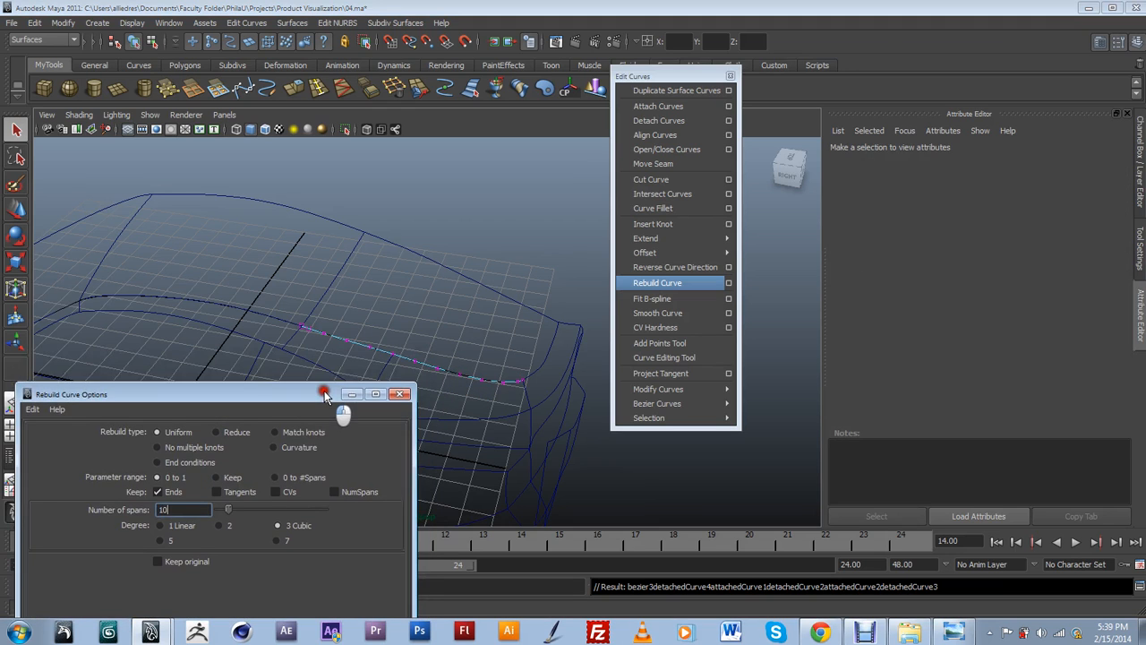
drag(331, 400, 310, 329)
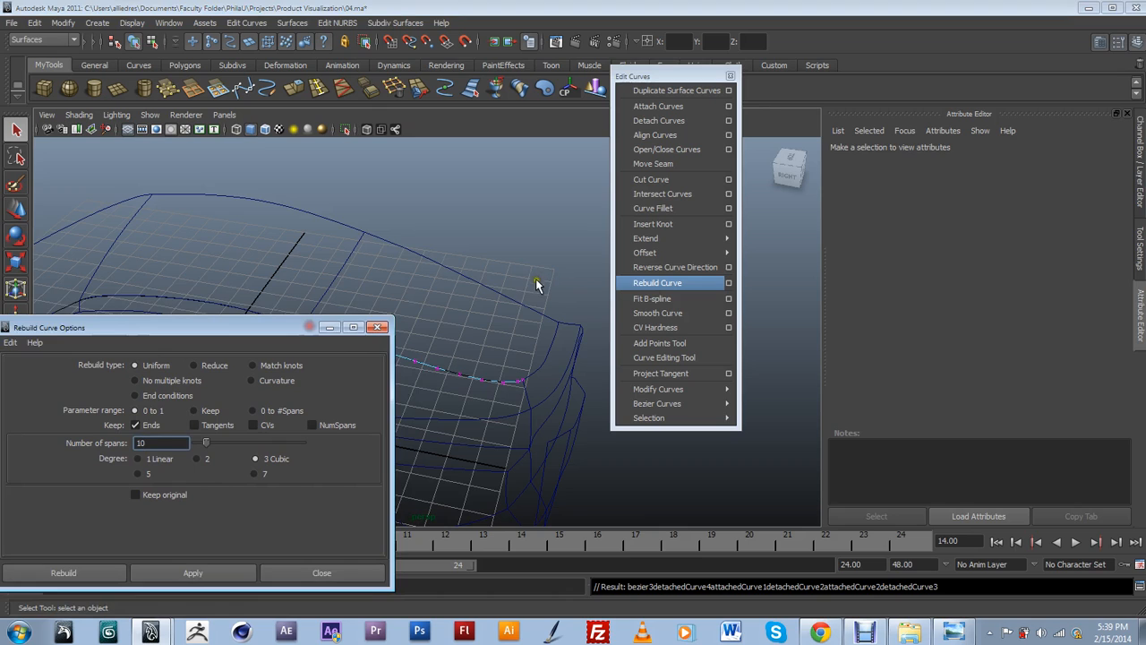
click(508, 295)
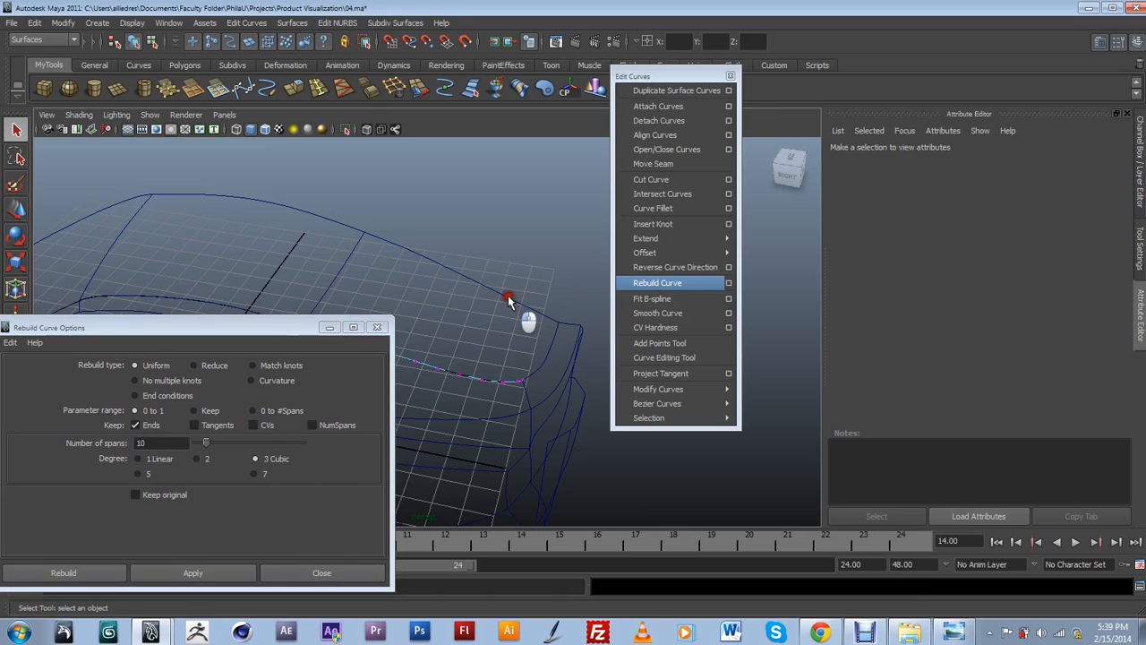
click(88, 576)
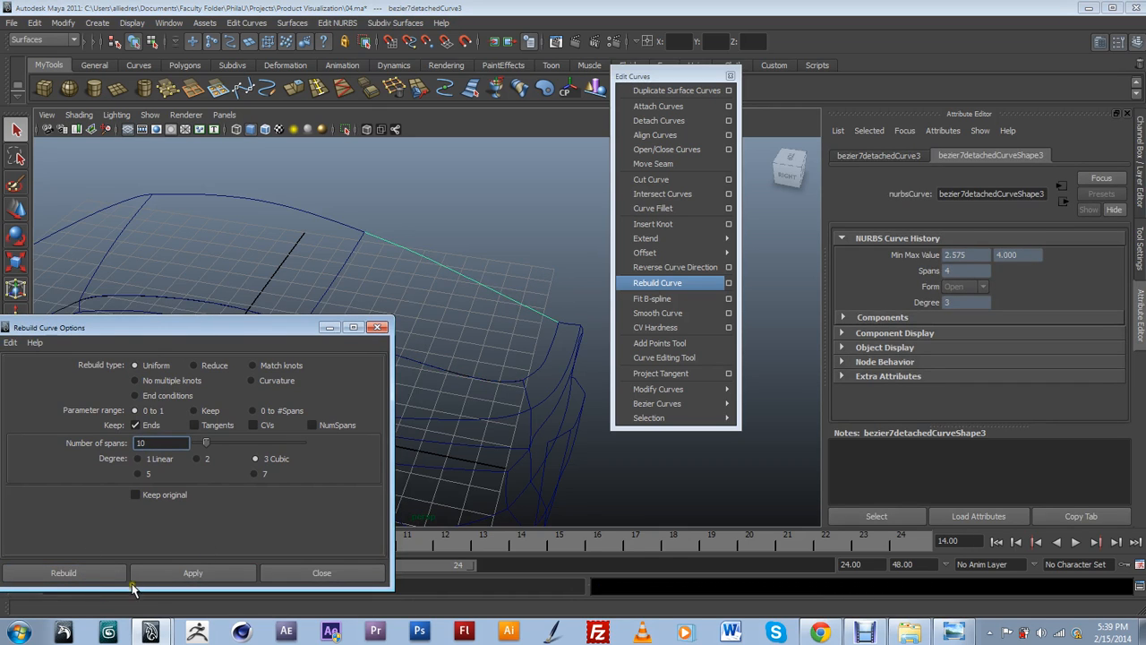
click(153, 578)
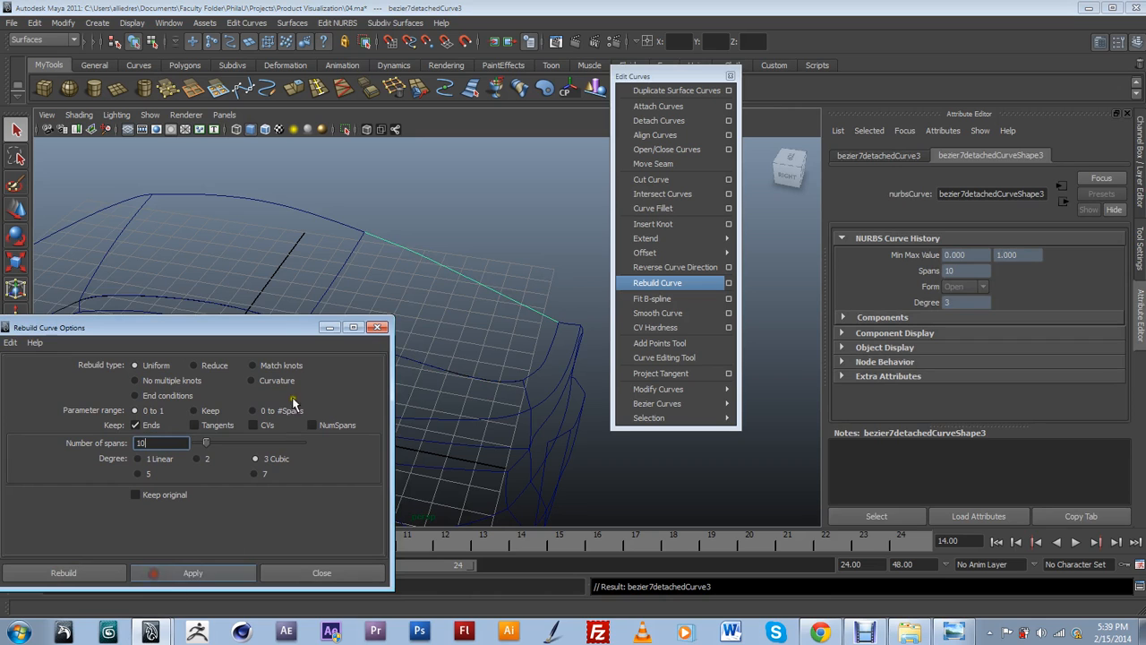
Compare the point distribution on the rear window's centre, side, front cross and rear cross curves by displaying their points.
drag(287, 320, 205, 417)
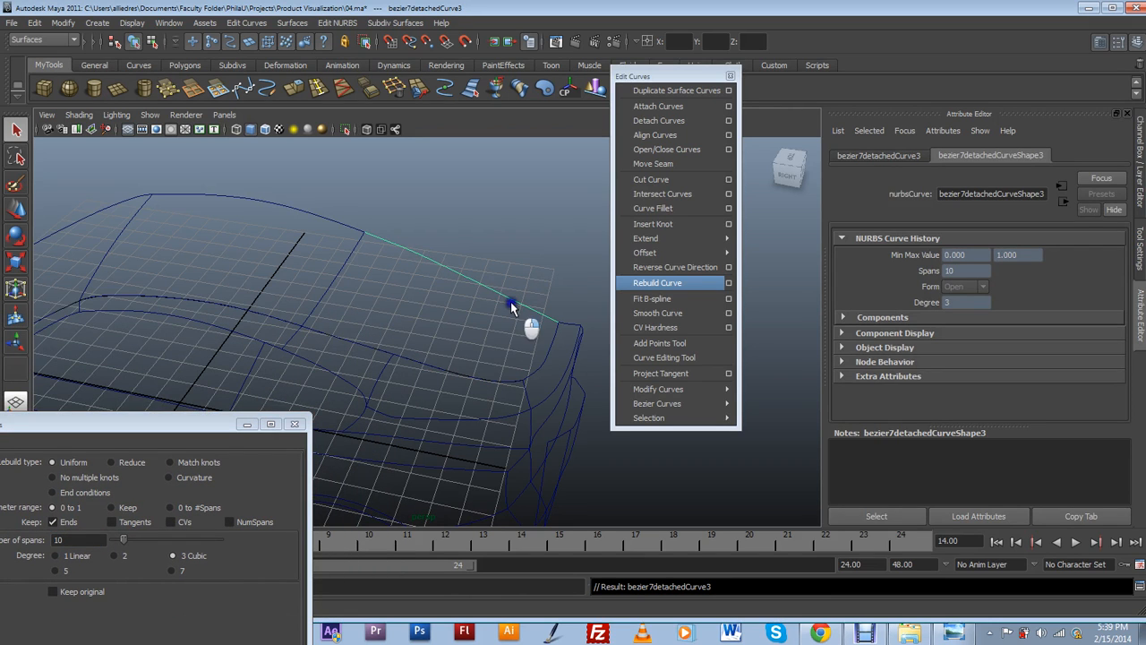
key(F8)
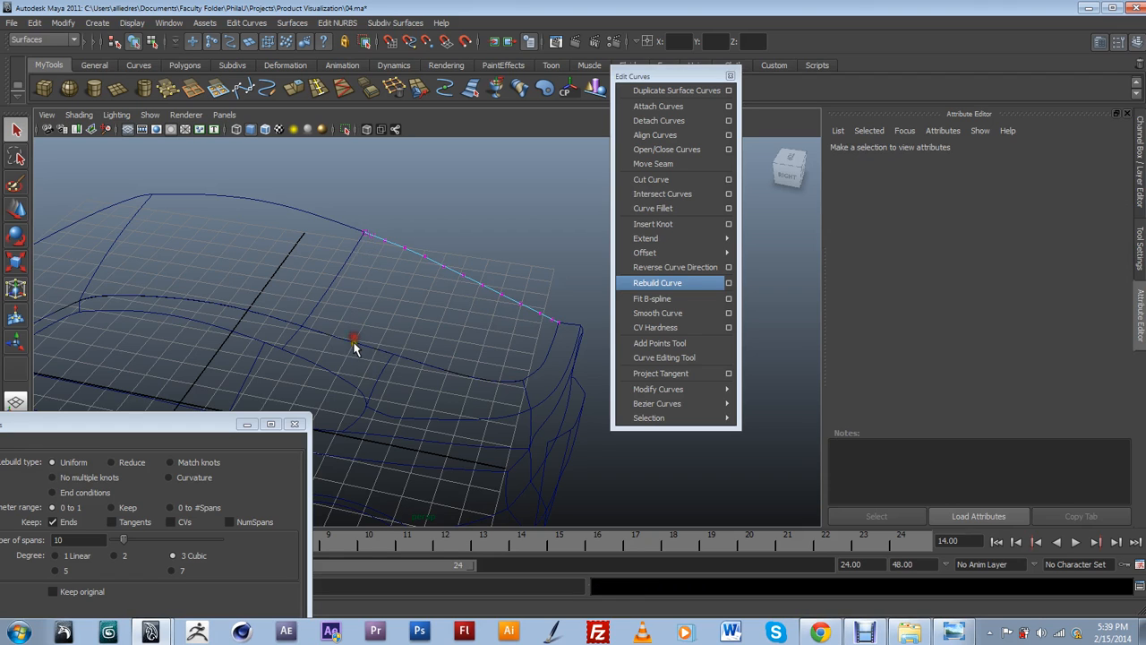
click(355, 344)
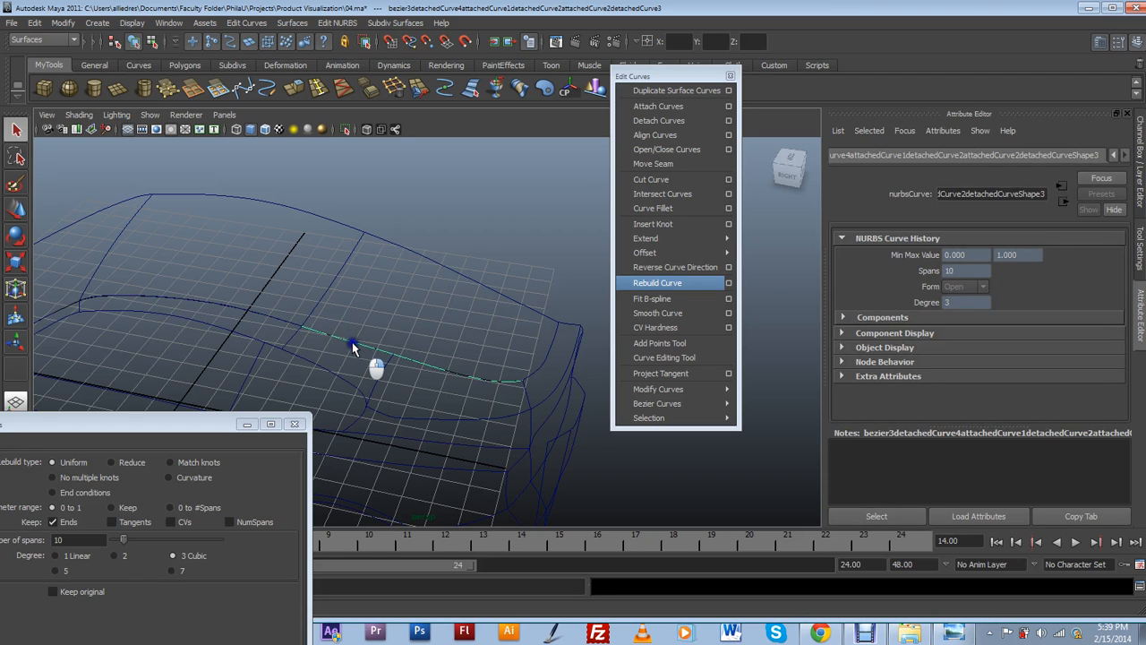
key(F8)
click(321, 305)
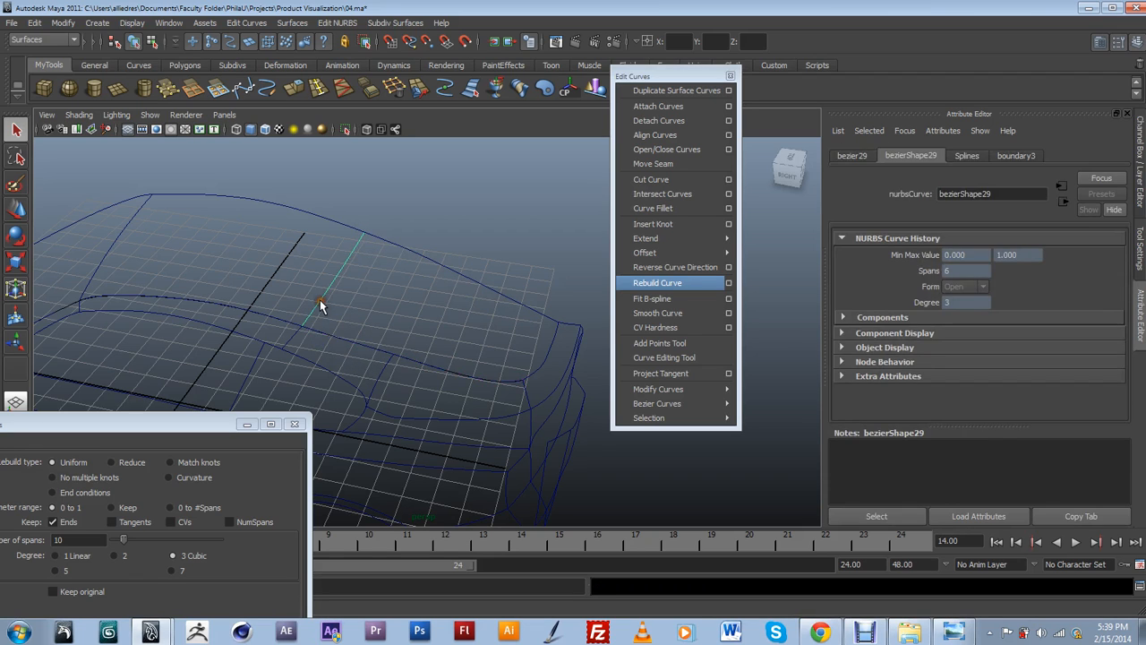
right_click(319, 301)
click(285, 305)
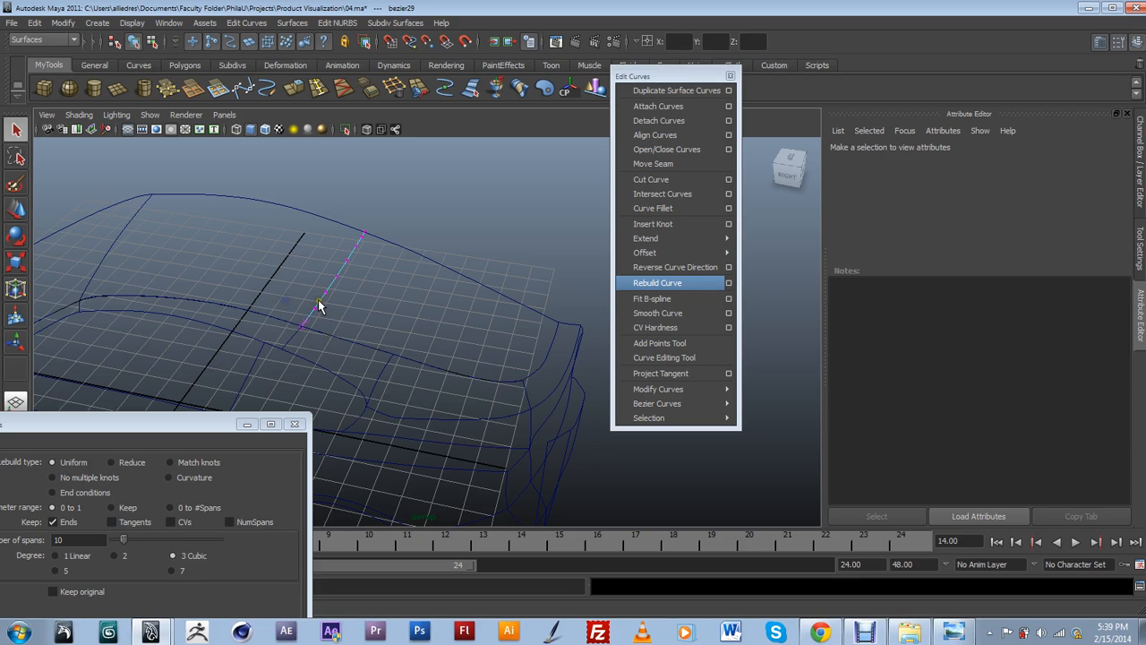
click(542, 365)
right_drag(543, 366, 501, 364)
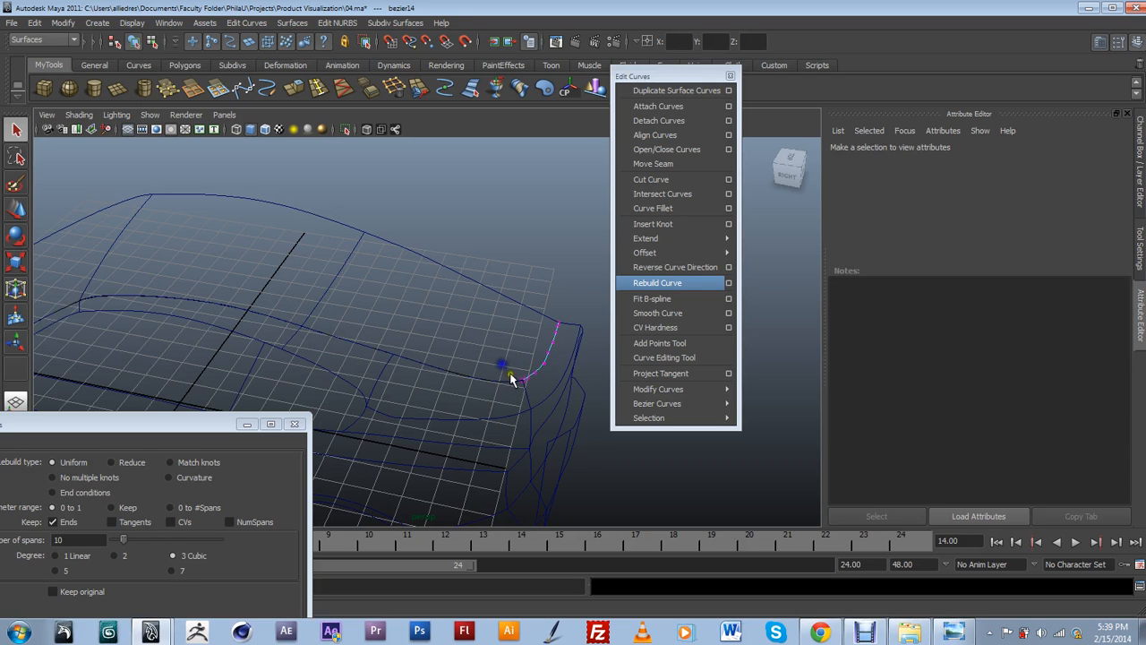
click(532, 266)
right_click(556, 348)
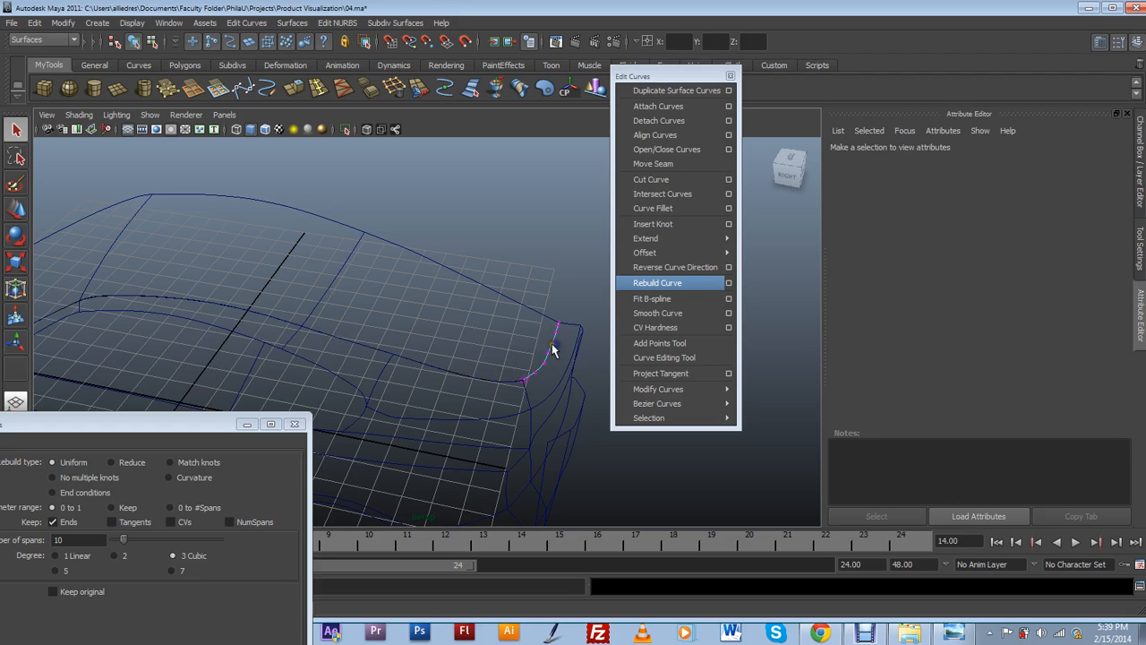
Create a Boundary surface for the rear window from its front cross, centre, rear cross and side curves, picked in that order.
click(343, 278)
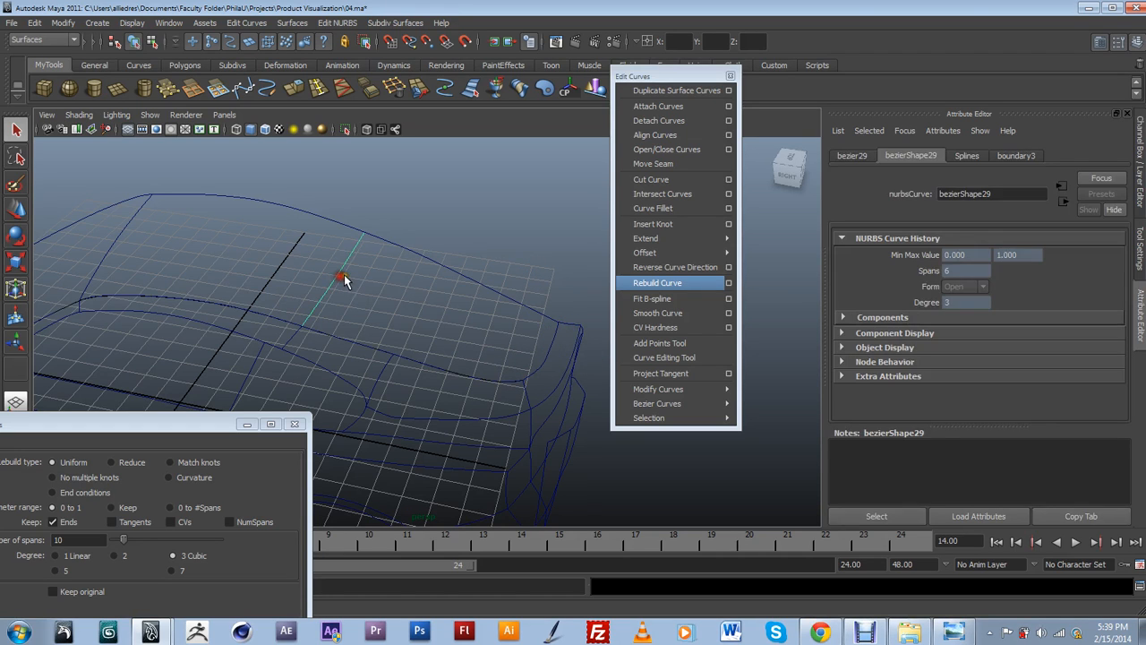
shift+click(484, 286)
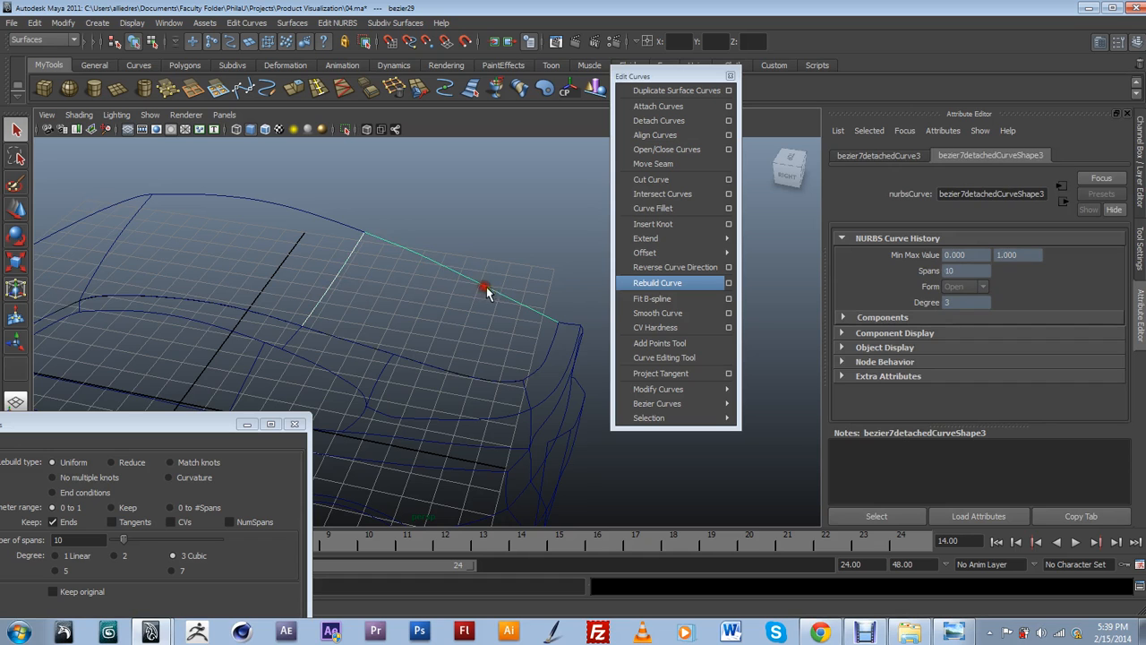
shift+click(539, 362)
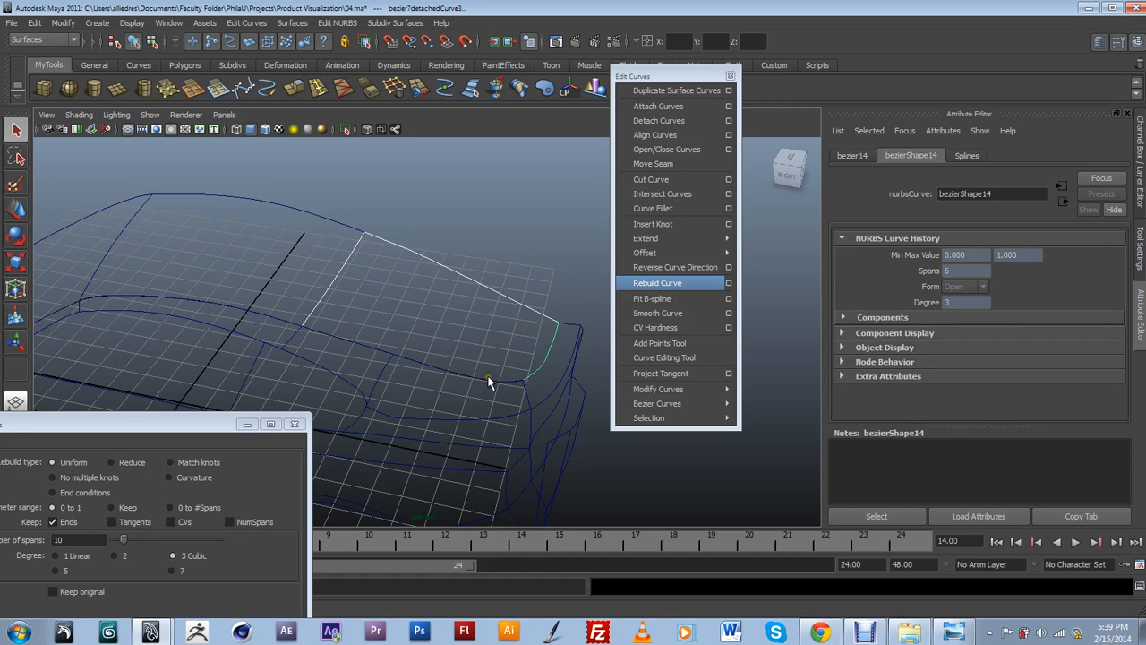
shift+click(488, 381)
drag(180, 424, 247, 259)
click(292, 23)
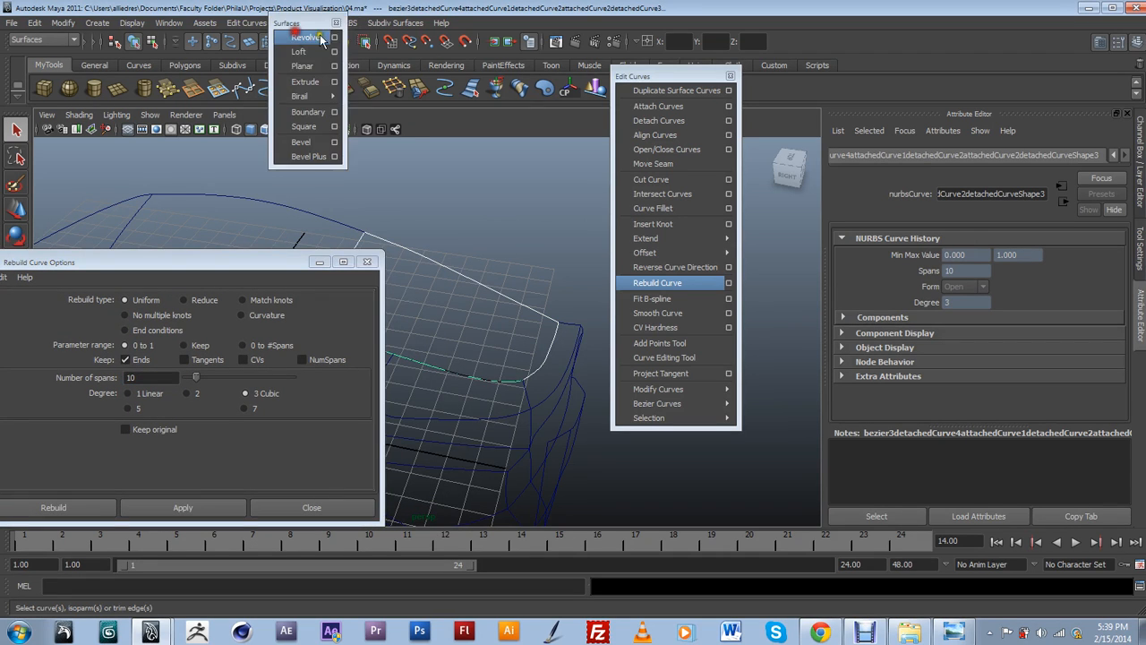
click(304, 30)
drag(311, 16, 576, 57)
click(572, 146)
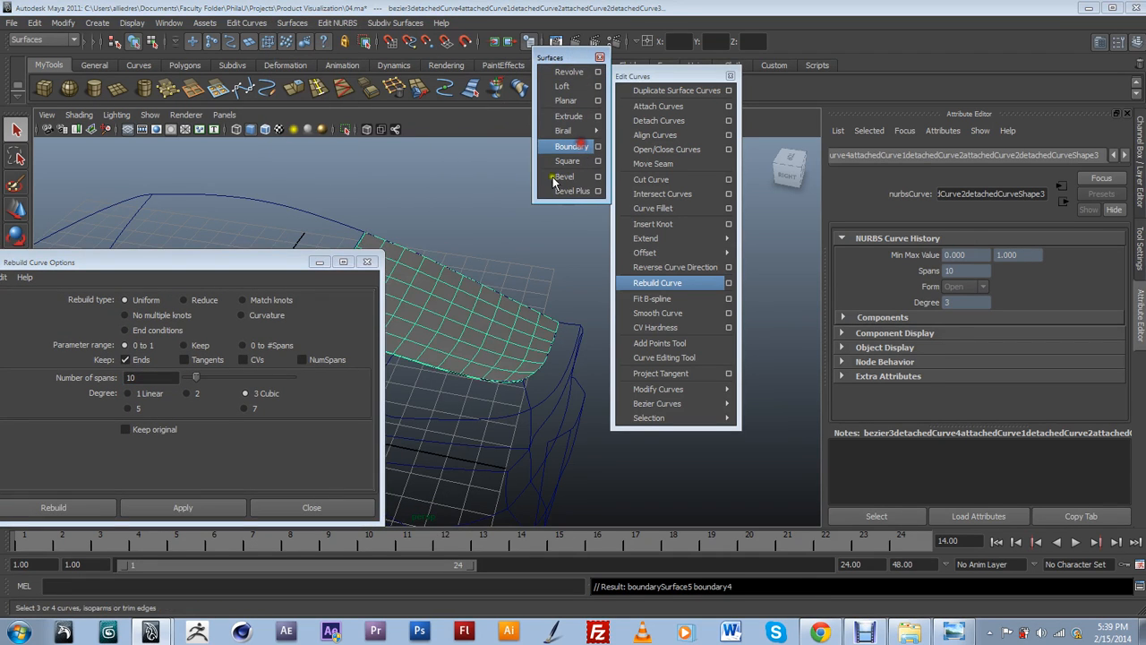
Add the rear window surface to the Surfaces layer and make that layer visible.
drag(257, 268, 200, 328)
click(528, 235)
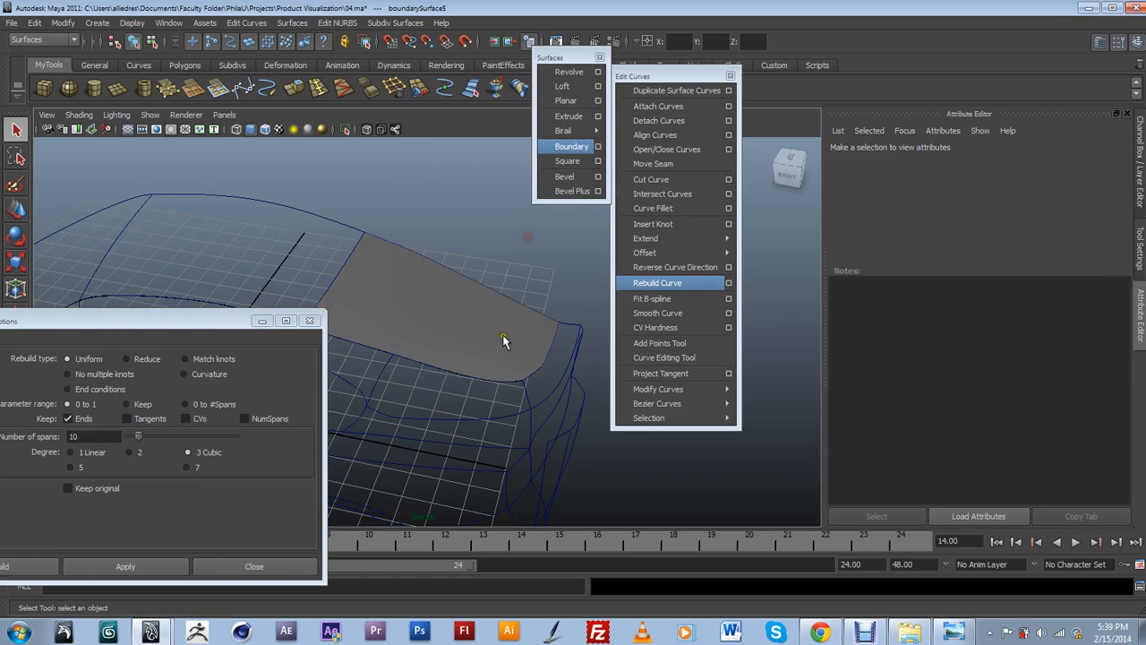
click(492, 335)
alt+drag(478, 332, 557, 315)
click(1140, 199)
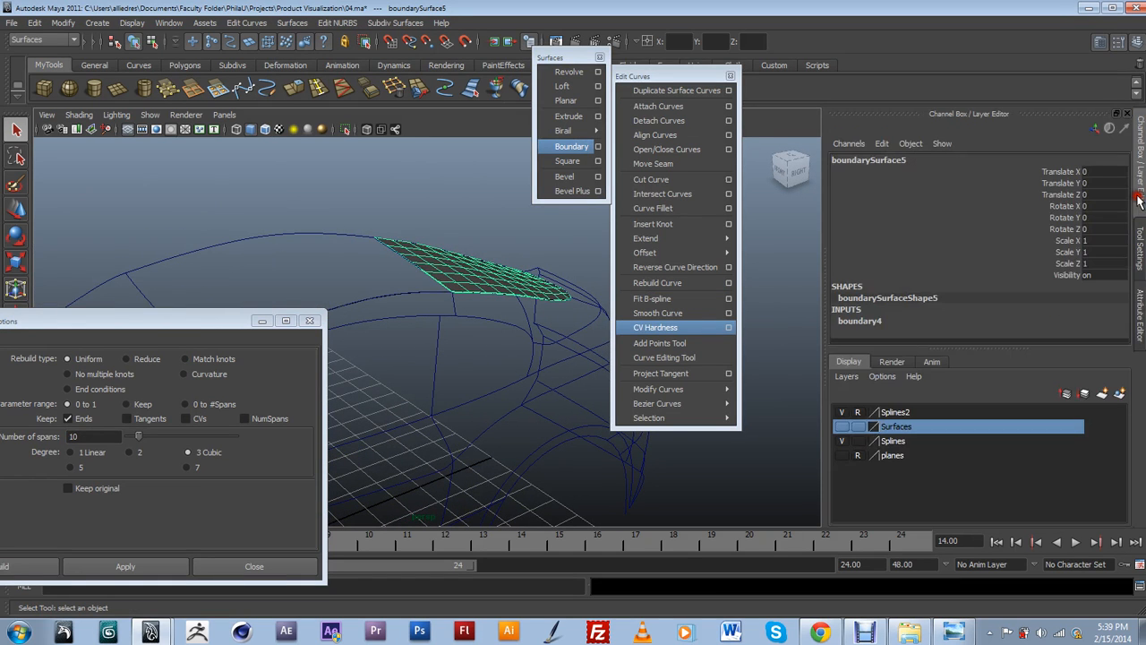
right_click(898, 430)
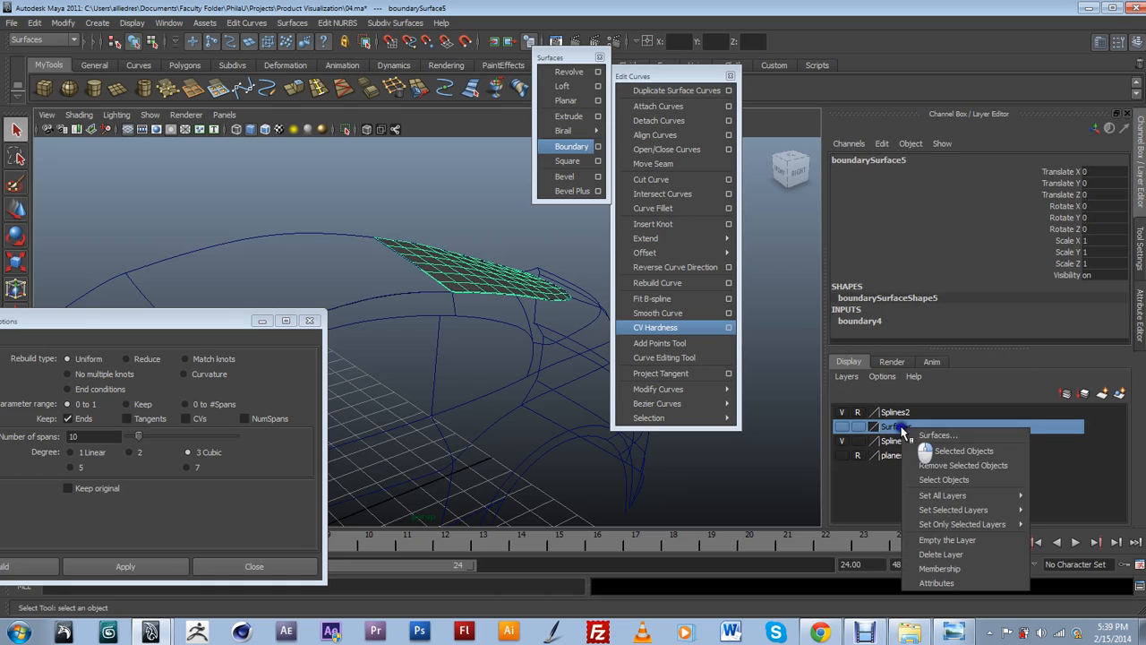
click(904, 437)
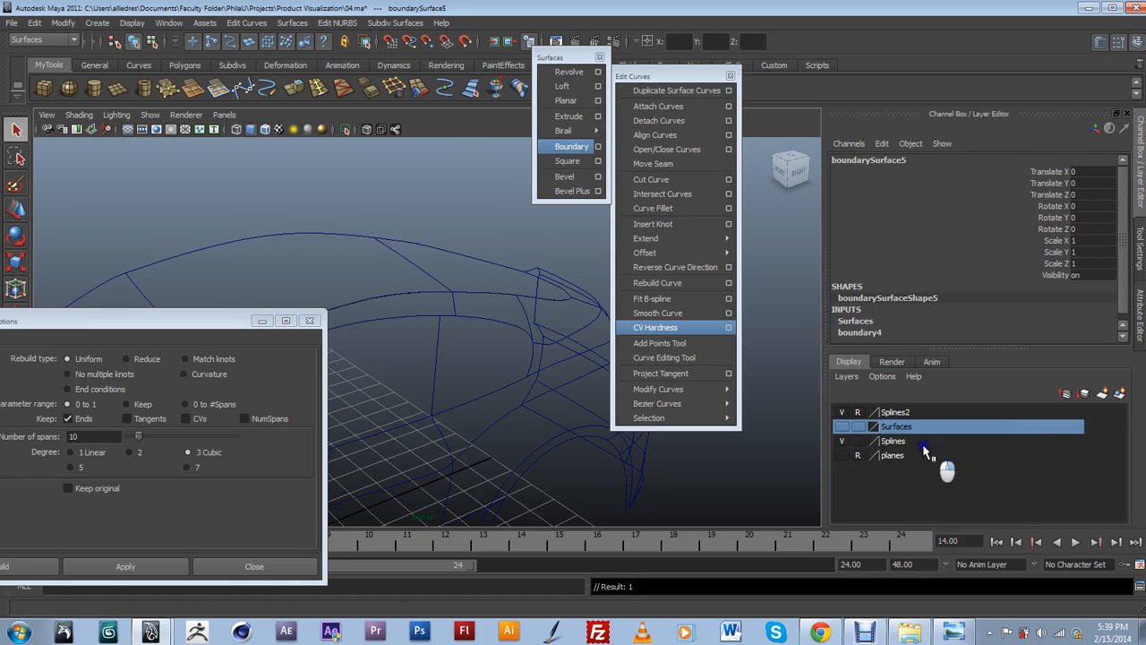
click(846, 439)
click(840, 426)
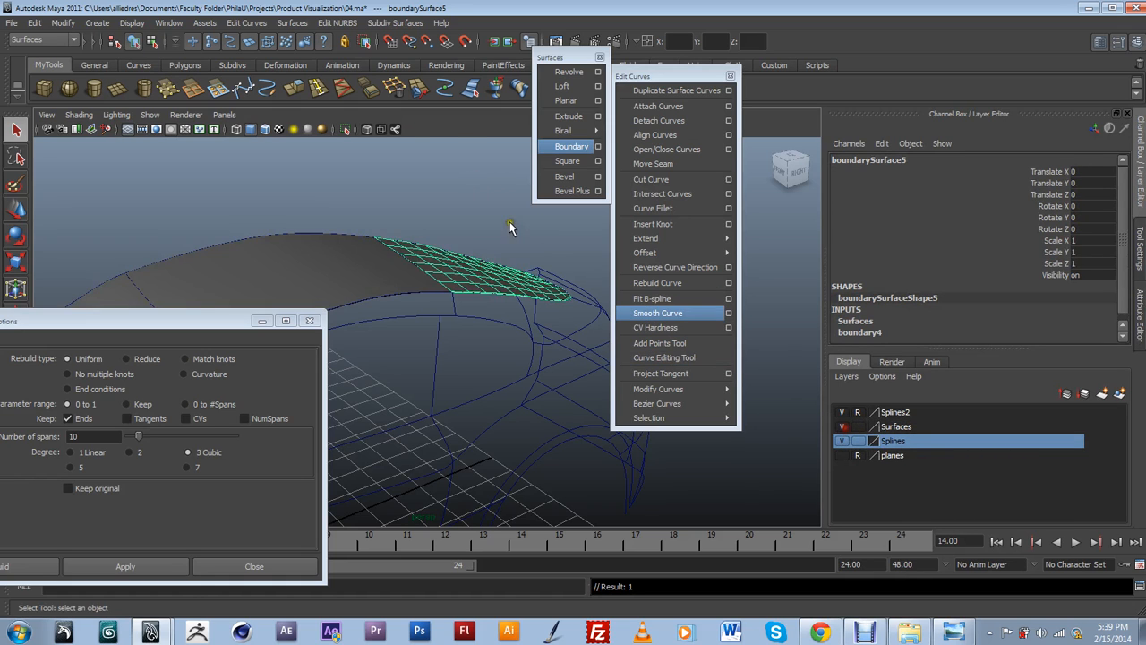
Select the inner and outer curves of the rear wheel arch together.
click(497, 226)
alt+drag(459, 277, 365, 380)
scroll(430, 379, up, 3)
alt+middle_drag(430, 378, 483, 376)
scroll(468, 374, up, 3)
alt+drag(468, 373, 455, 373)
alt+middle_drag(454, 374, 537, 343)
mouse_move(466, 353)
alt+mouse_down()
mouse_move(486, 356)
mouse_move(469, 358)
alt+mouse_up()
alt+middle_drag(468, 358, 557, 373)
alt+drag(557, 372, 401, 282)
scroll(374, 311, up, 3)
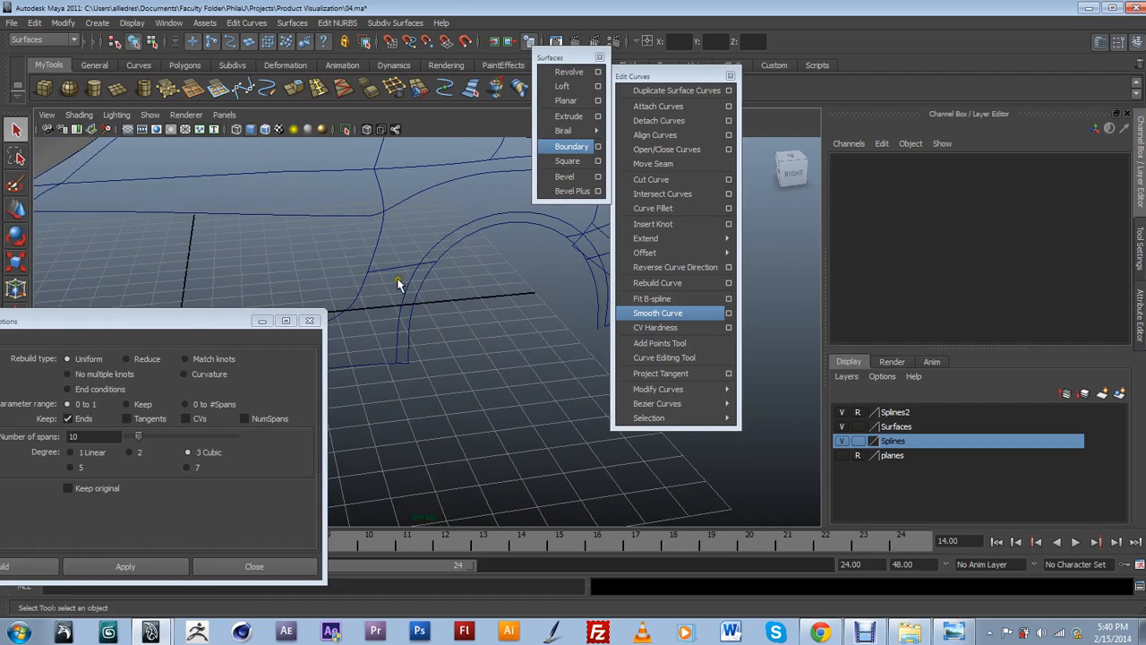
click(408, 282)
click(463, 240)
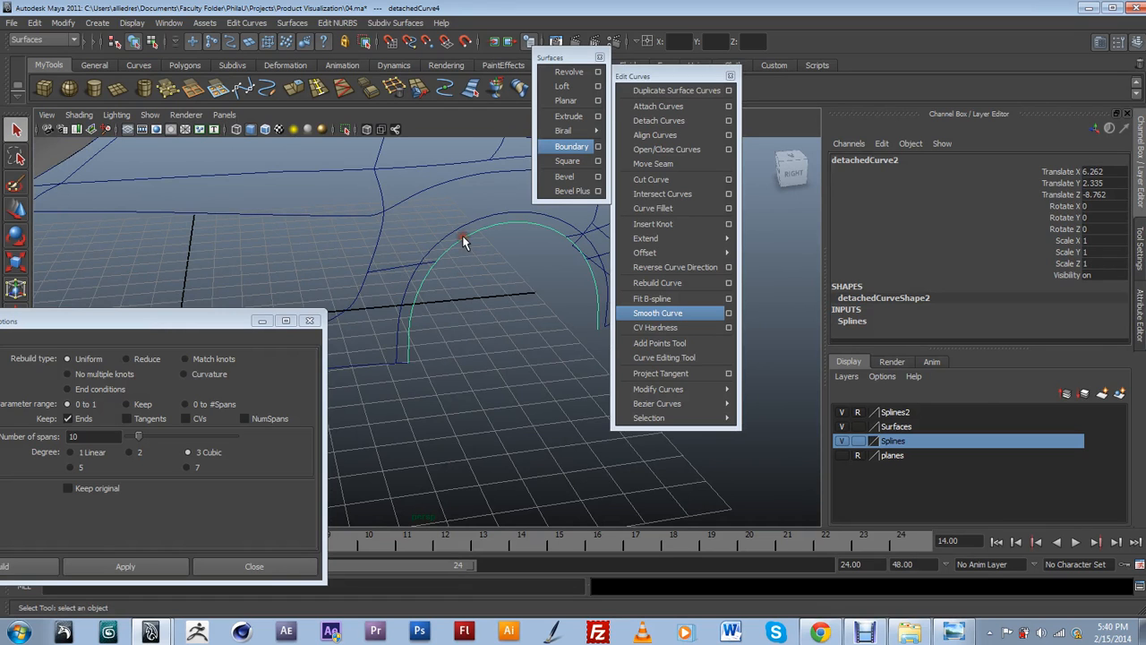
scroll(465, 260, down, 3)
alt+drag(465, 261, 476, 265)
scroll(486, 277, up, 3)
alt+middle_drag(490, 281, 409, 344)
alt+drag(409, 344, 470, 329)
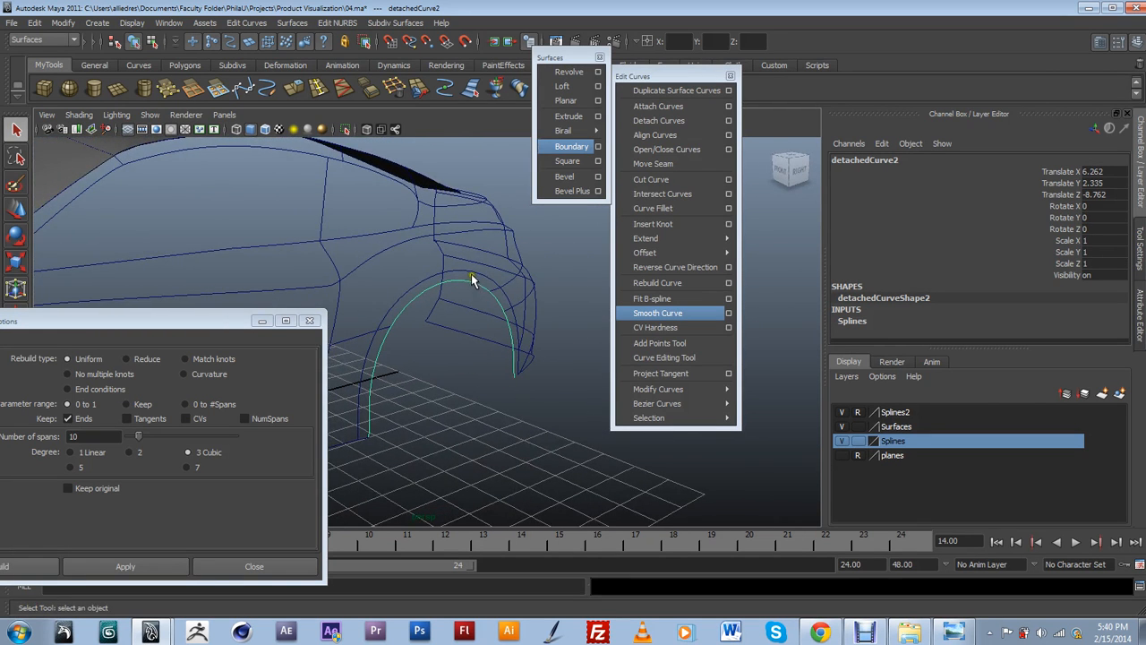
shift+click(427, 309)
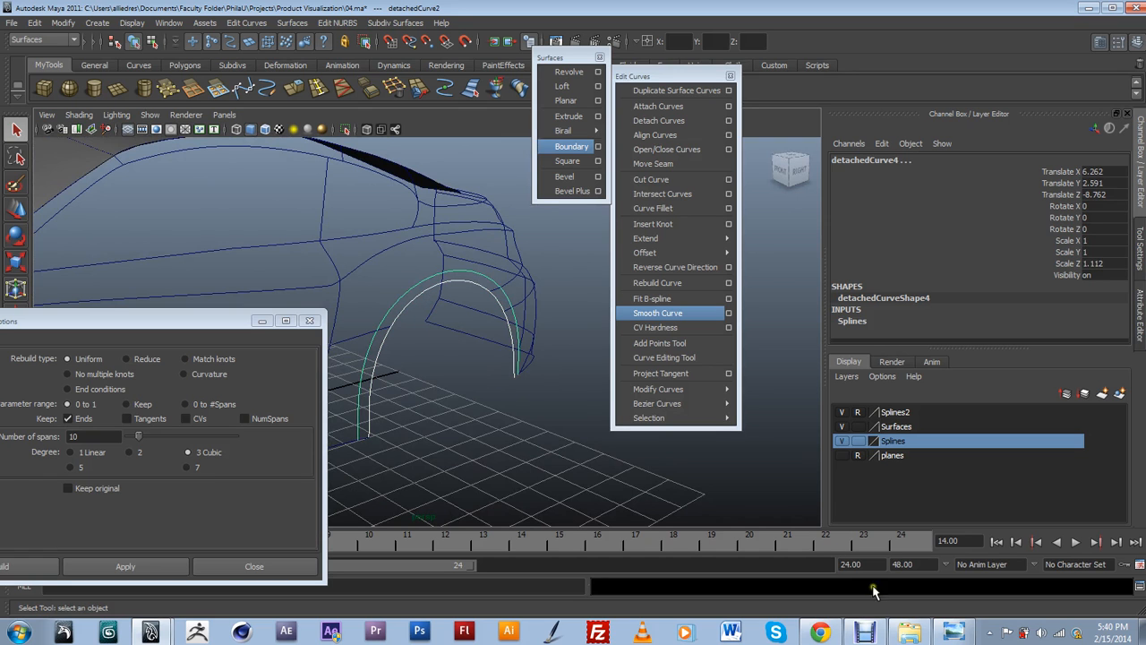
Switch to Windows Photo Viewer and browse the BMW Z4 coupe reference photos to a full side view of the car.
click(955, 632)
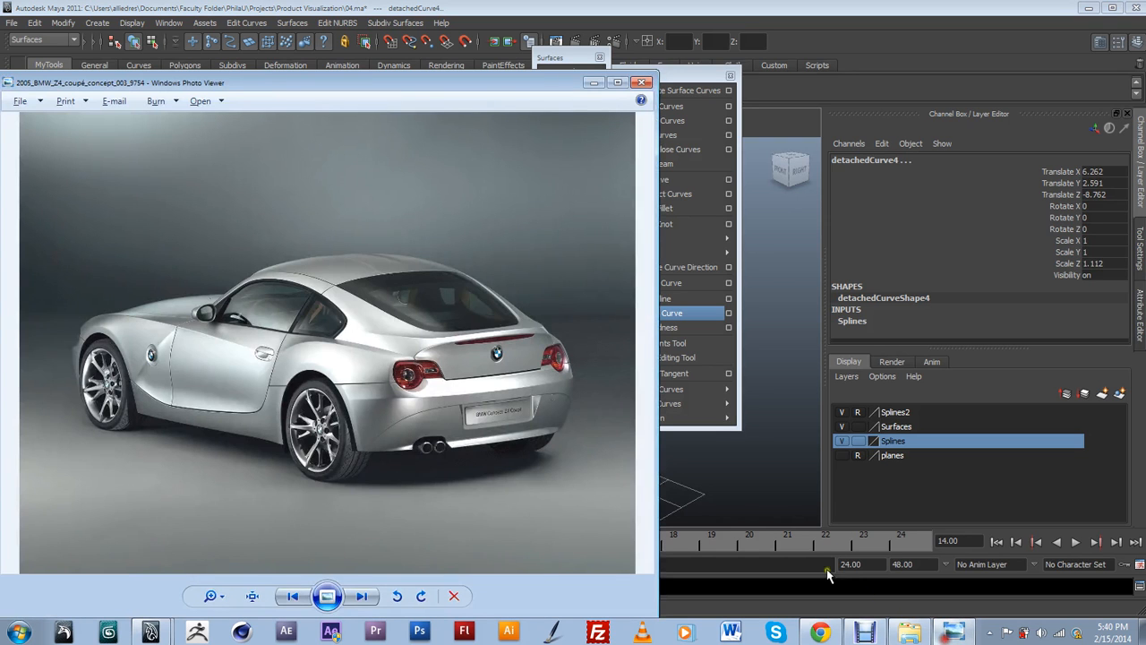
click(362, 598)
click(362, 598)
click(362, 598)
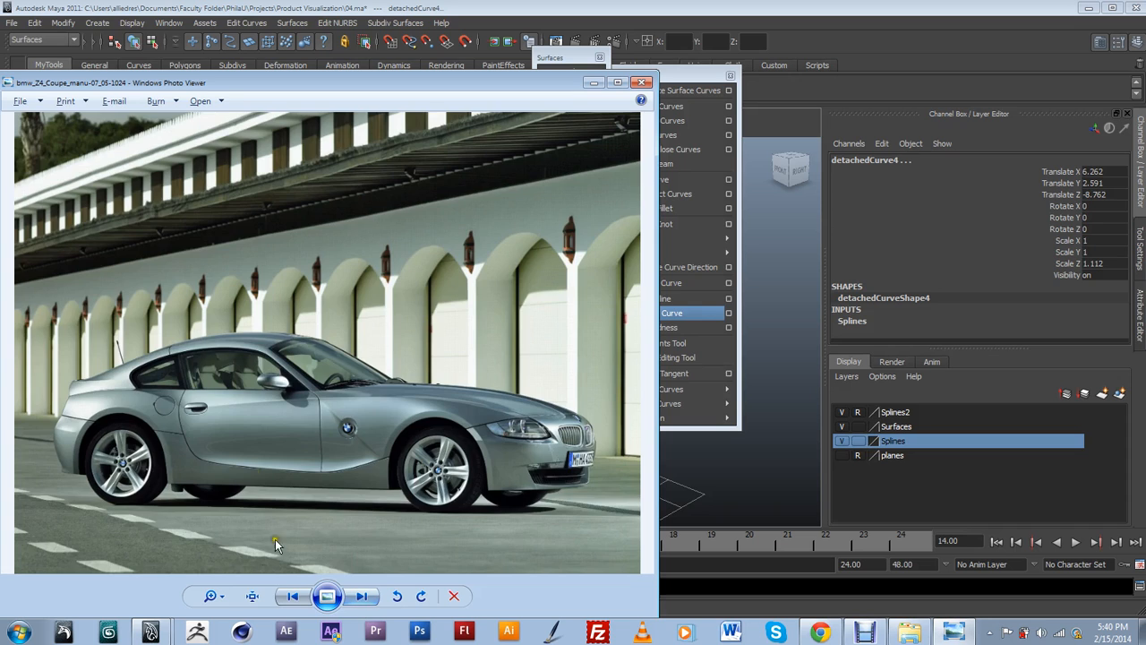
Examine the rear wheel arch and the panel up to the door gap in the reference photo, and switch back to Maya.
scroll(247, 443, up, 4)
drag(159, 442, 495, 396)
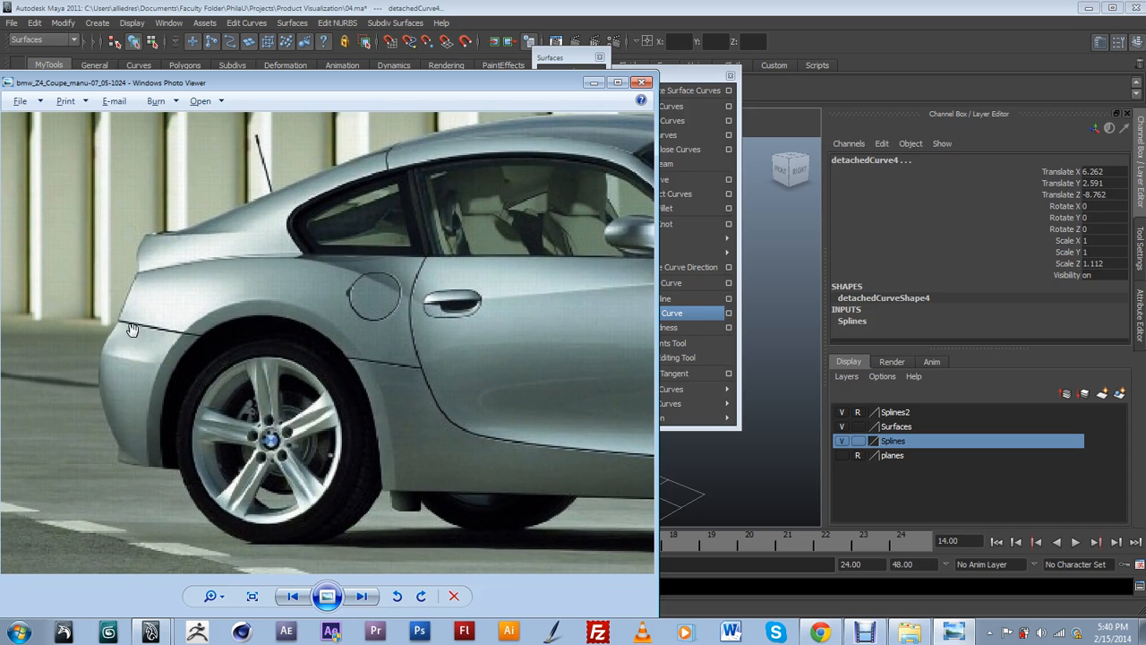
scroll(403, 446, down, 4)
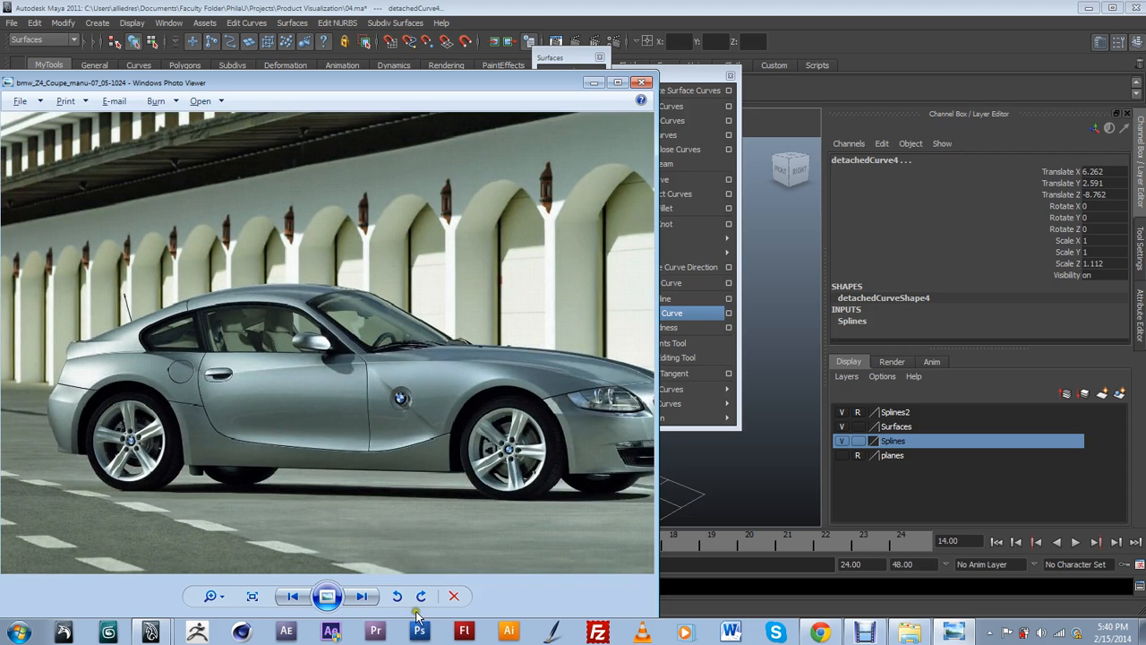
scroll(333, 422, up, 5)
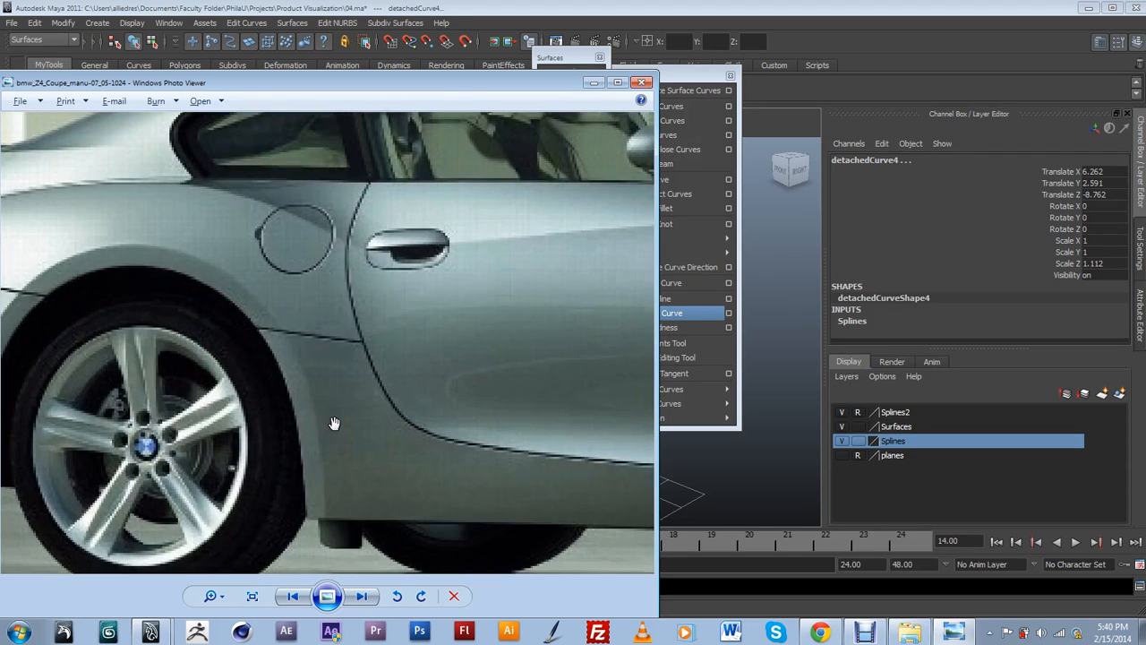
drag(488, 87, 442, 88)
click(661, 69)
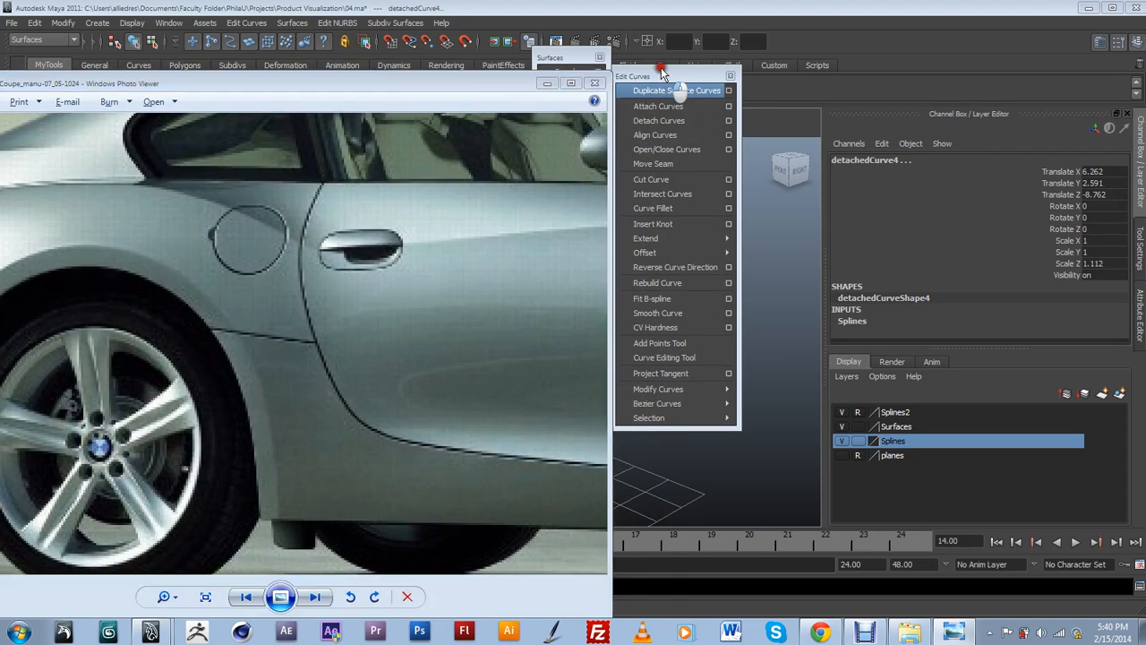
click(904, 98)
Try lofting a surface between the two selected rear wheel arch curves, and undo the loft.
alt+drag(499, 371, 442, 363)
alt+middle_drag(442, 364, 539, 400)
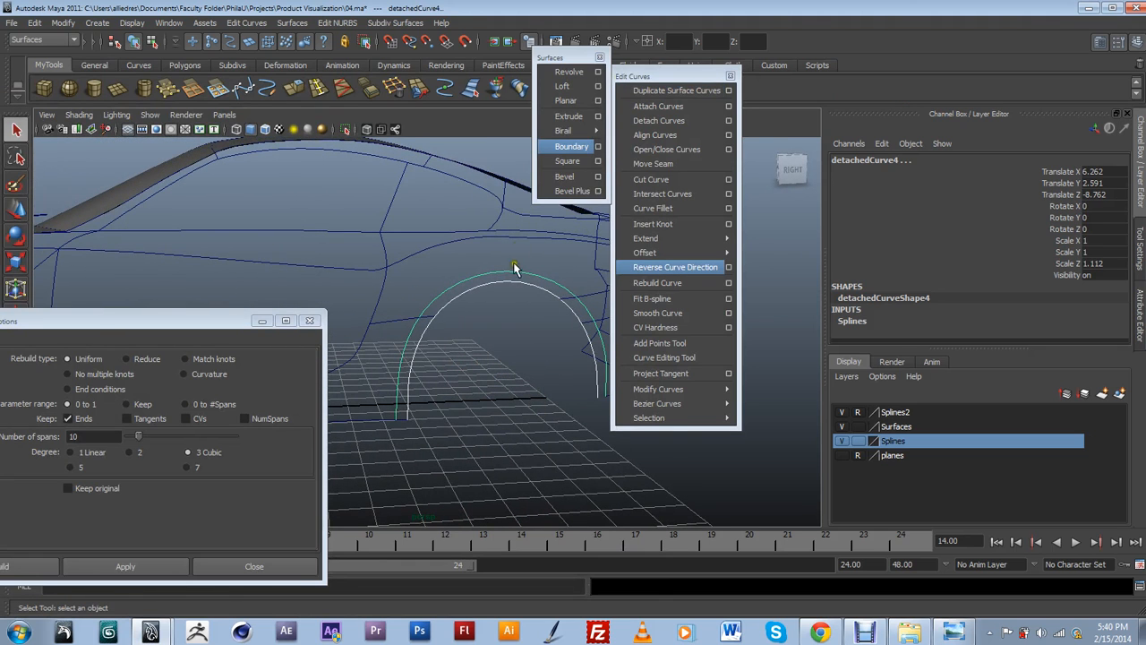
alt+drag(525, 255, 481, 276)
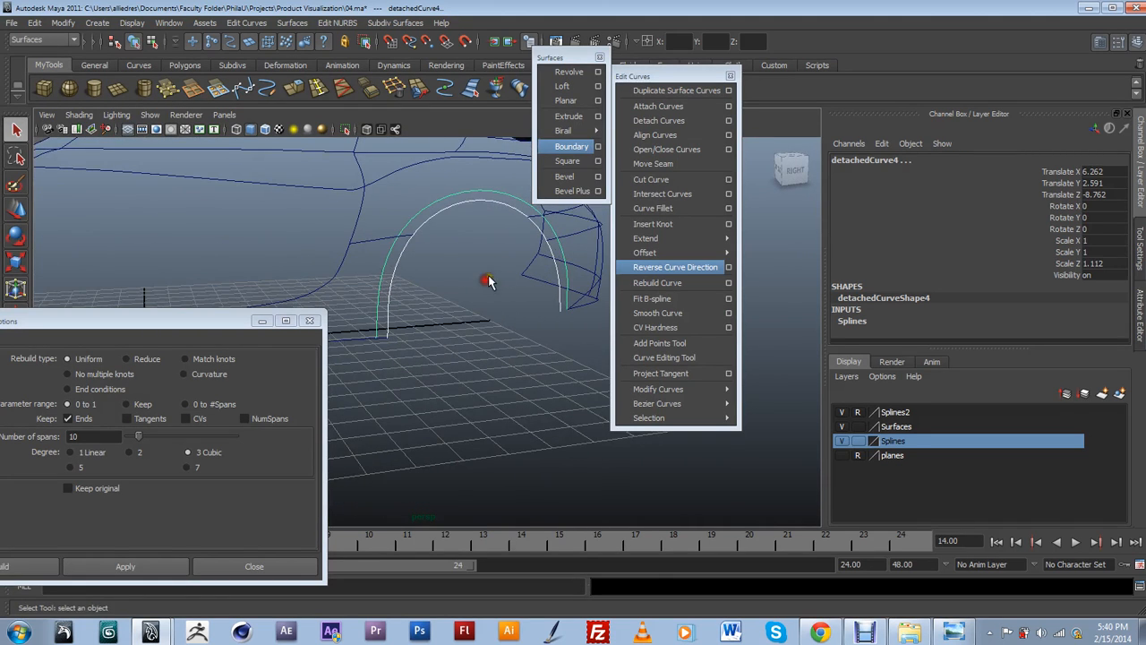
click(561, 86)
alt+drag(490, 355, 467, 352)
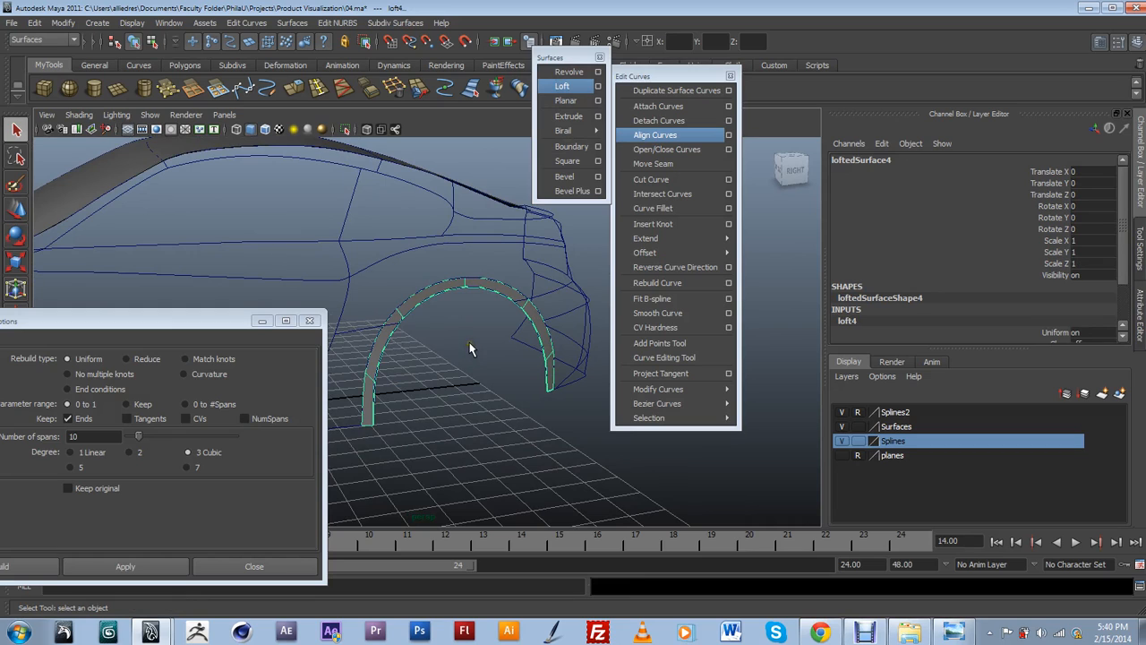
key(ctrl+z)
Reselect the rear wheel arch curves, inner before outer, and loft a surface between them.
click(466, 277)
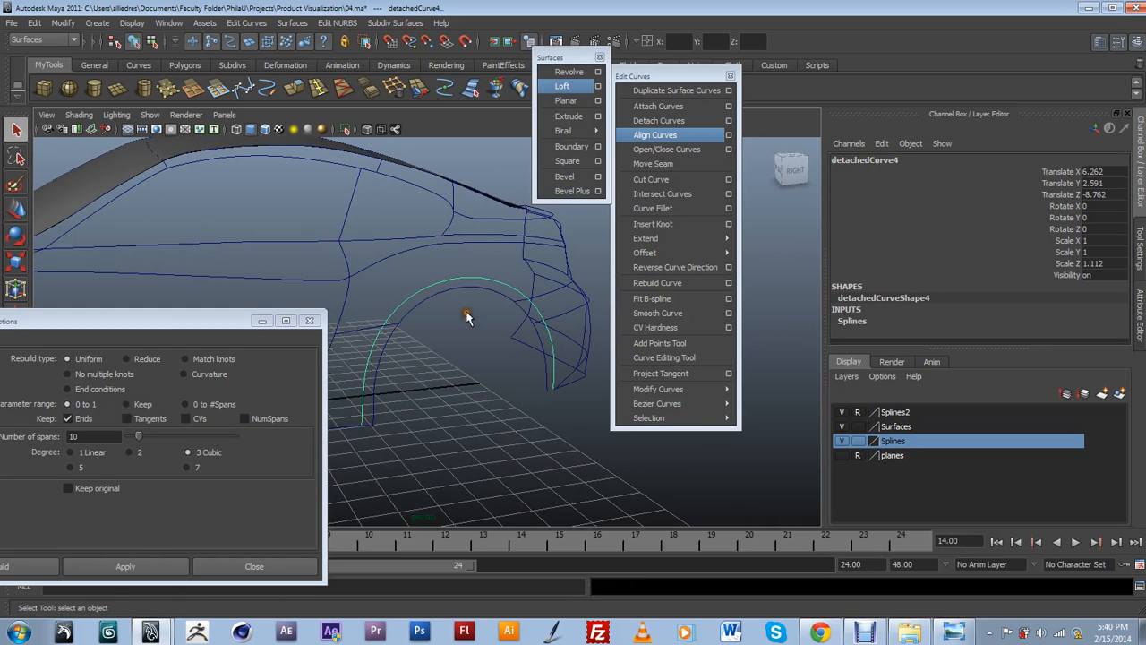
drag(492, 293, 474, 273)
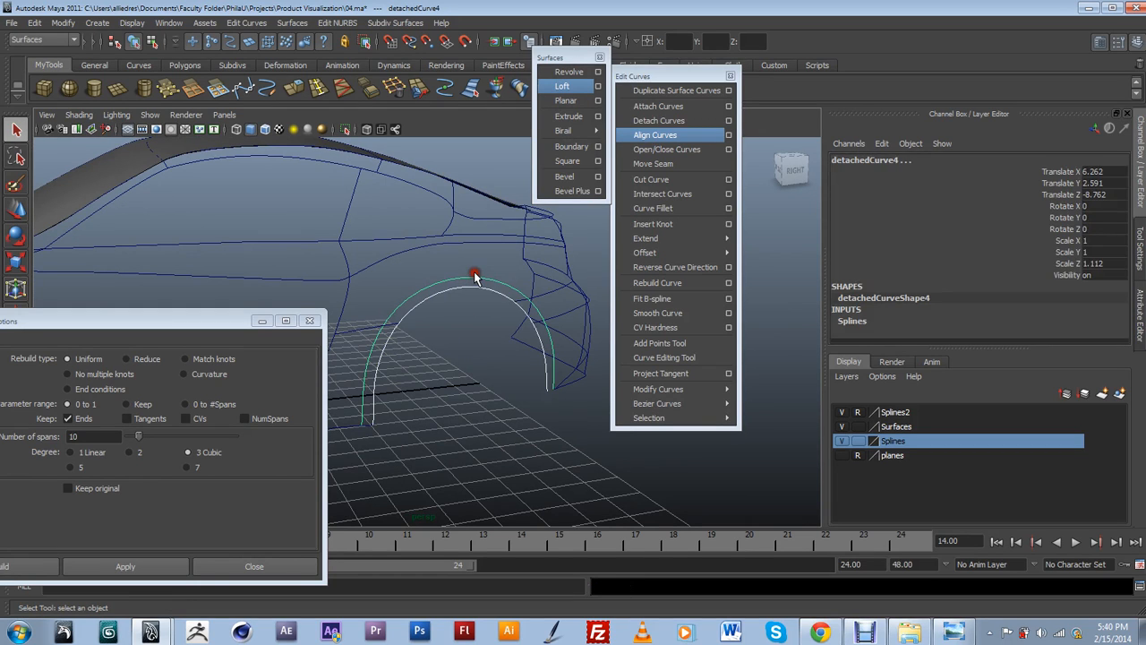
click(564, 86)
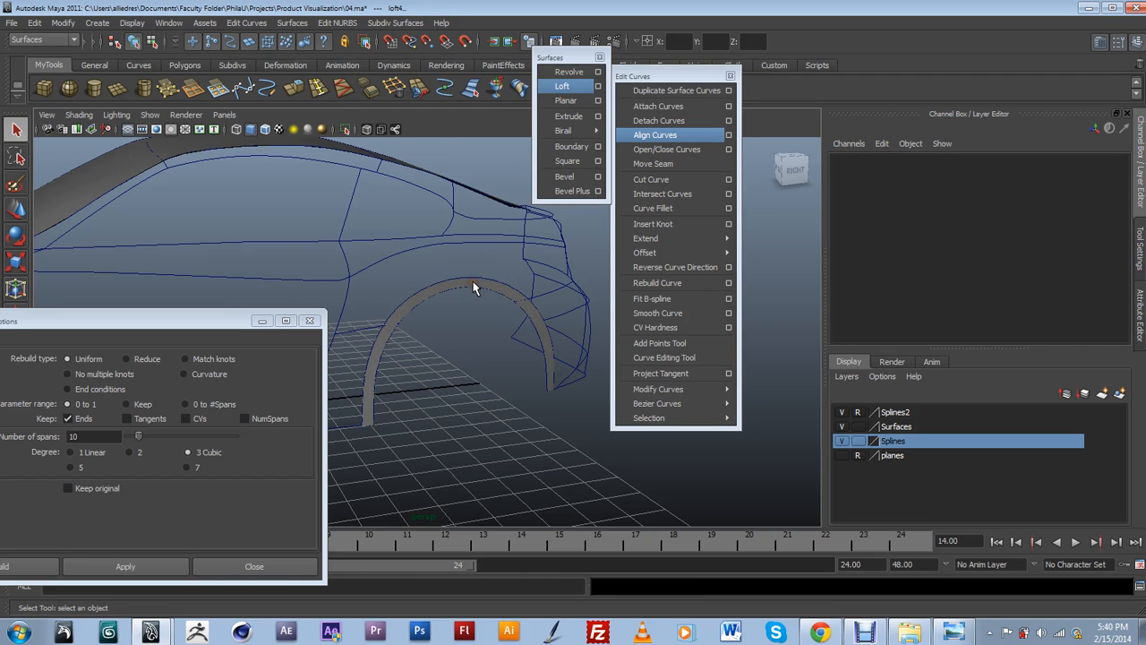
Show the lofted rear arch surface's attributes and keep the Edit NURBS commands open as a floating window beside Edit Curves.
click(475, 287)
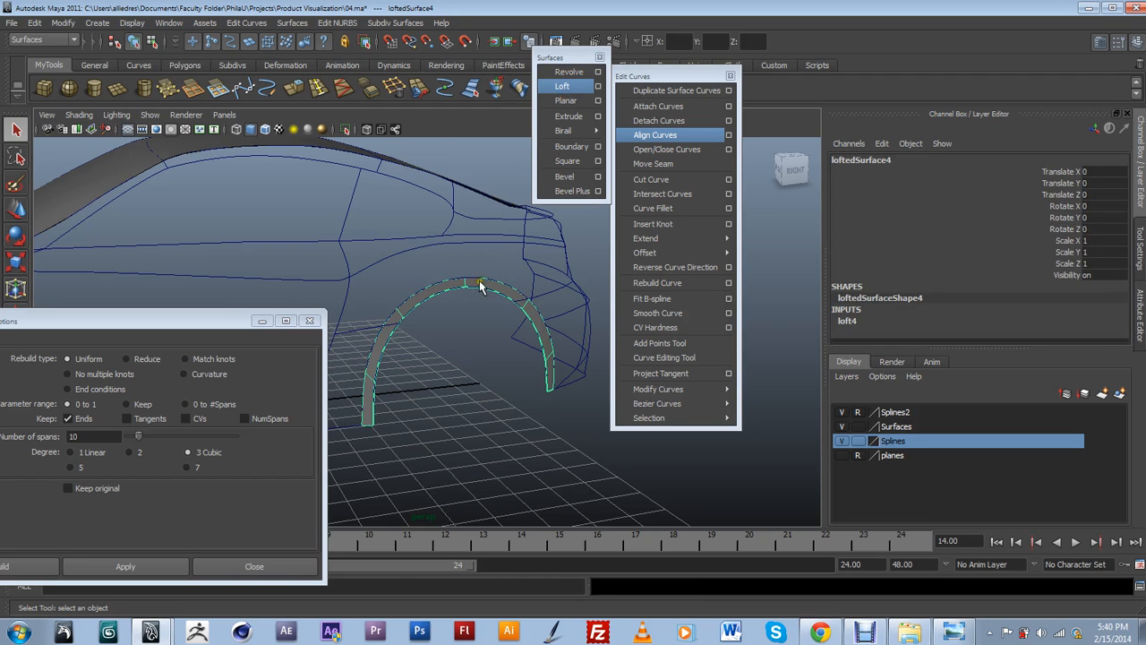
click(1142, 309)
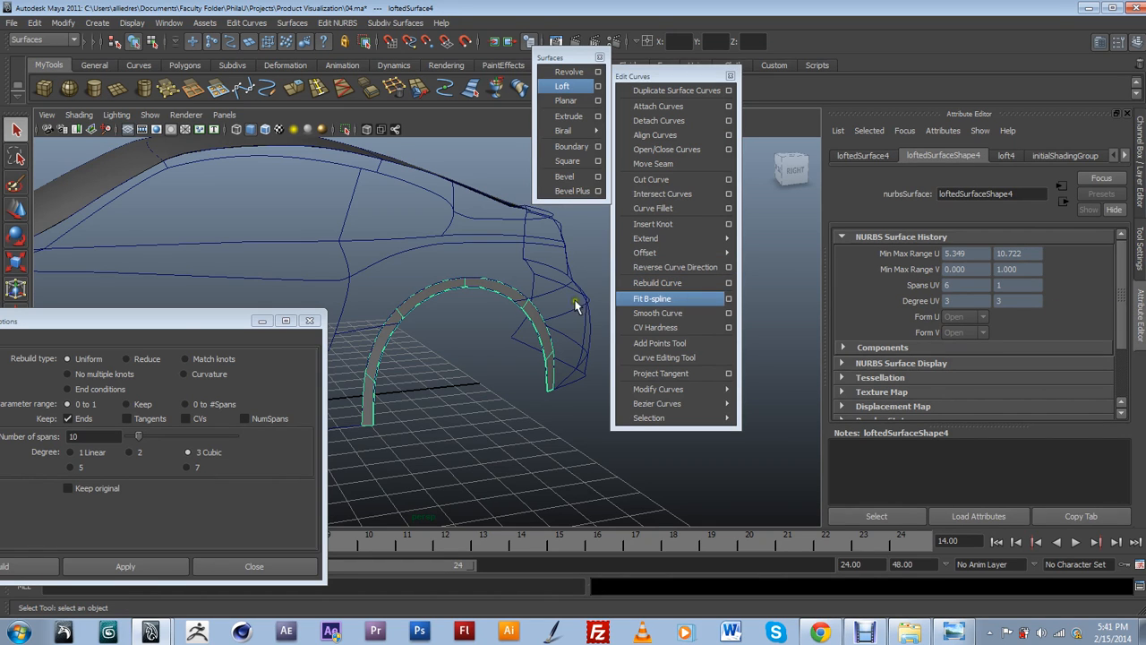
drag(176, 311, 155, 289)
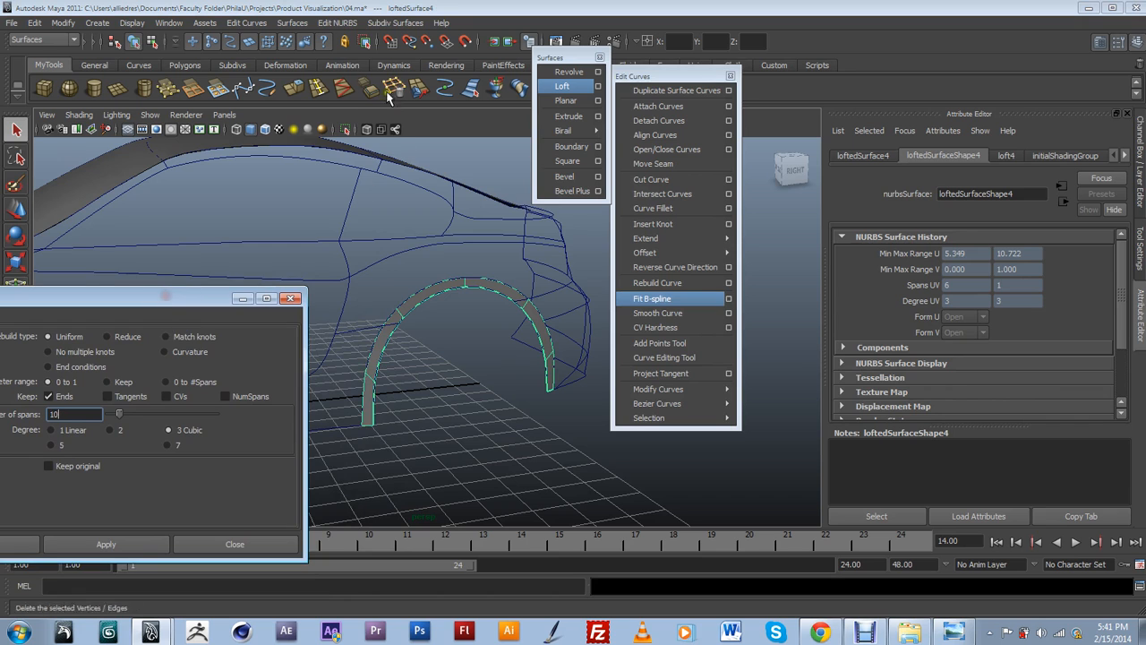
click(249, 23)
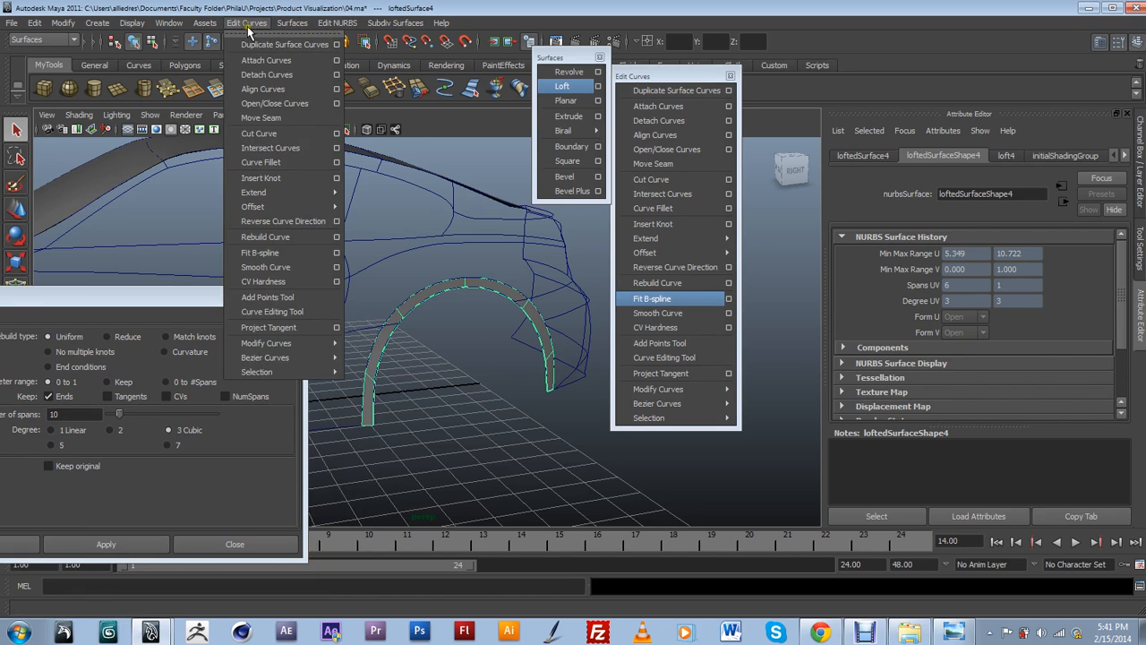
click(385, 35)
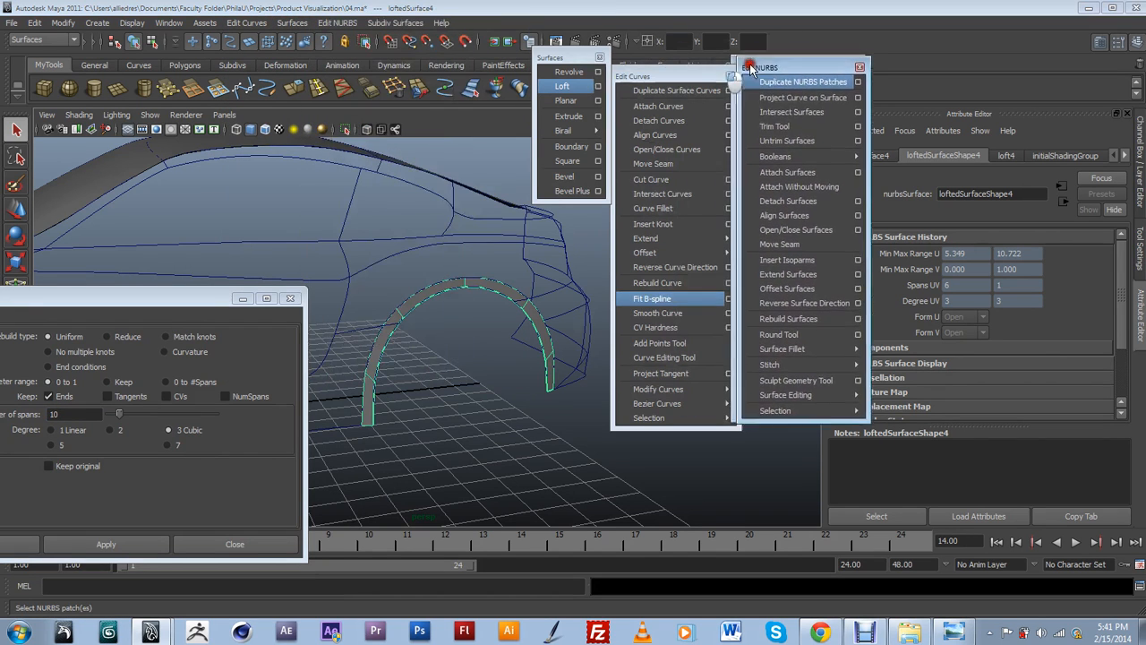
drag(751, 70, 769, 75)
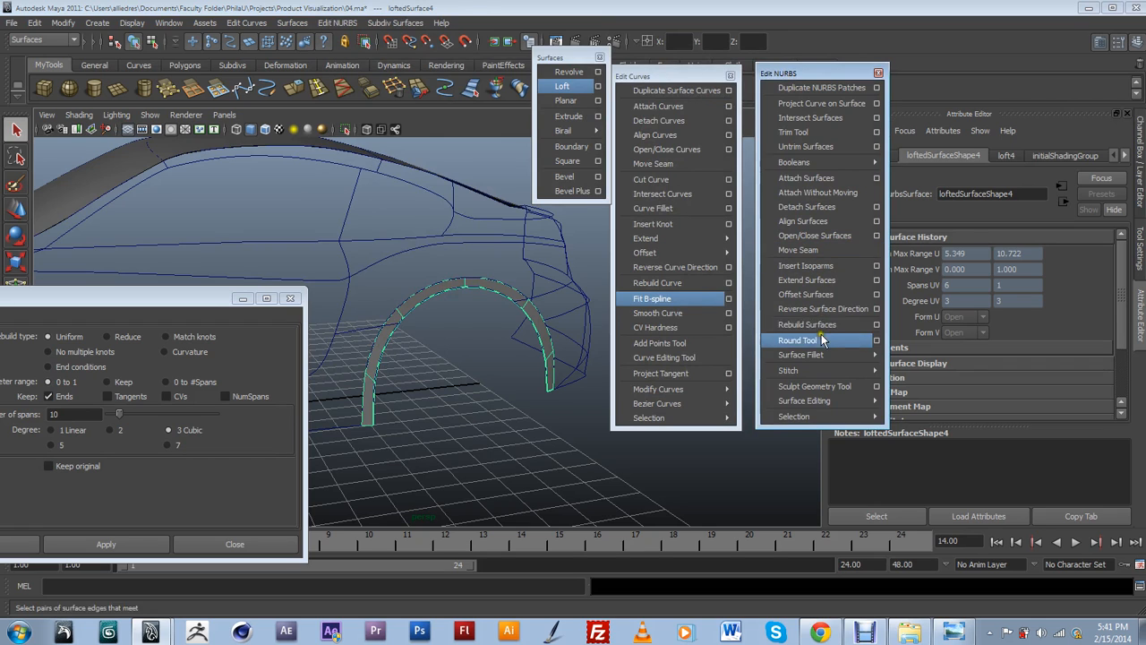
Rebuild the lofted rear arch surface uniformly with 6 spans in U and 1 in V, using a 0 to 1 parameter range.
click(876, 324)
drag(181, 306, 229, 287)
click(103, 459)
text(1)
click(374, 360)
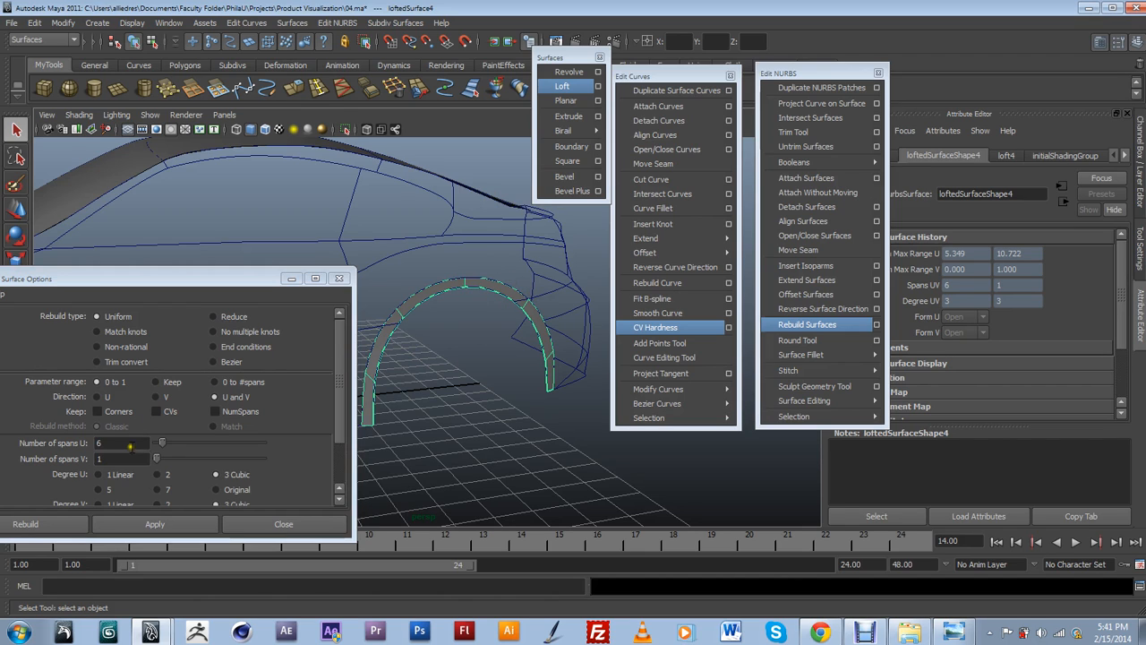
click(146, 527)
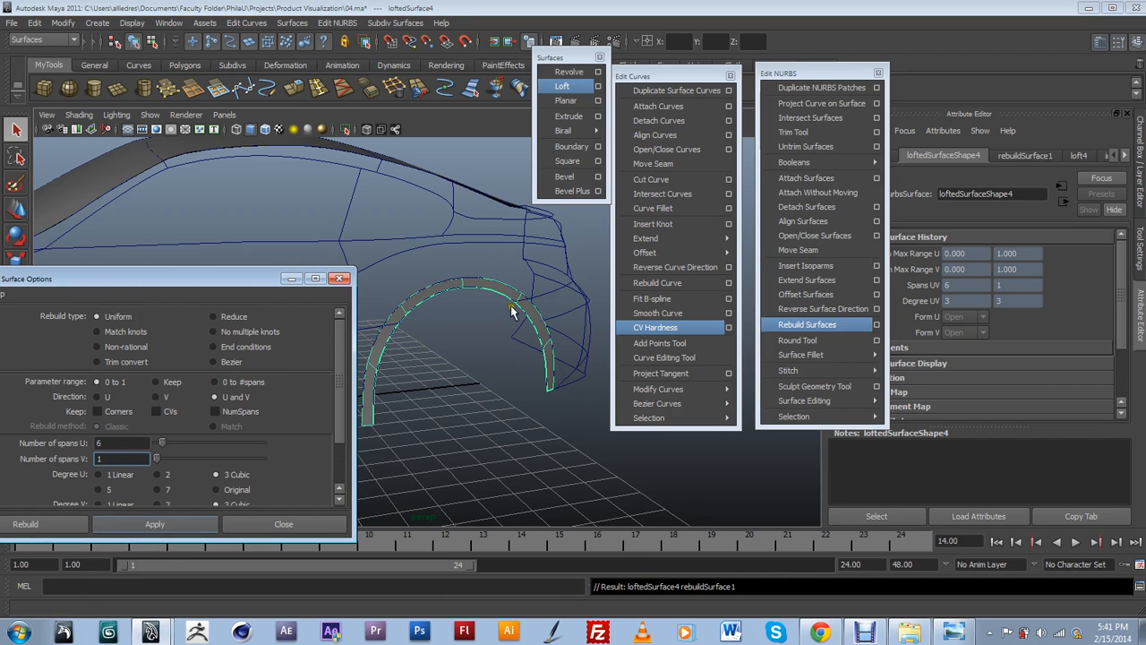
click(463, 289)
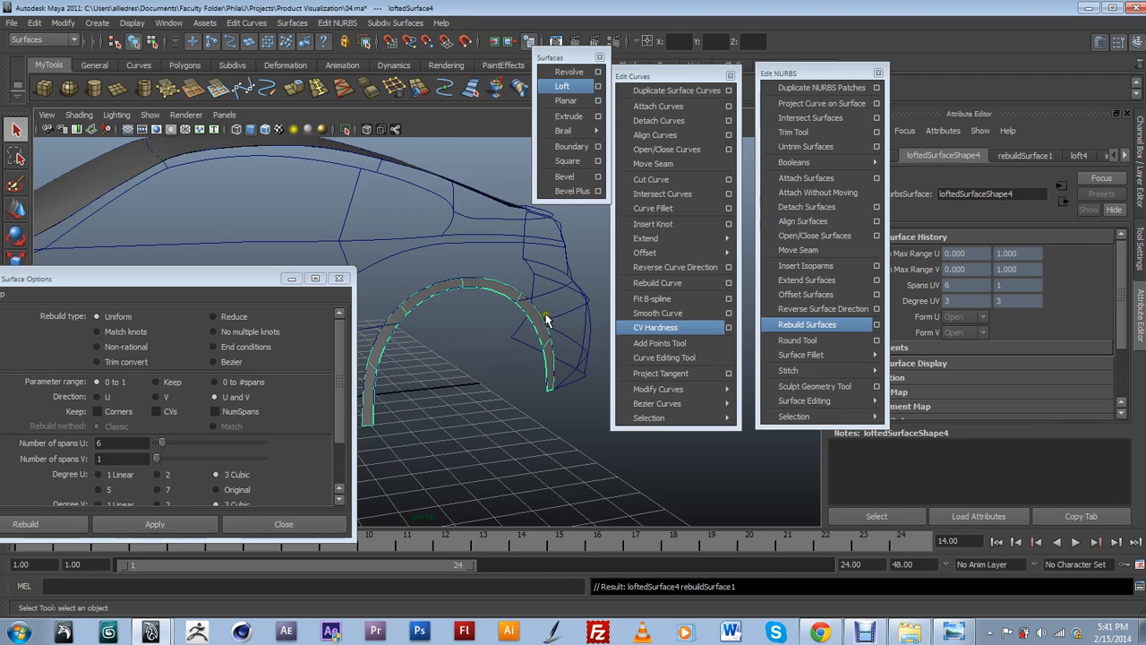
Inspect the parameter ranges and span counts of the lofted surfaces around the front wheel arch.
click(513, 395)
alt+drag(454, 427, 479, 263)
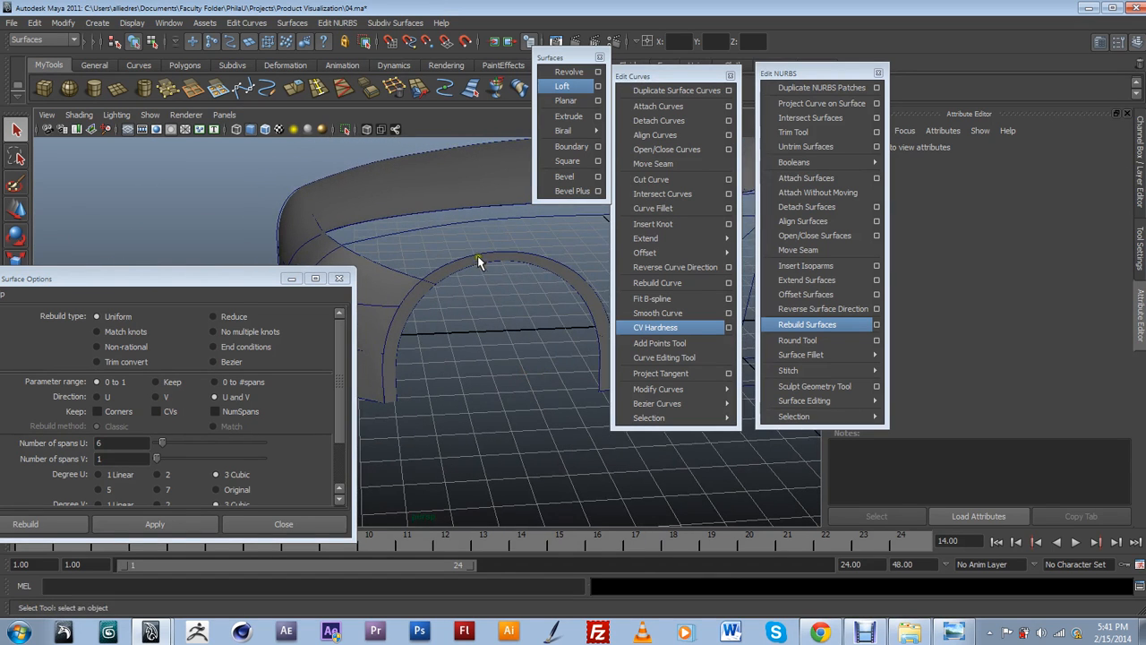
click(424, 302)
click(444, 341)
alt+drag(557, 393, 464, 301)
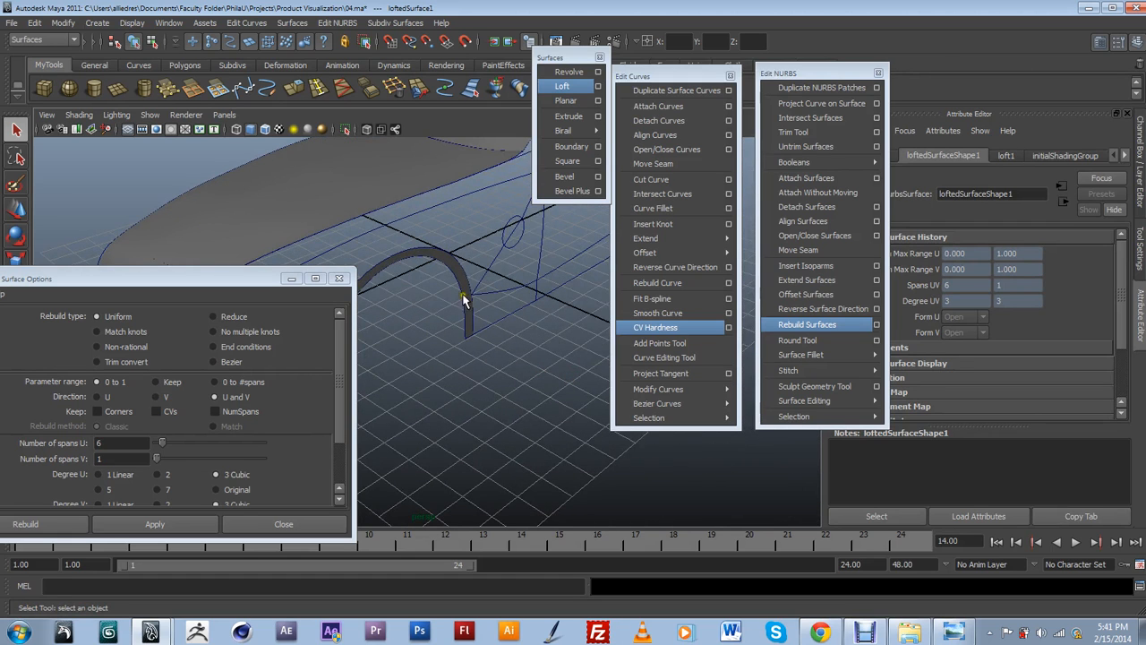
click(467, 306)
scroll(526, 331, down, 5)
drag(269, 278, 202, 295)
alt+drag(493, 361, 526, 401)
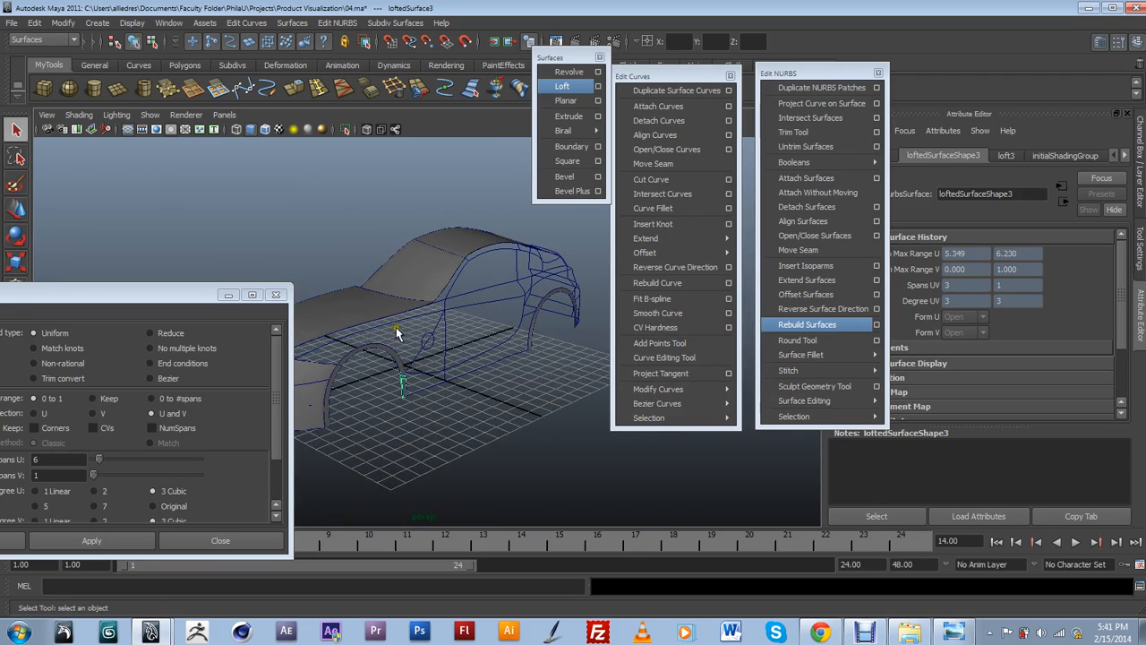
Examine the curve network around the rear wheel arch, including the short curve joining the arch to the door line.
alt+drag(571, 260, 380, 290)
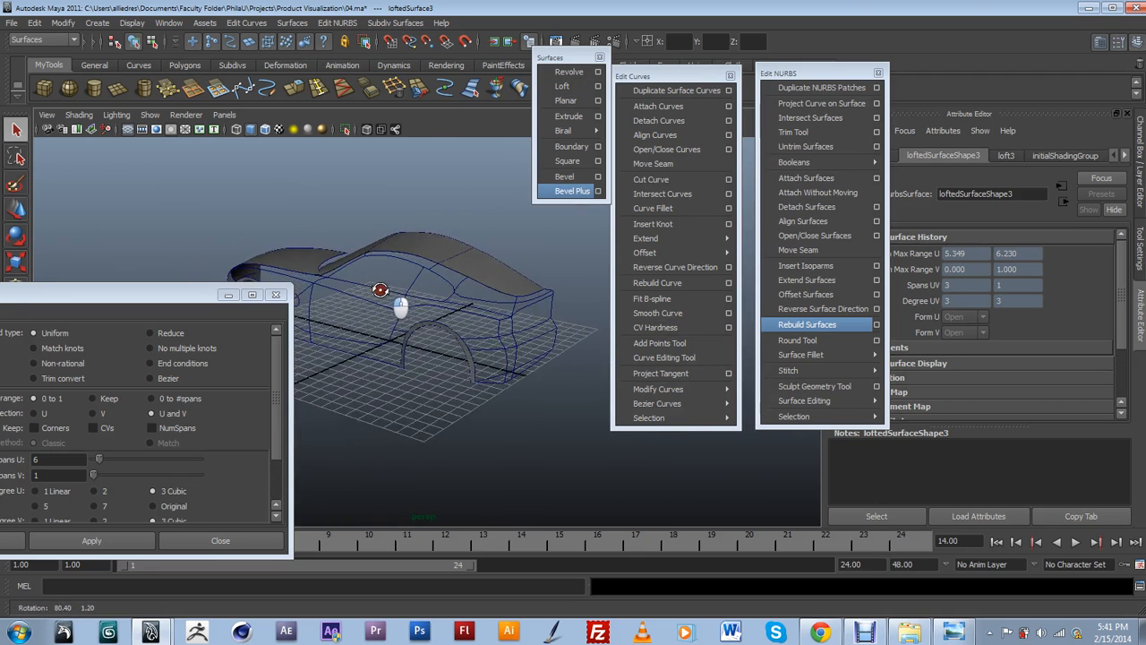
alt+drag(421, 395, 474, 402)
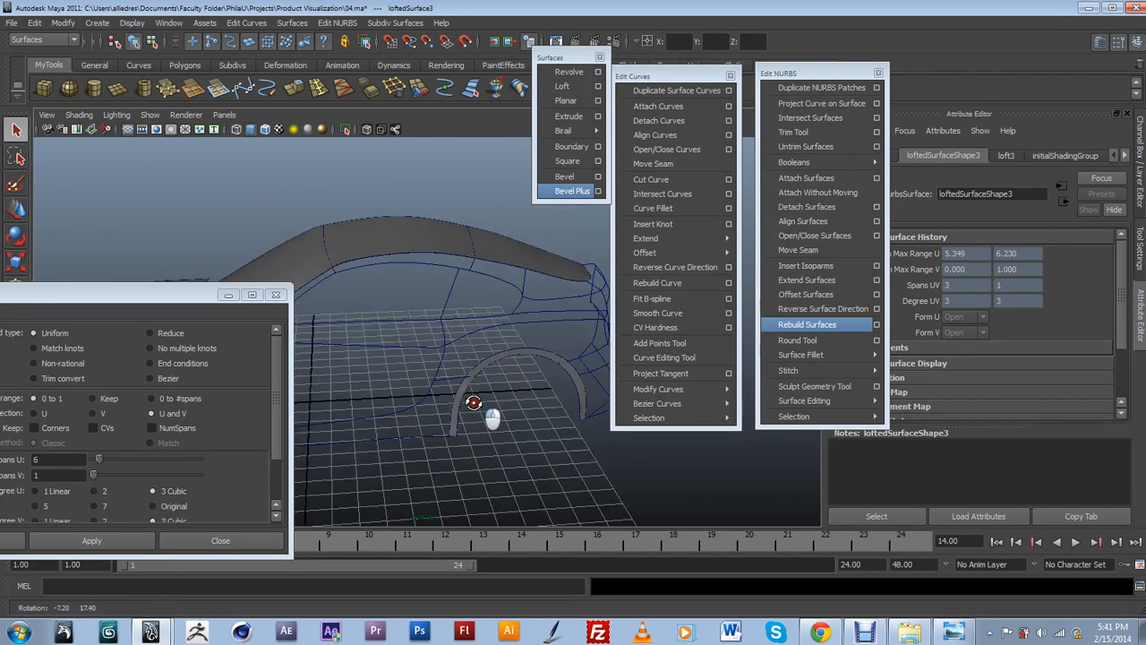
alt+drag(500, 346, 526, 355)
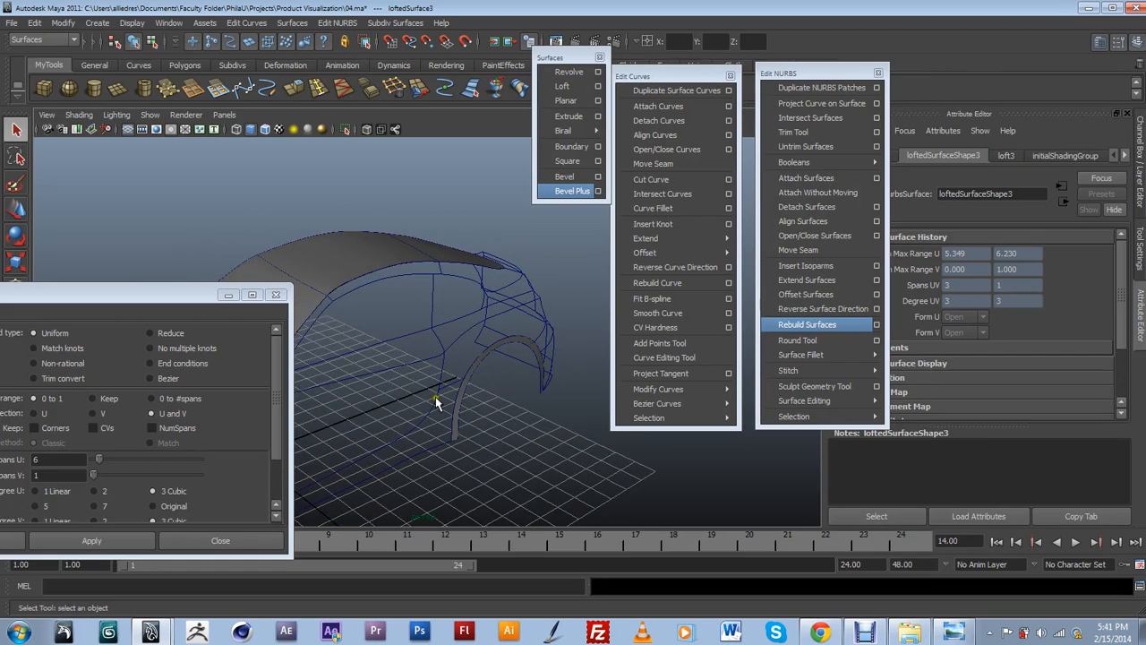
alt+drag(450, 356, 522, 332)
alt+drag(440, 325, 528, 381)
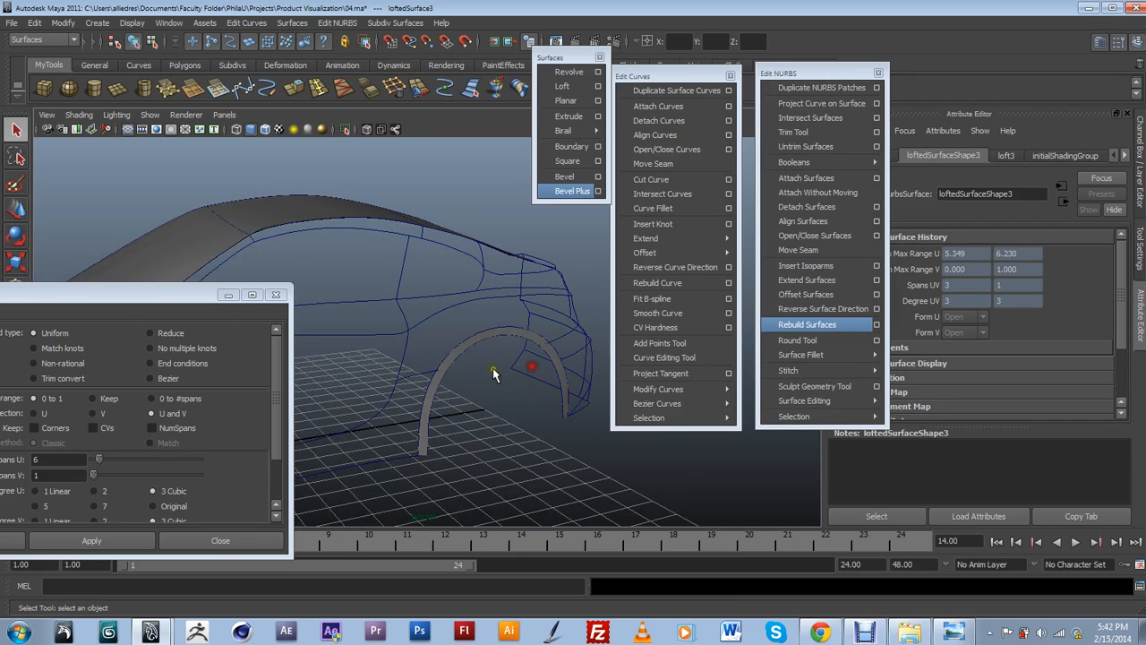
click(433, 376)
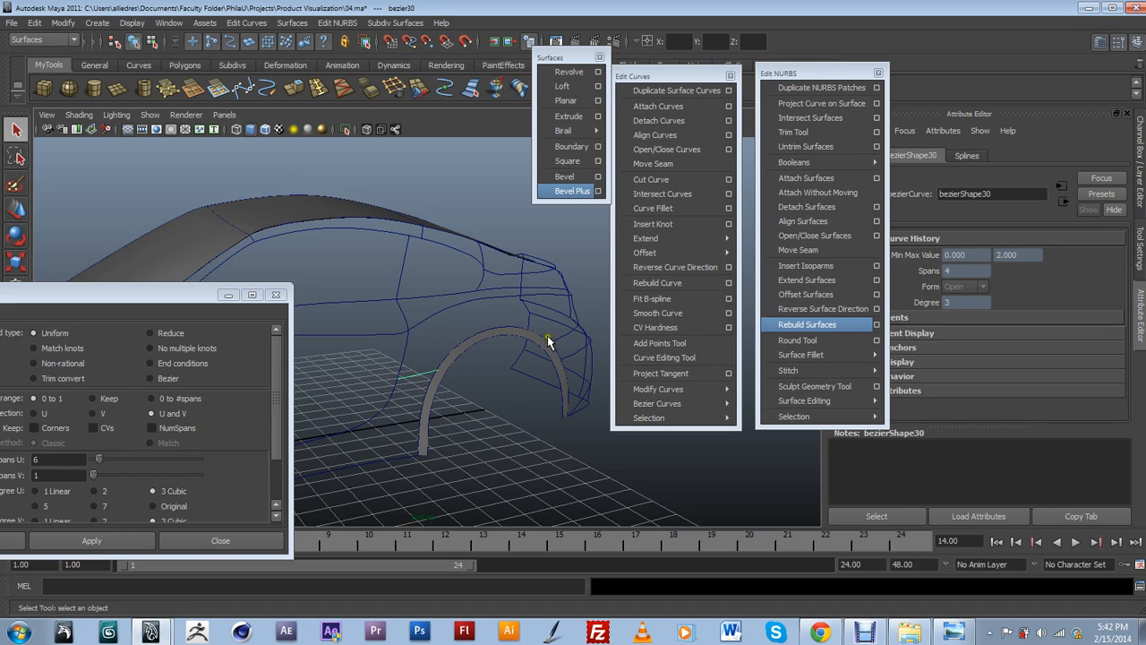
alt+drag(512, 362, 464, 361)
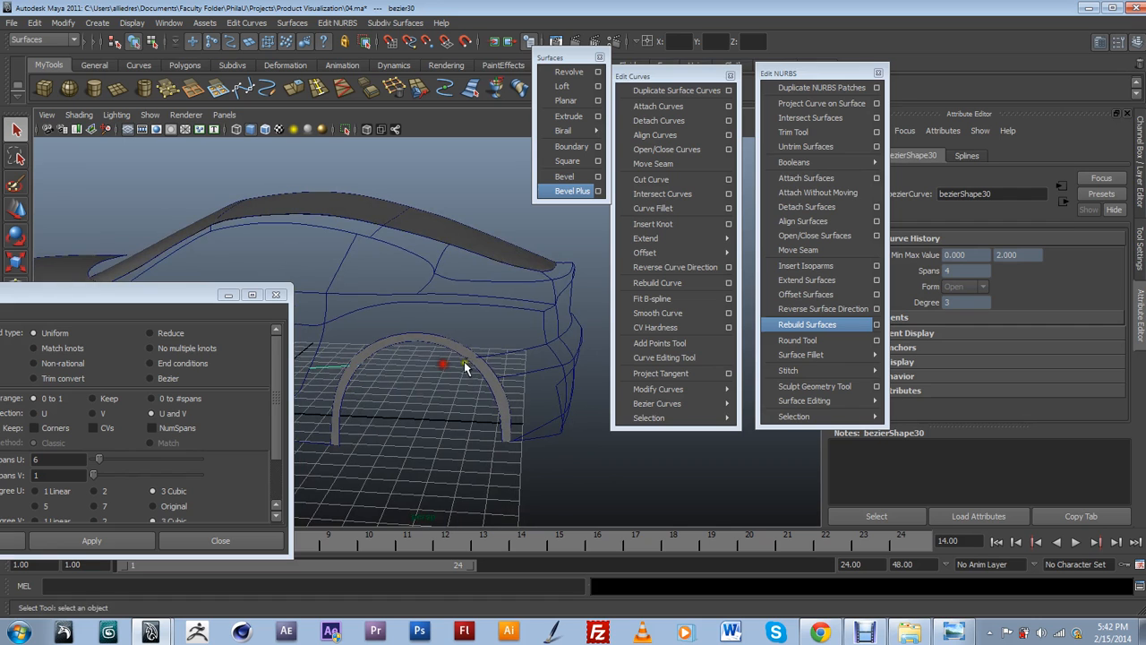
alt+drag(327, 348, 538, 384)
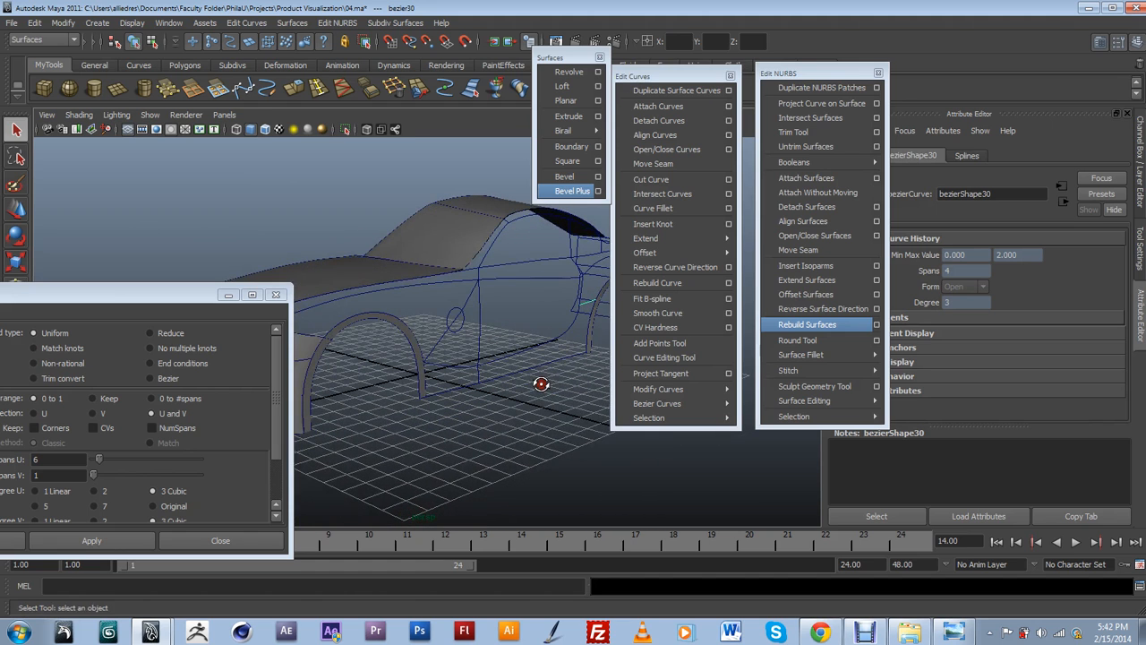
mouse_move(810, 370)
mouse_move(793, 417)
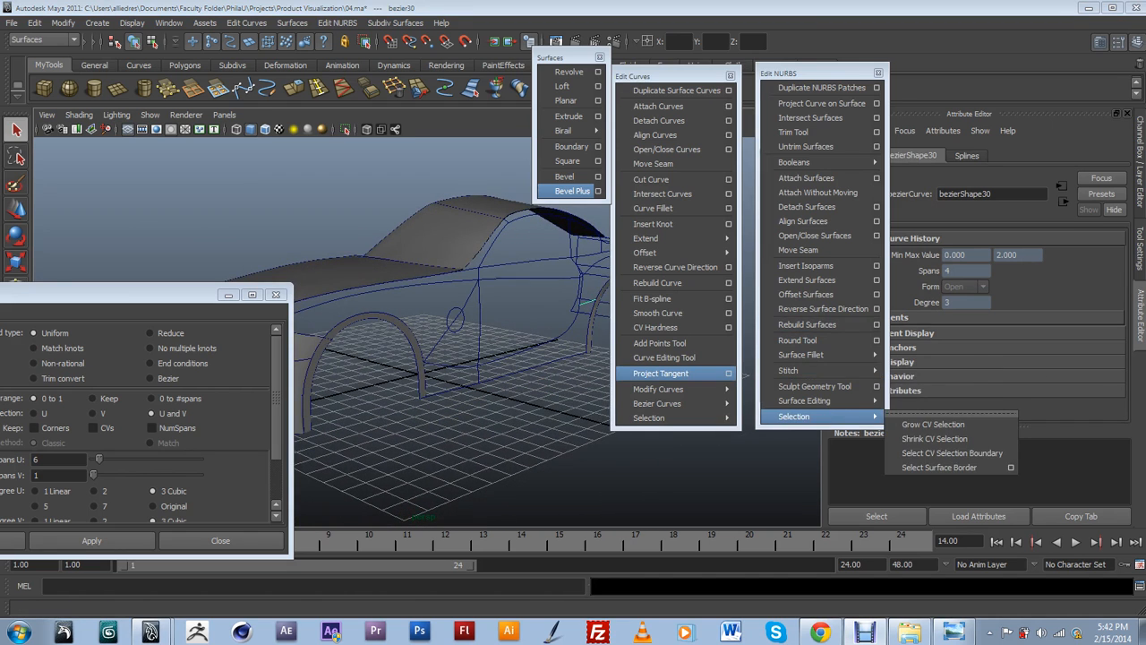